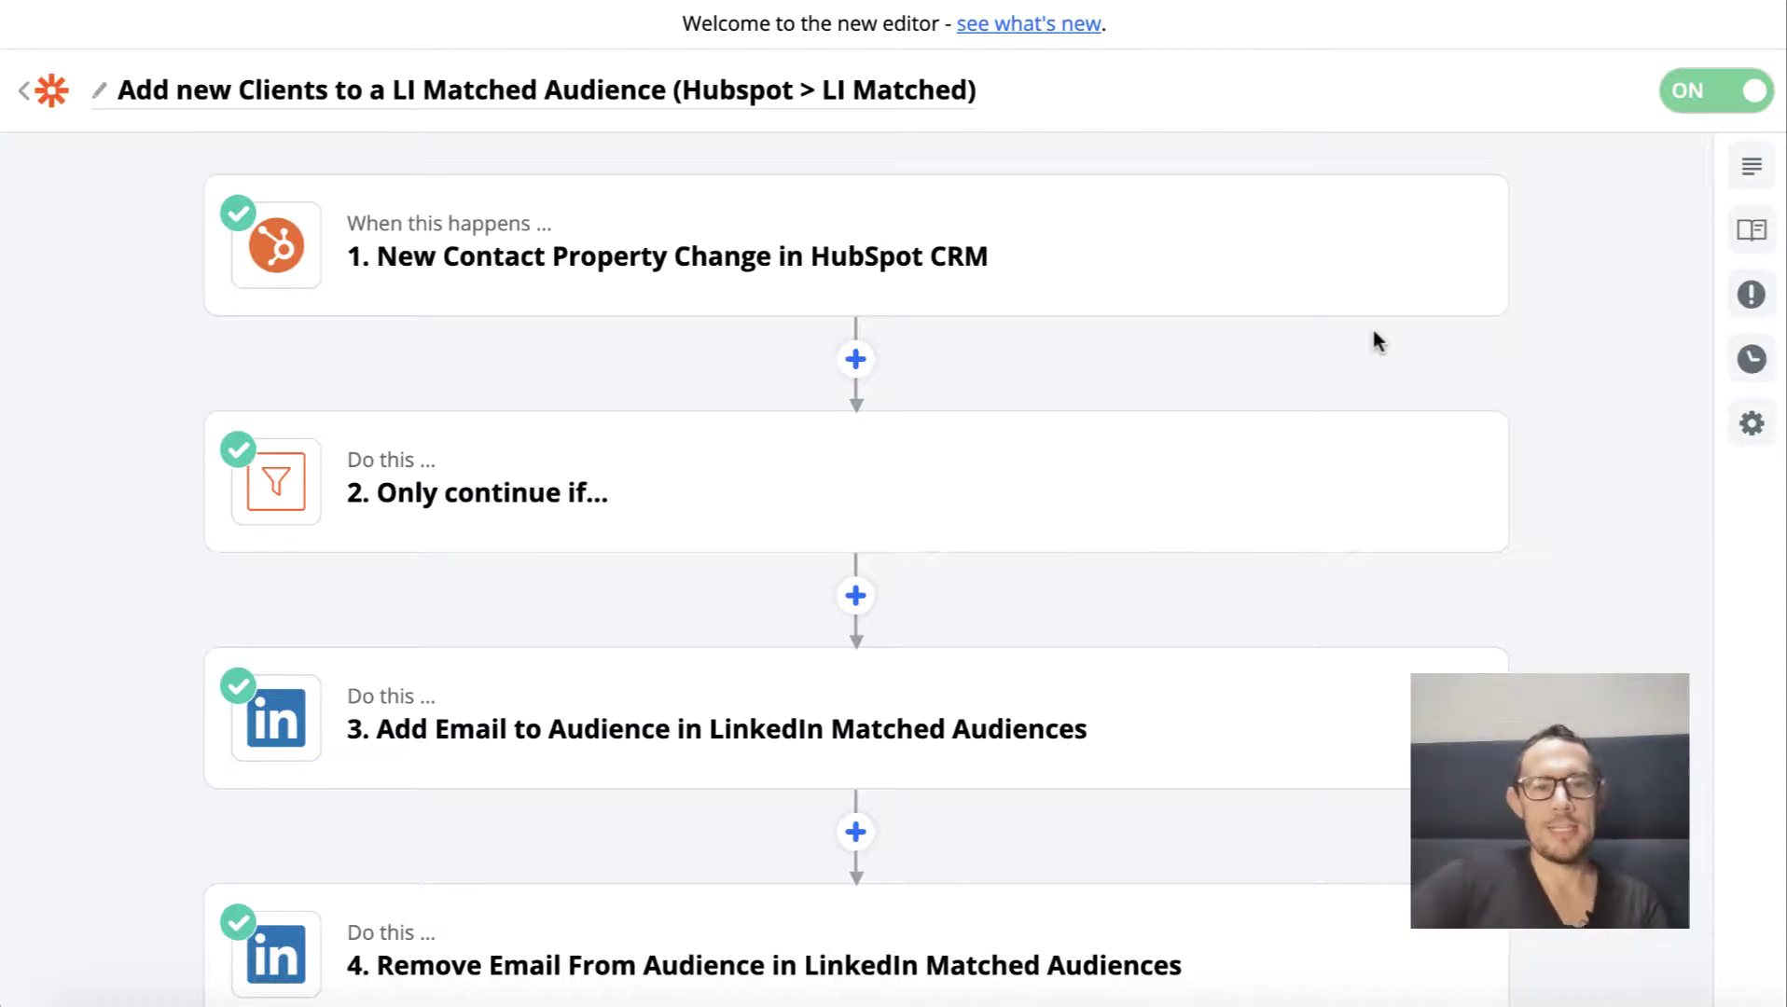
Review the steps of the HubSpot-to-LinkedIn Matched Audiences zap, and the objective and audience settings of the LinkedIn engagement campaign.
scroll(1231, 494, "down", 2)
scroll(1228, 495, "down", 2)
scroll(1225, 494, "up", 4)
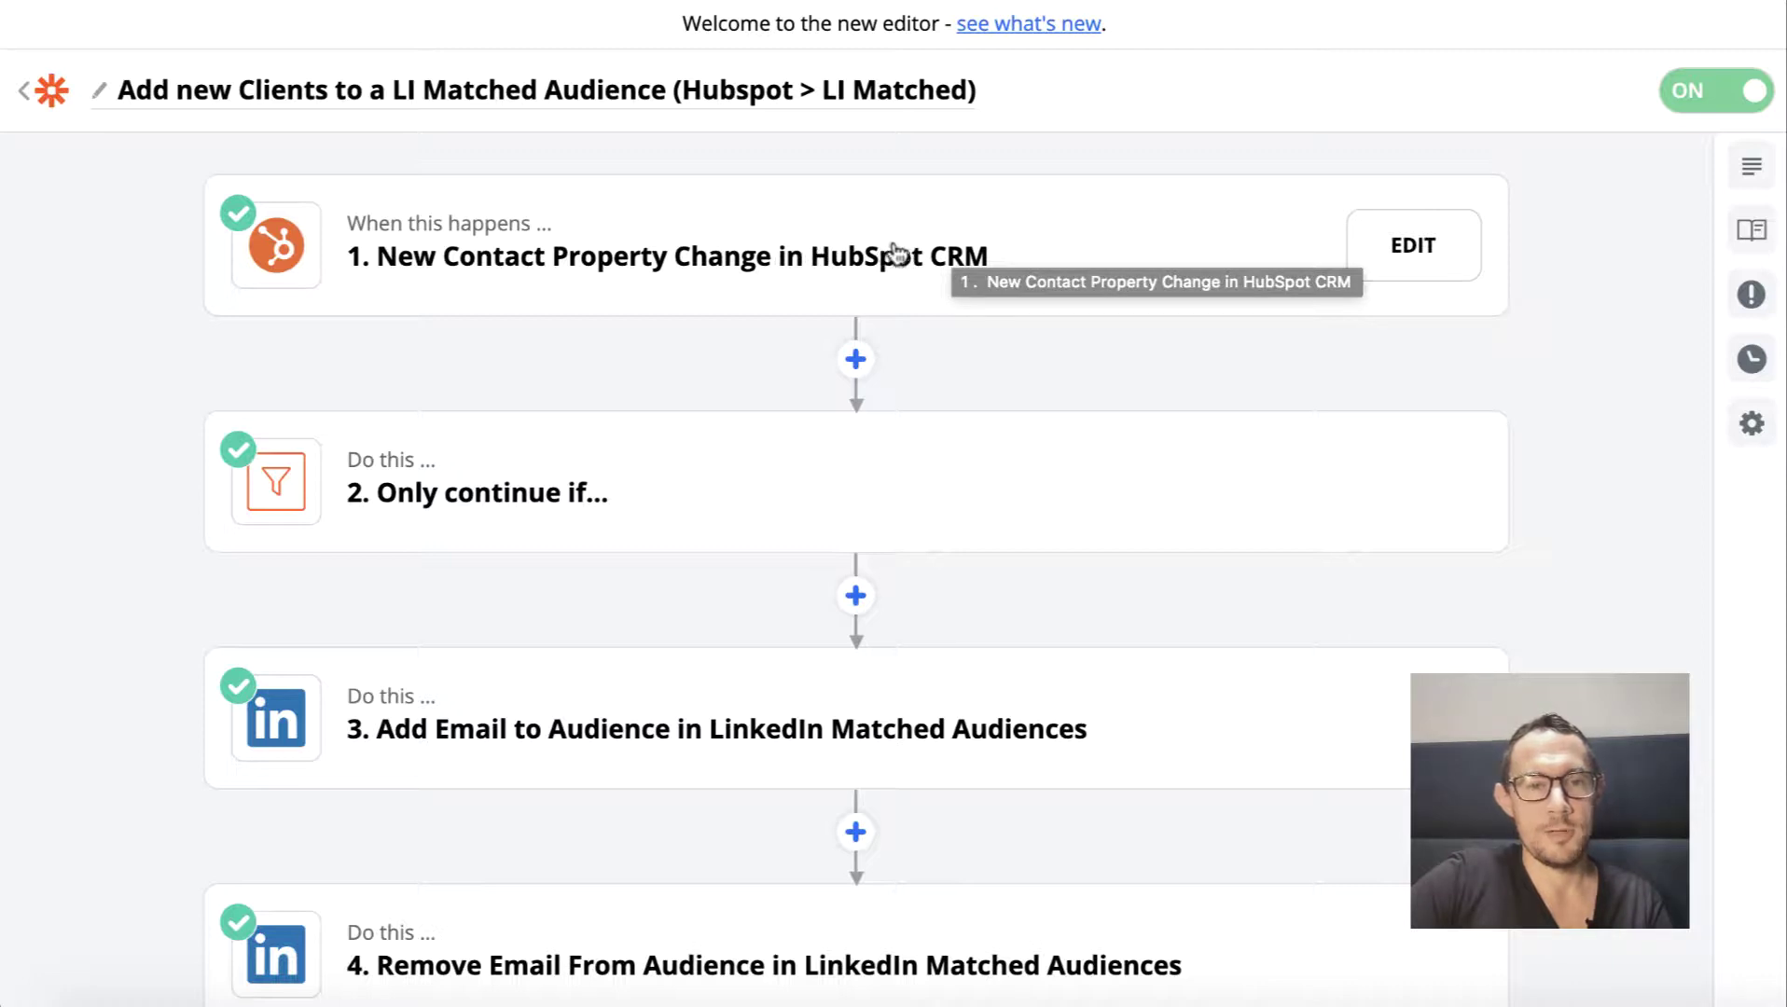
scroll(950, 351, "down", 1)
scroll(544, 369, "down", 2)
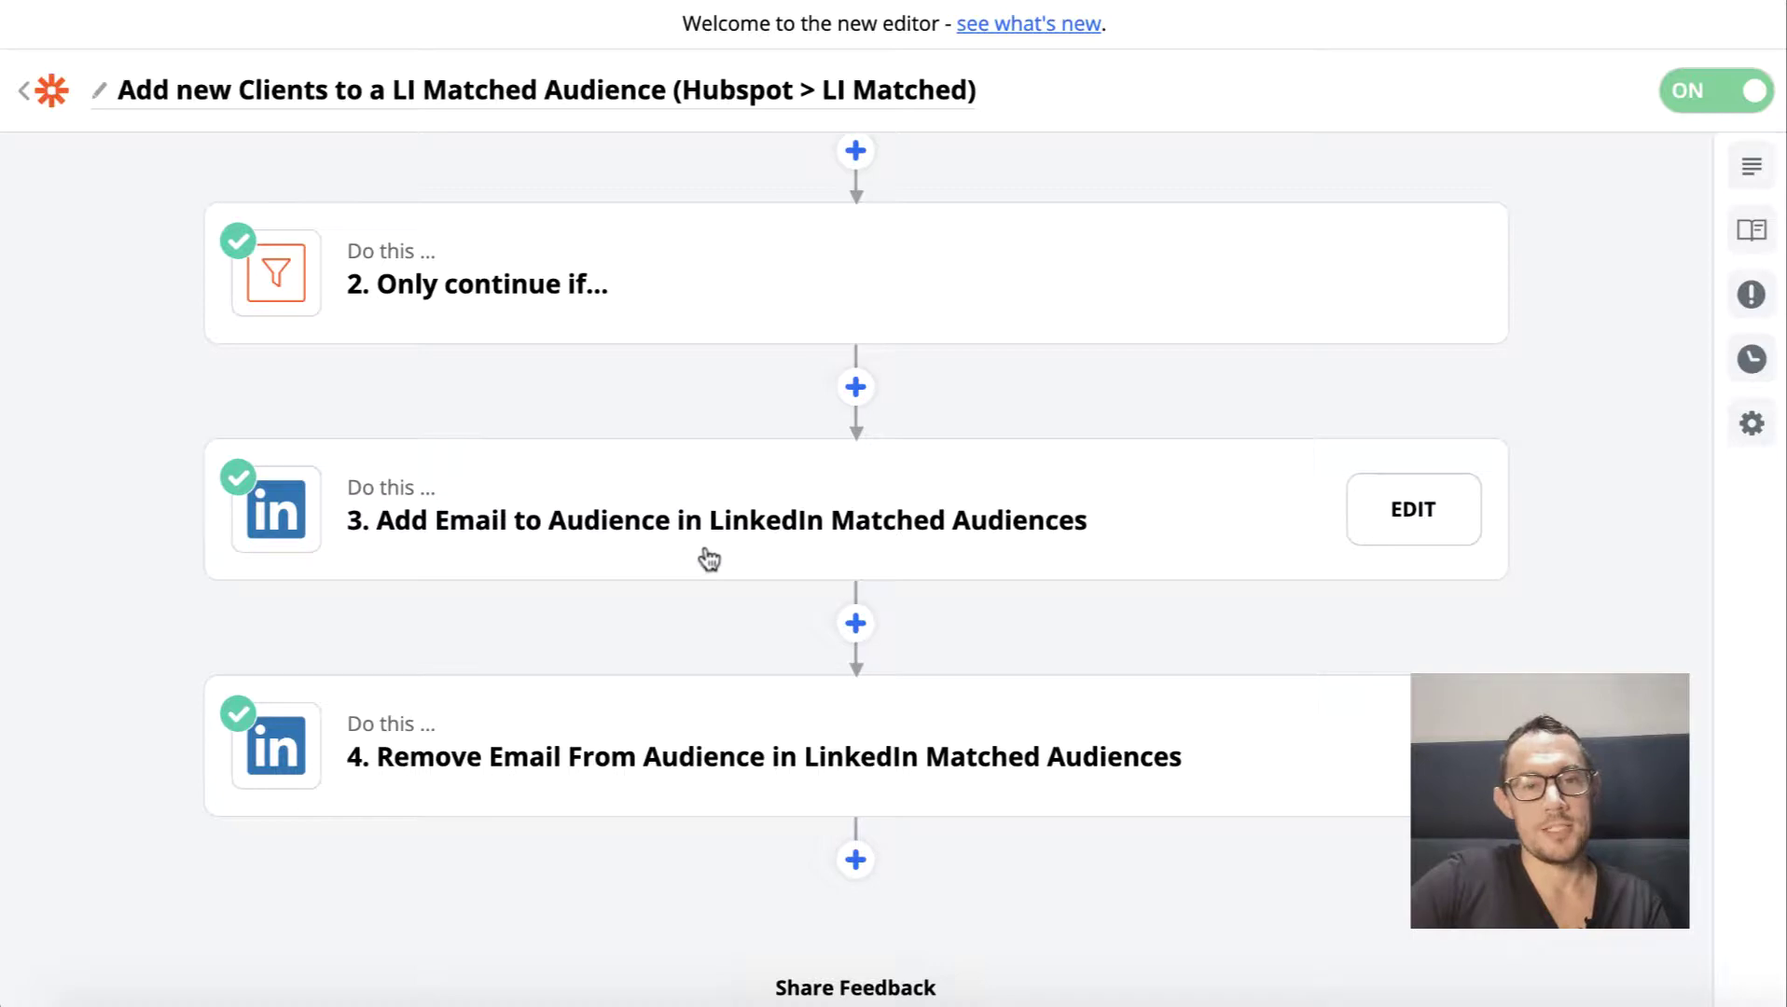
scroll(709, 560, "up", 2)
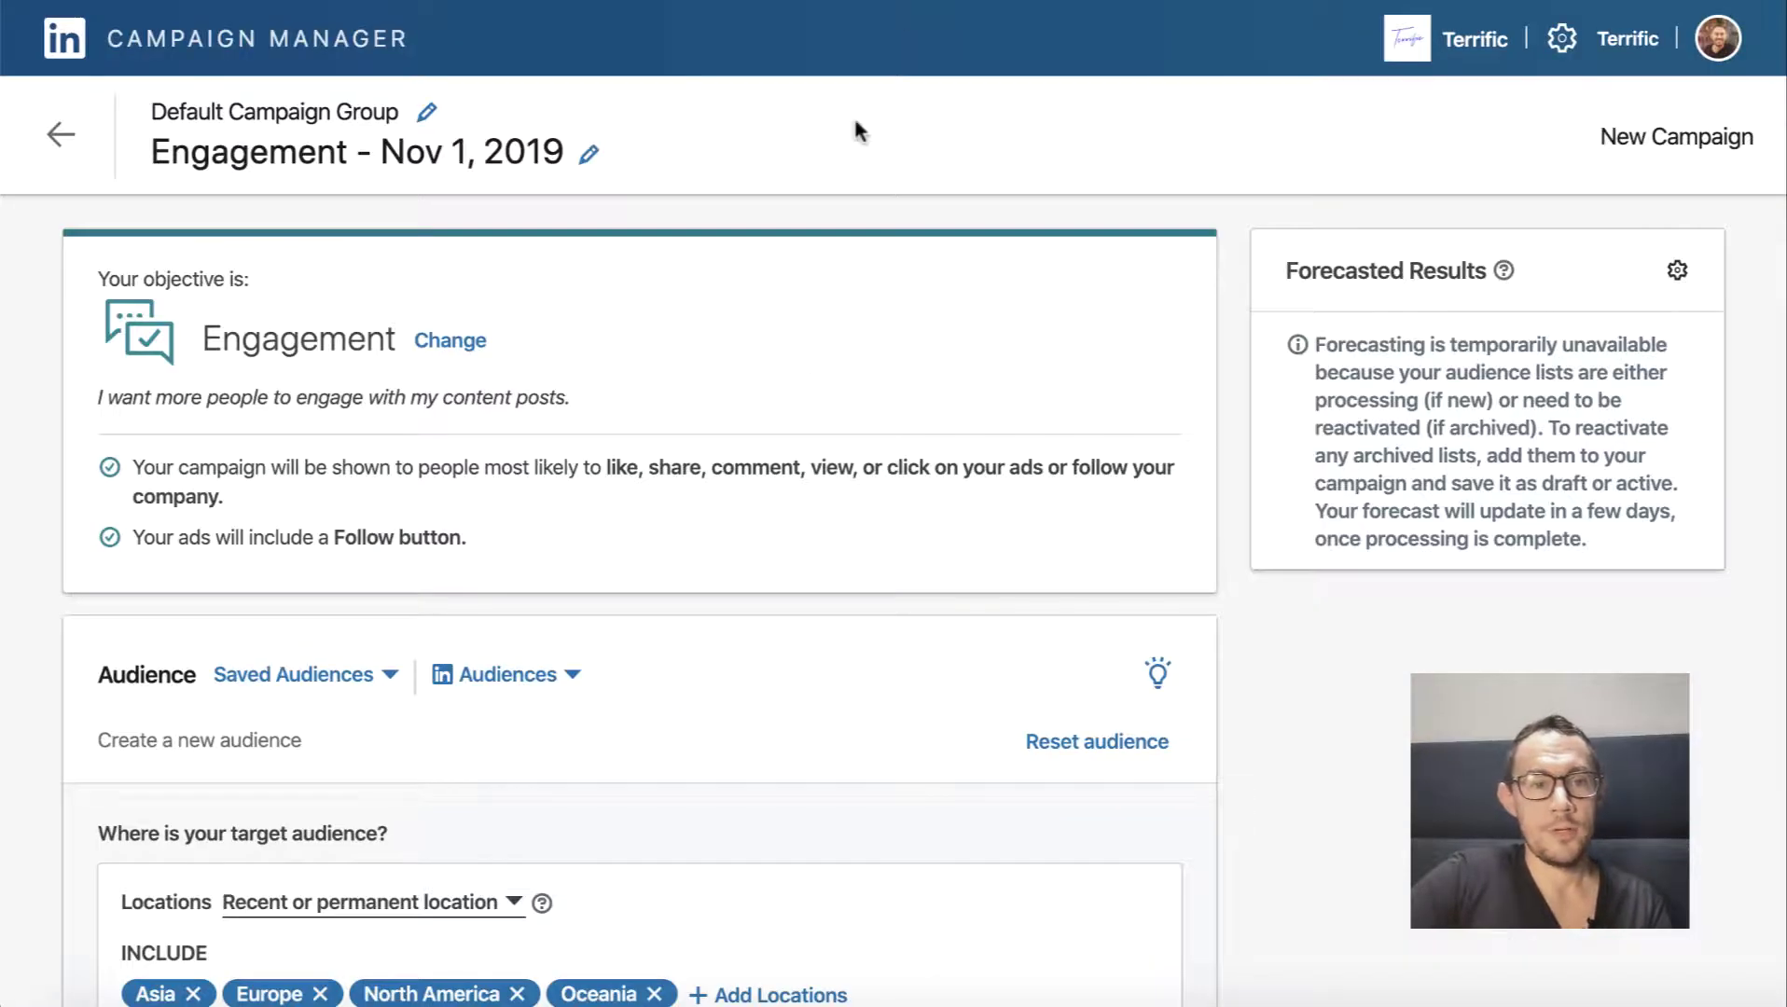
scroll(794, 341, "down", 3)
scroll(795, 340, "up", 3)
scroll(797, 347, "up", 1)
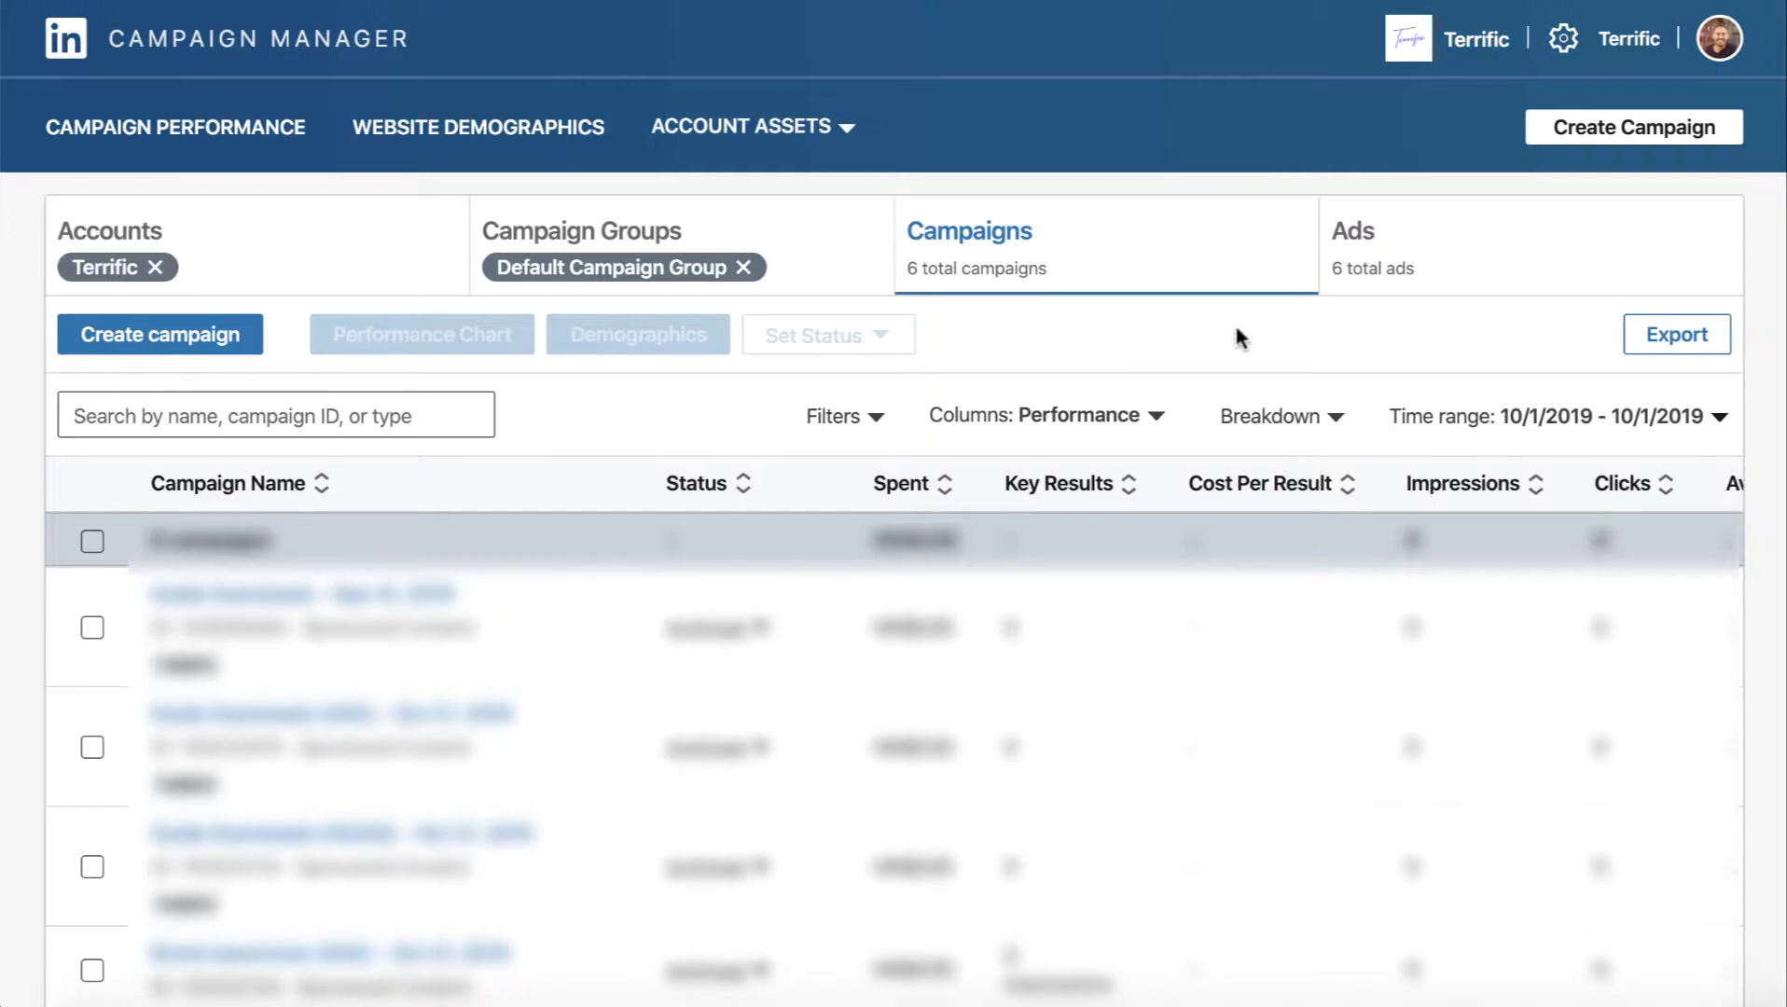
View the account's Insight Tag domains in LinkedIn Campaign Manager and open the Matched Audiences list.
left_click(829, 141)
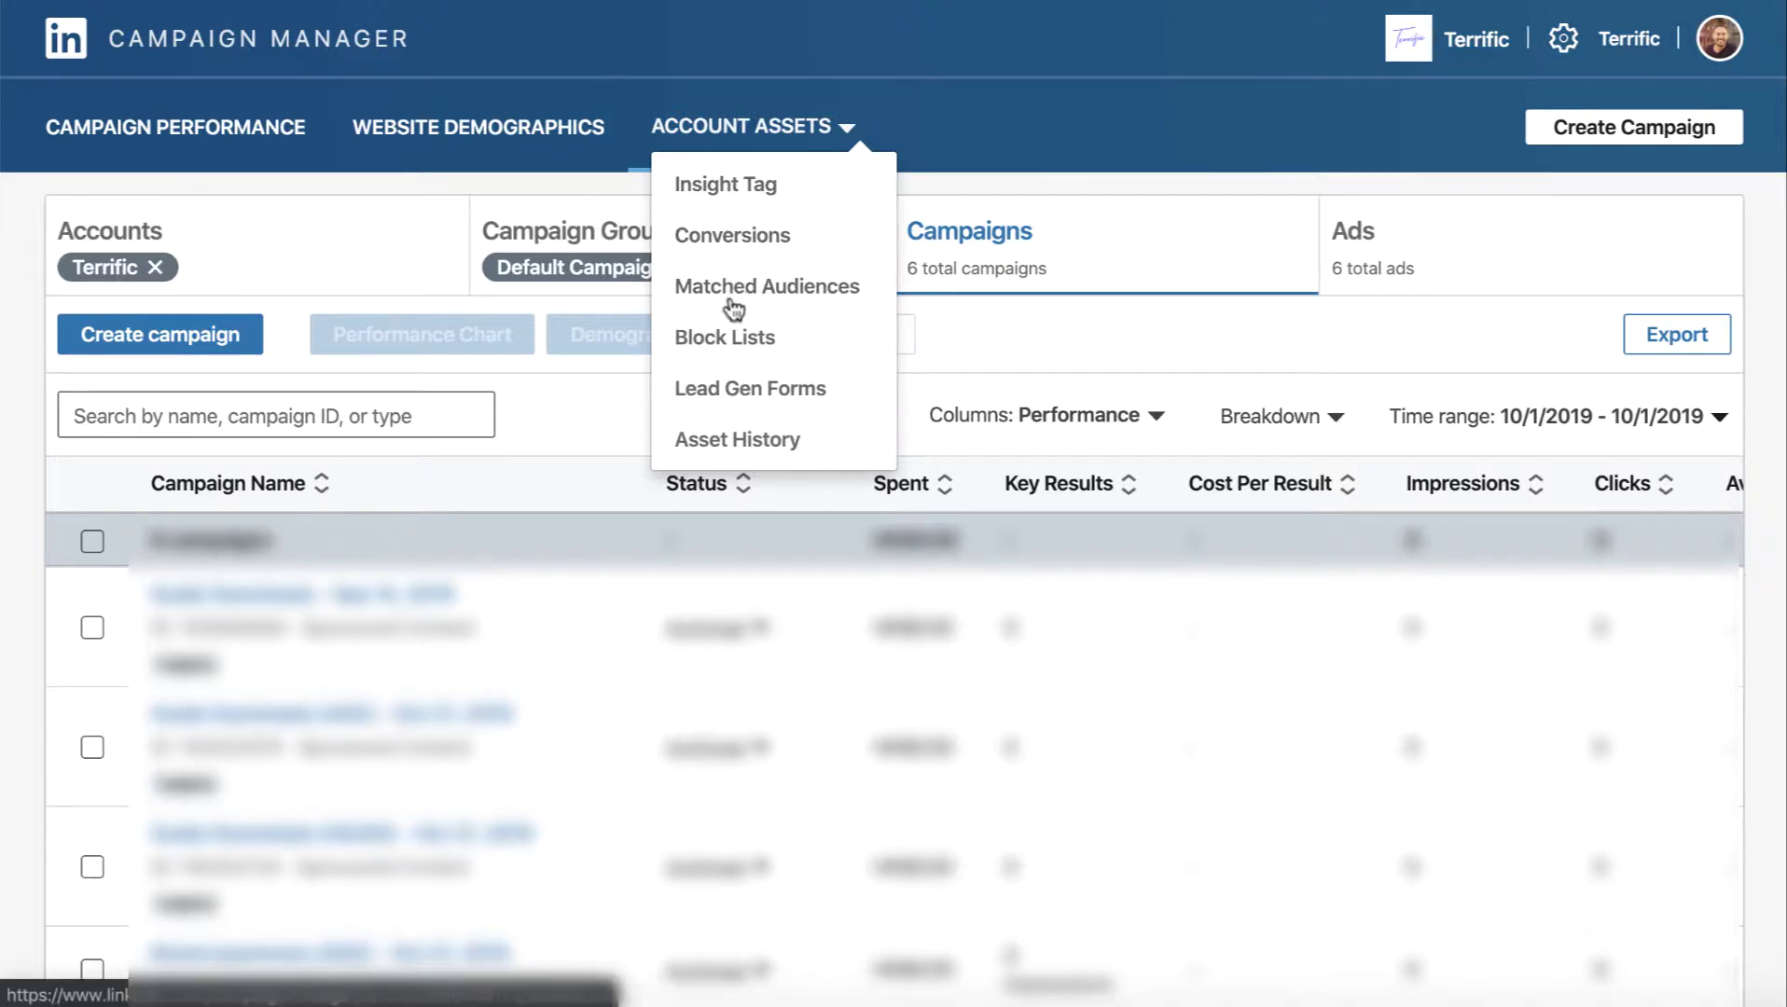
left_click(738, 191)
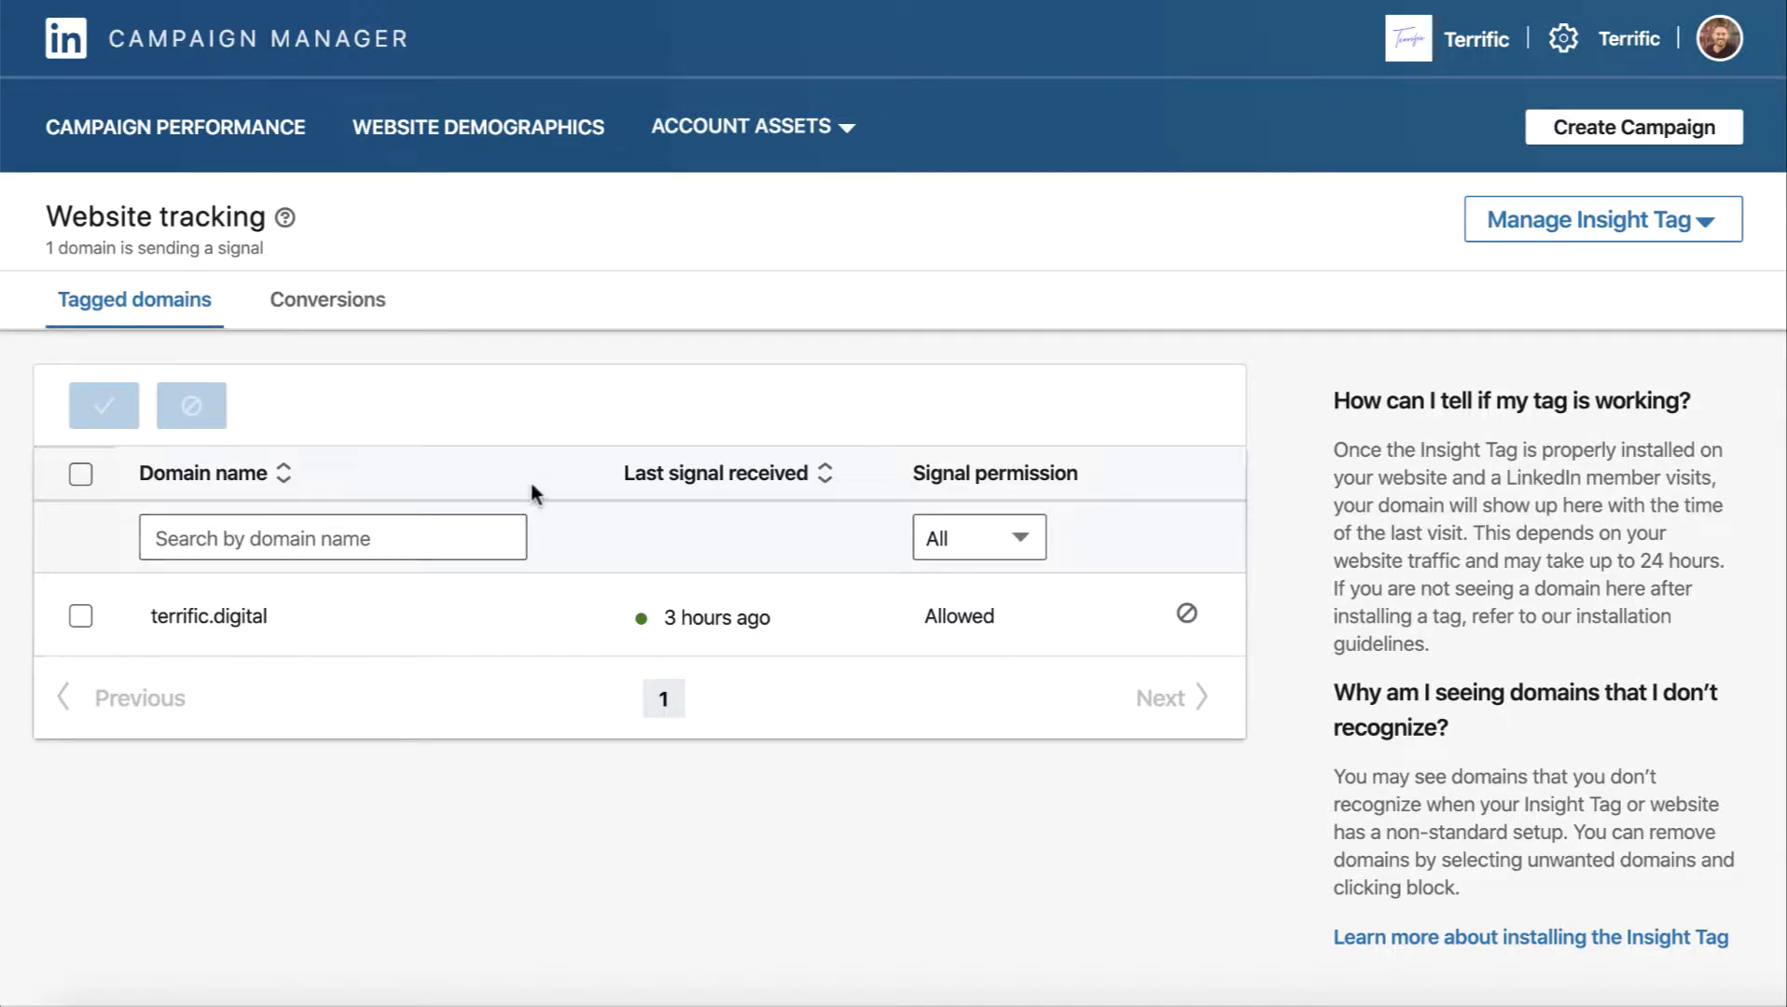
left_click(736, 286)
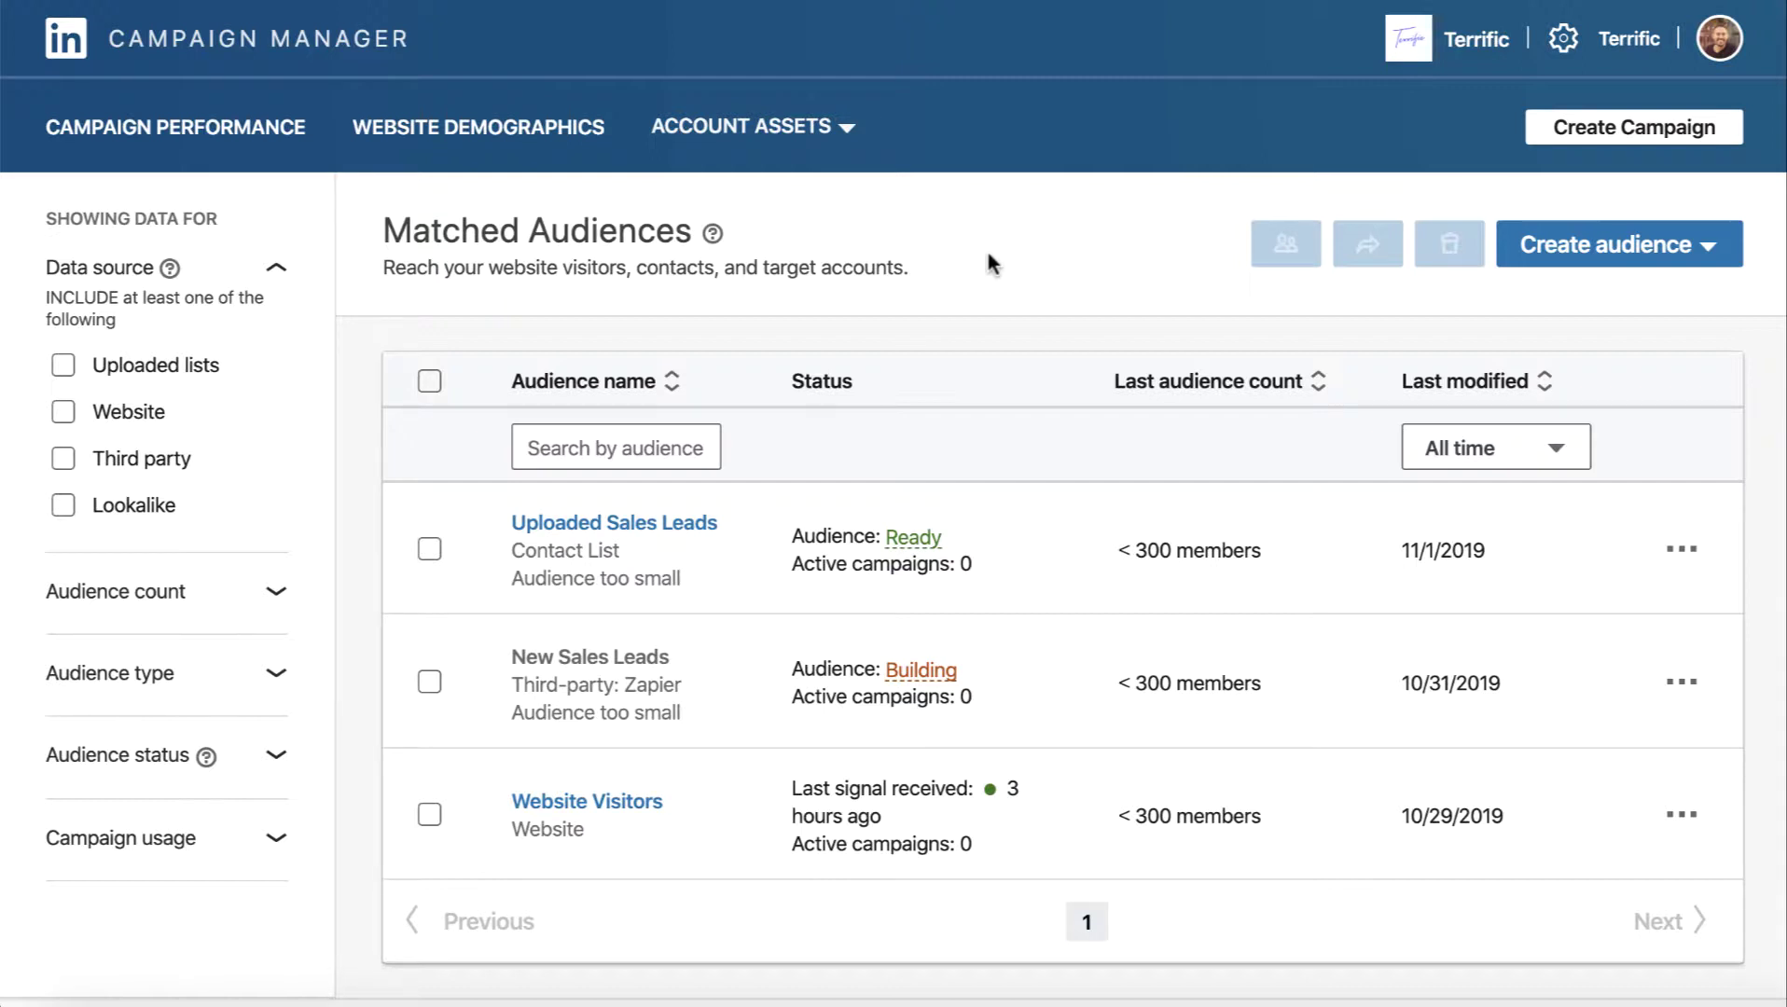
left_click(1554, 261)
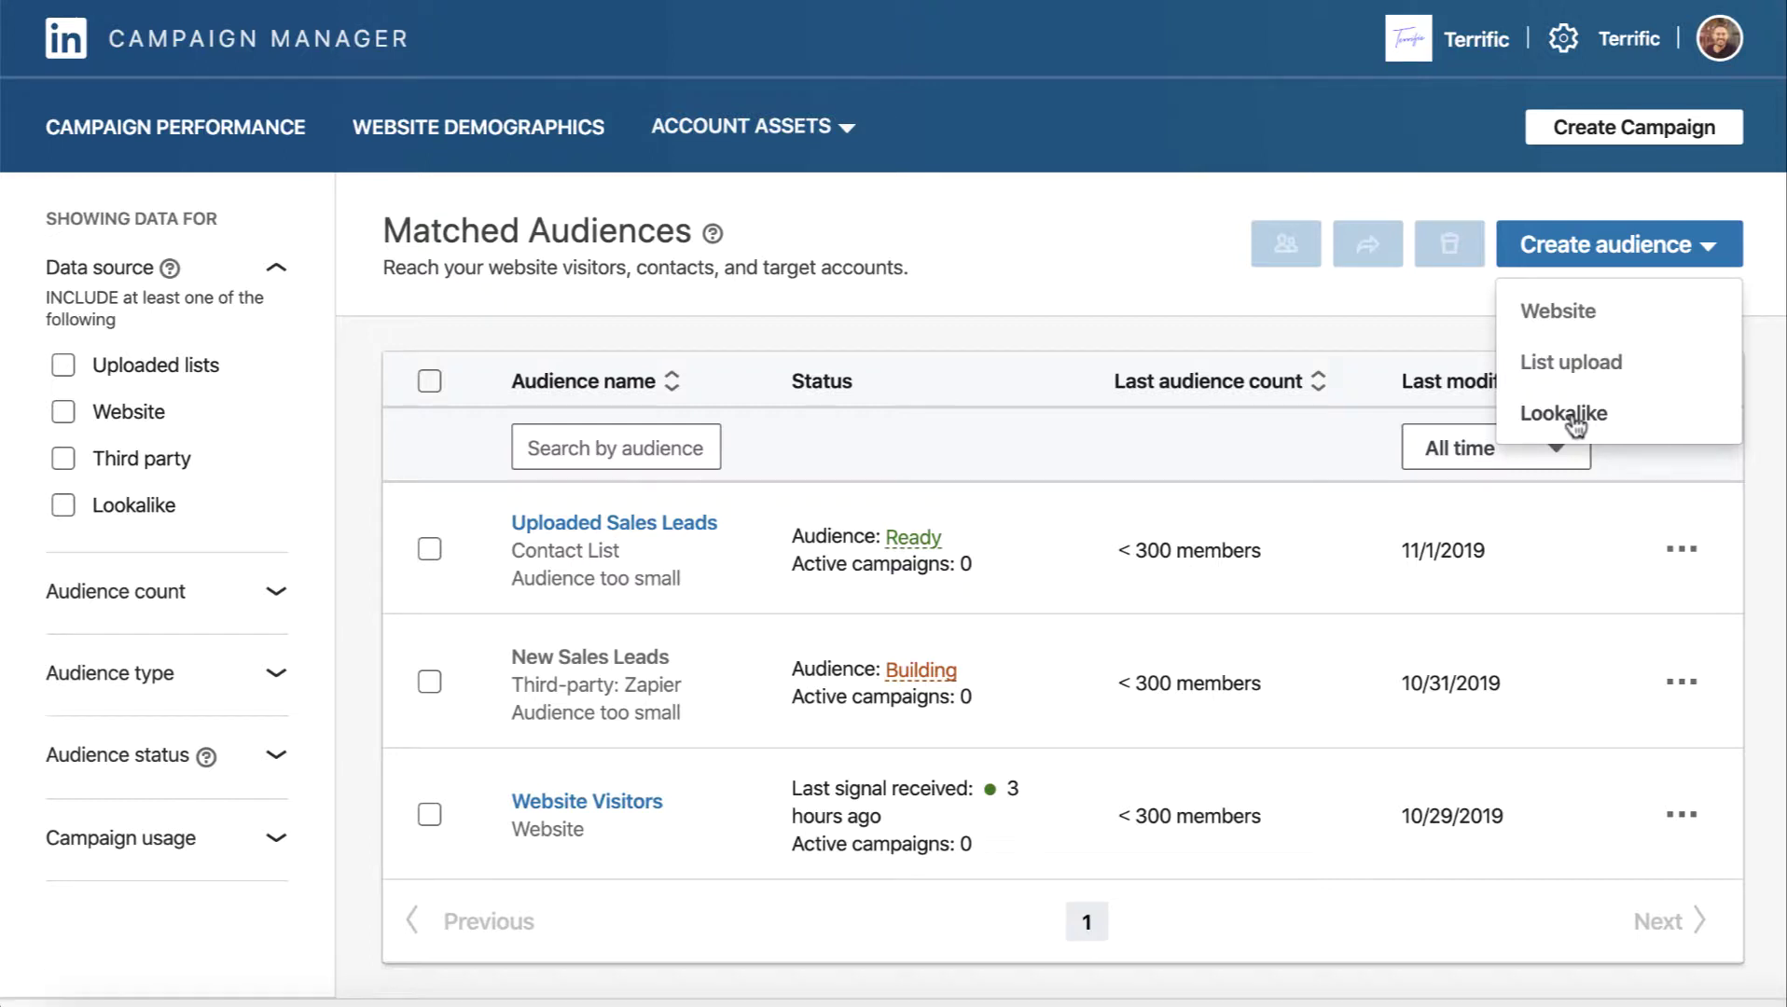
left_click(1572, 364)
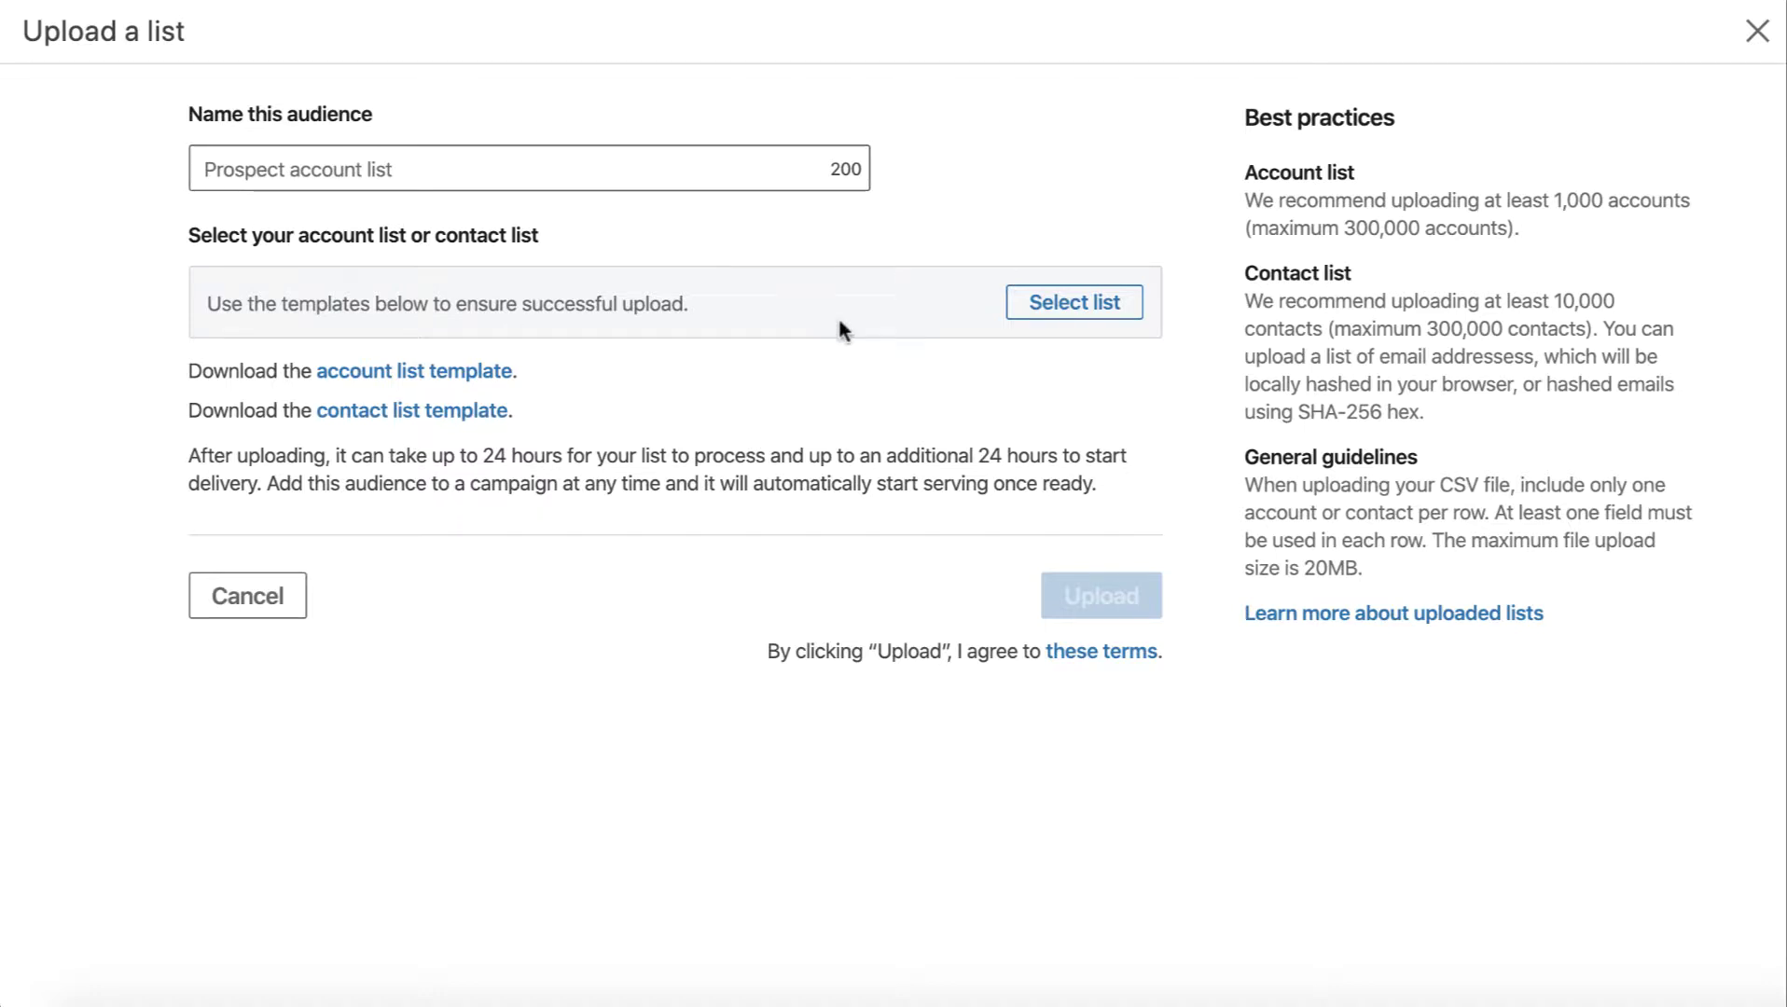
left_click(1034, 311)
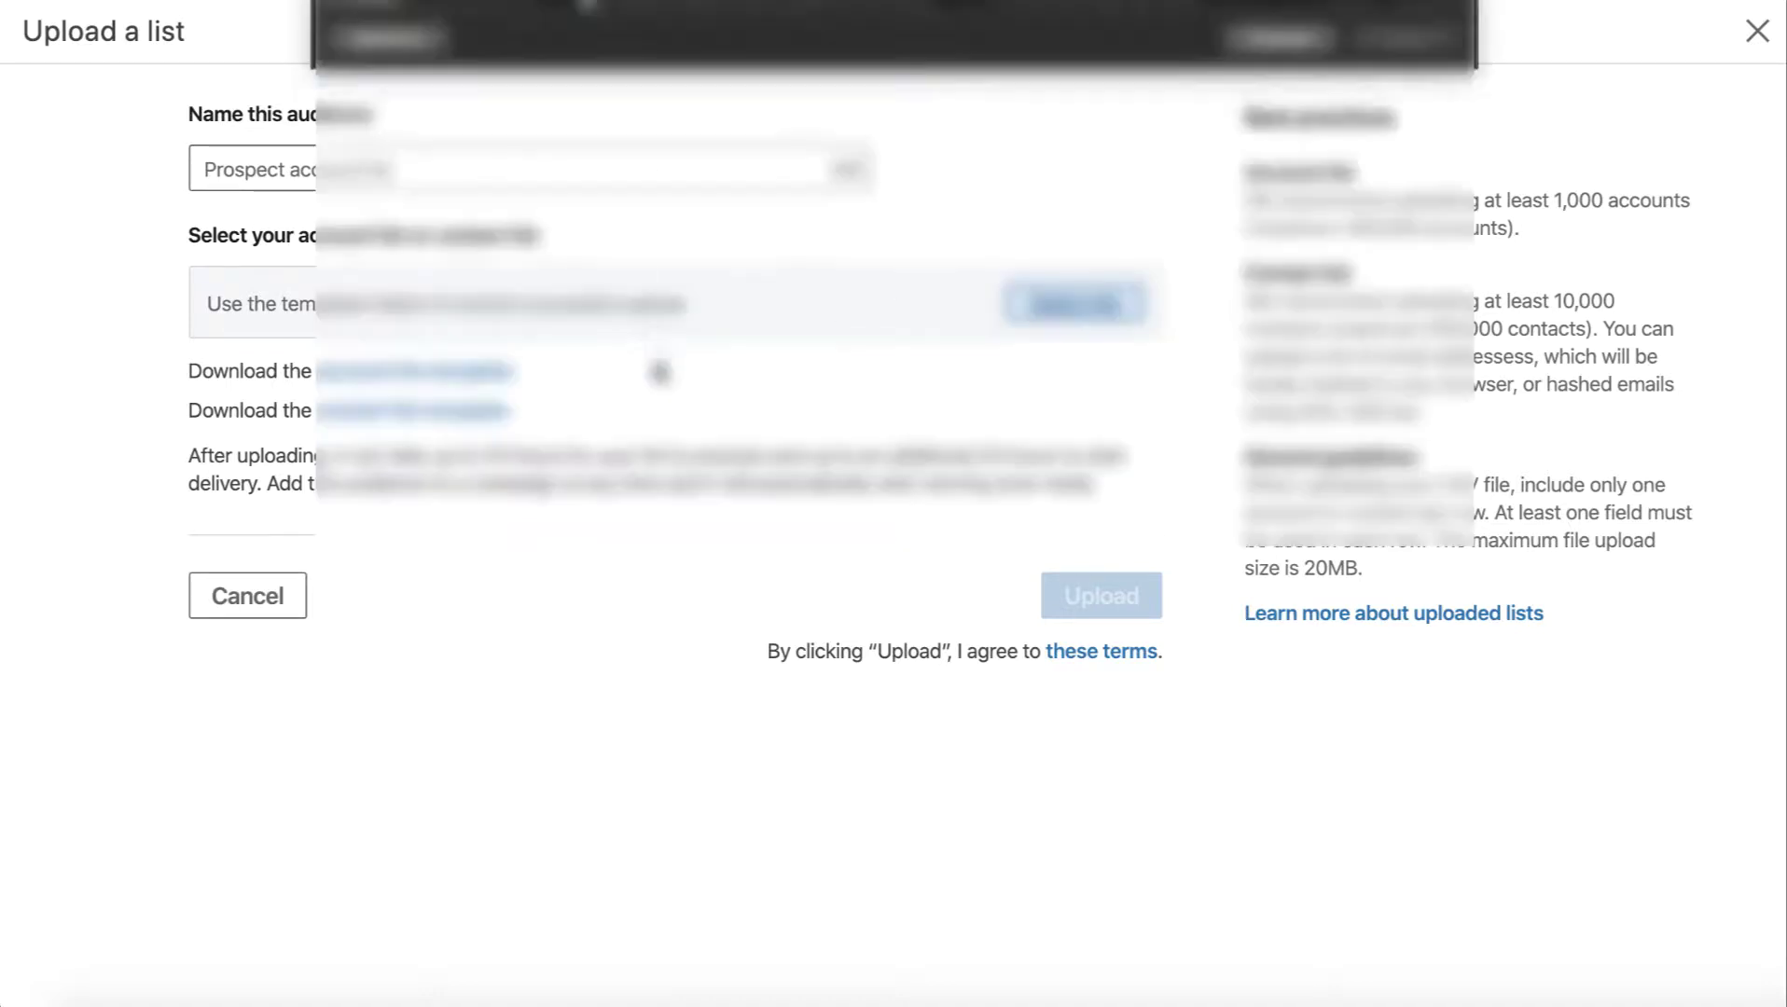
key("Escape")
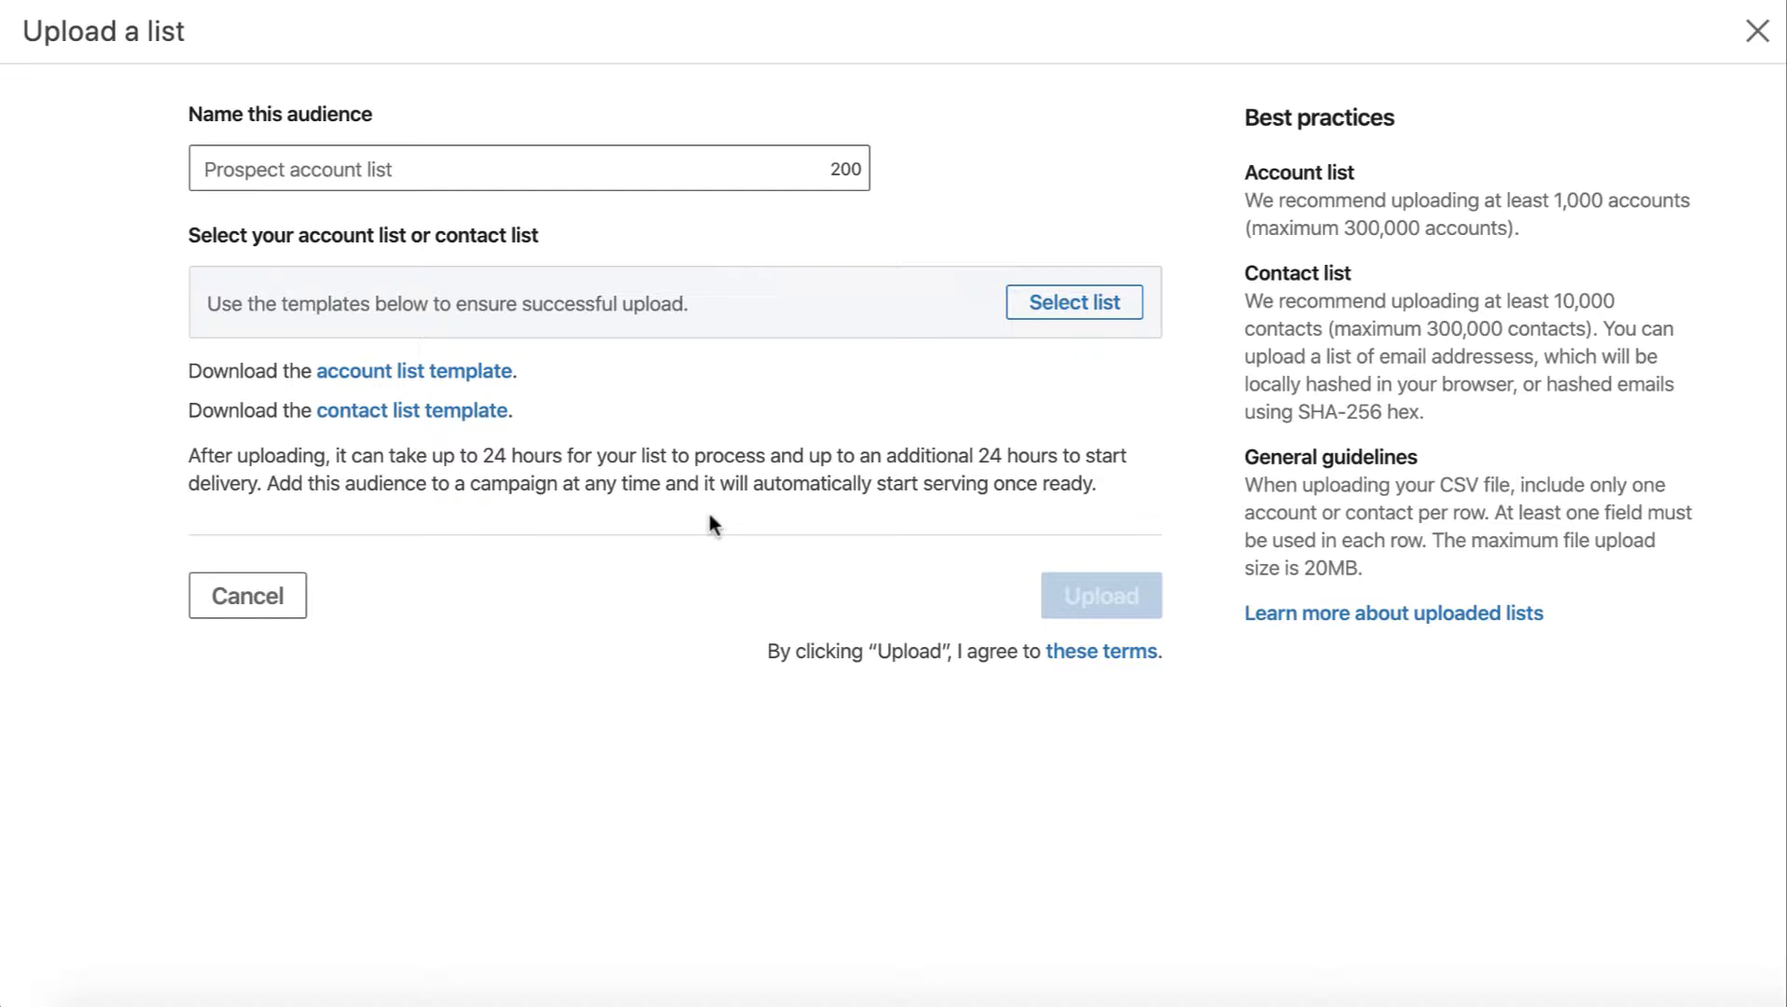
left_click(294, 611)
Examine the audience creation options and the third-party Zapier audience in the Matched Audiences list.
scroll(1071, 576, "down", 1)
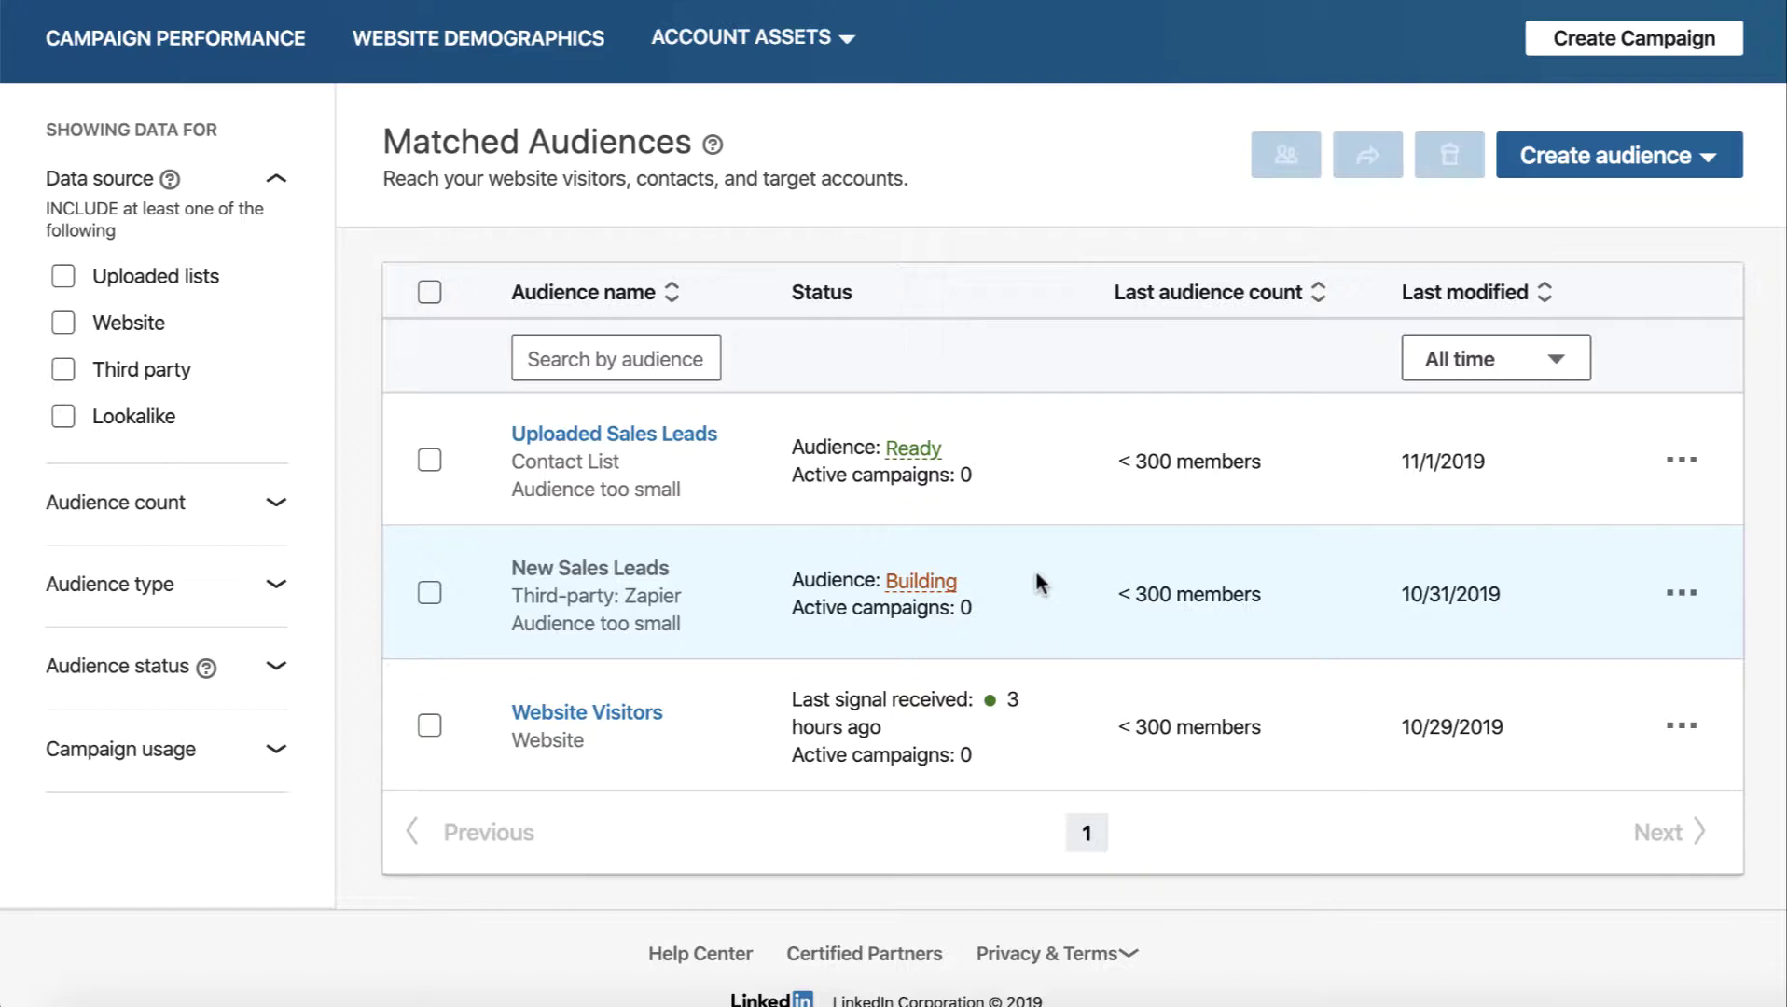
left_click(1649, 163)
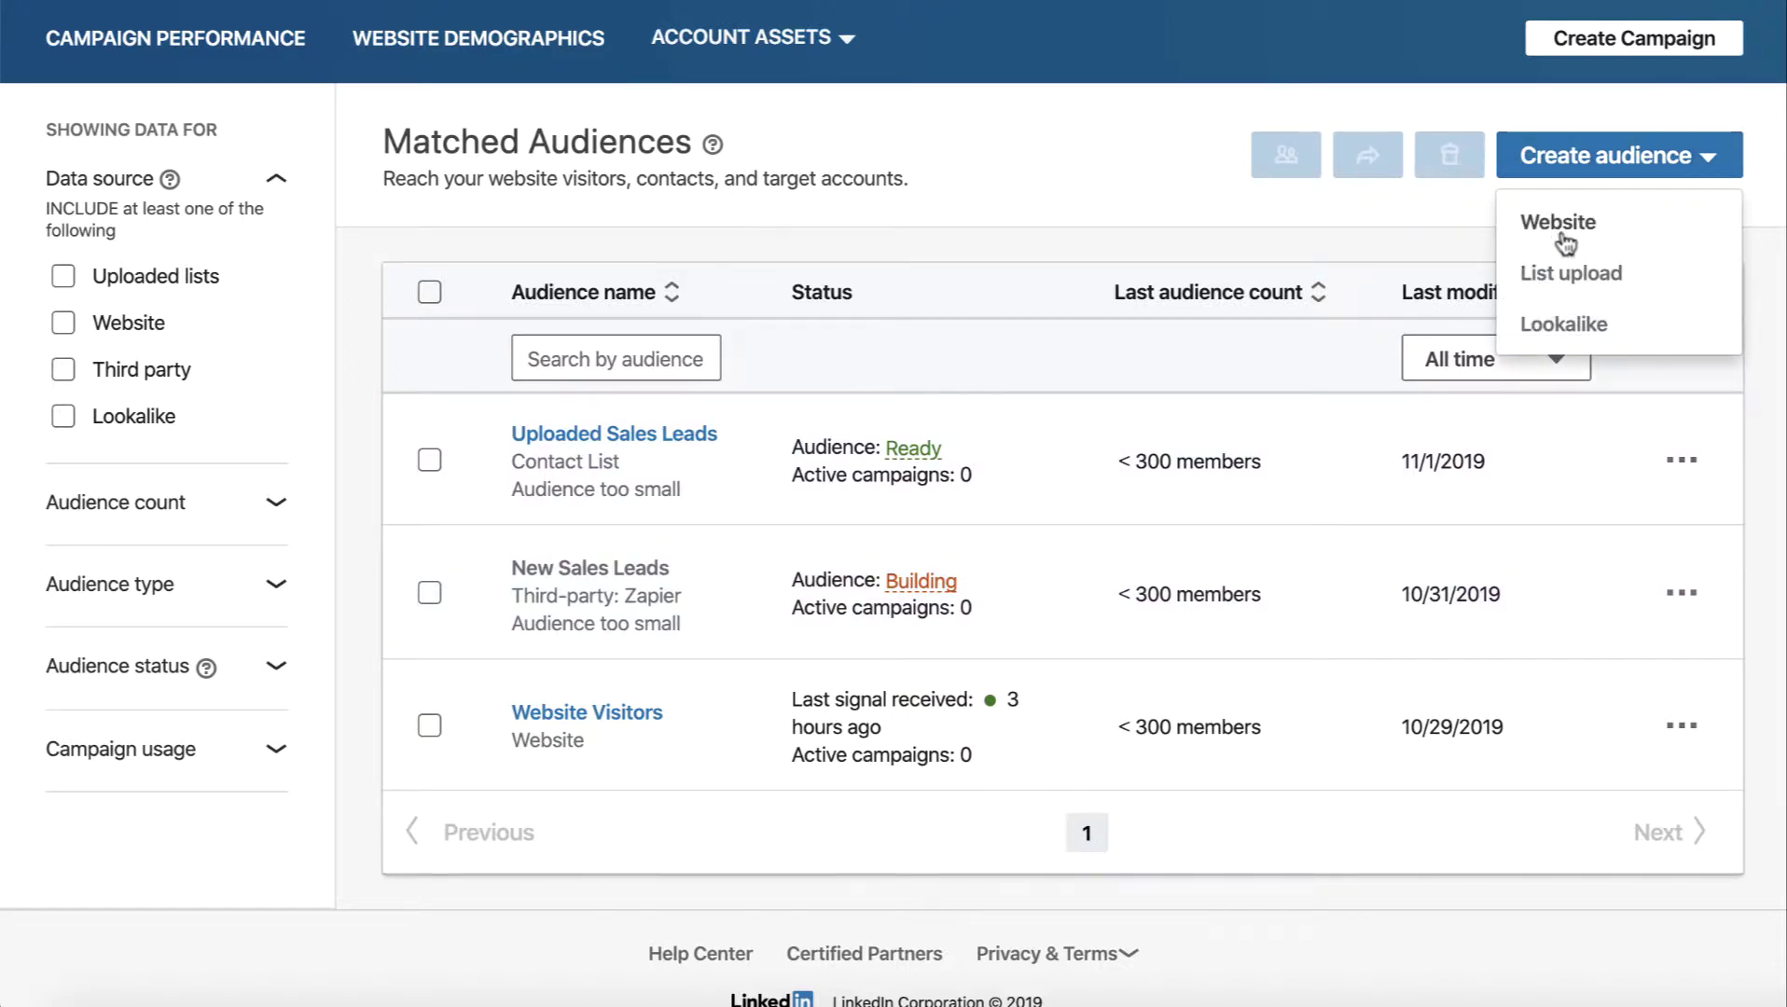
left_click(1080, 199)
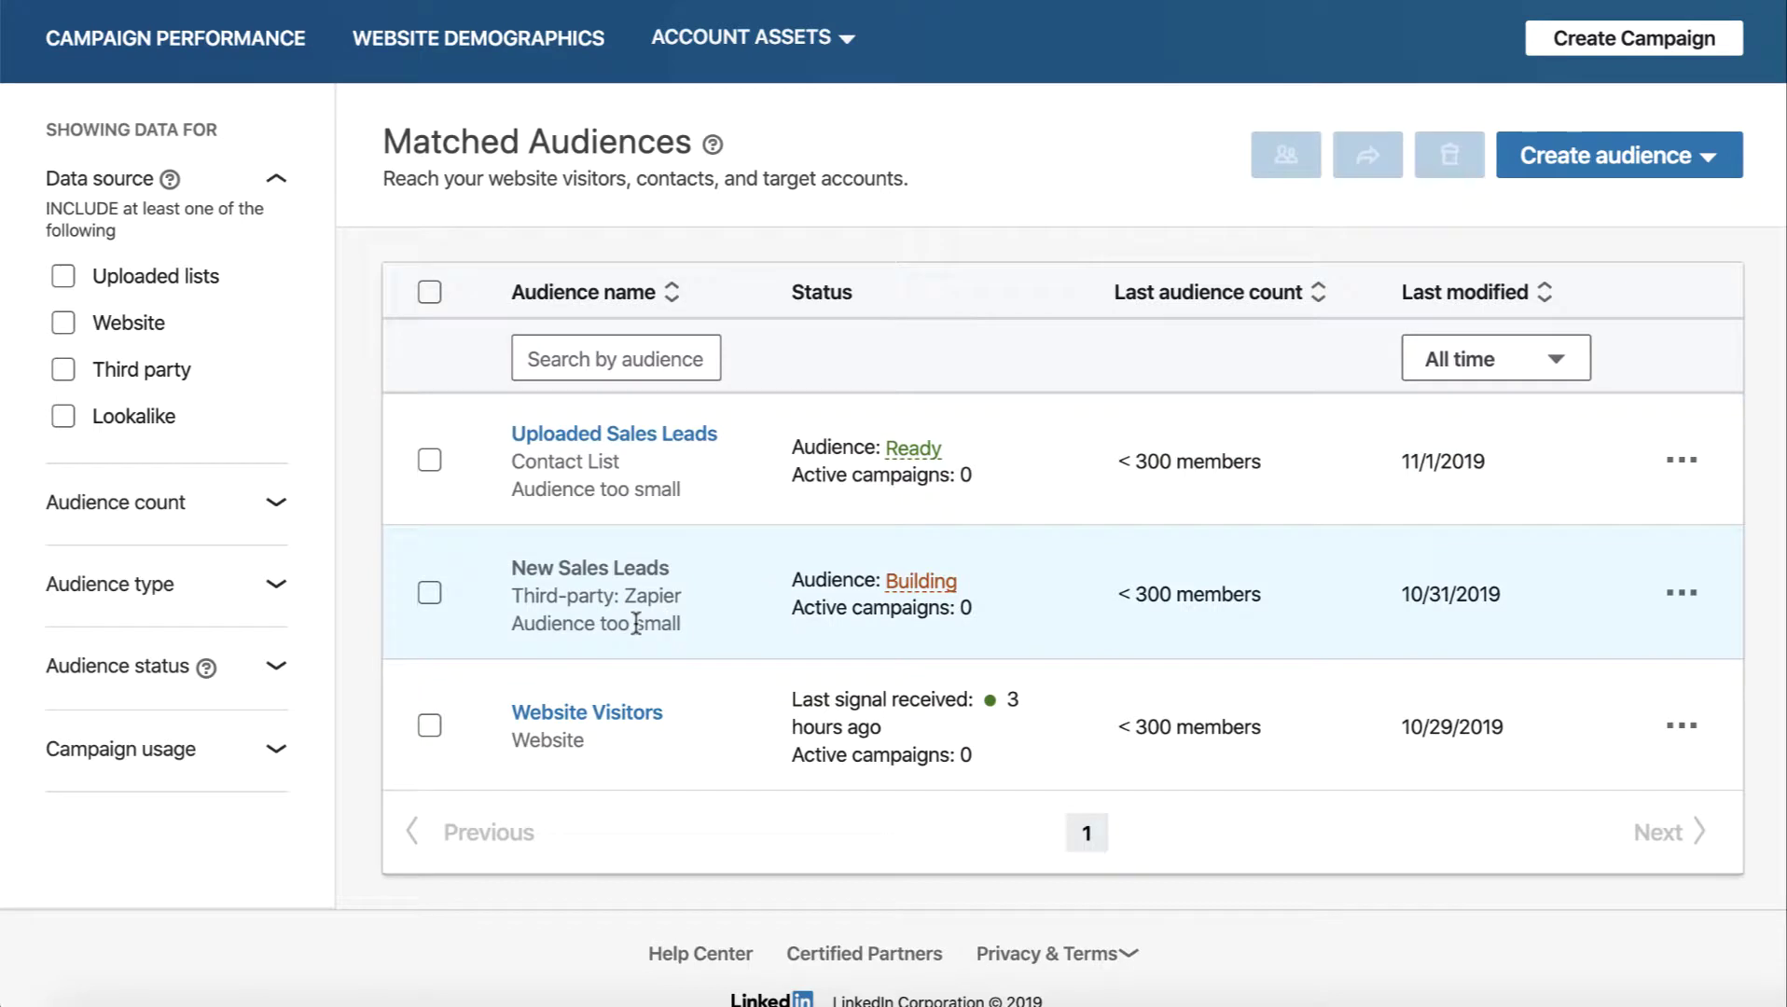
left_click_drag(680, 605, 547, 587)
left_click(547, 588)
scroll(1067, 598, "down", 1)
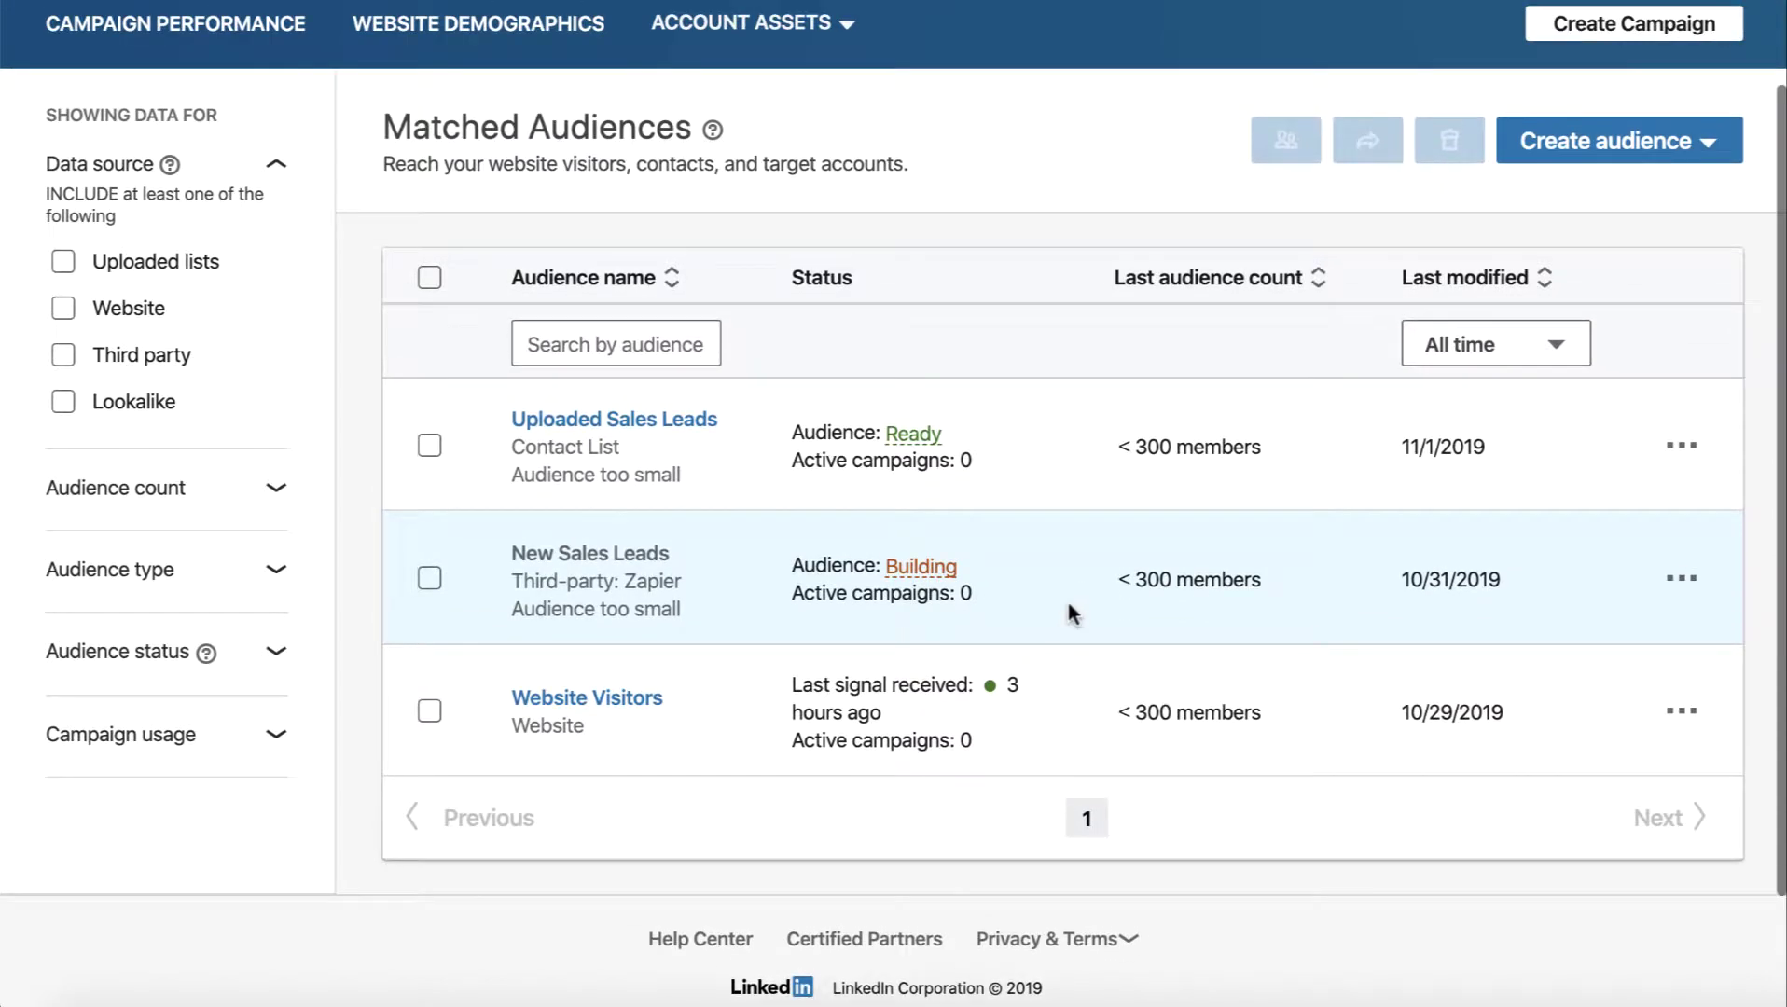
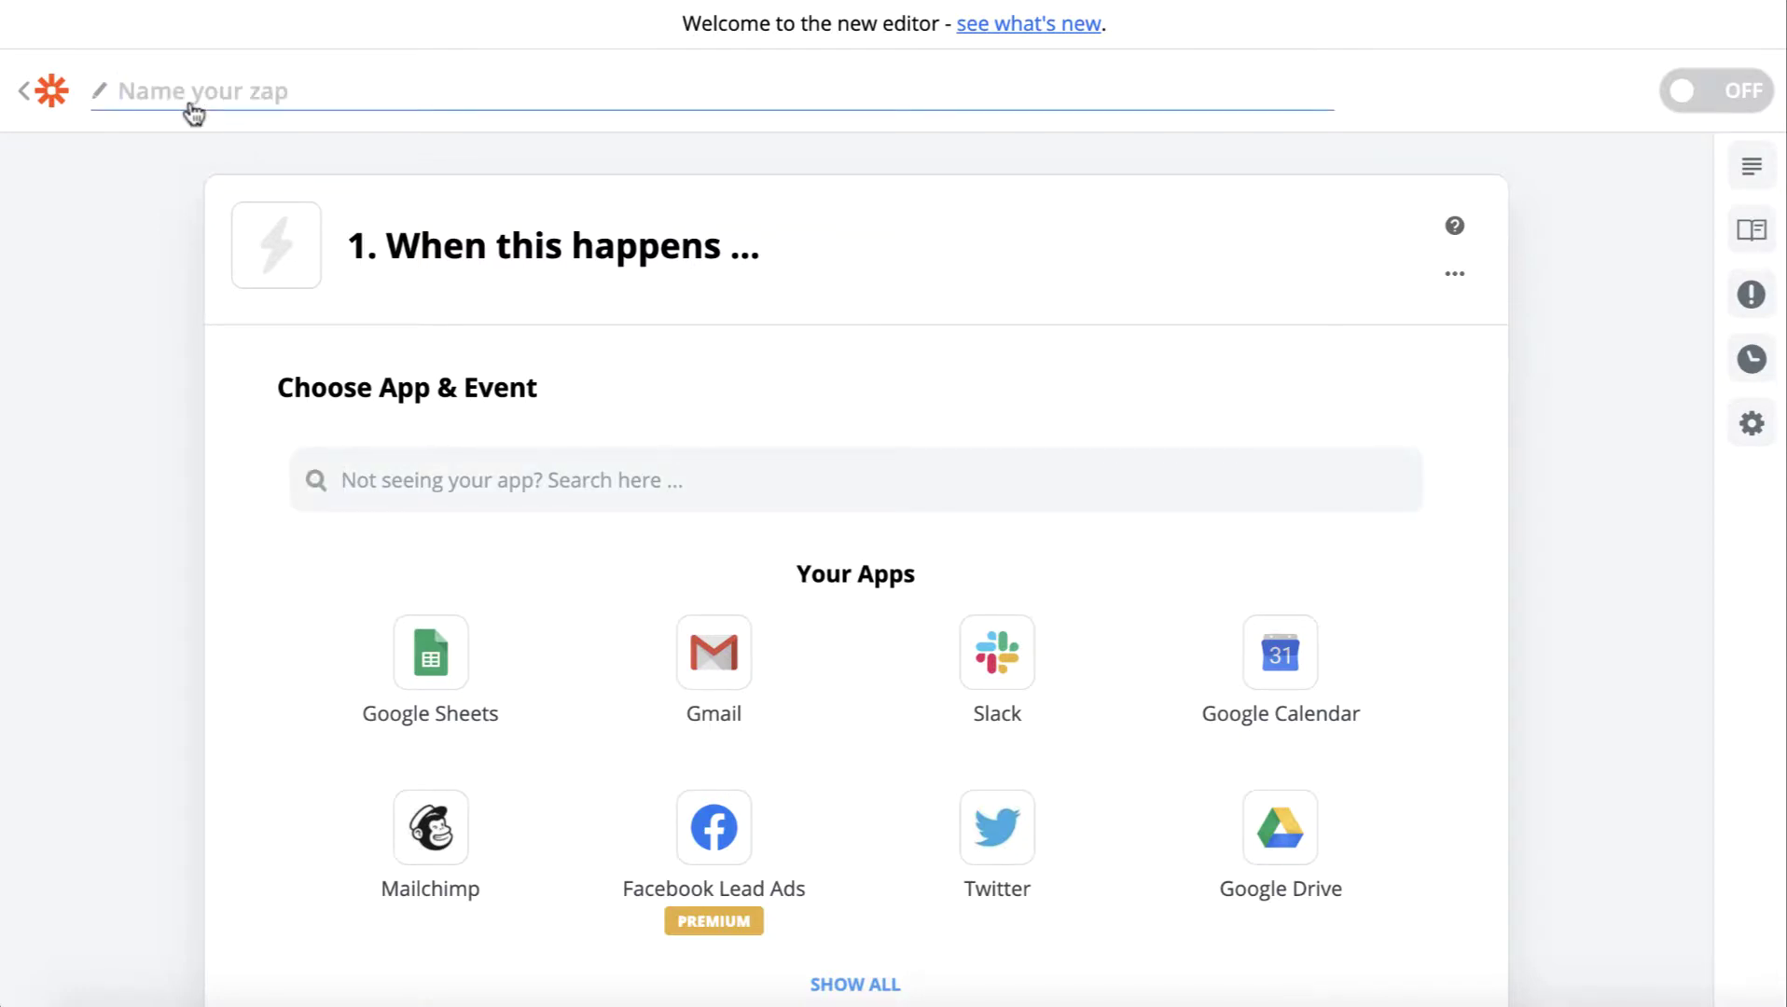
Switch to the new zap in Zapier and name it "Create a new Matched Audiences", reusing the heading text from LinkedIn's audience page.
type("Create a new")
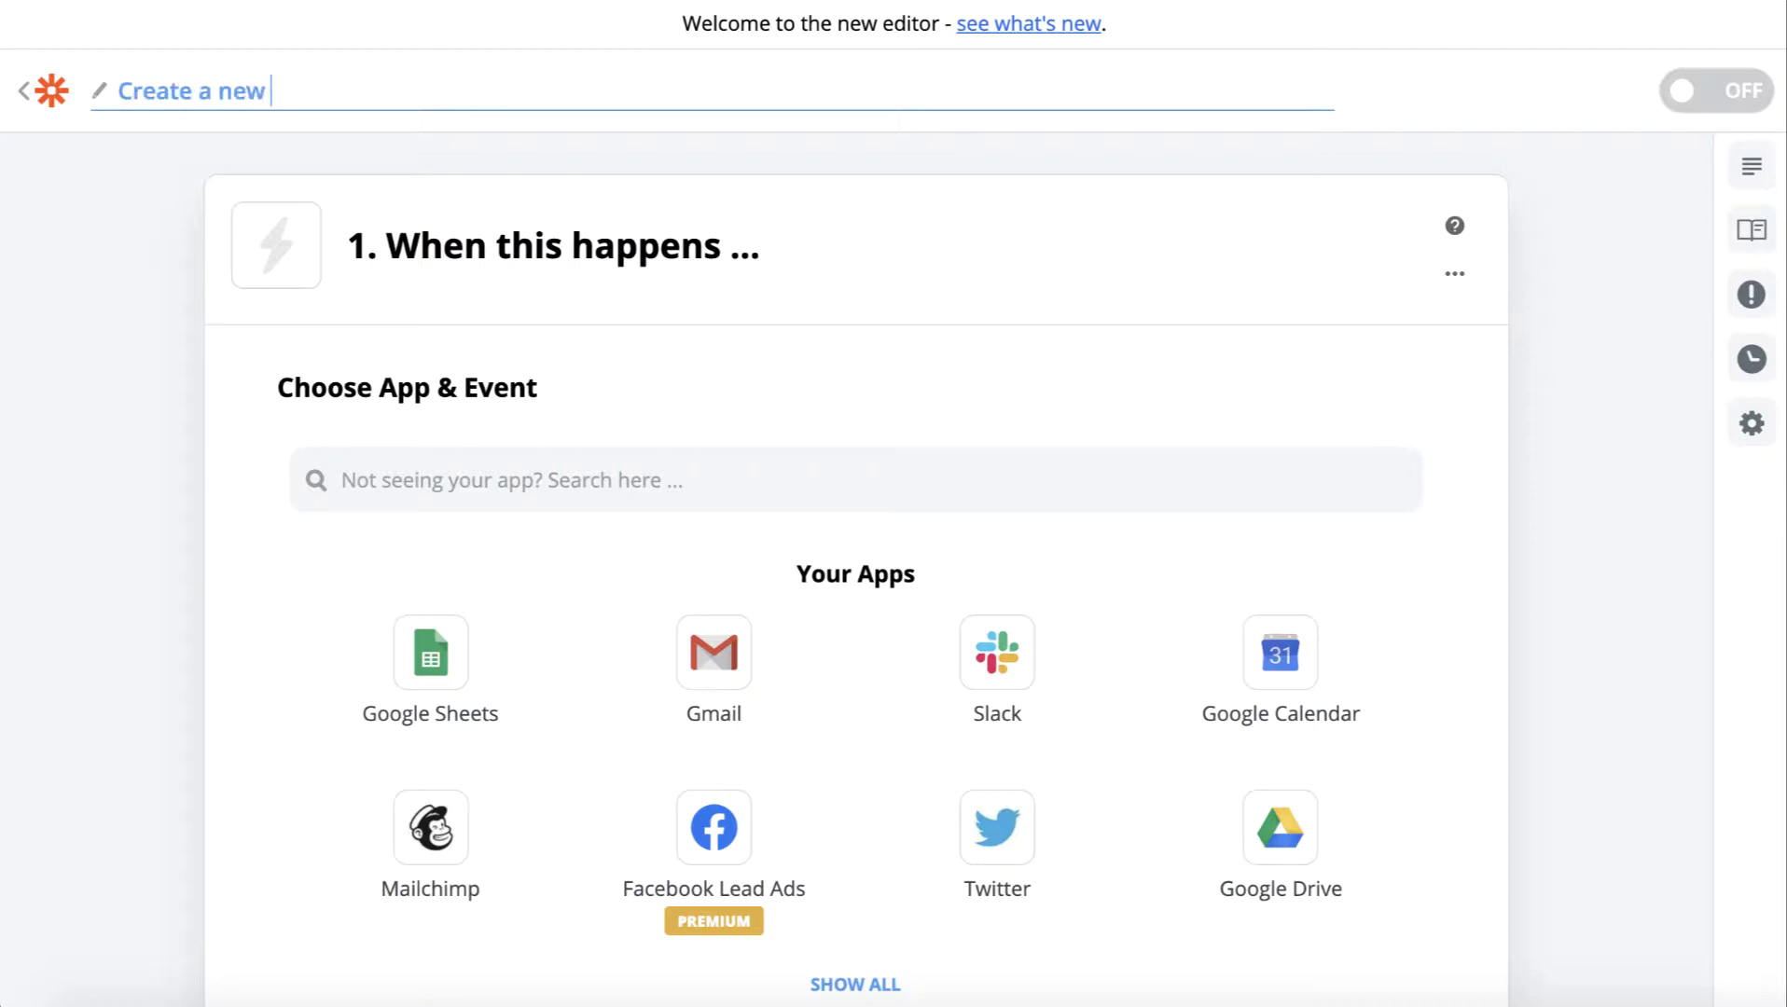
type(" matched")
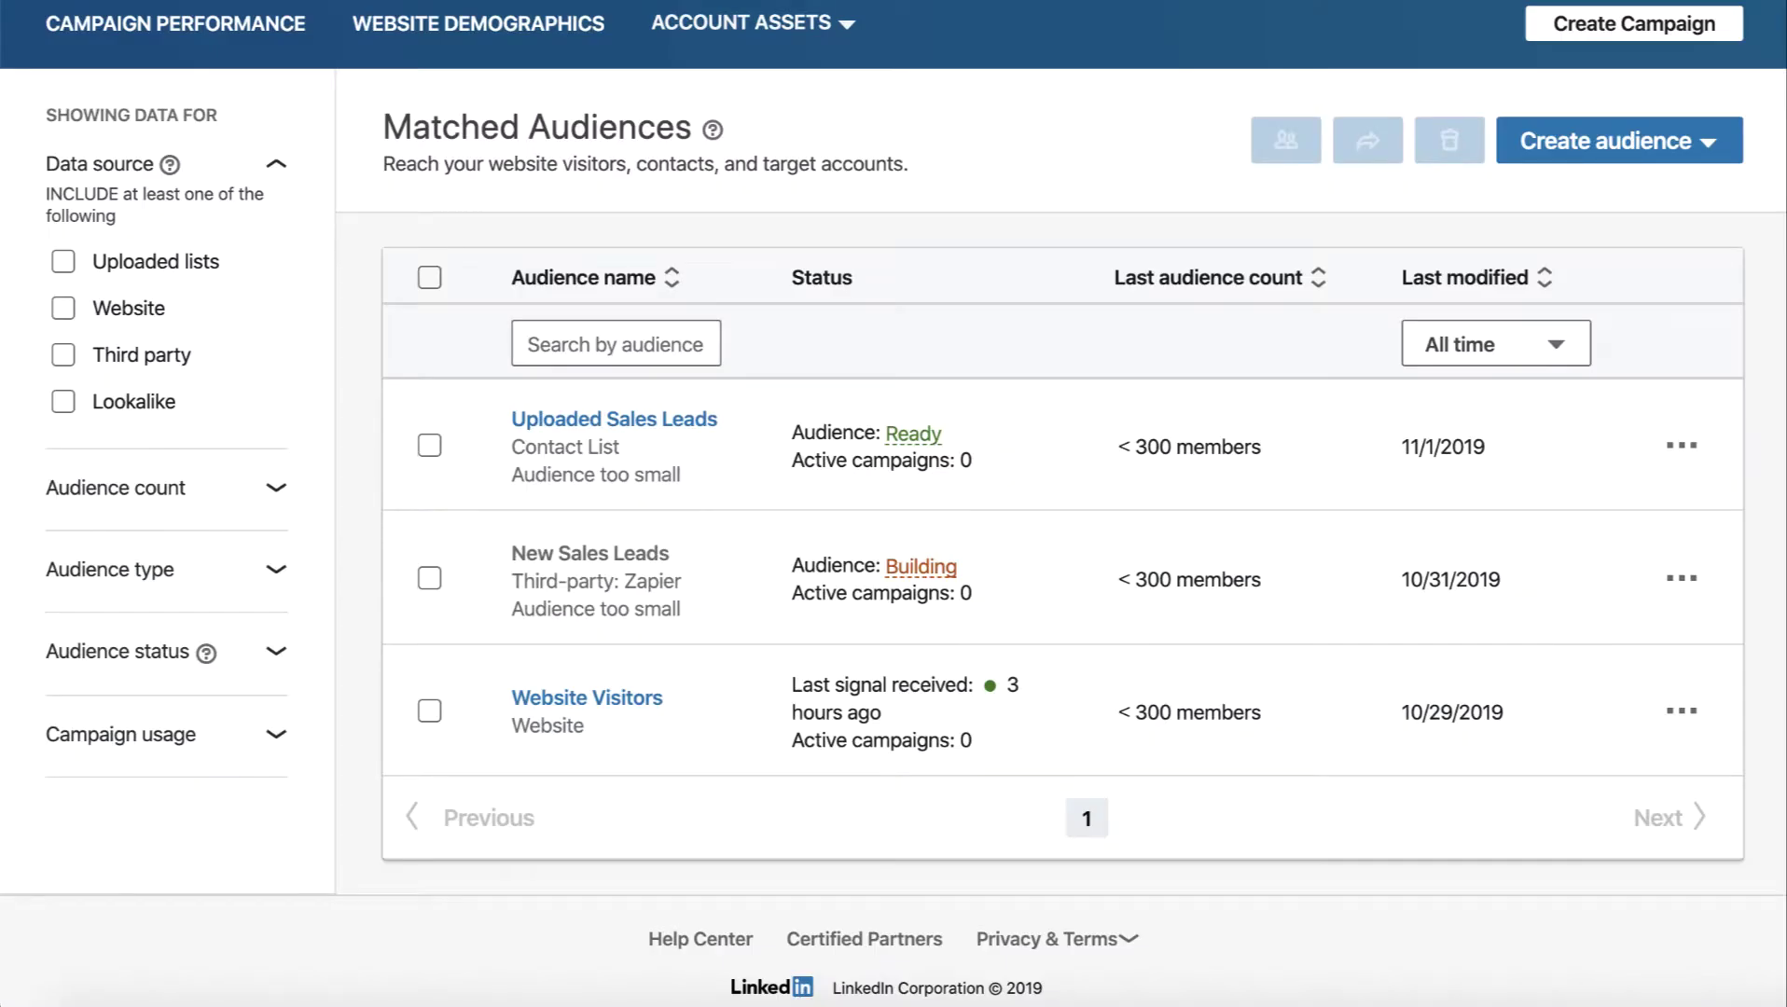
triple_click(569, 138)
key("super+c")
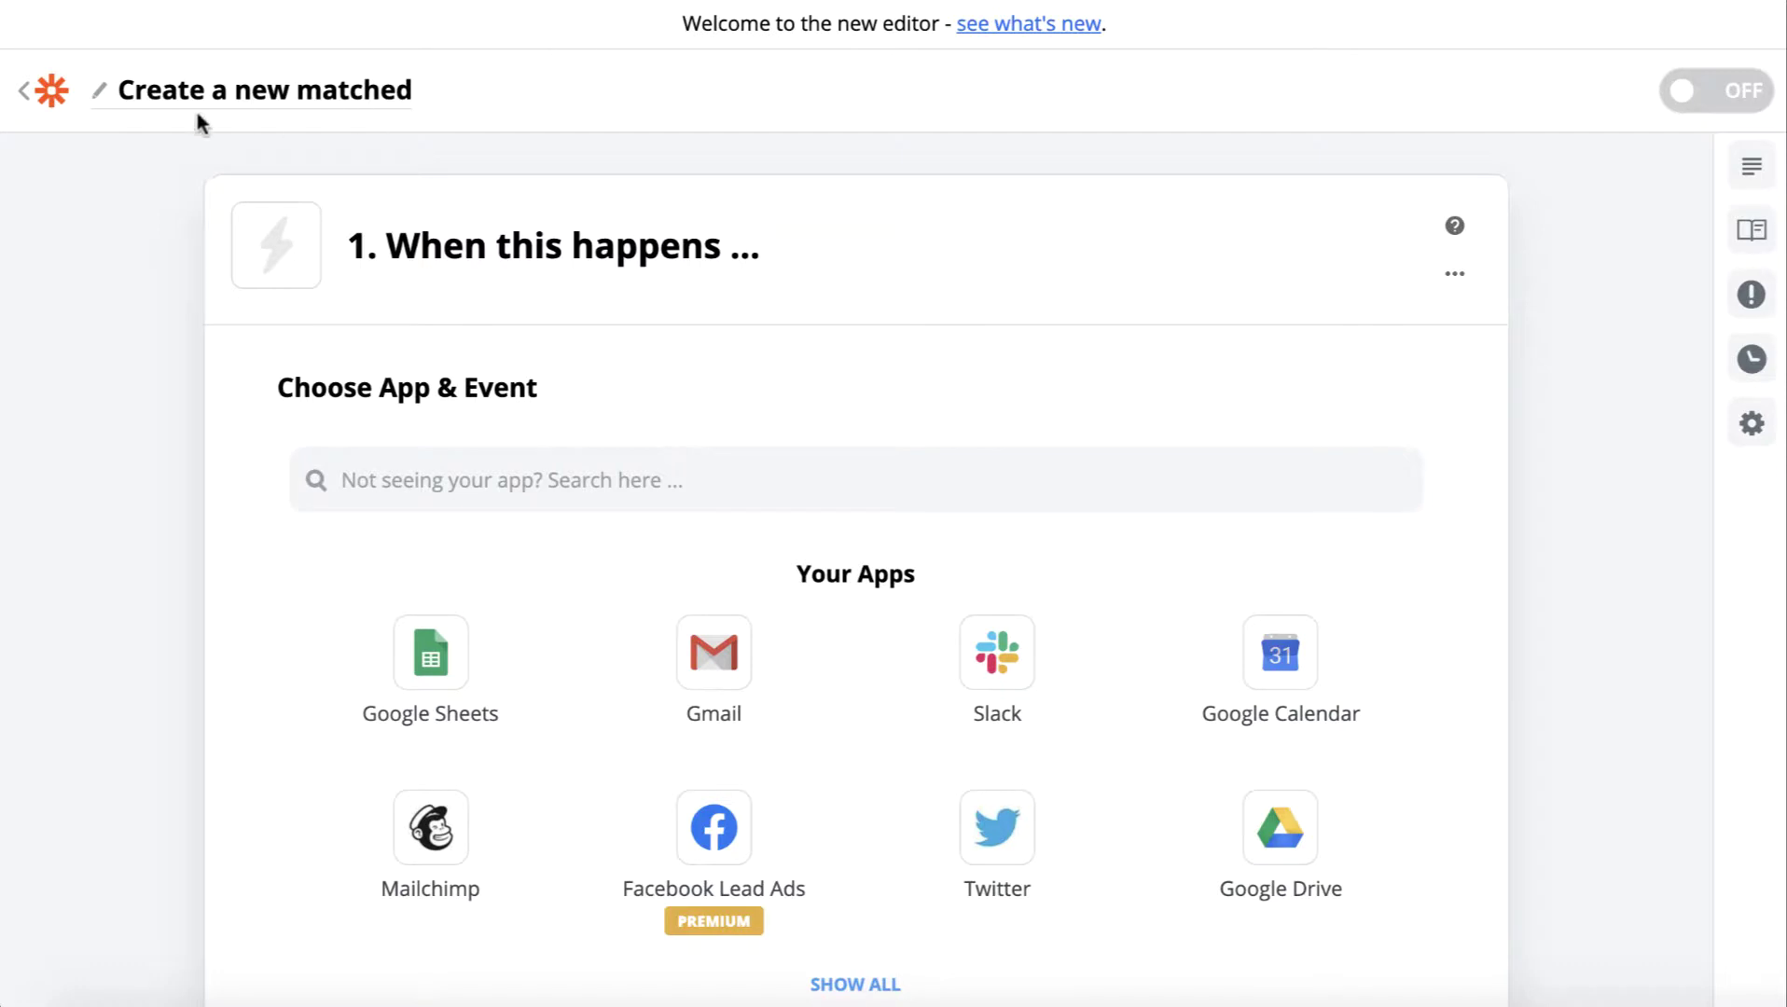
left_click(244, 98)
double_click(318, 102)
key("super+v")
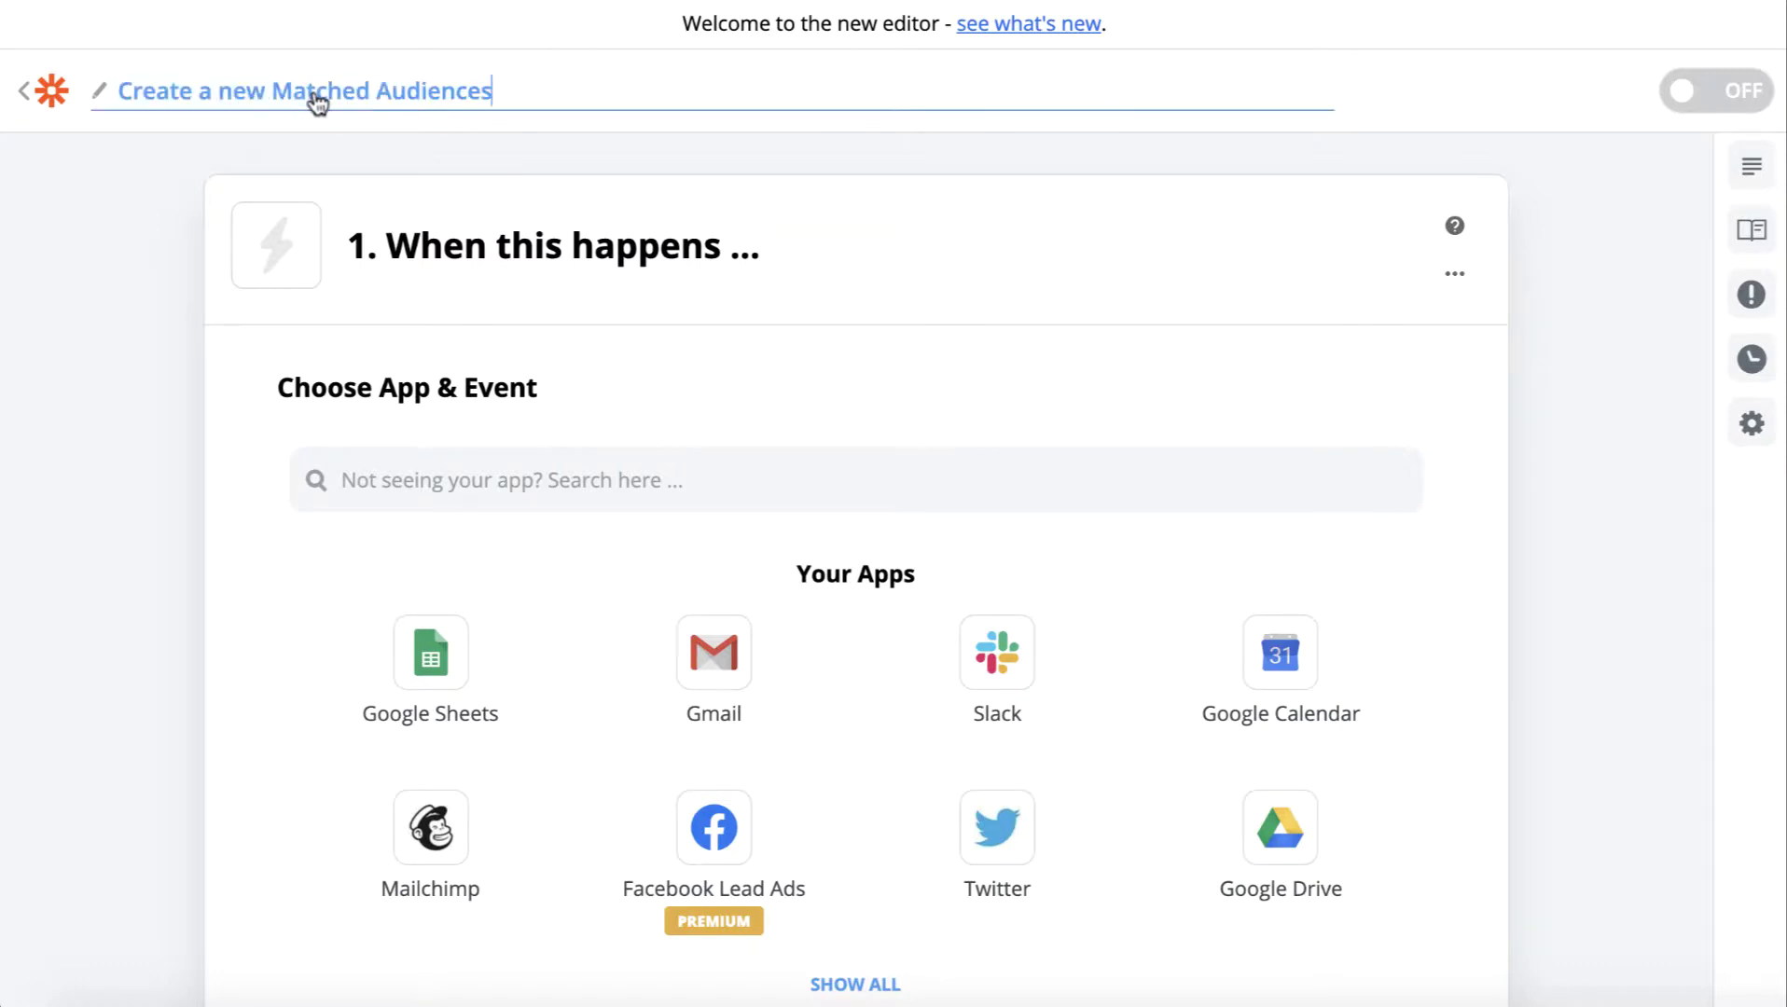
Extend the zap's name to "Create a new LI Matched Audiences of current clients".
left_click(267, 94)
type("Li")
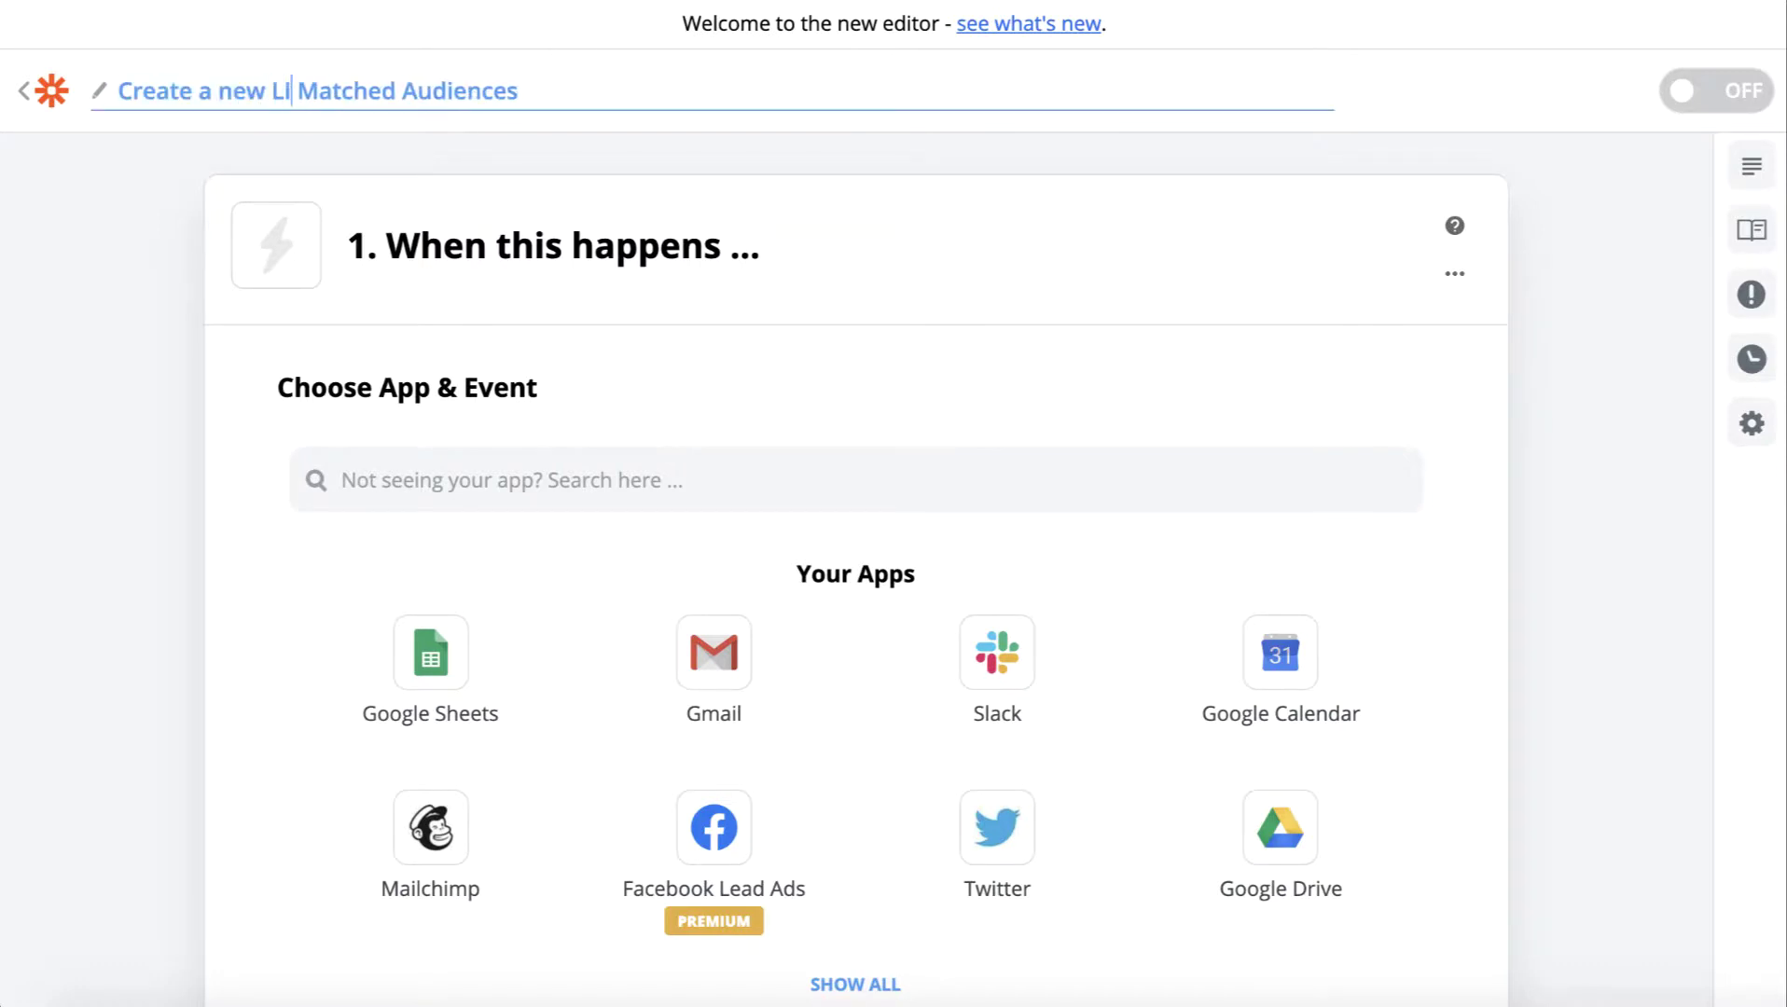
left_click(558, 90)
type("for current clients")
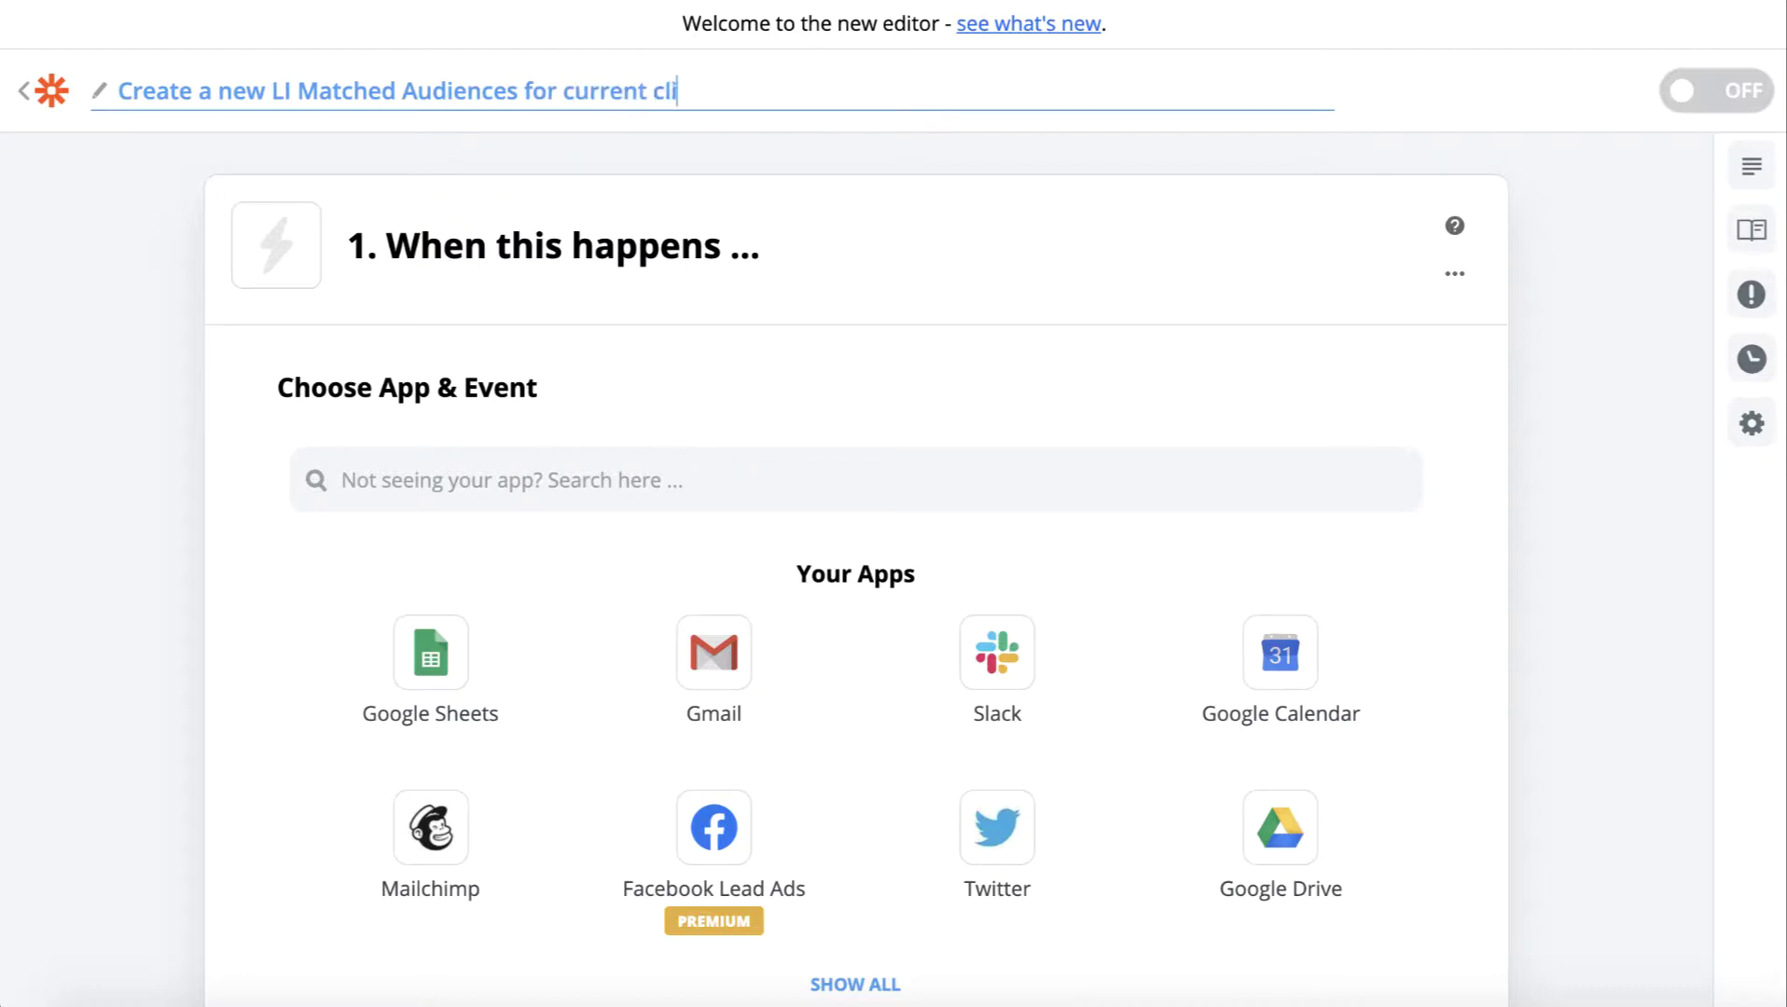
double_click(542, 91)
type("of")
left_click(757, 100)
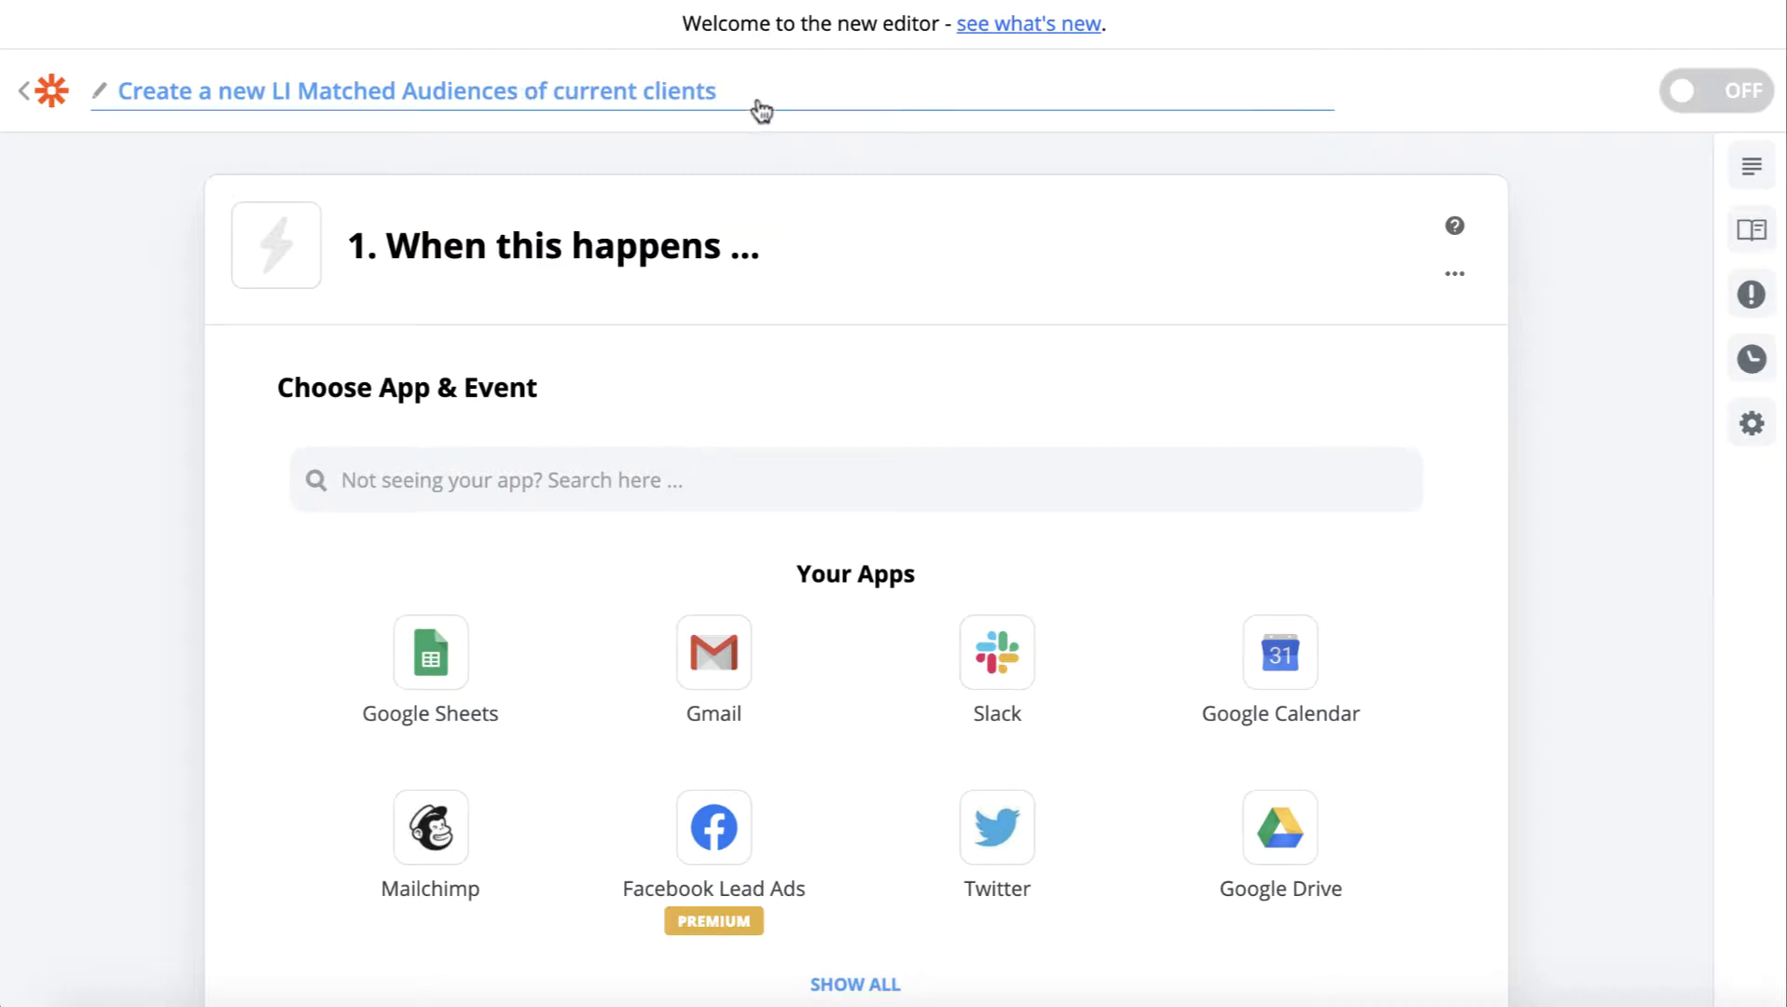
key("Return")
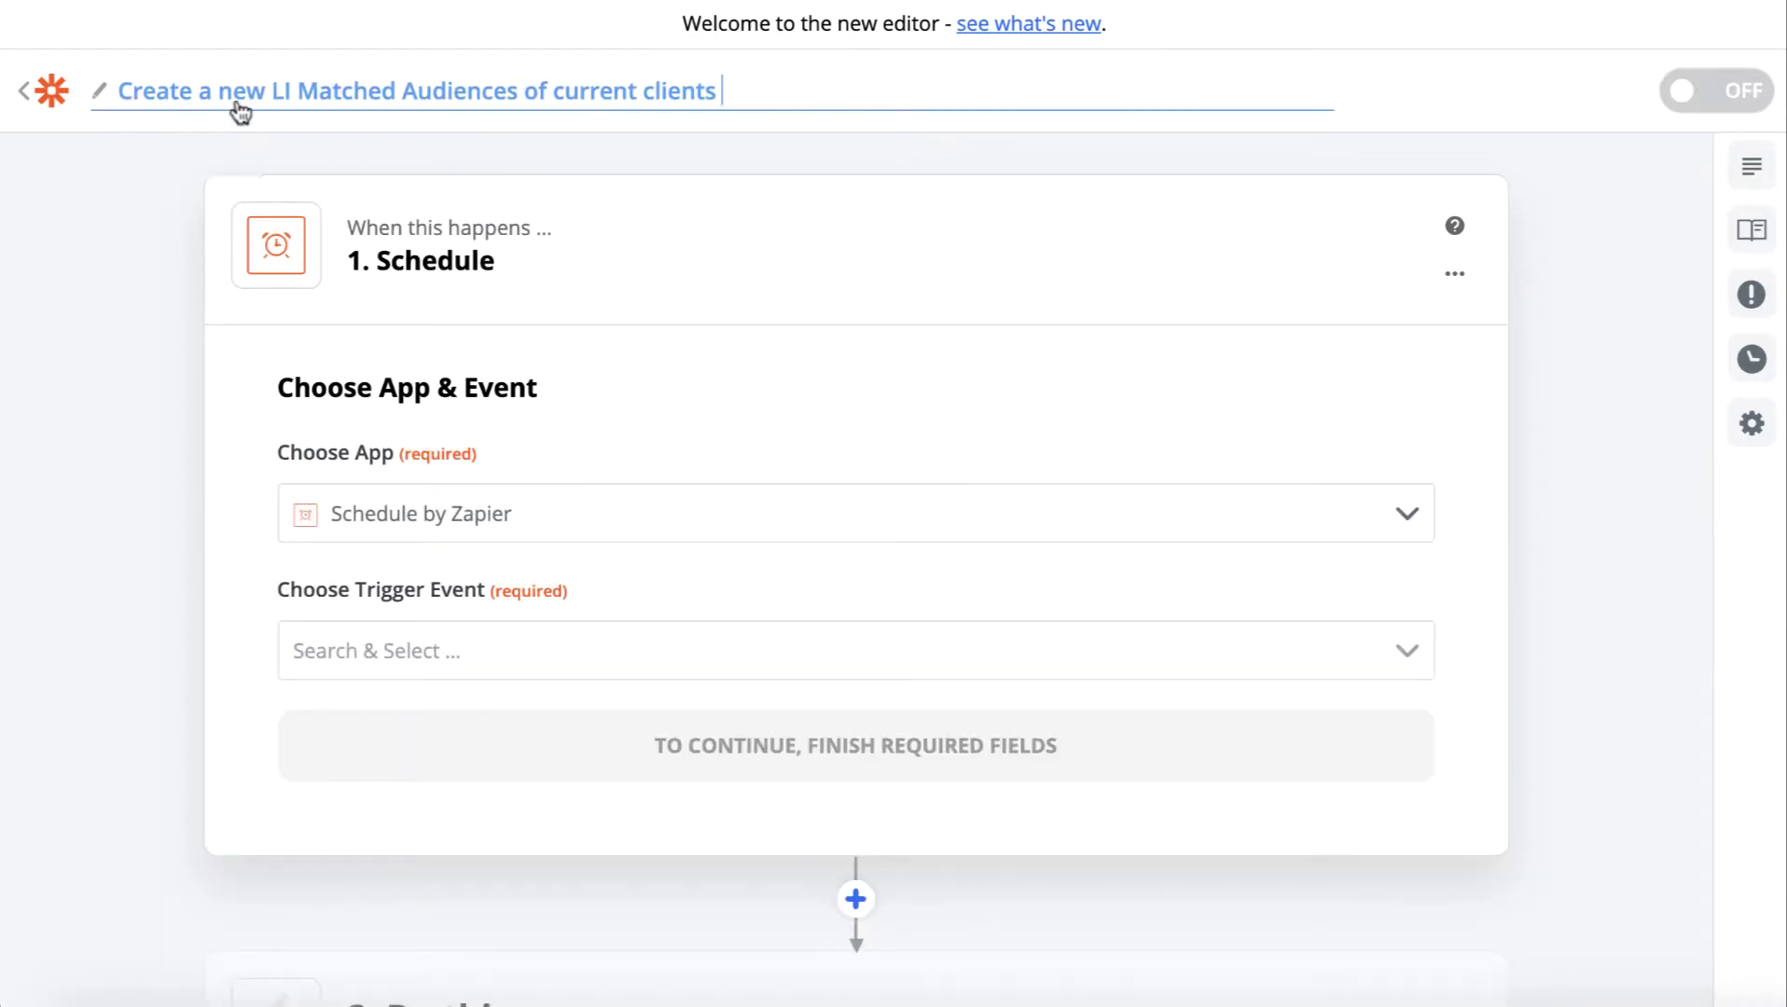
Append "(Turn Off until needed)" to the end of the zap's name.
left_click(757, 107)
type("(Turn Off u")
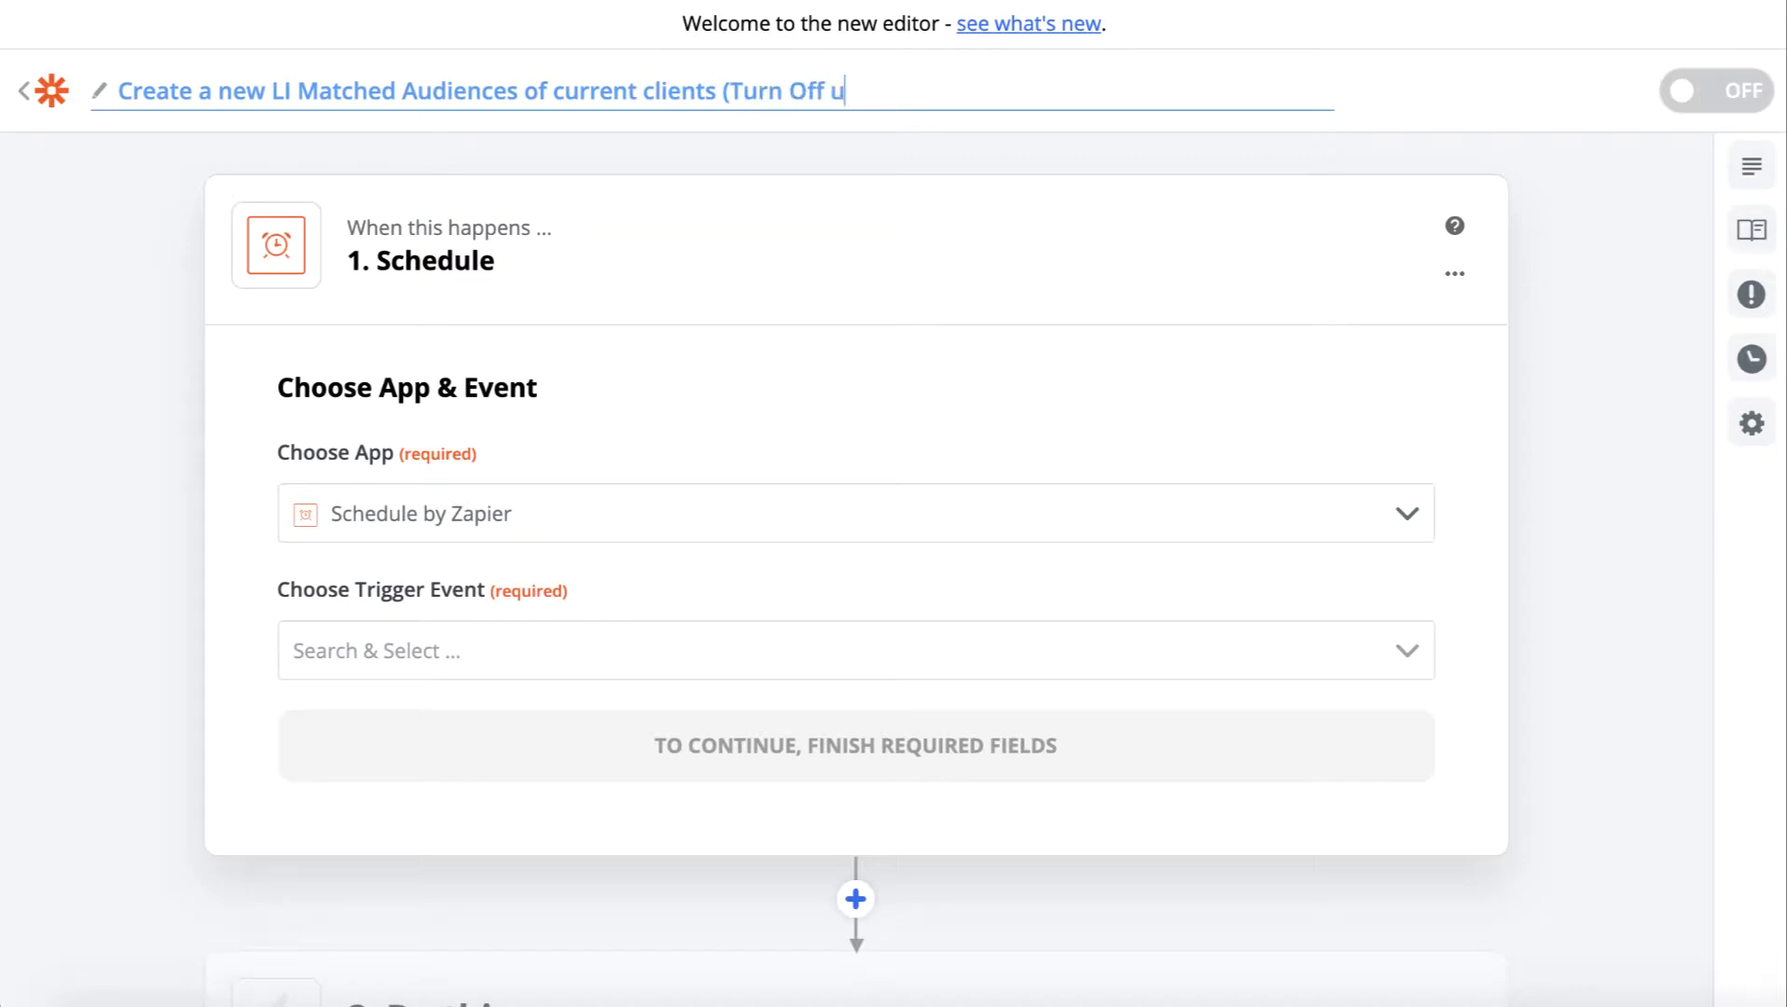
type("ntil needed)")
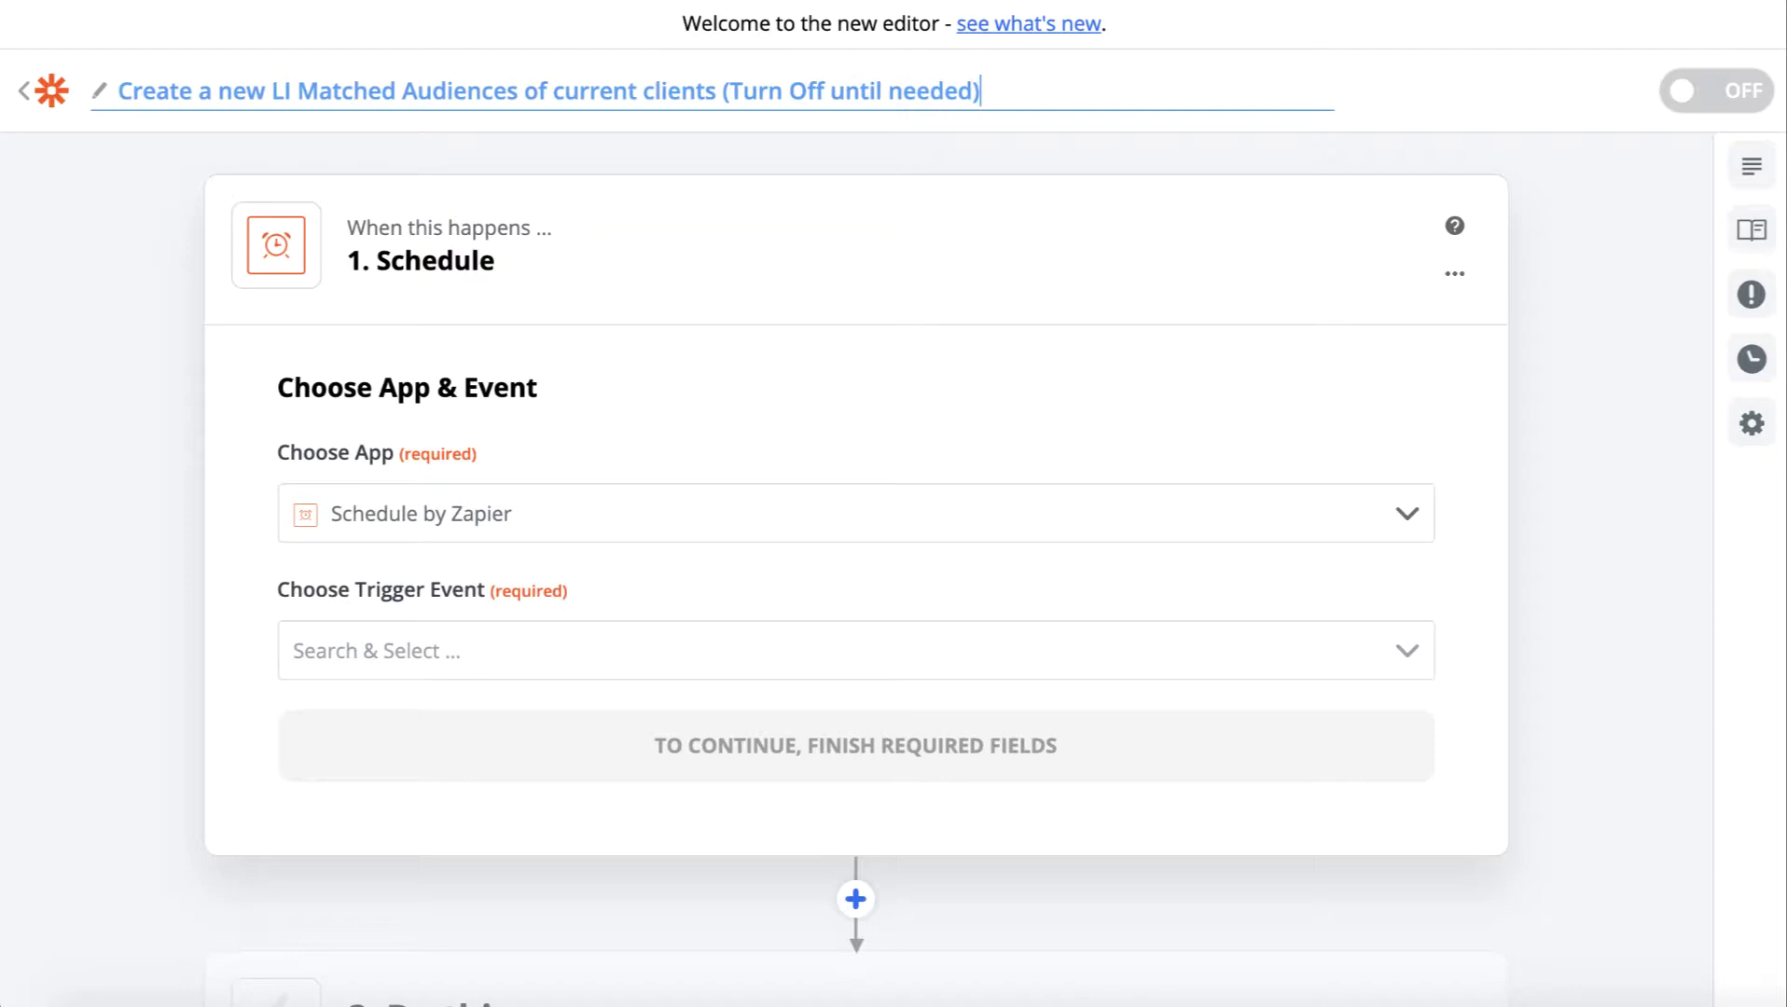
key("Return")
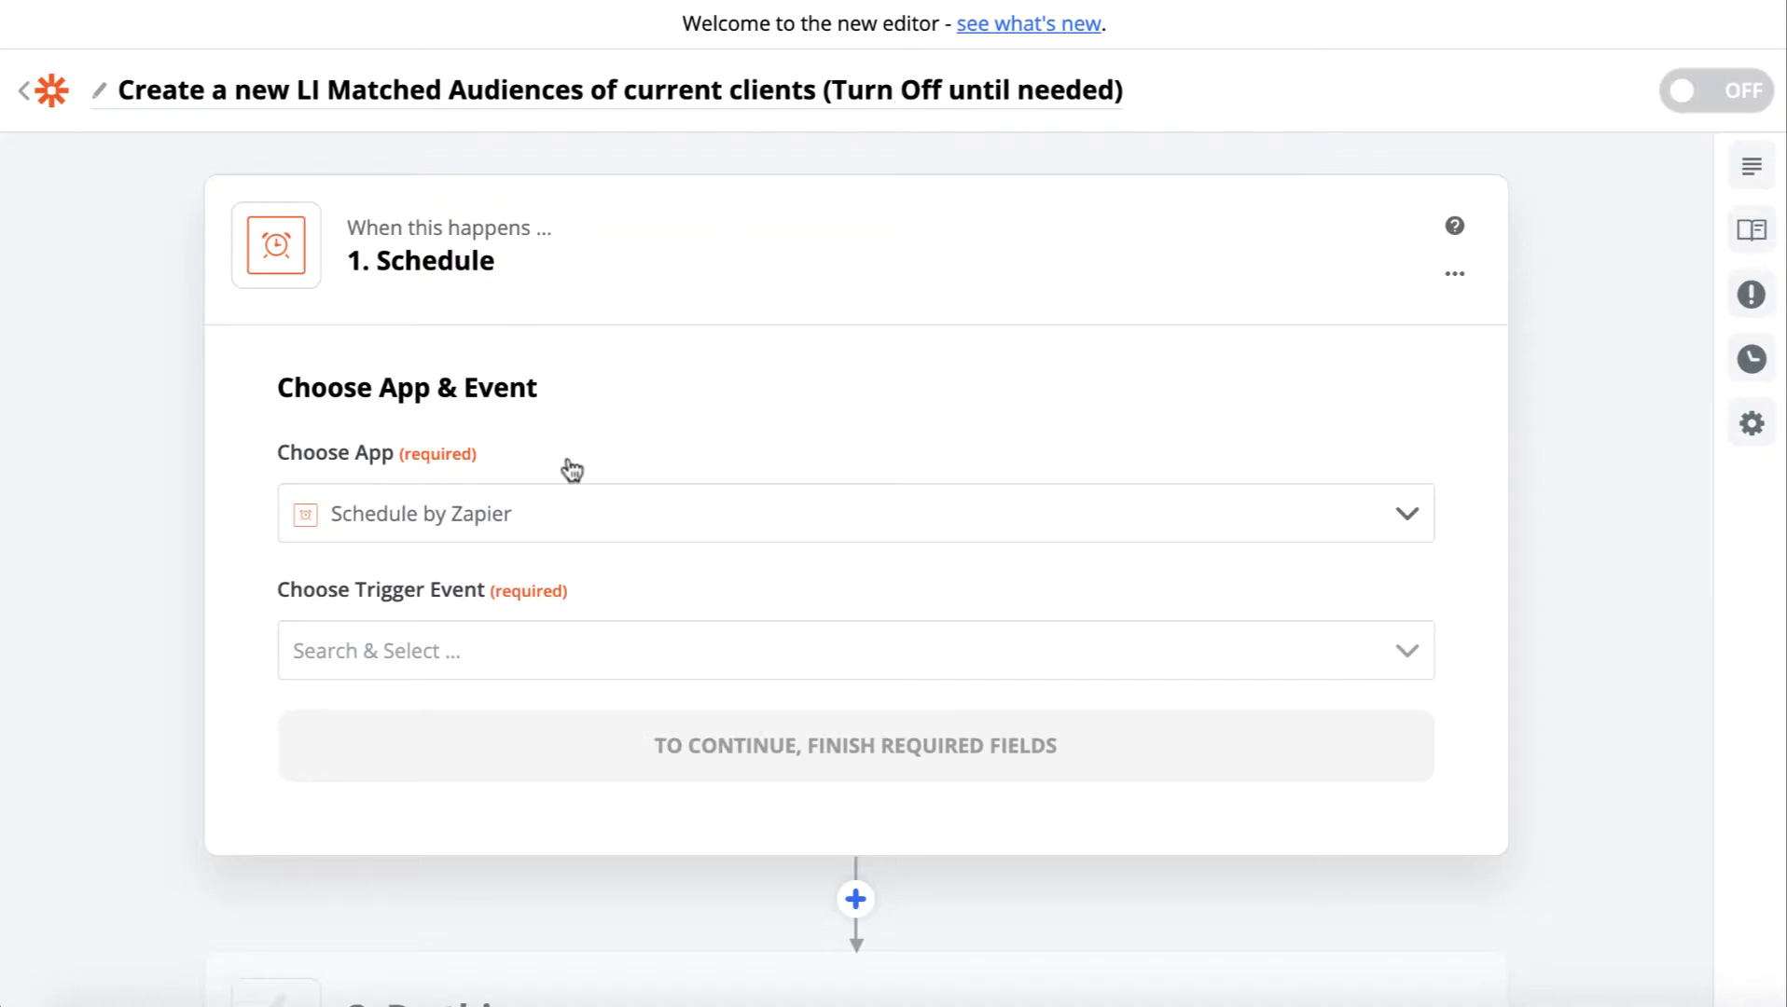
Set the Schedule by Zapier trigger event to Every Month and continue to its day settings.
scroll(666, 625, "down", 1)
scroll(666, 625, "up", 1)
scroll(762, 366, "down", 1)
scroll(765, 370, "up", 1)
scroll(763, 370, "down", 1)
left_click(675, 580)
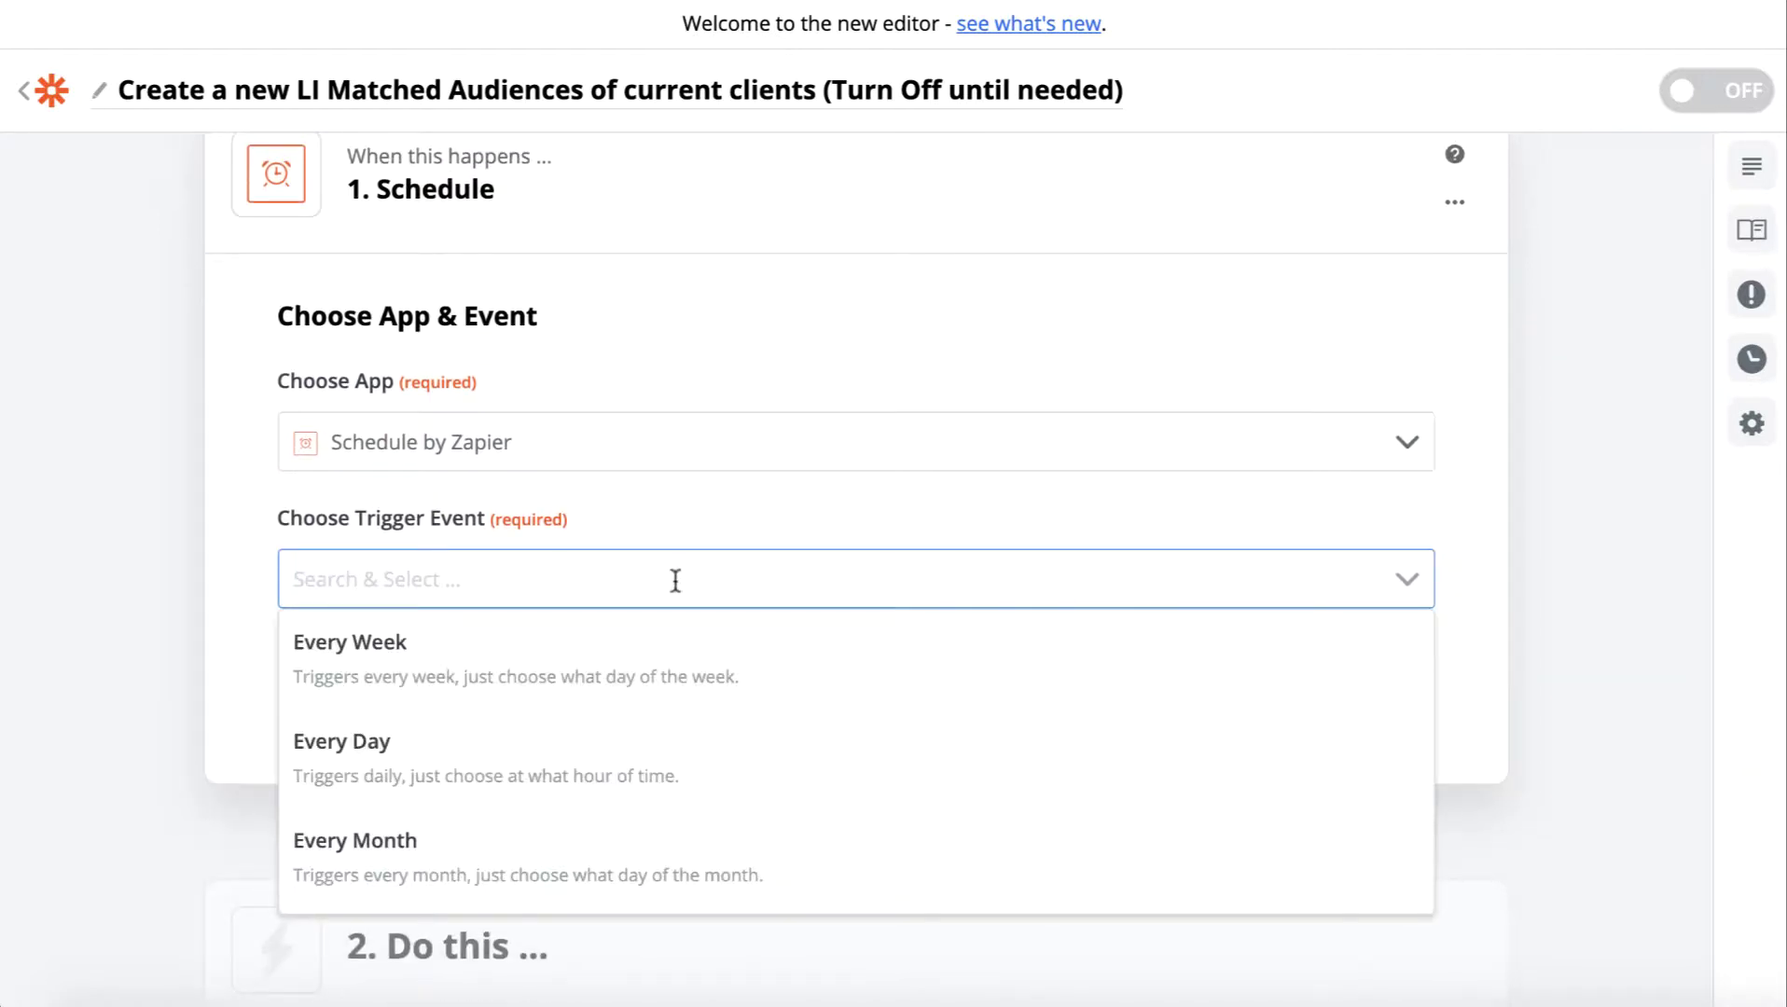
scroll(662, 751, "down", 1)
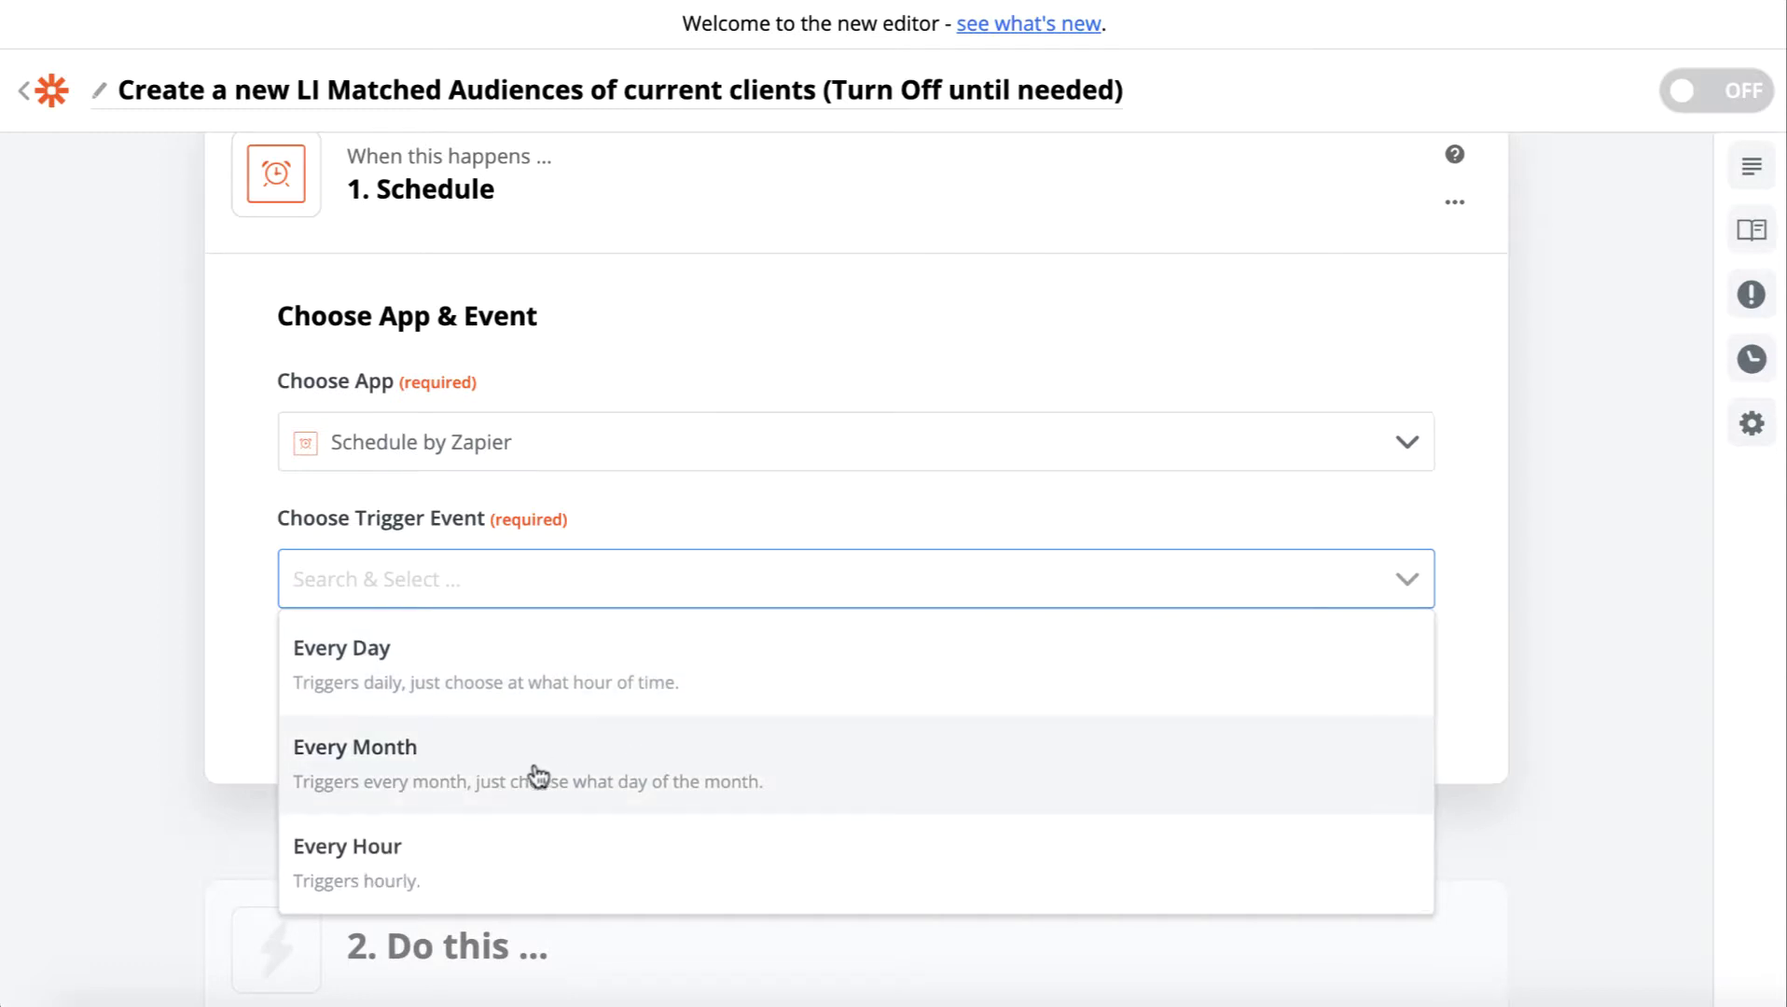
left_click(539, 771)
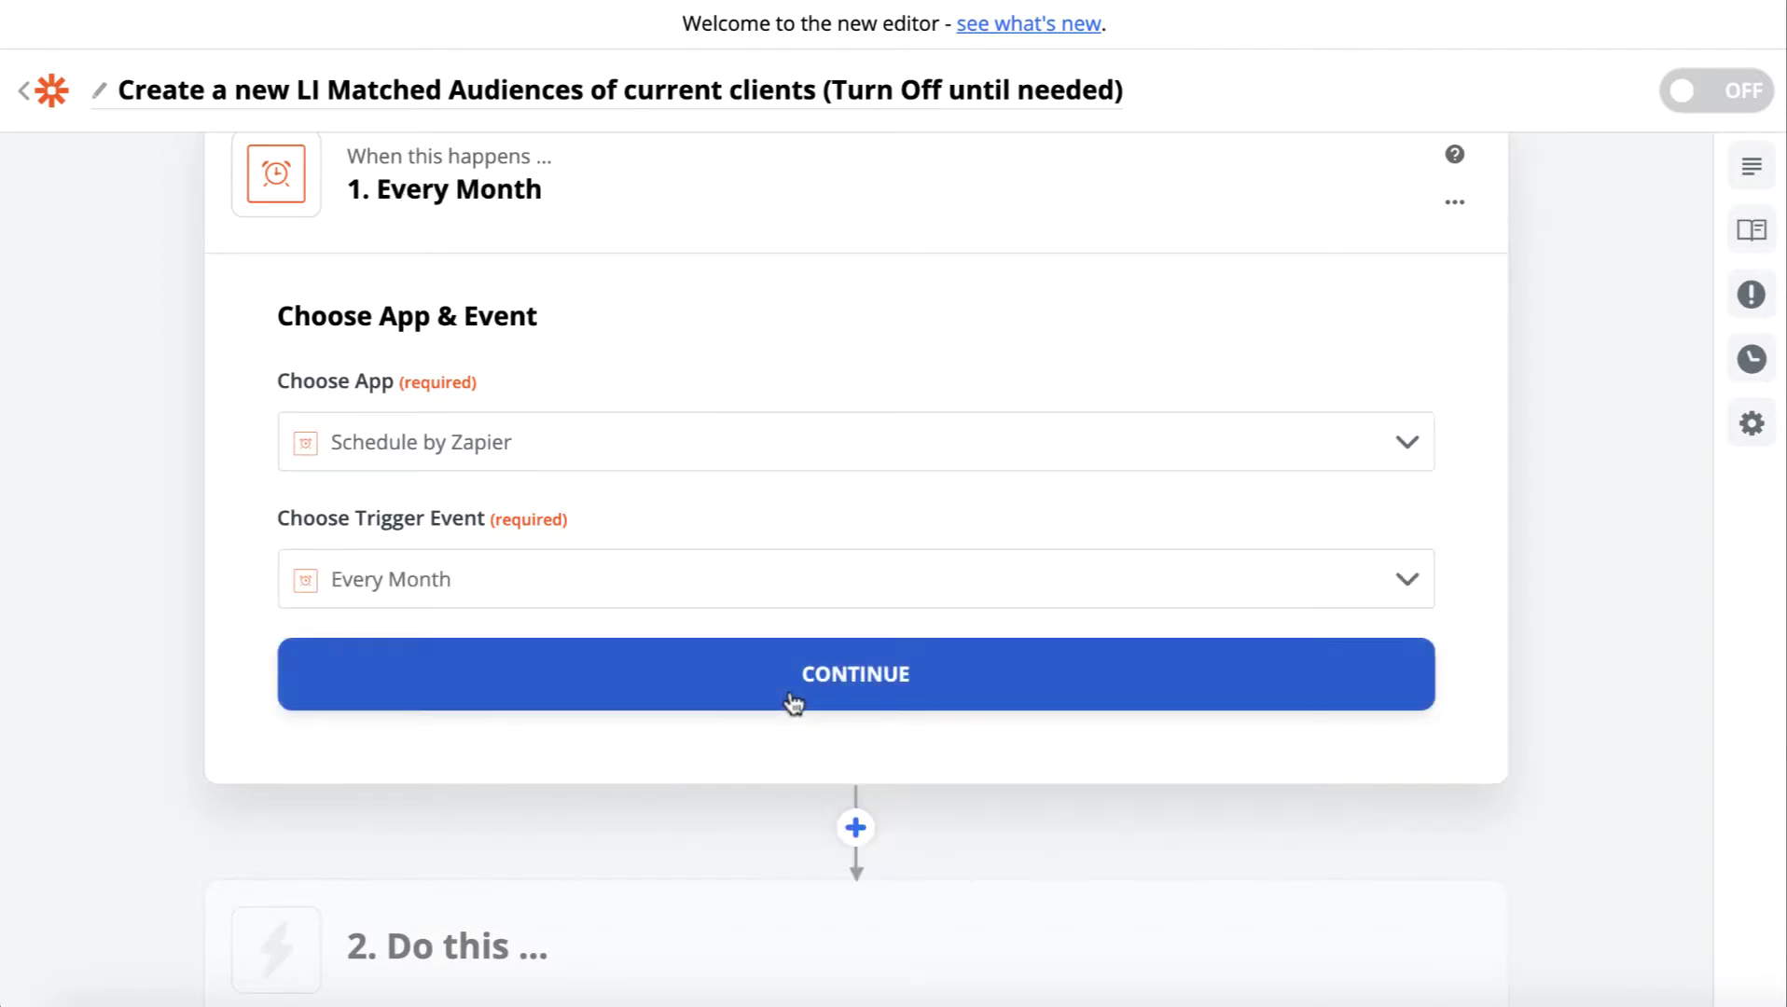
left_click(892, 670)
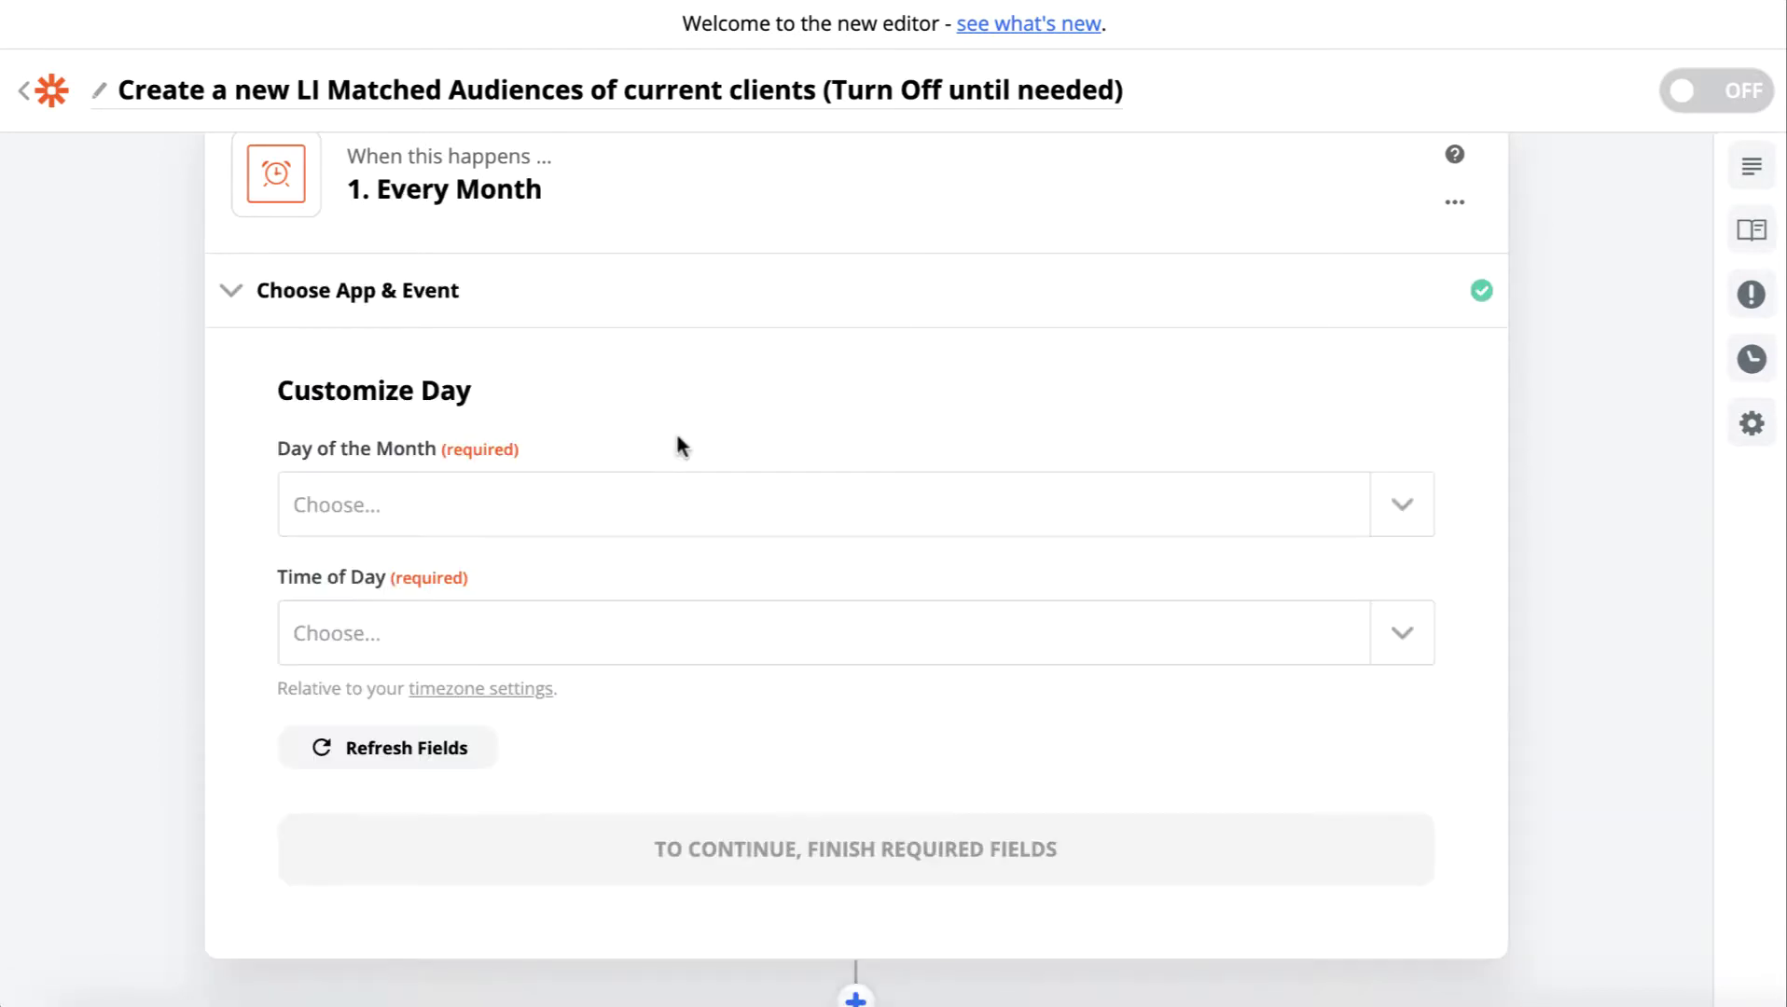
Schedule the monthly trigger for day 1 of the month, choose a time of day, and test the trigger.
left_click(661, 504)
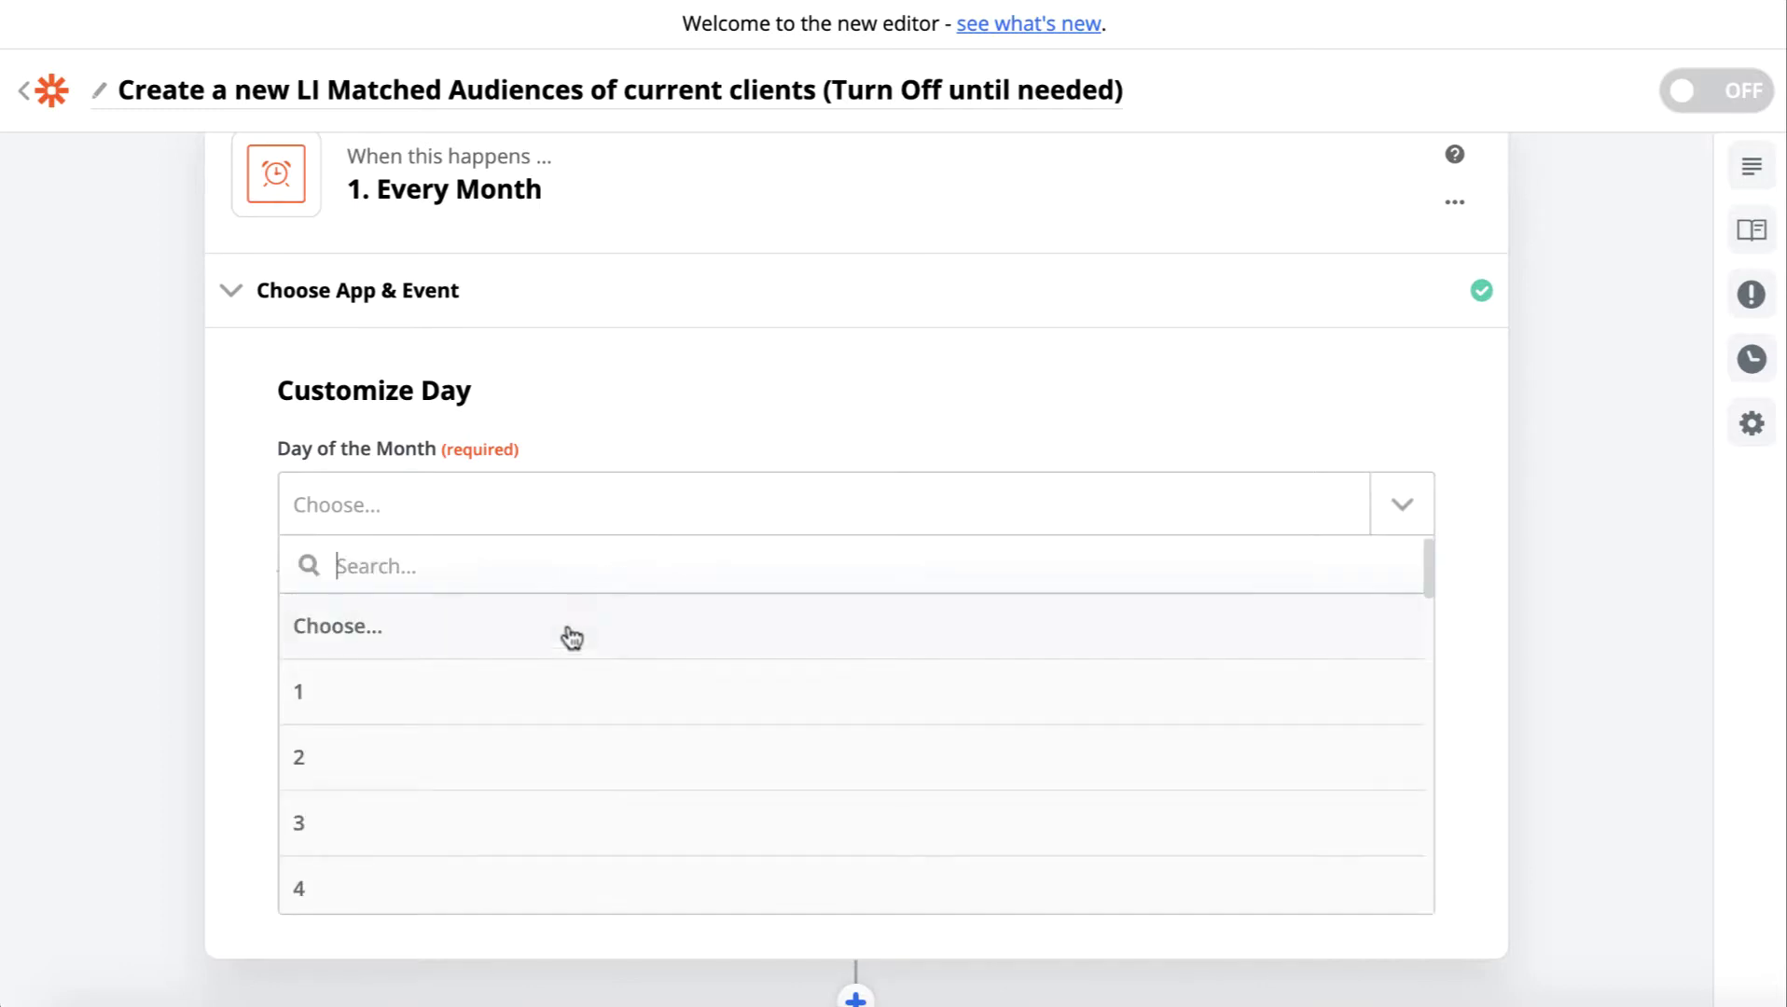
left_click(553, 691)
left_click(700, 651)
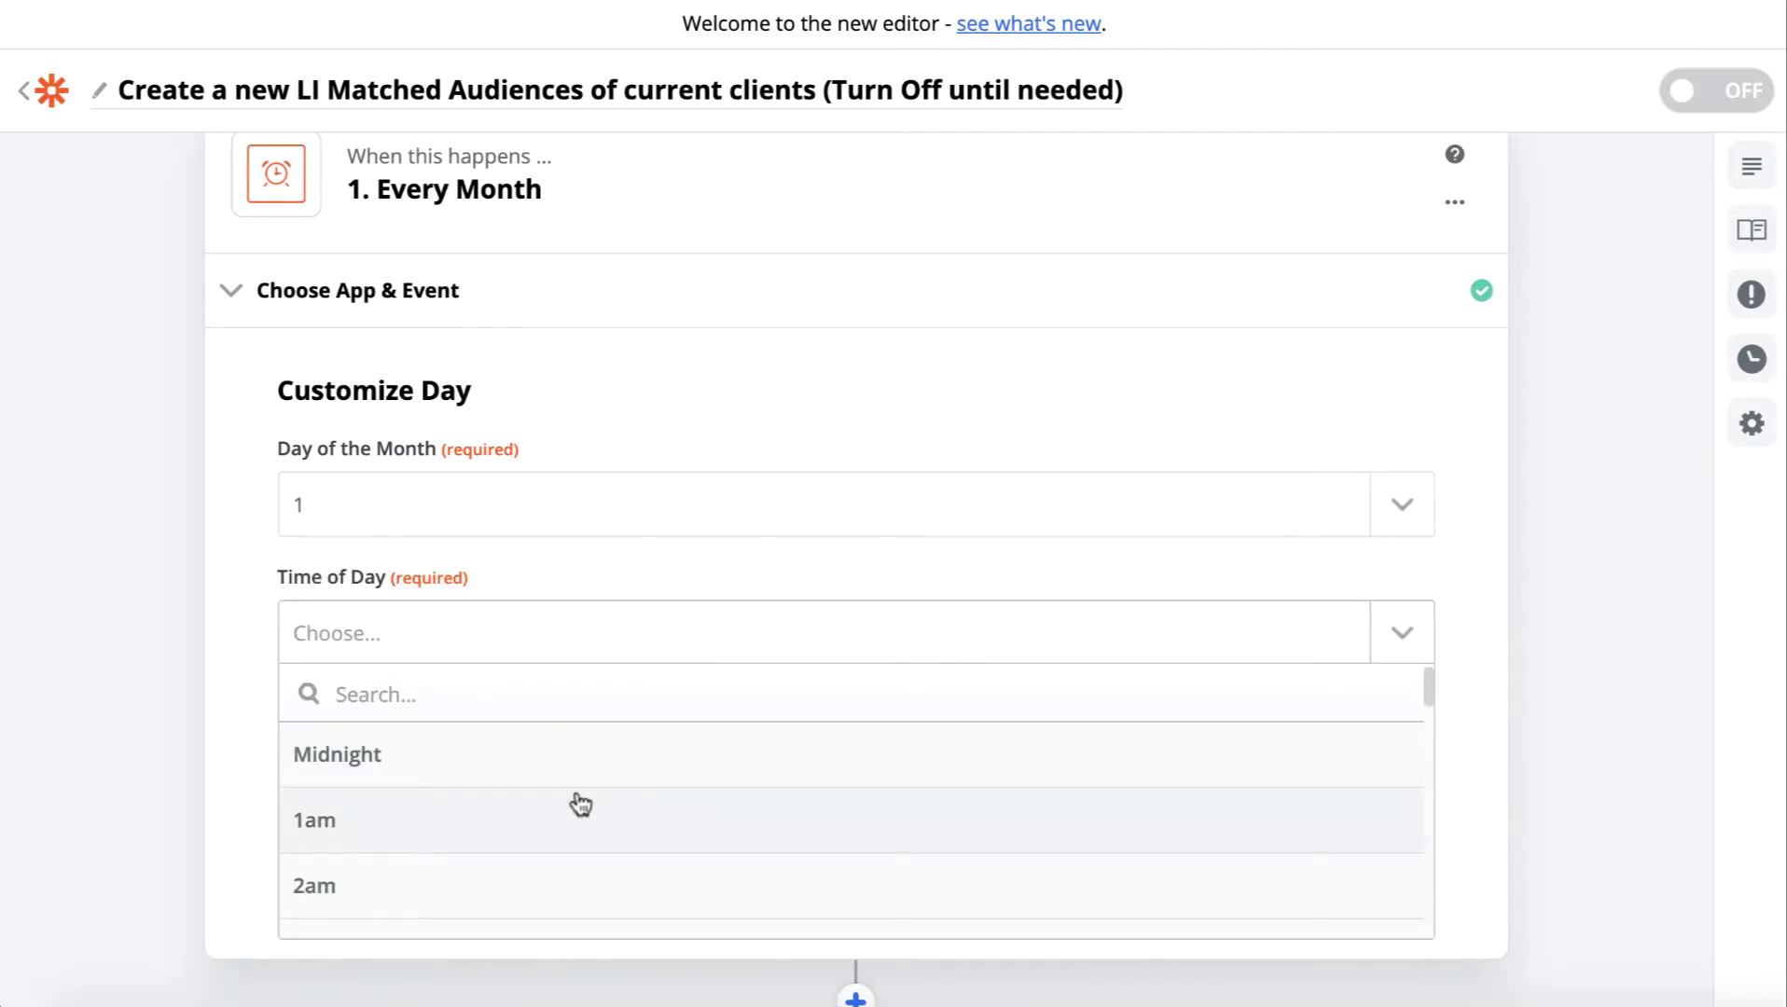
scroll(580, 804, "down", 2)
scroll(580, 804, "down", 5)
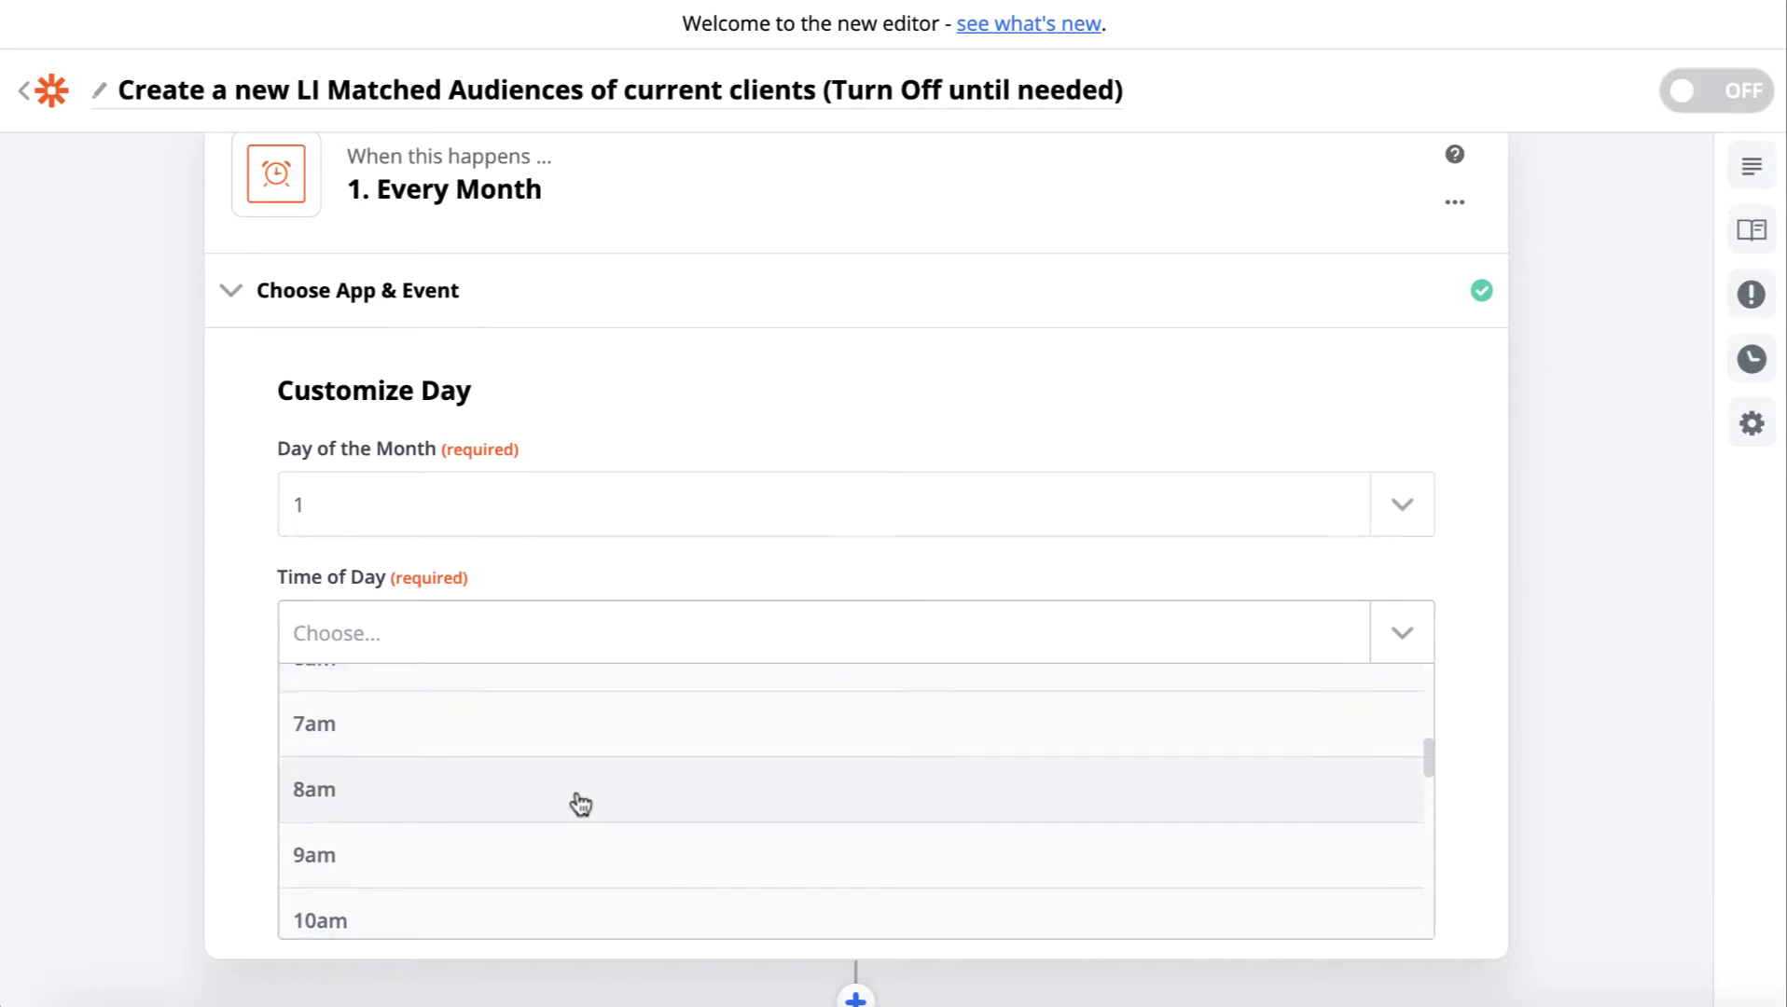
scroll(580, 804, "down", 1)
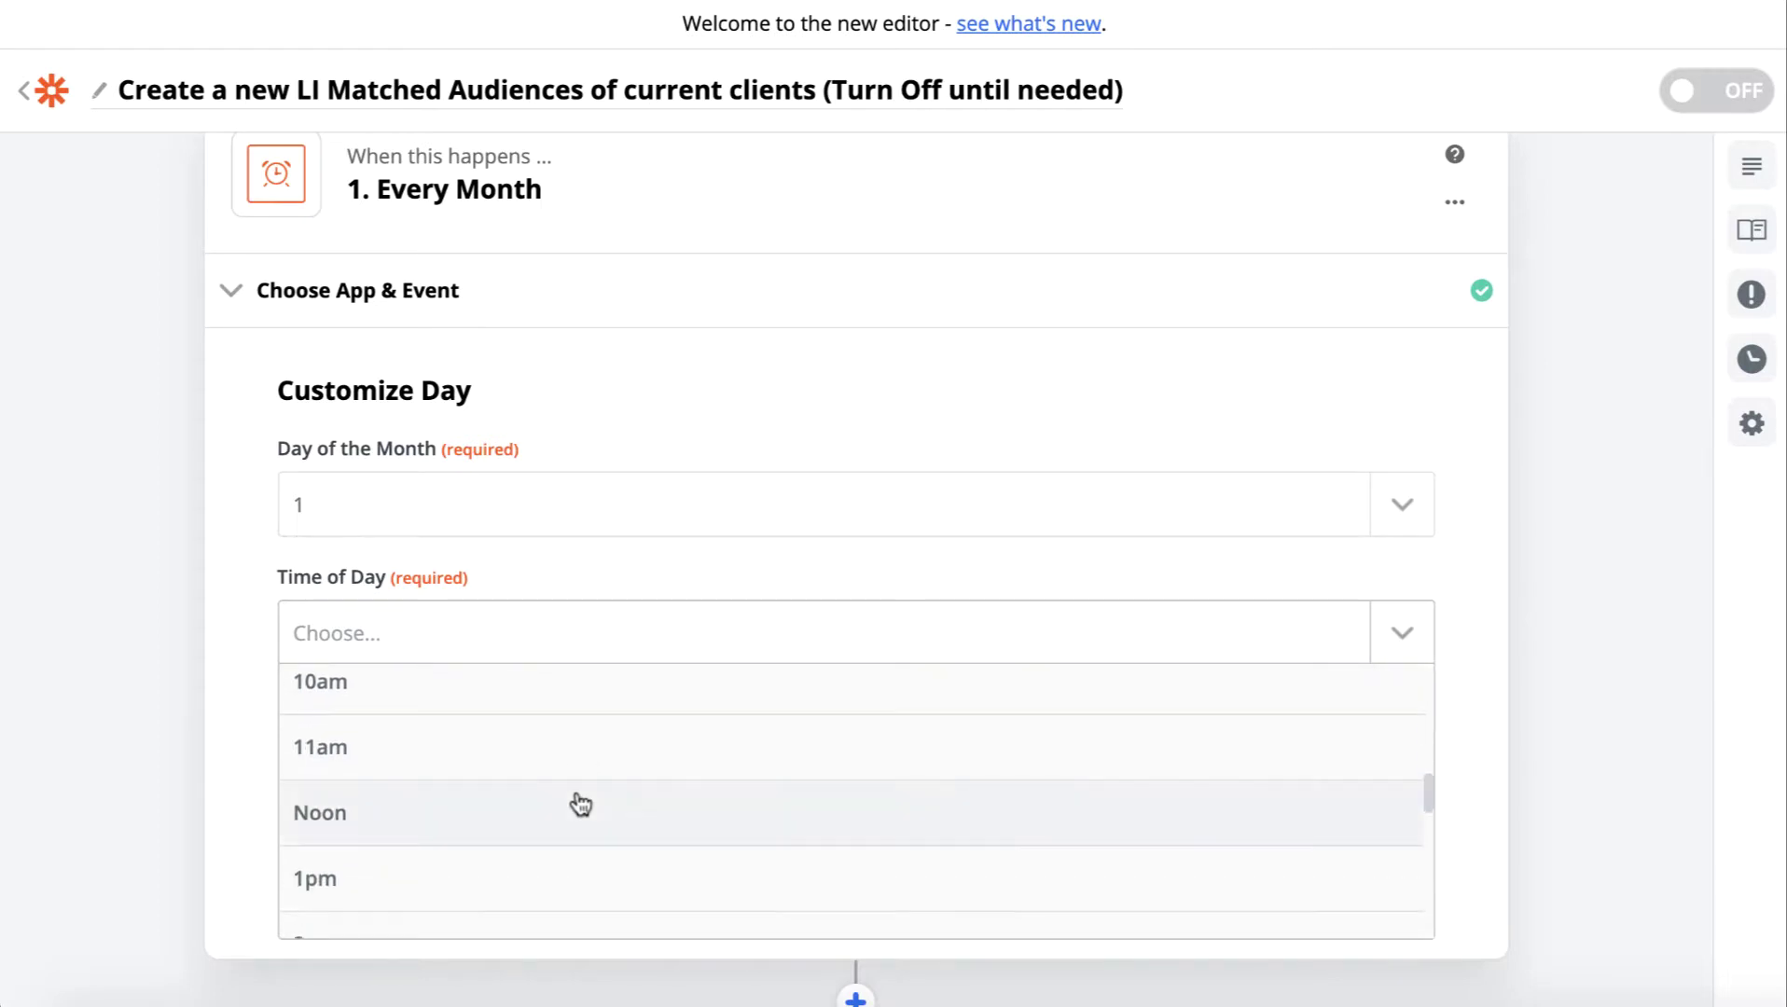
left_click(528, 851)
scroll(671, 793, "down", 1)
left_click(782, 758)
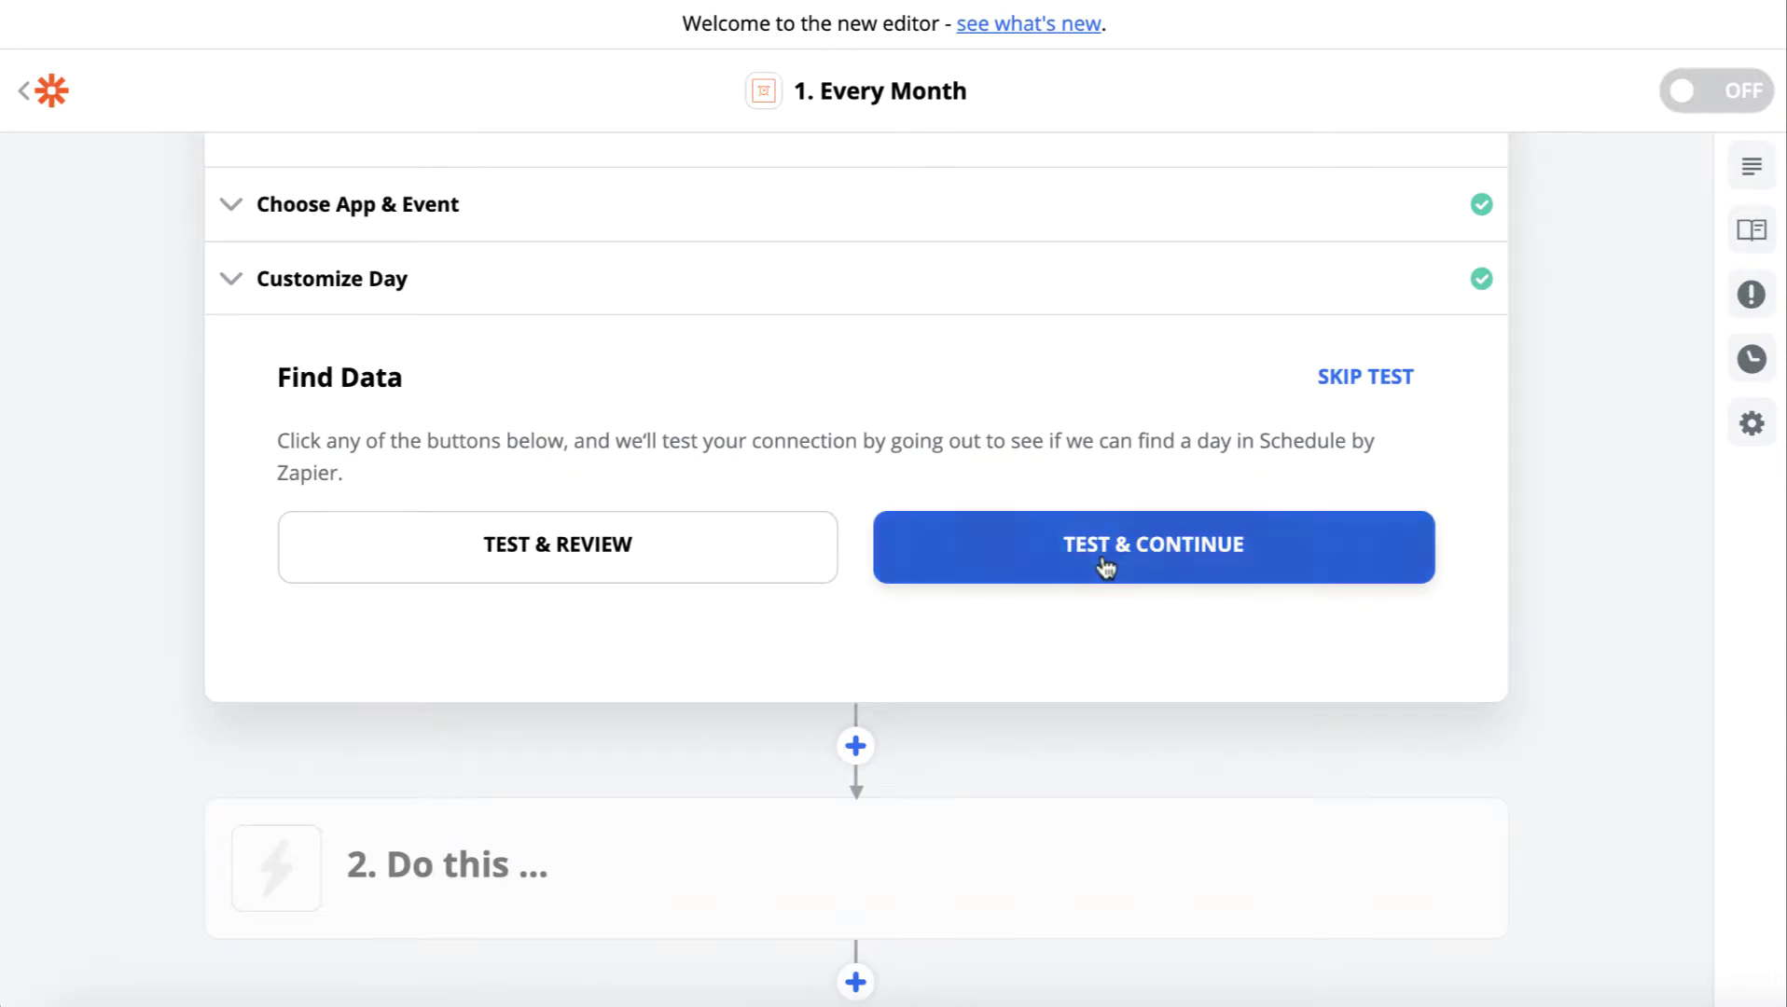
left_click(1094, 560)
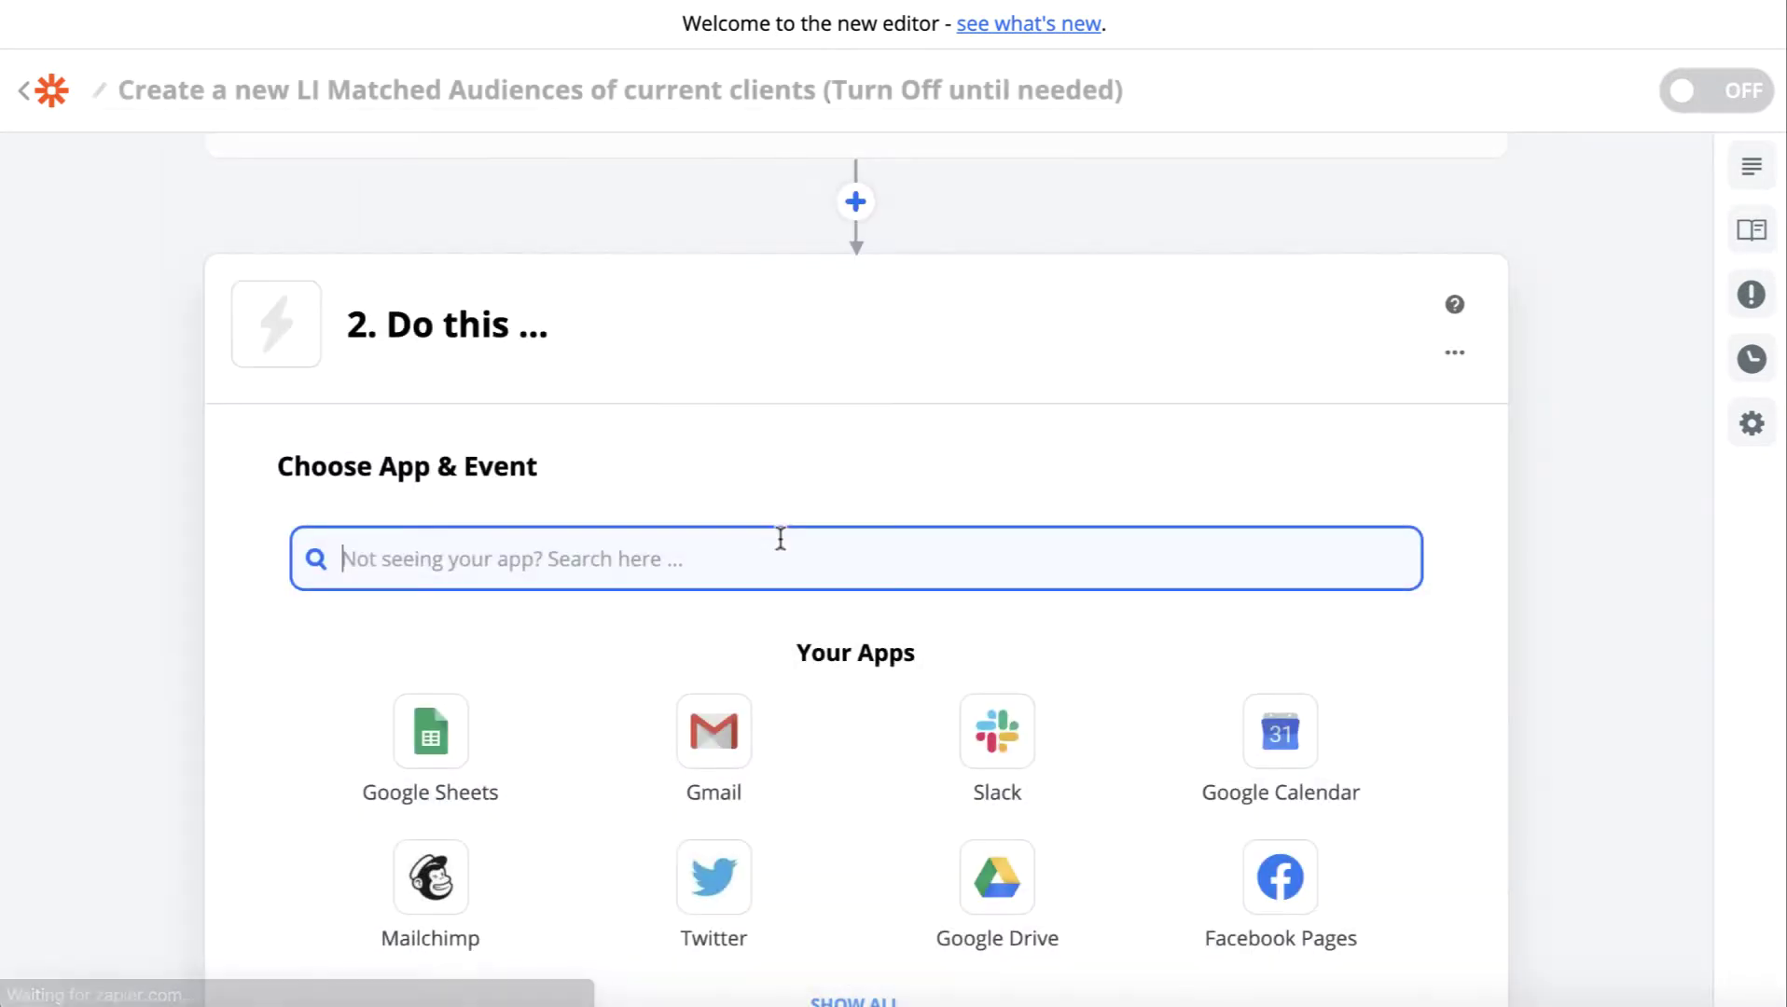
Find and choose LinkedIn Matched Audiences as the app for the zap's second step.
type("linkedin")
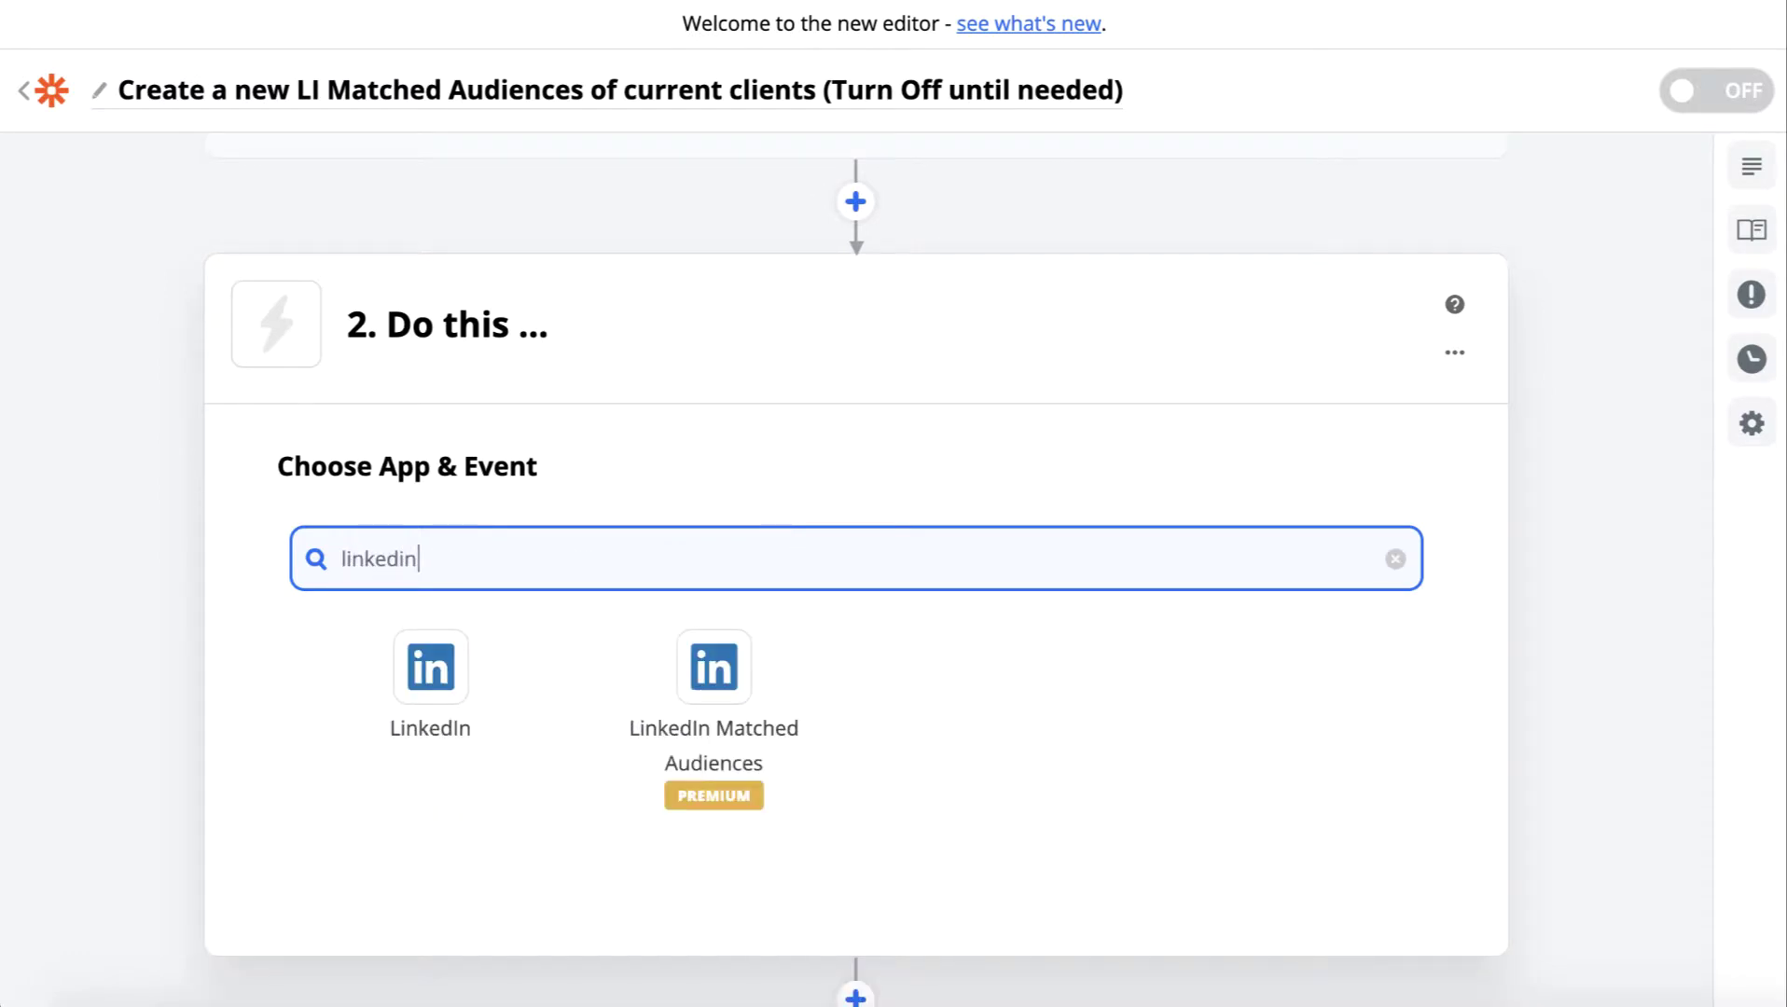
left_click(733, 720)
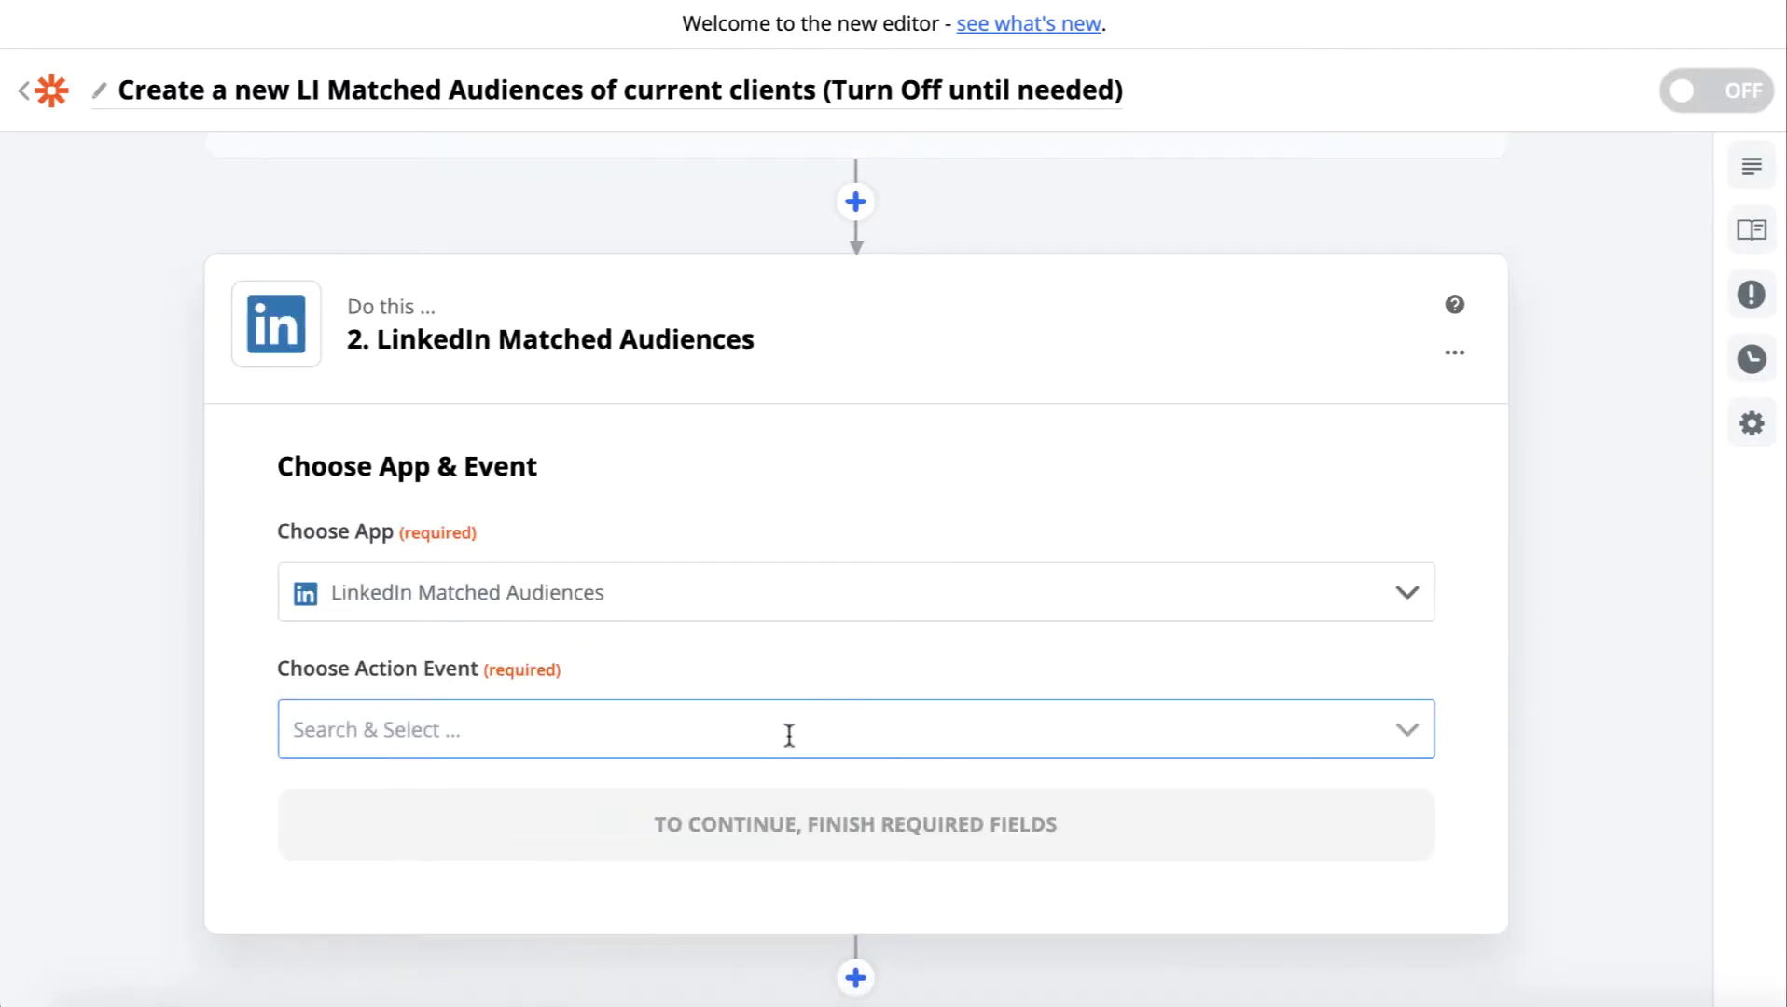
left_click(782, 742)
left_click(790, 618)
type("p")
key("BackSpace")
type("linkedin ma")
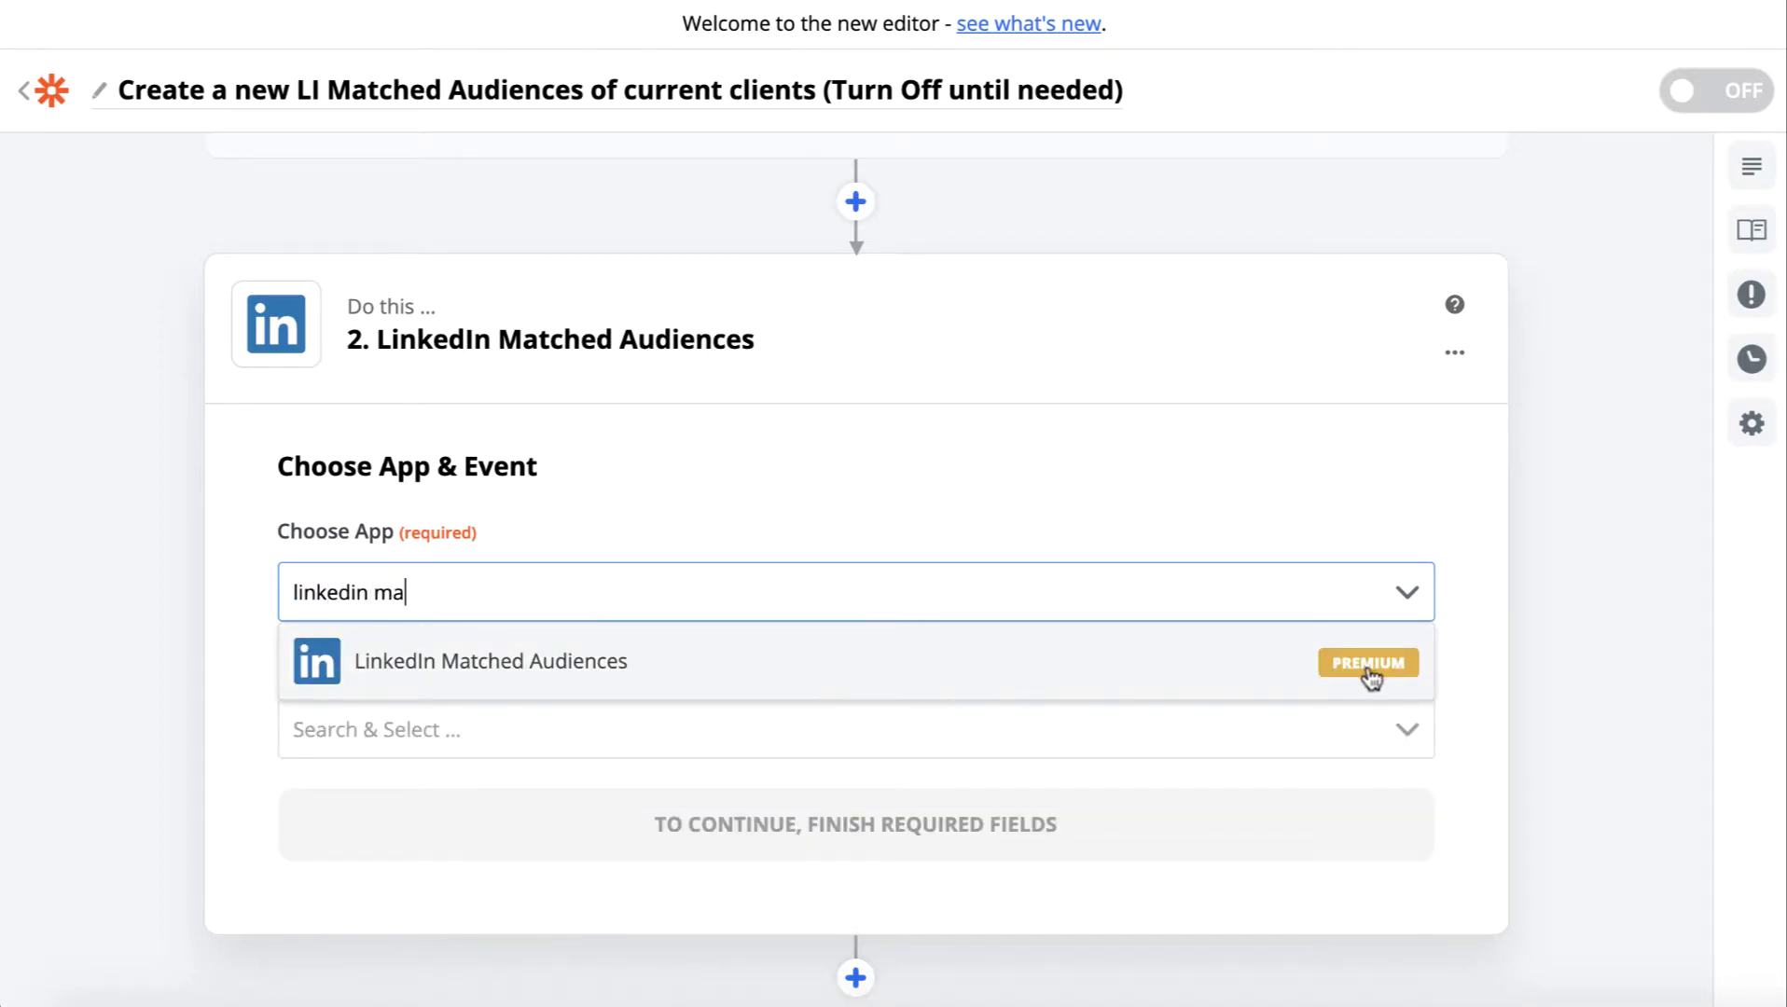
left_click(1212, 680)
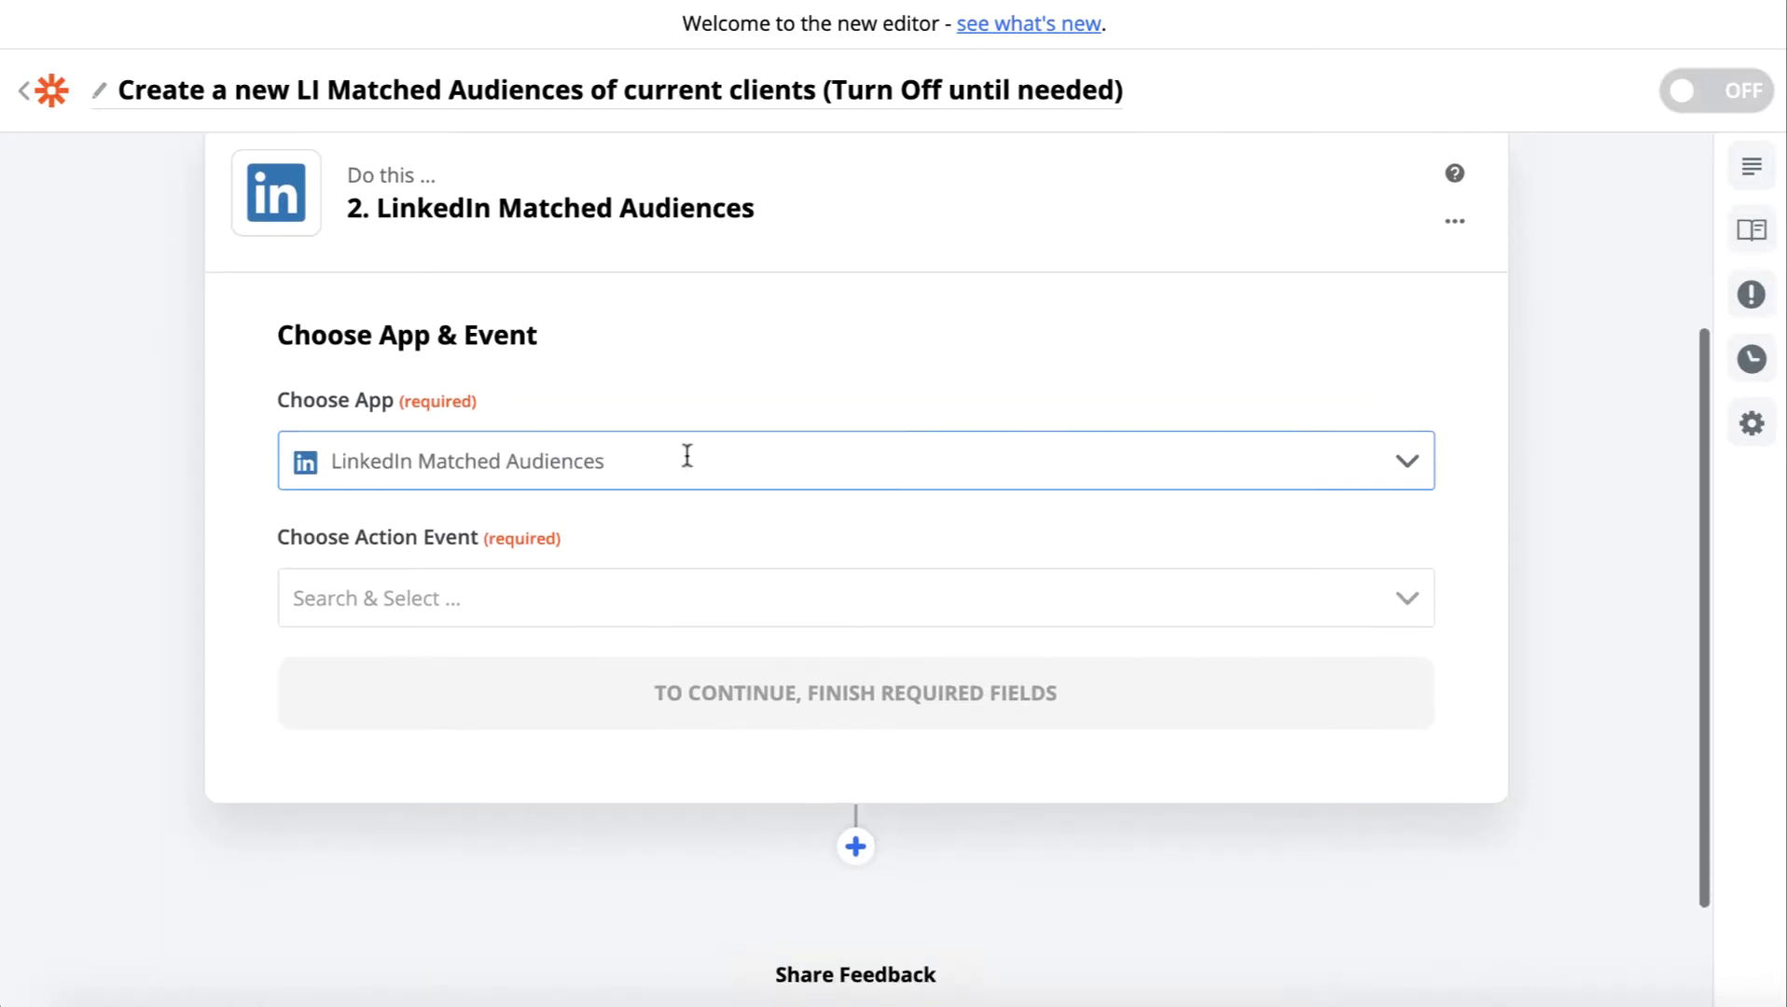
Set the LinkedIn step's action event to Create Audience and continue to the account settings.
left_click(640, 614)
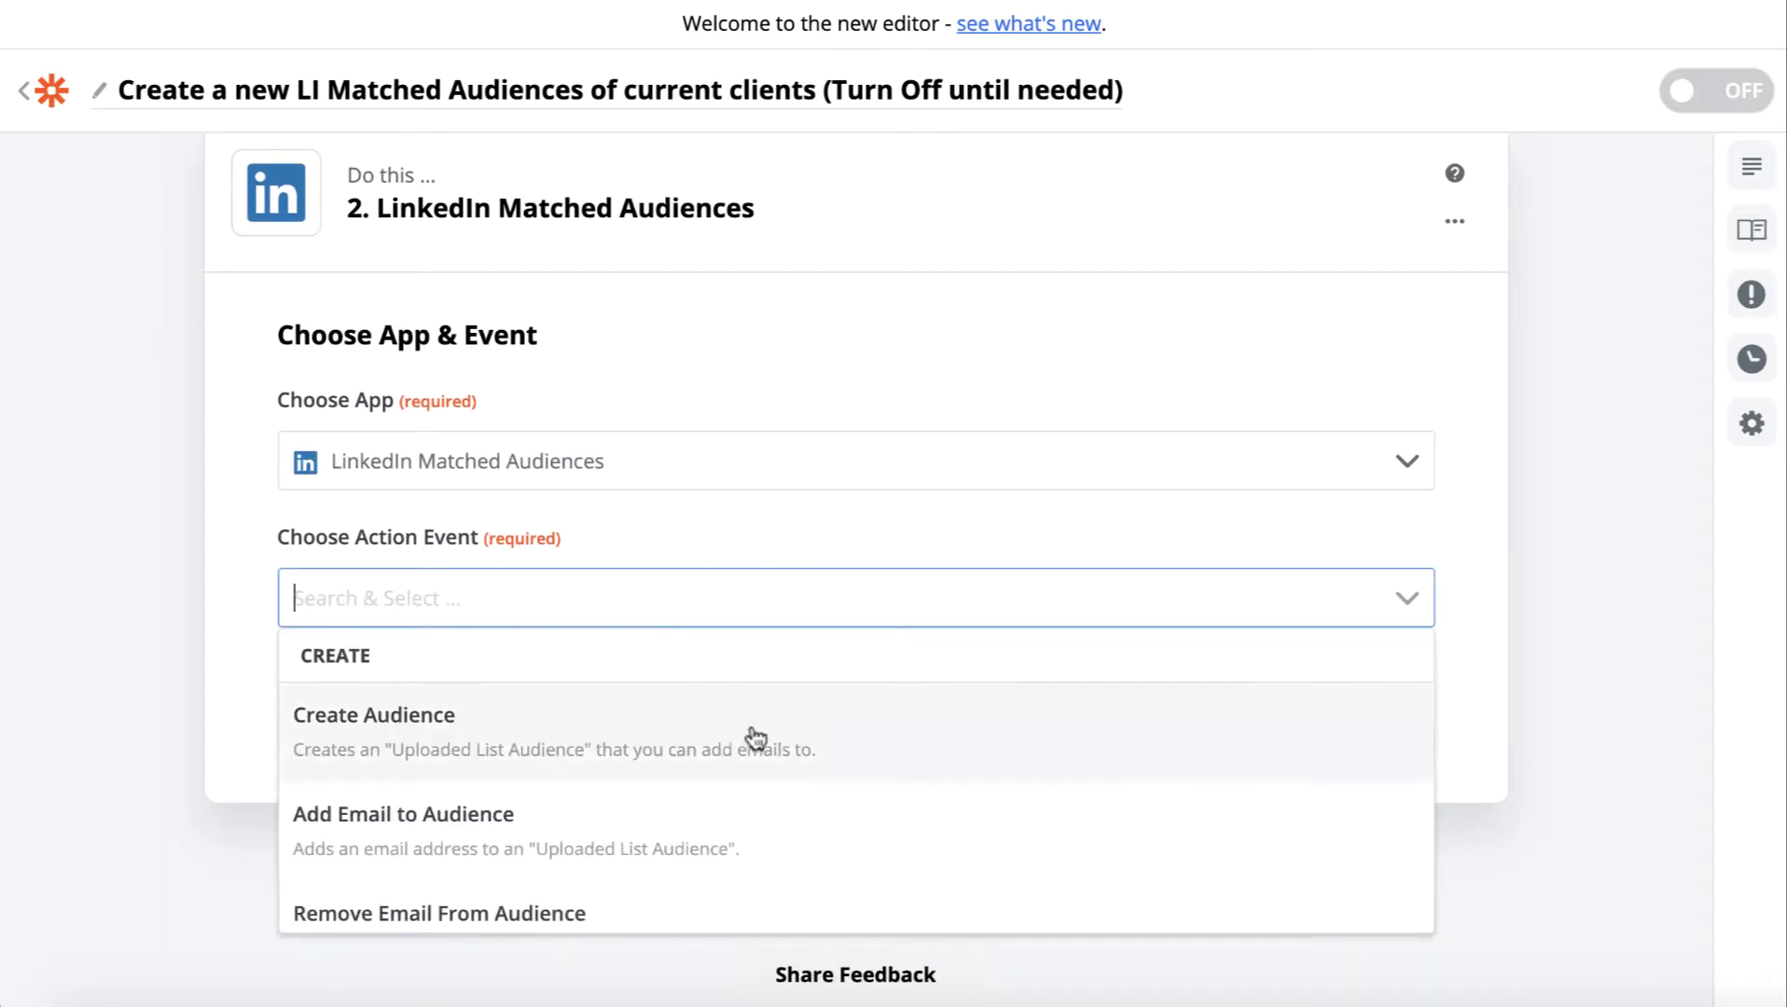
scroll(746, 738, "down", 1)
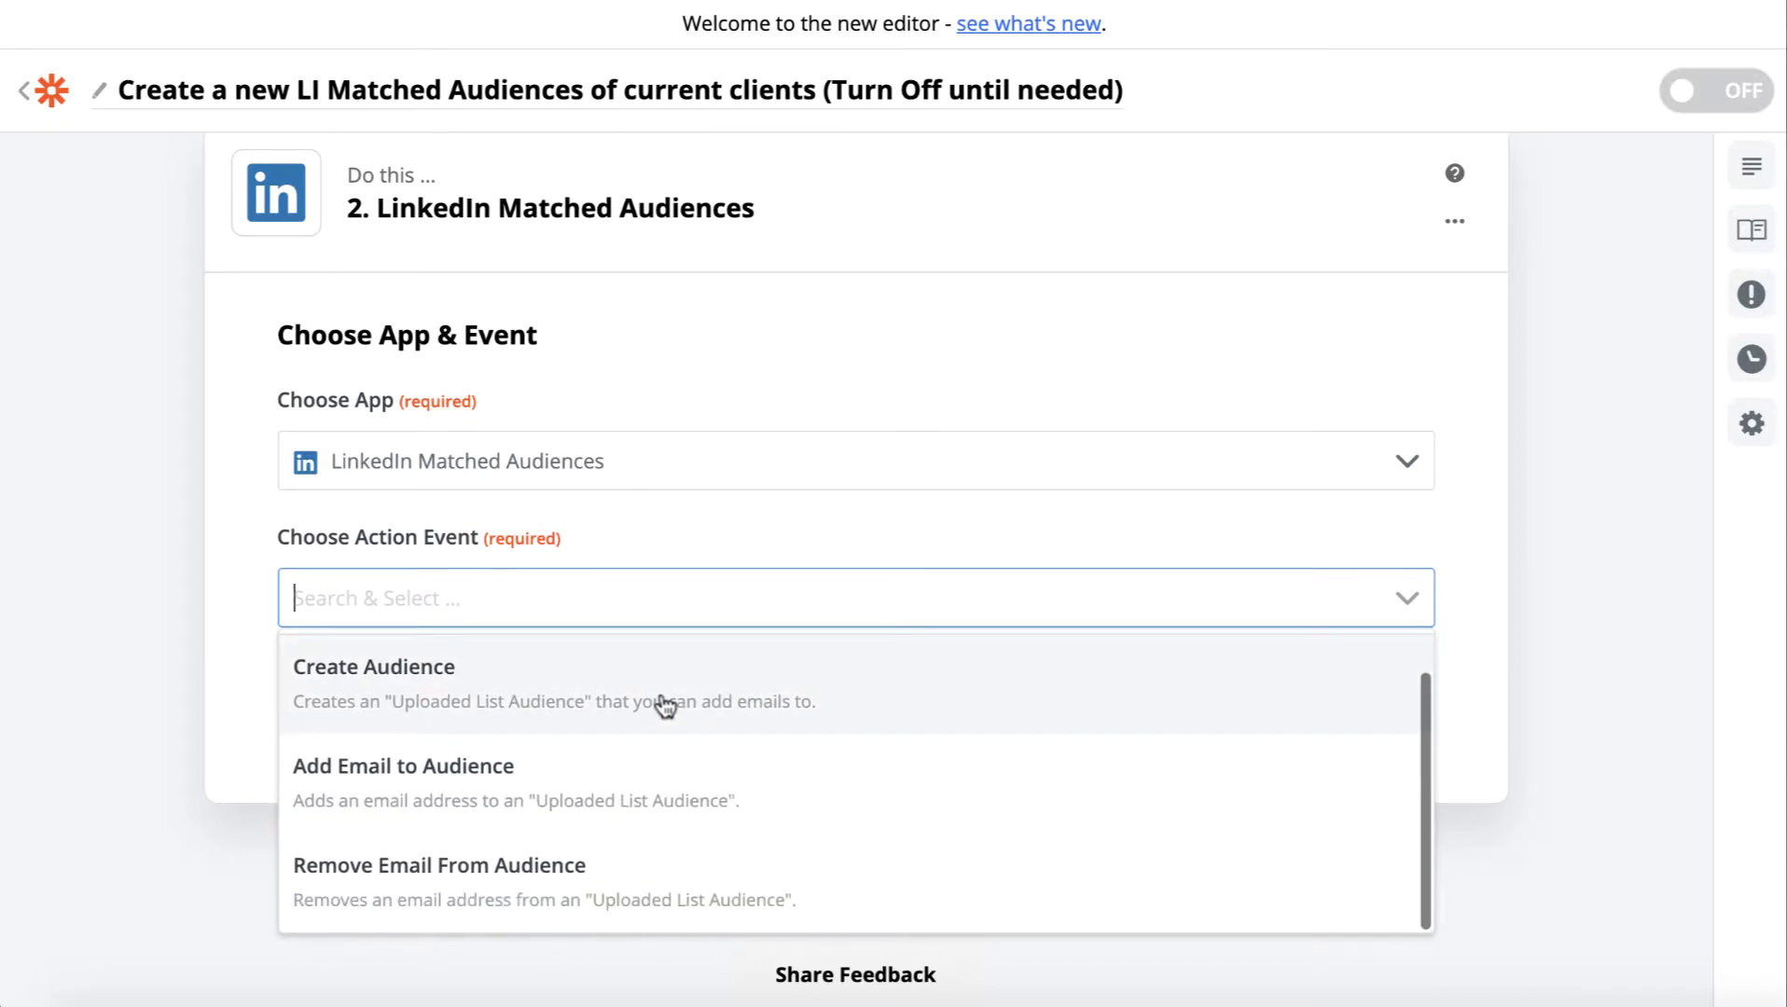
scroll(662, 704, "down", 1)
left_click(668, 681)
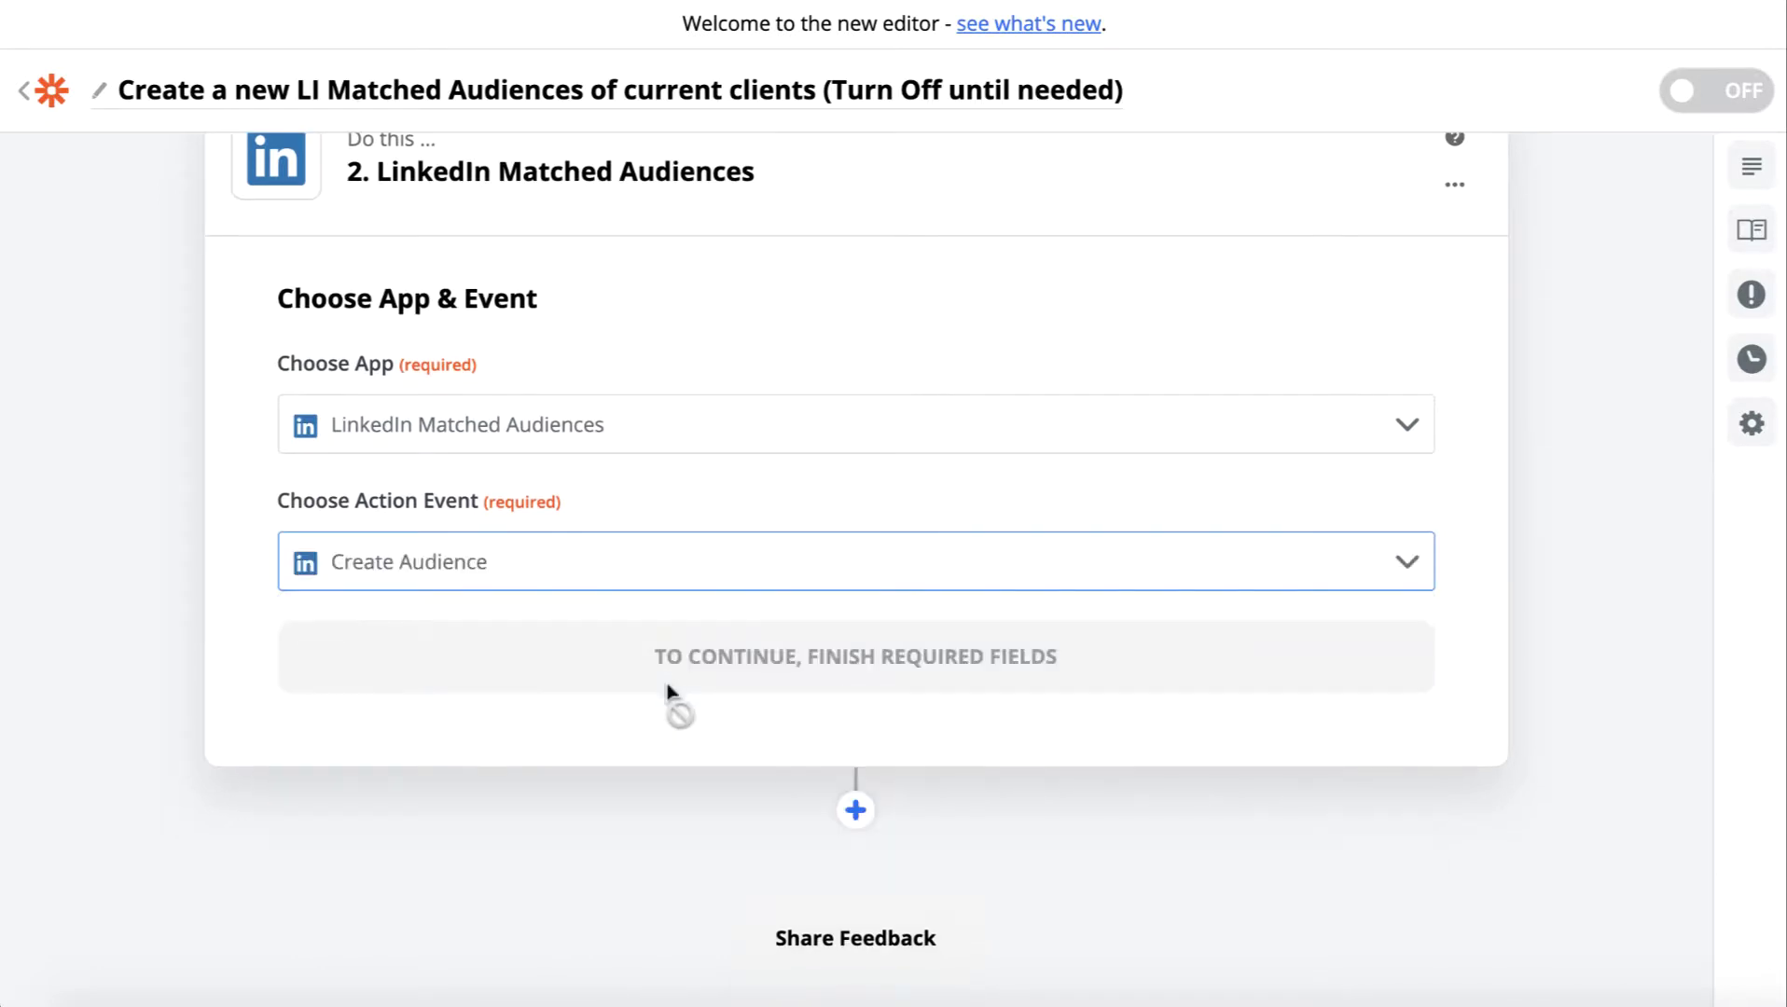
left_click(869, 674)
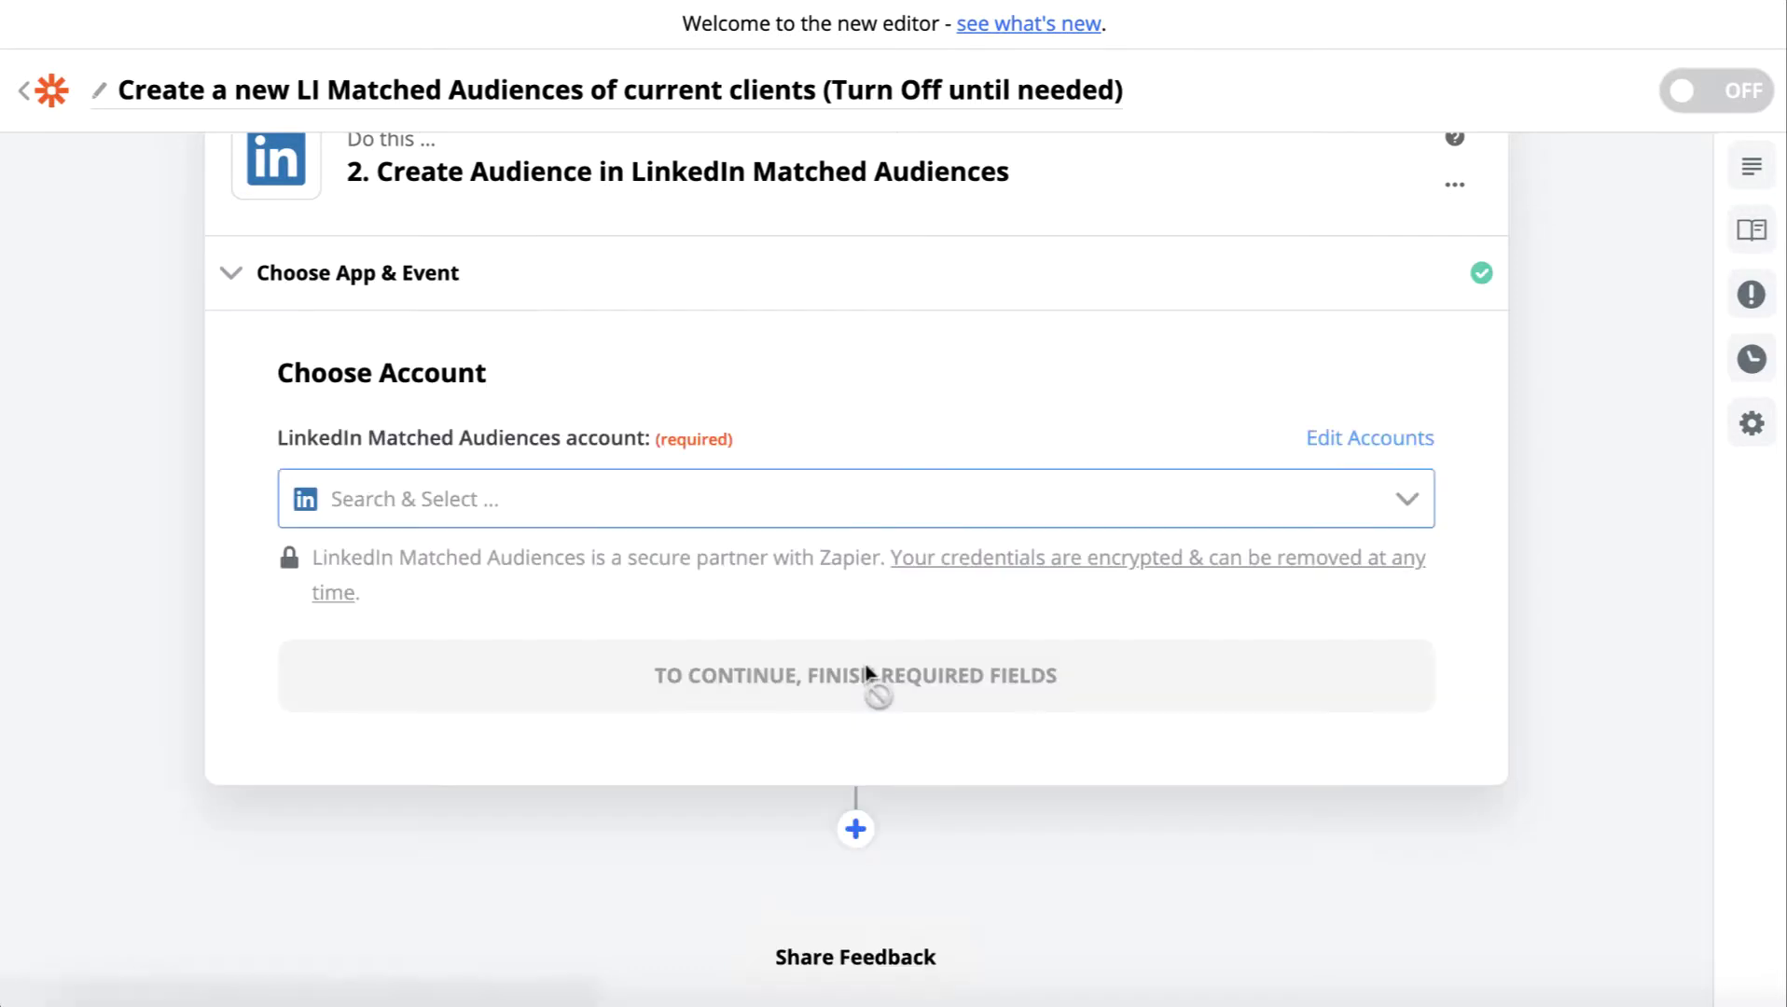
Choose the connected LinkedIn Matched Audiences account and continue to the audience settings.
left_click(864, 473)
left_click(811, 562)
left_click(866, 671)
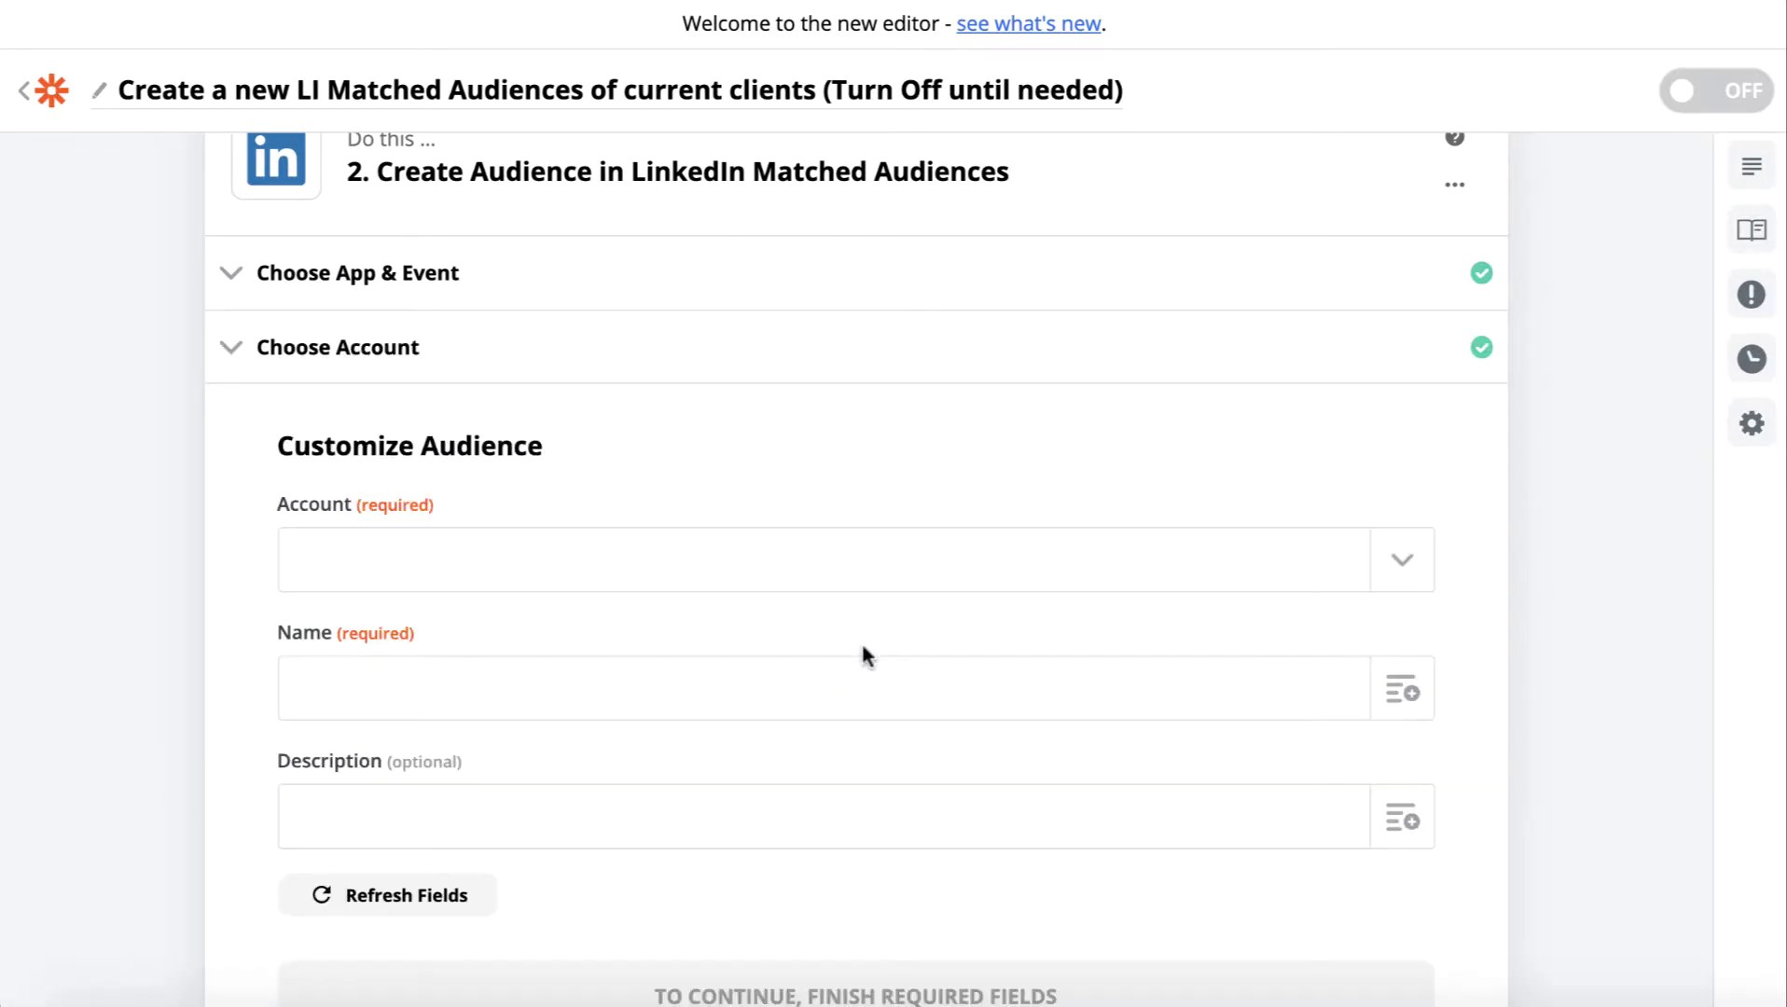
Set the audience's account to Terrific and its name to "Terrific Clients".
left_click(877, 567)
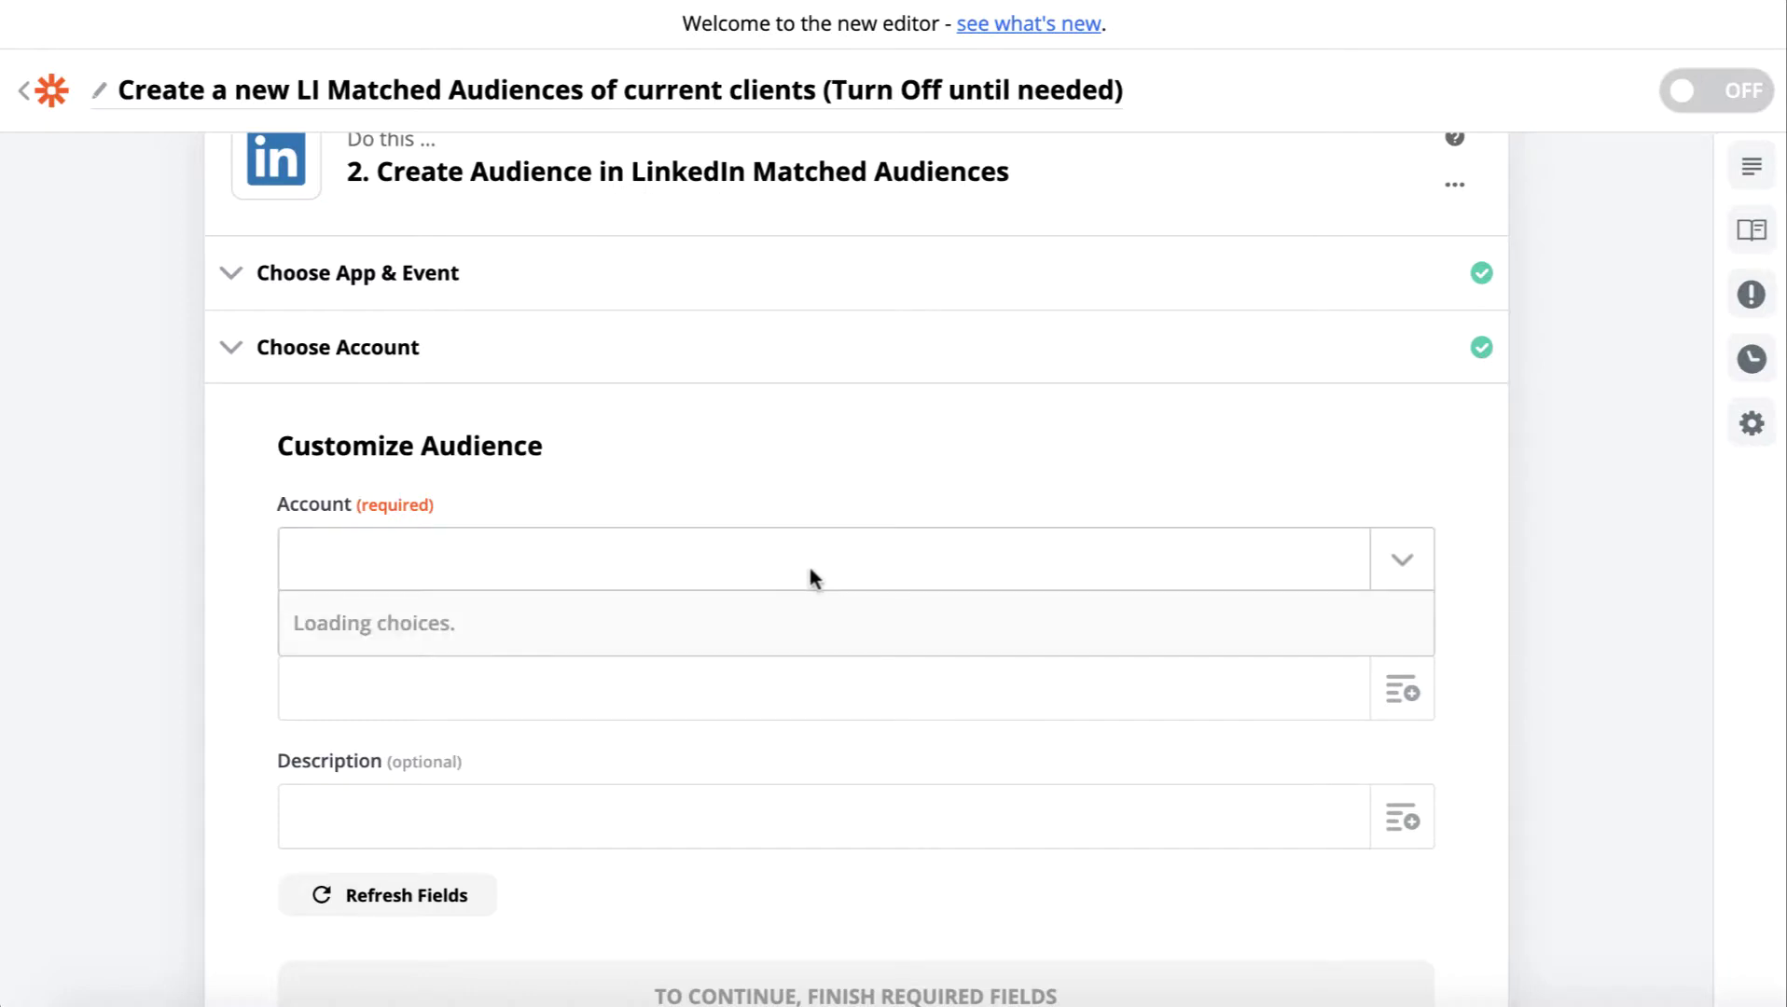
left_click(648, 670)
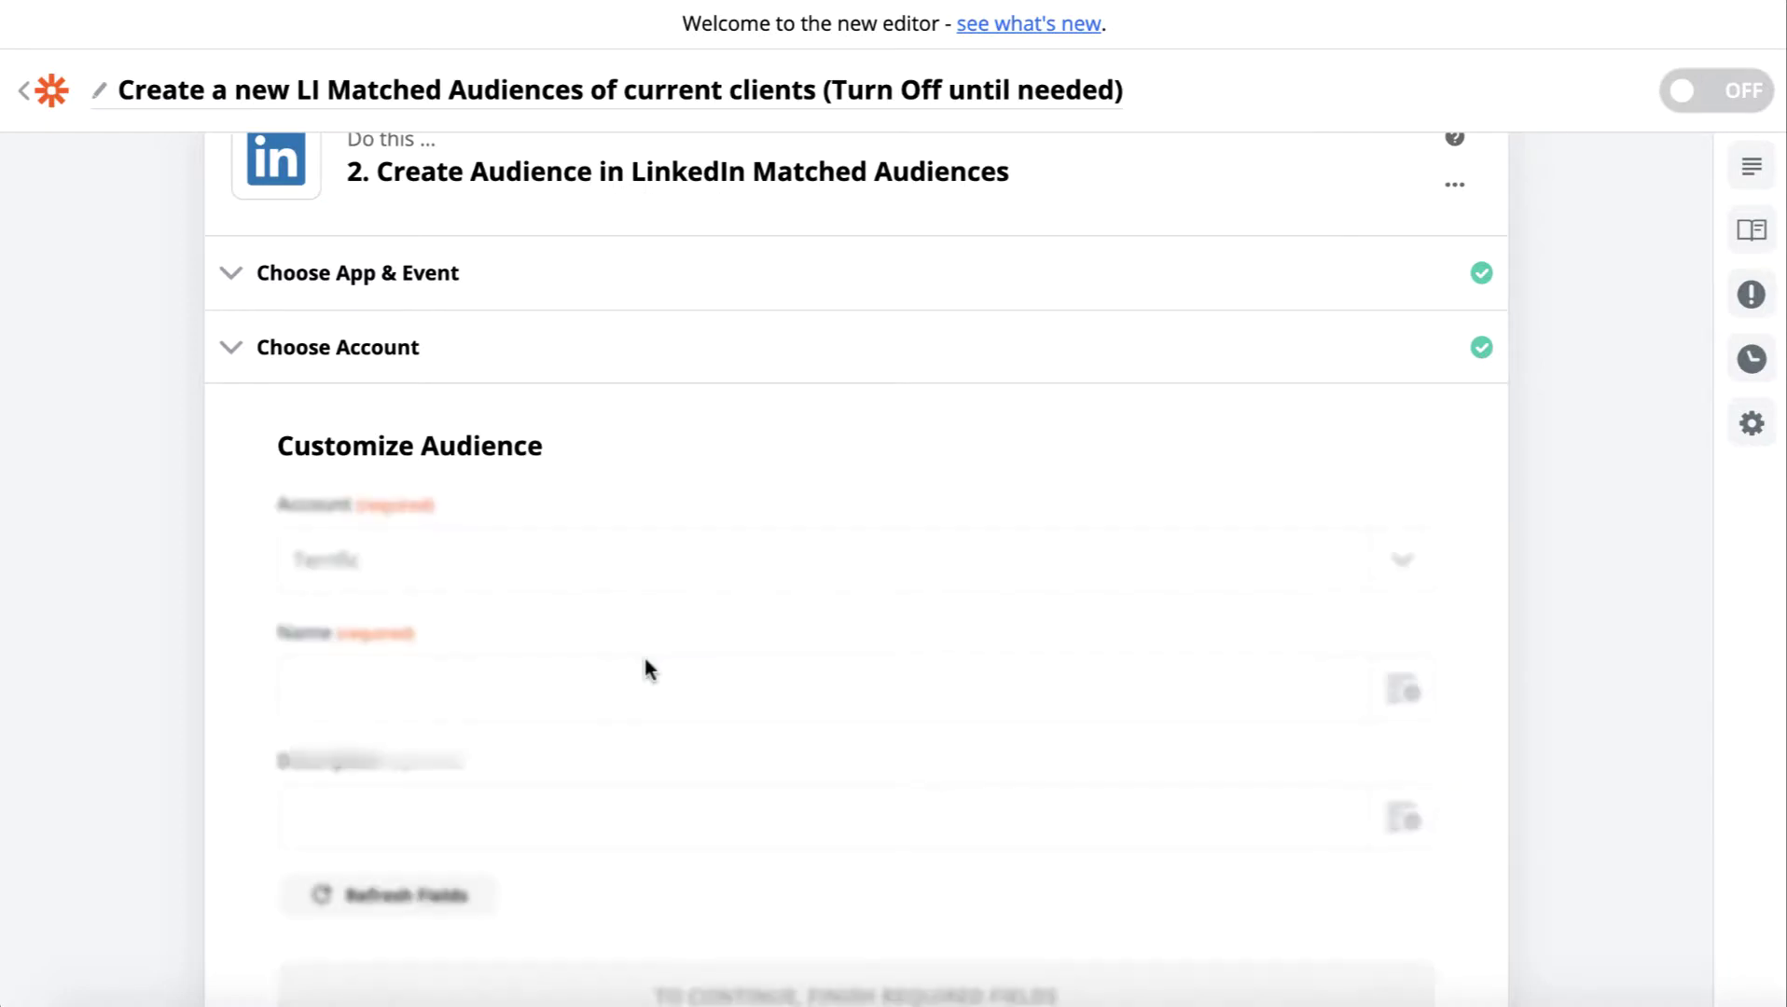
left_click(903, 692)
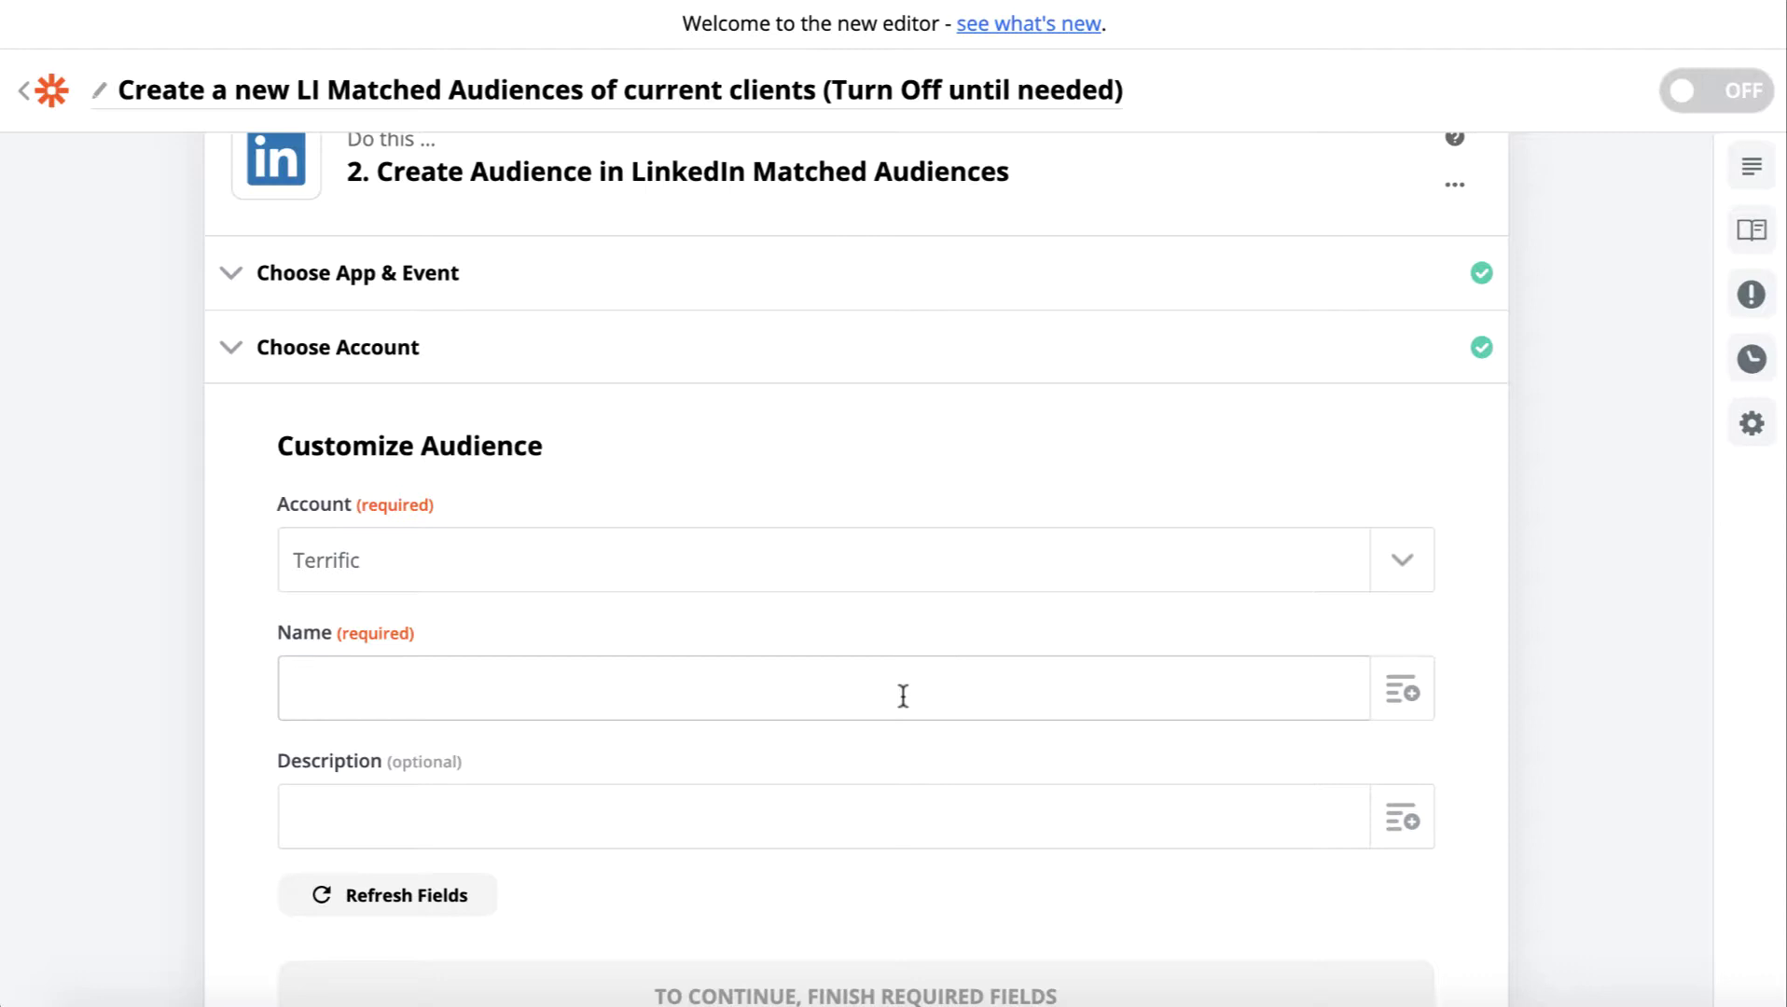
type("Terrific Clients")
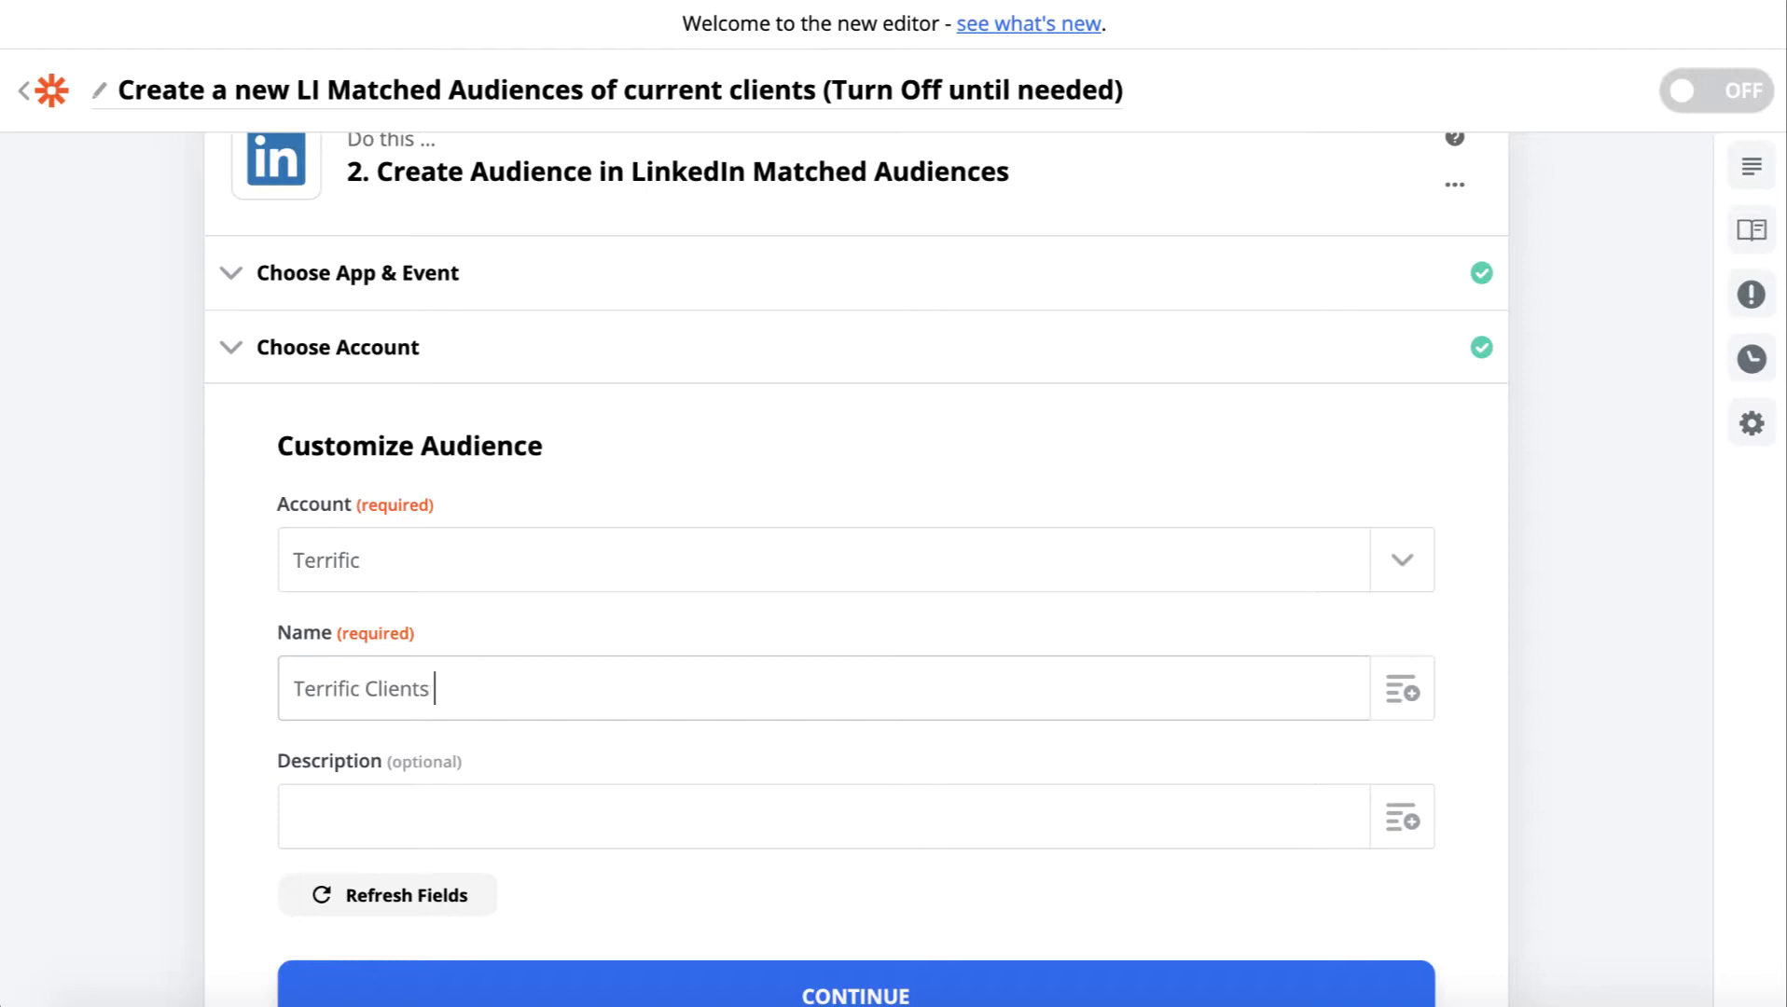
Describe the audience as "Automatically updated by Zapier workflow" and send the test audience to LinkedIn.
scroll(900, 649, "down", 3)
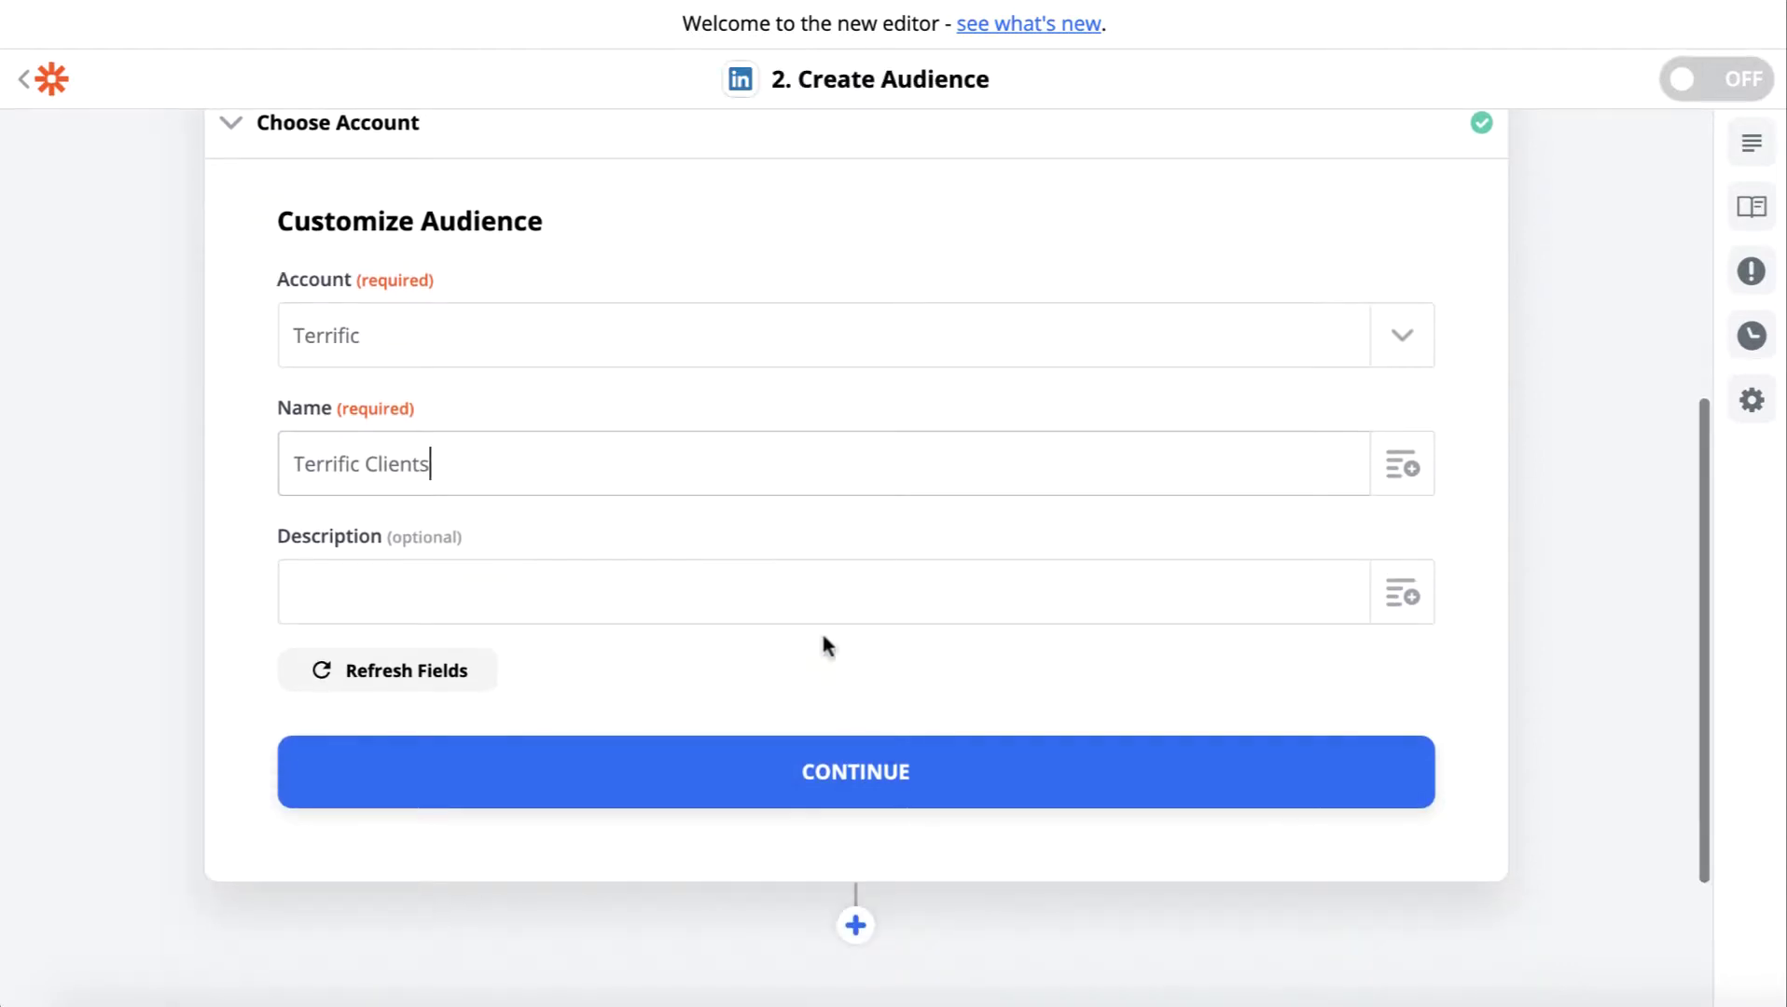
left_click(809, 591)
type("Automatical")
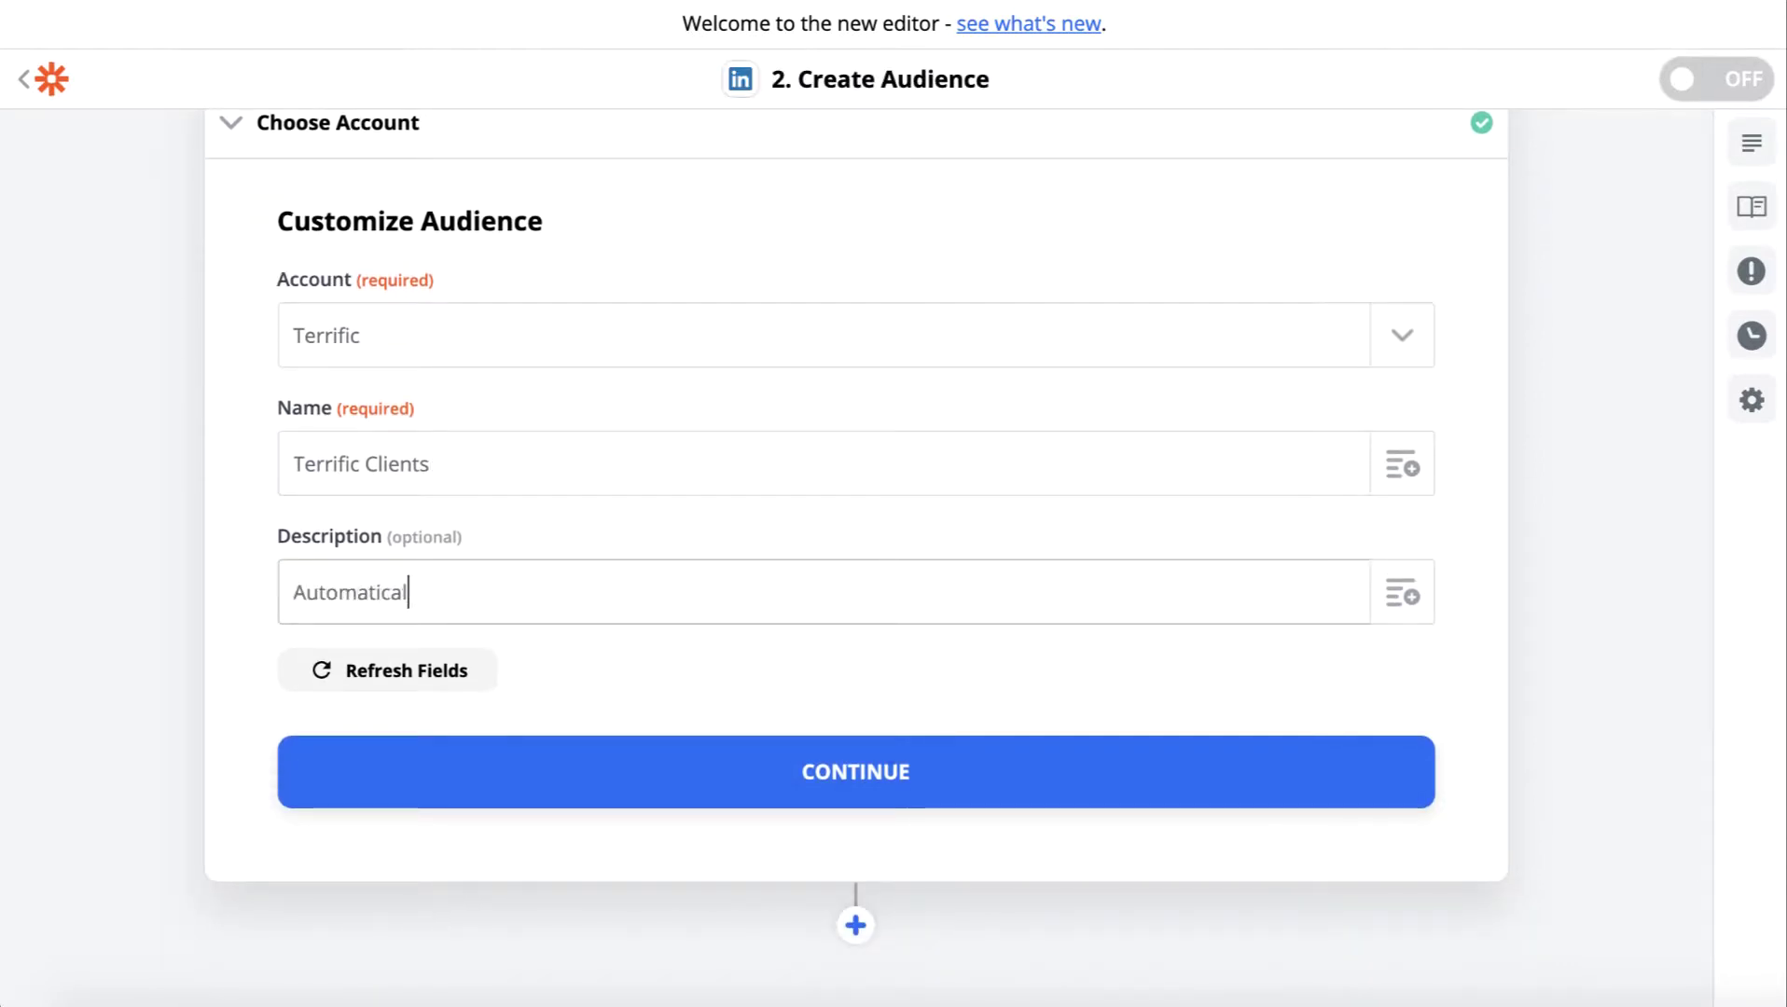
type("ly updated by zap")
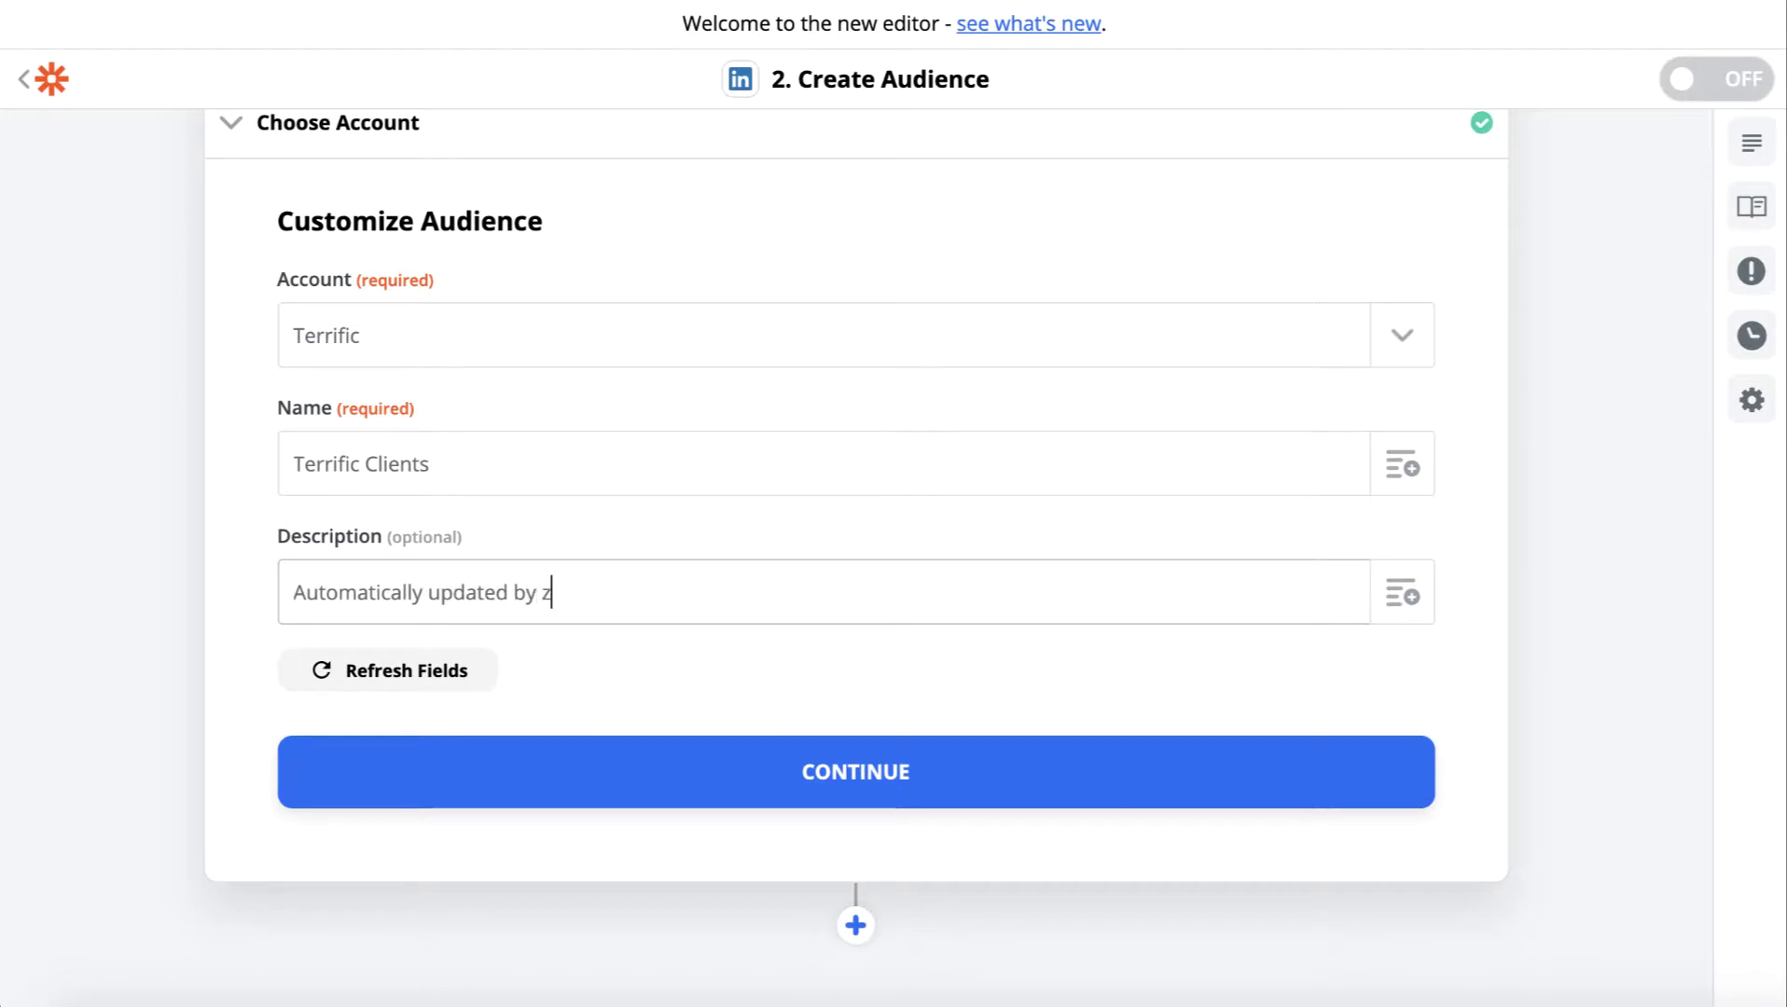
key("BackSpace")
key("BackSpace")
key("BackSpace")
type("Zapier")
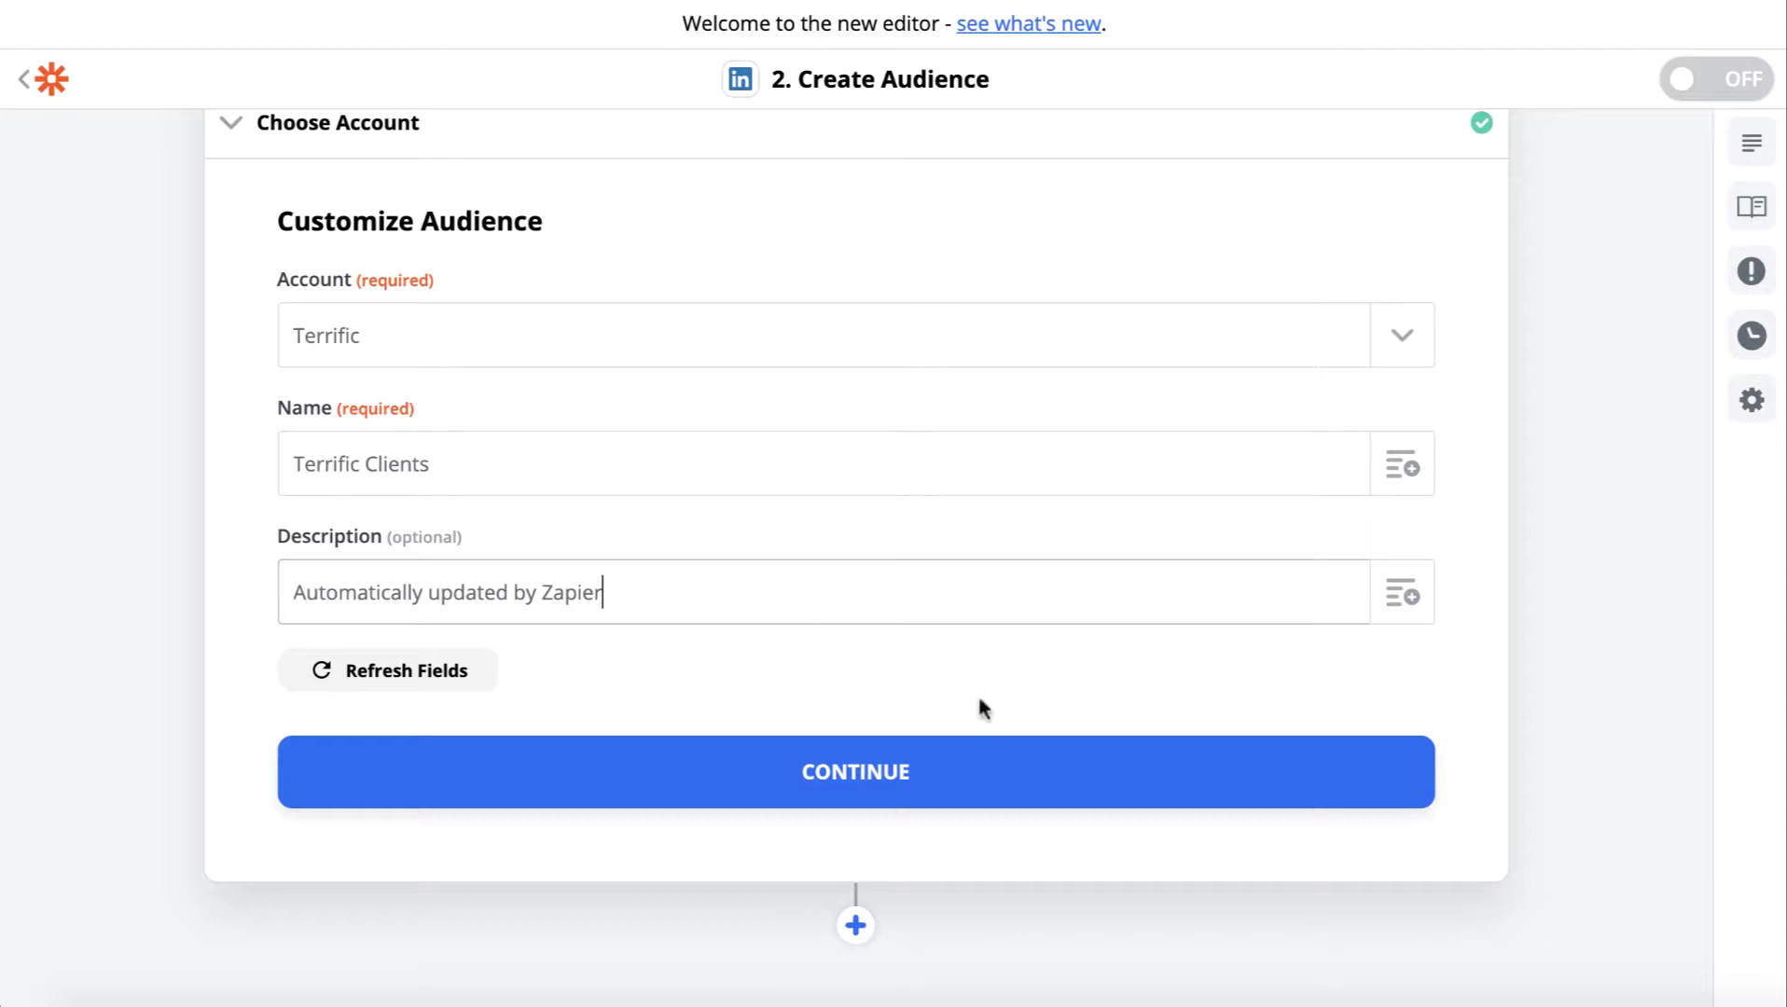
type(" workflow")
left_click(1105, 746)
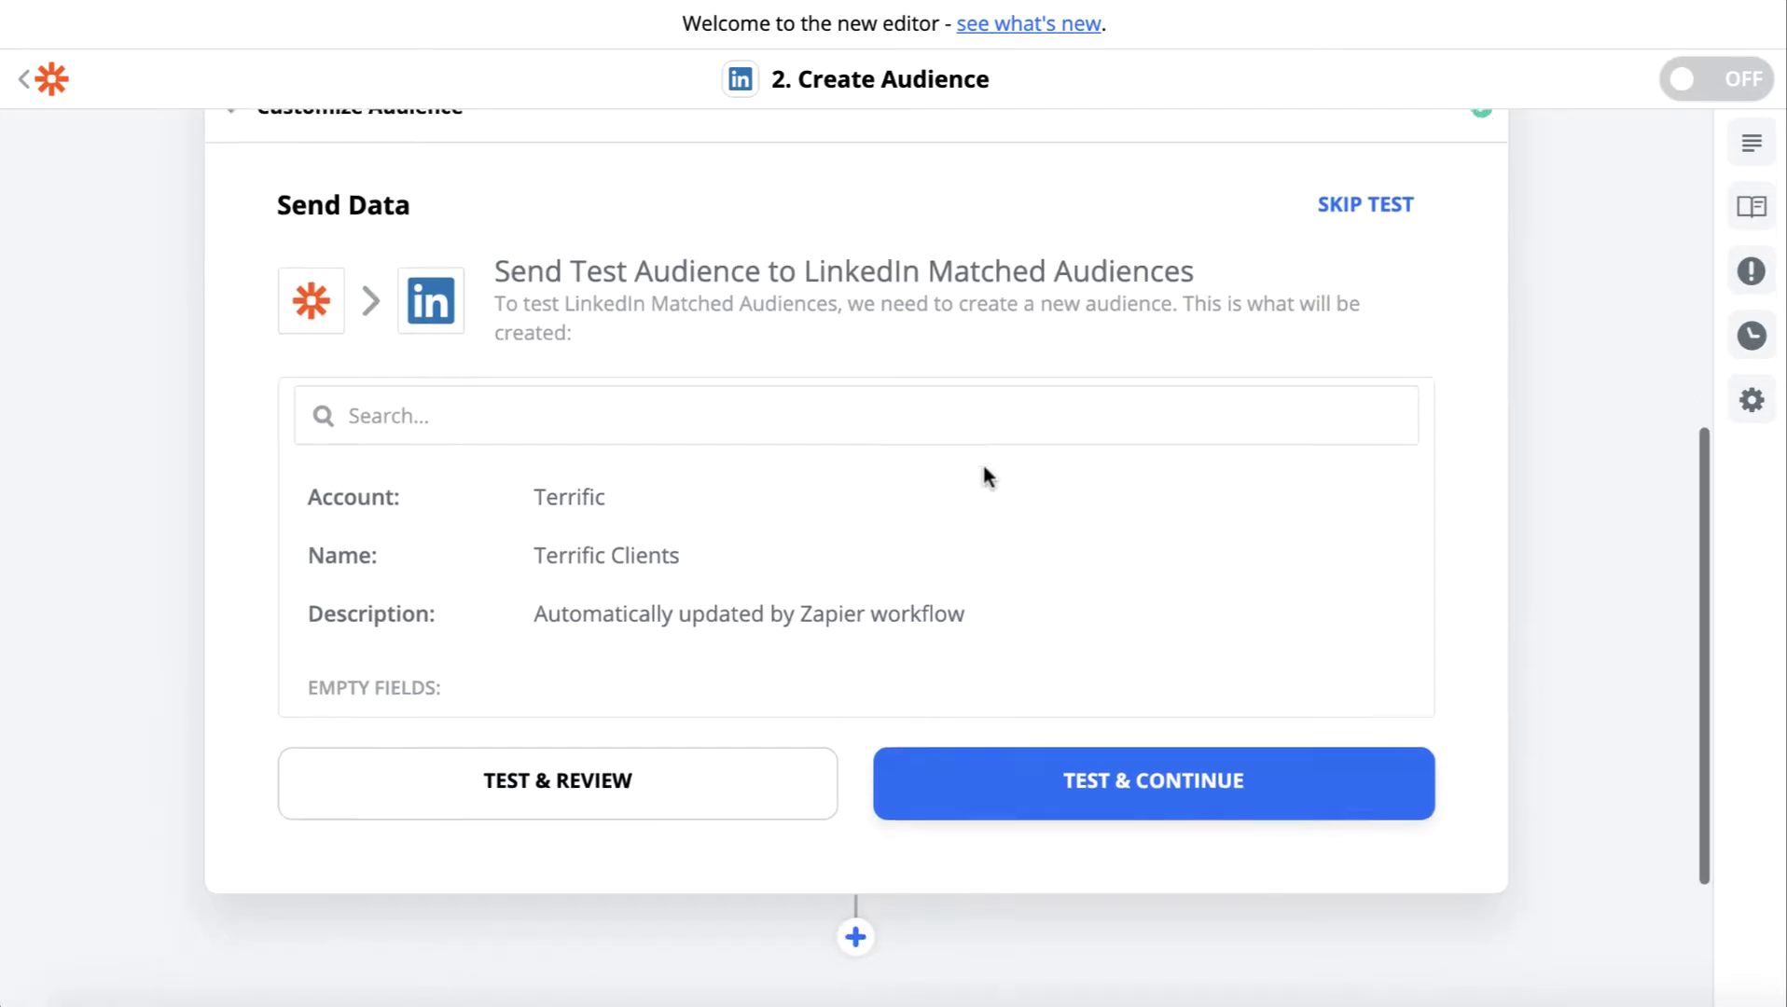
left_click(1166, 808)
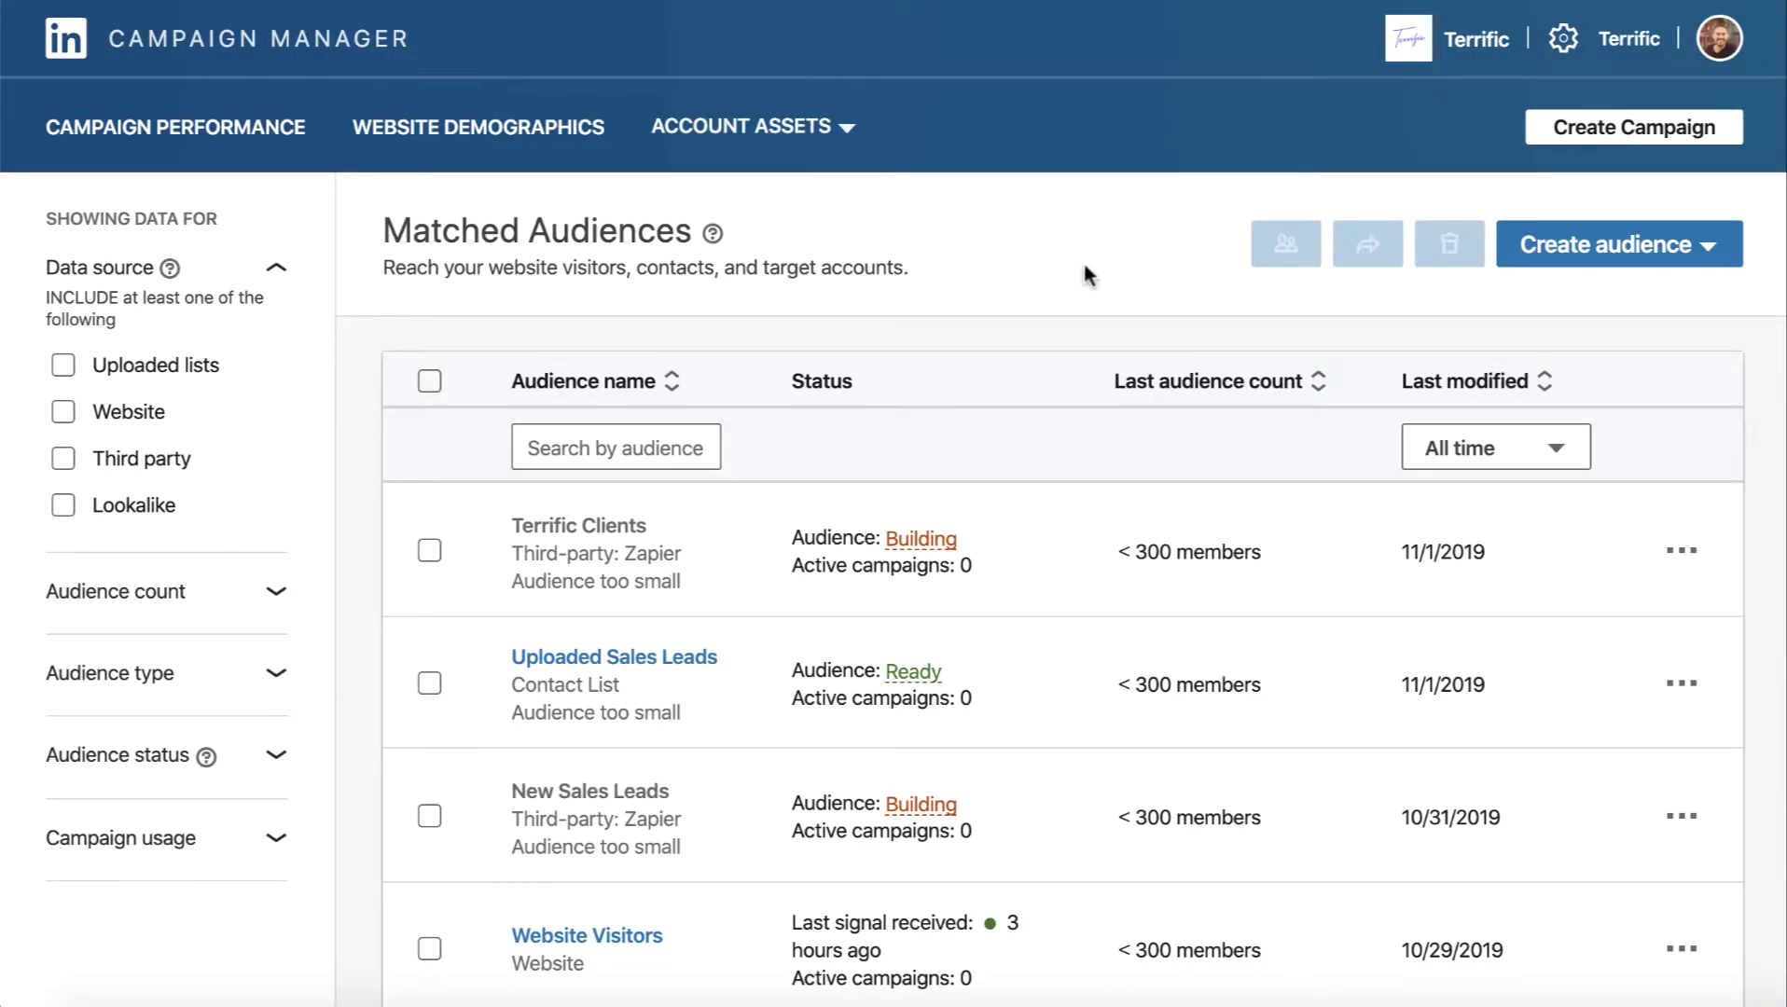
Switch to LinkedIn Campaign Manager and examine the Terrific Clients audience's source, status and member count.
scroll(1035, 464, "down", 1)
mouse_move(588, 401)
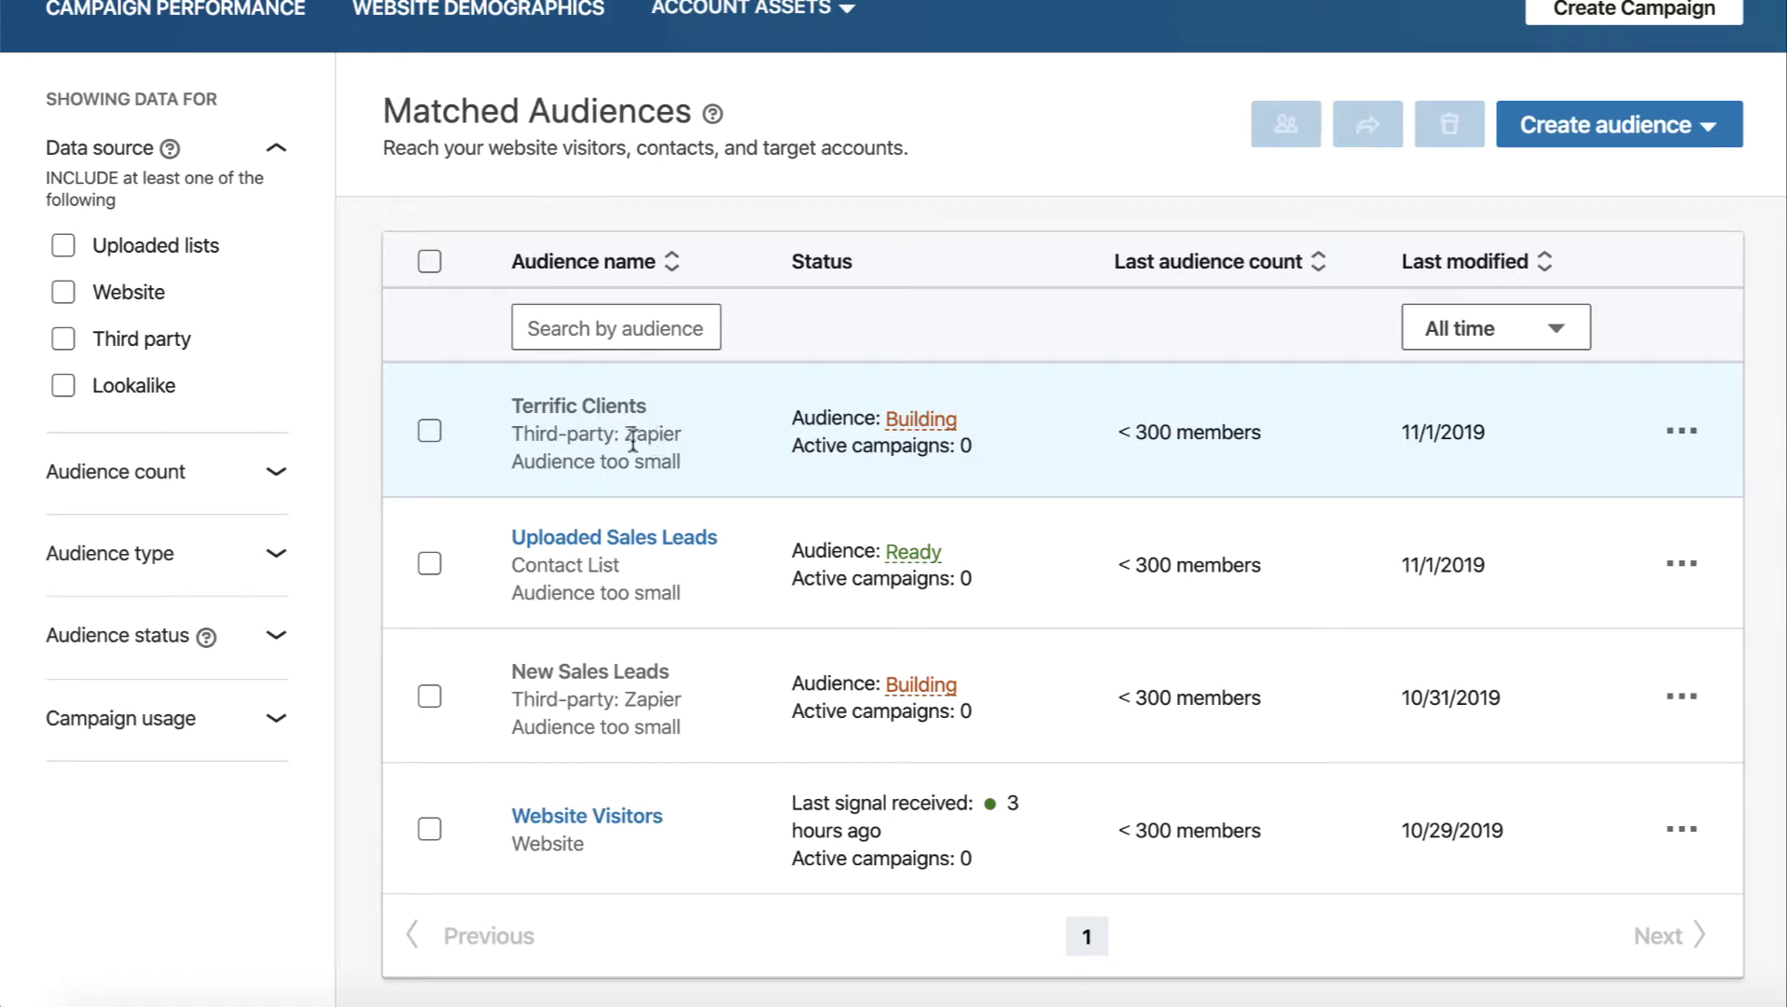
mouse_move(919, 424)
left_click_drag(1139, 432, 1171, 432)
left_click(1170, 432)
mouse_move(947, 423)
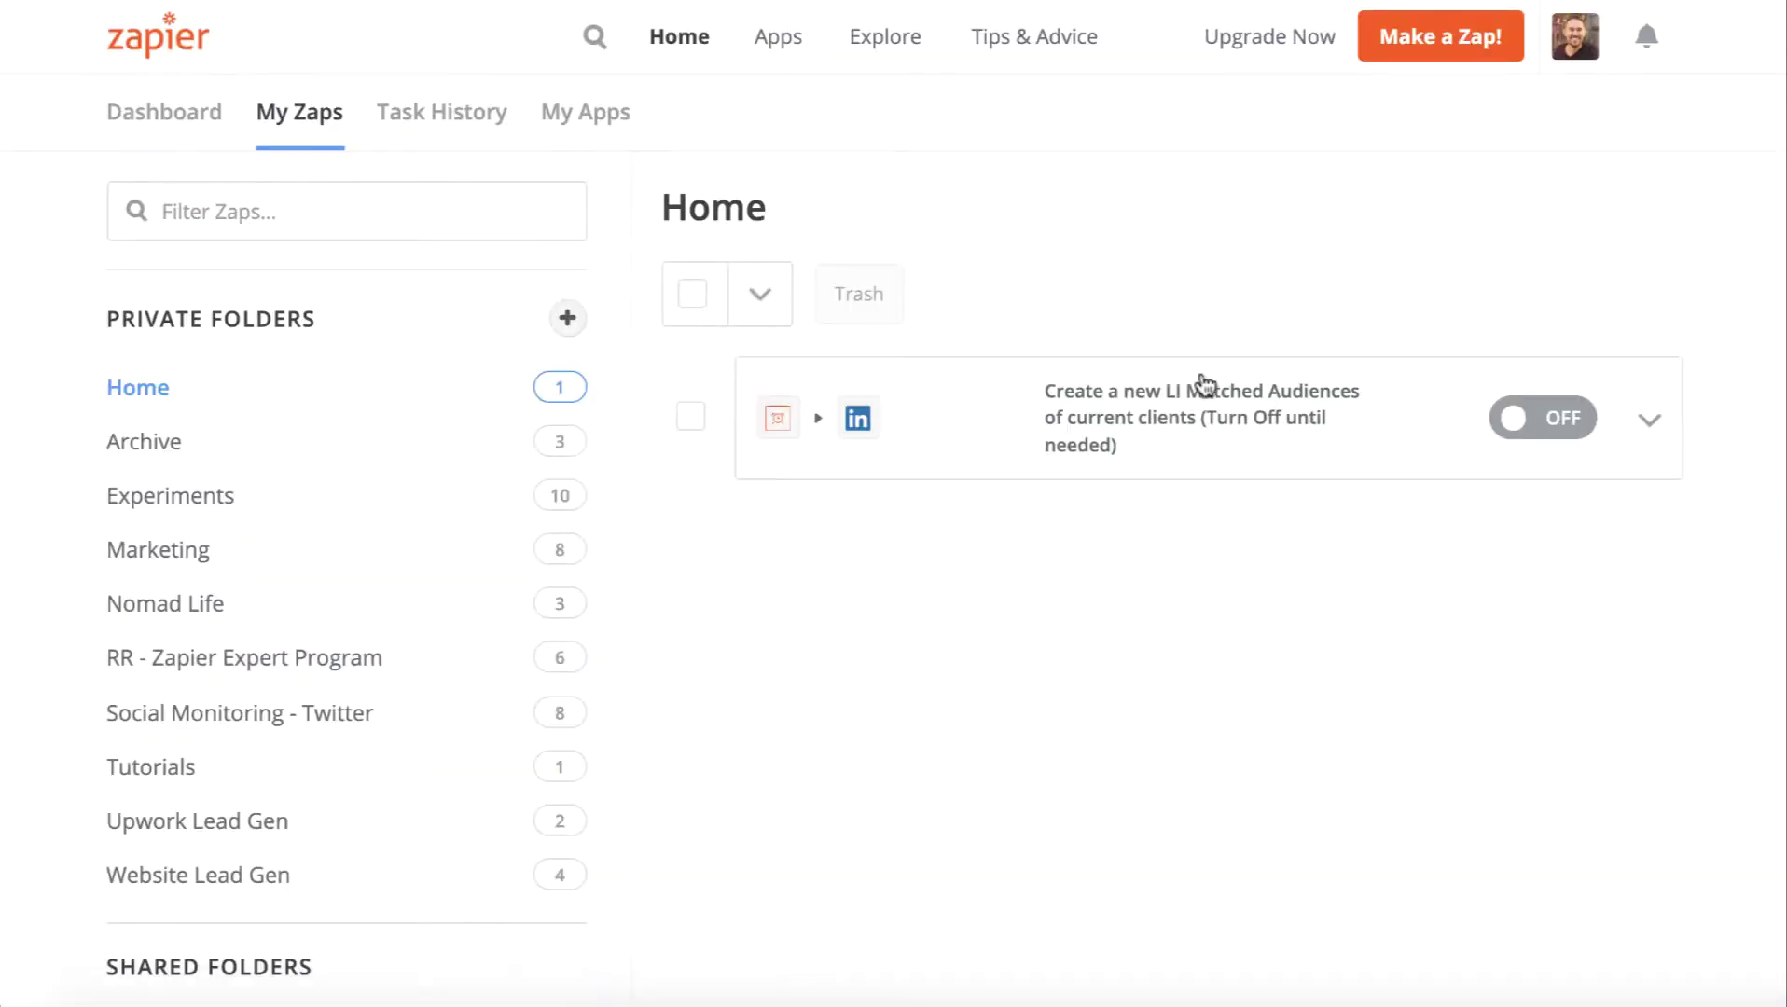
Back in Zapier's zap list, duplicate the zap that creates the LI audience and open the copy for editing.
left_click(1648, 426)
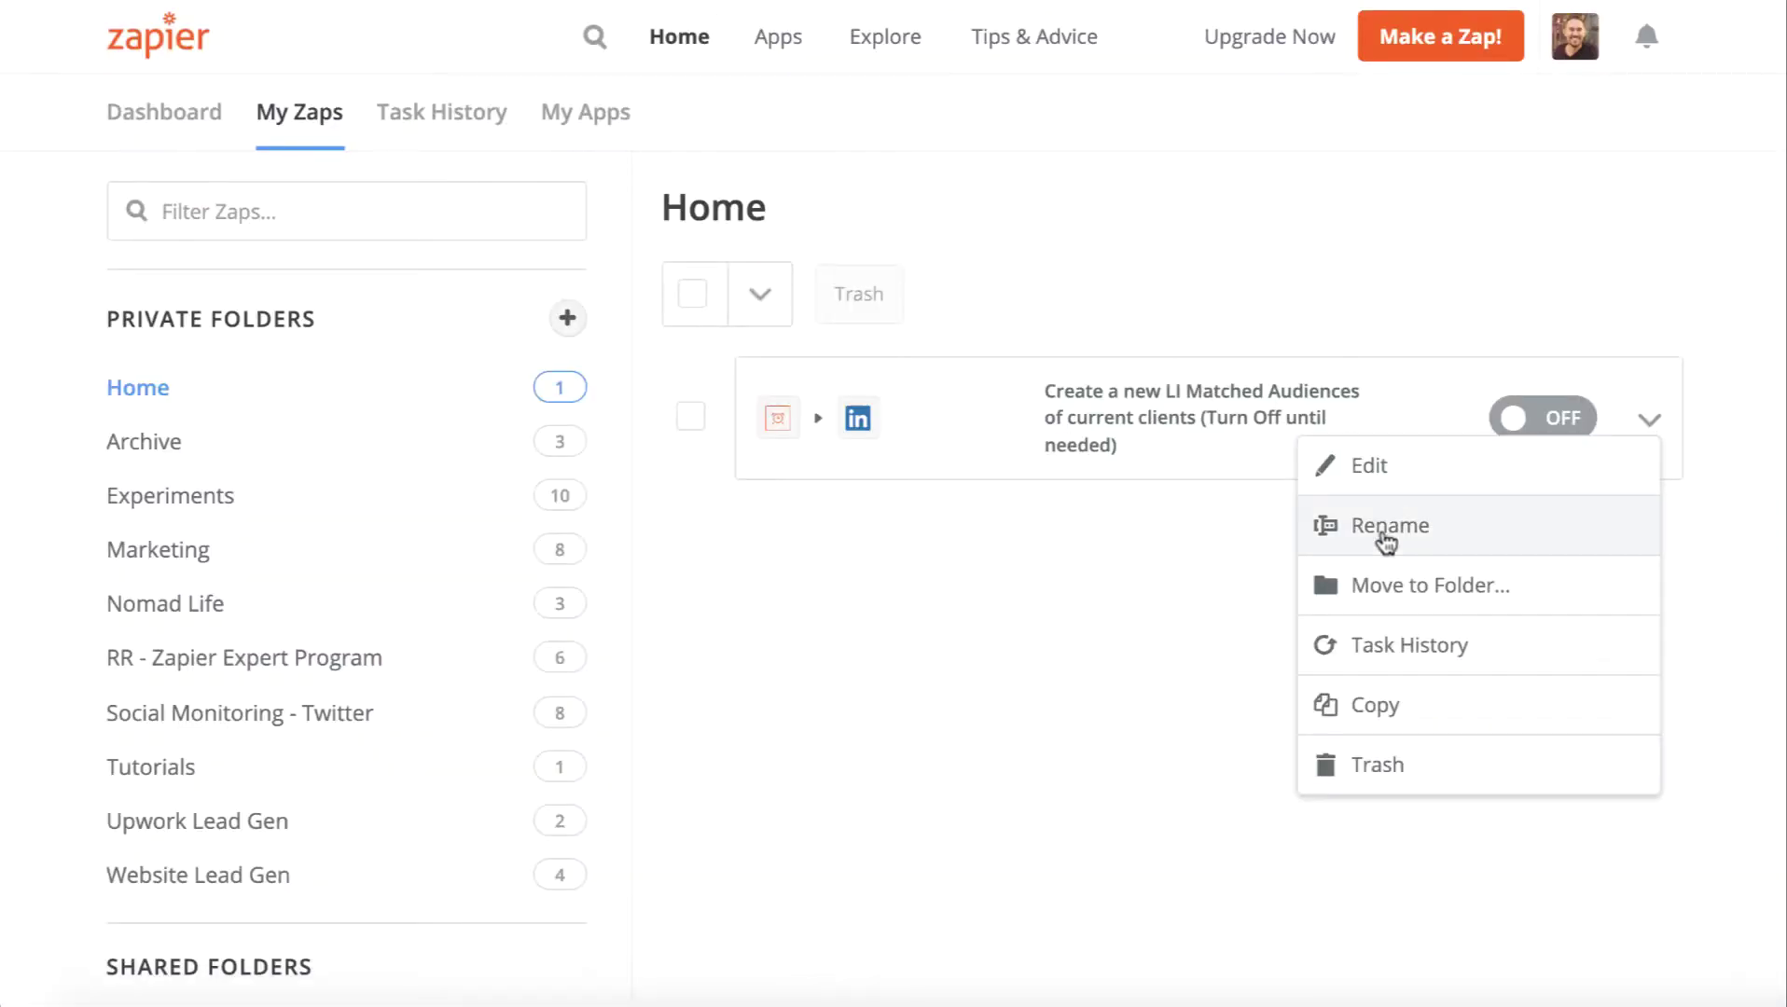
left_click(1381, 718)
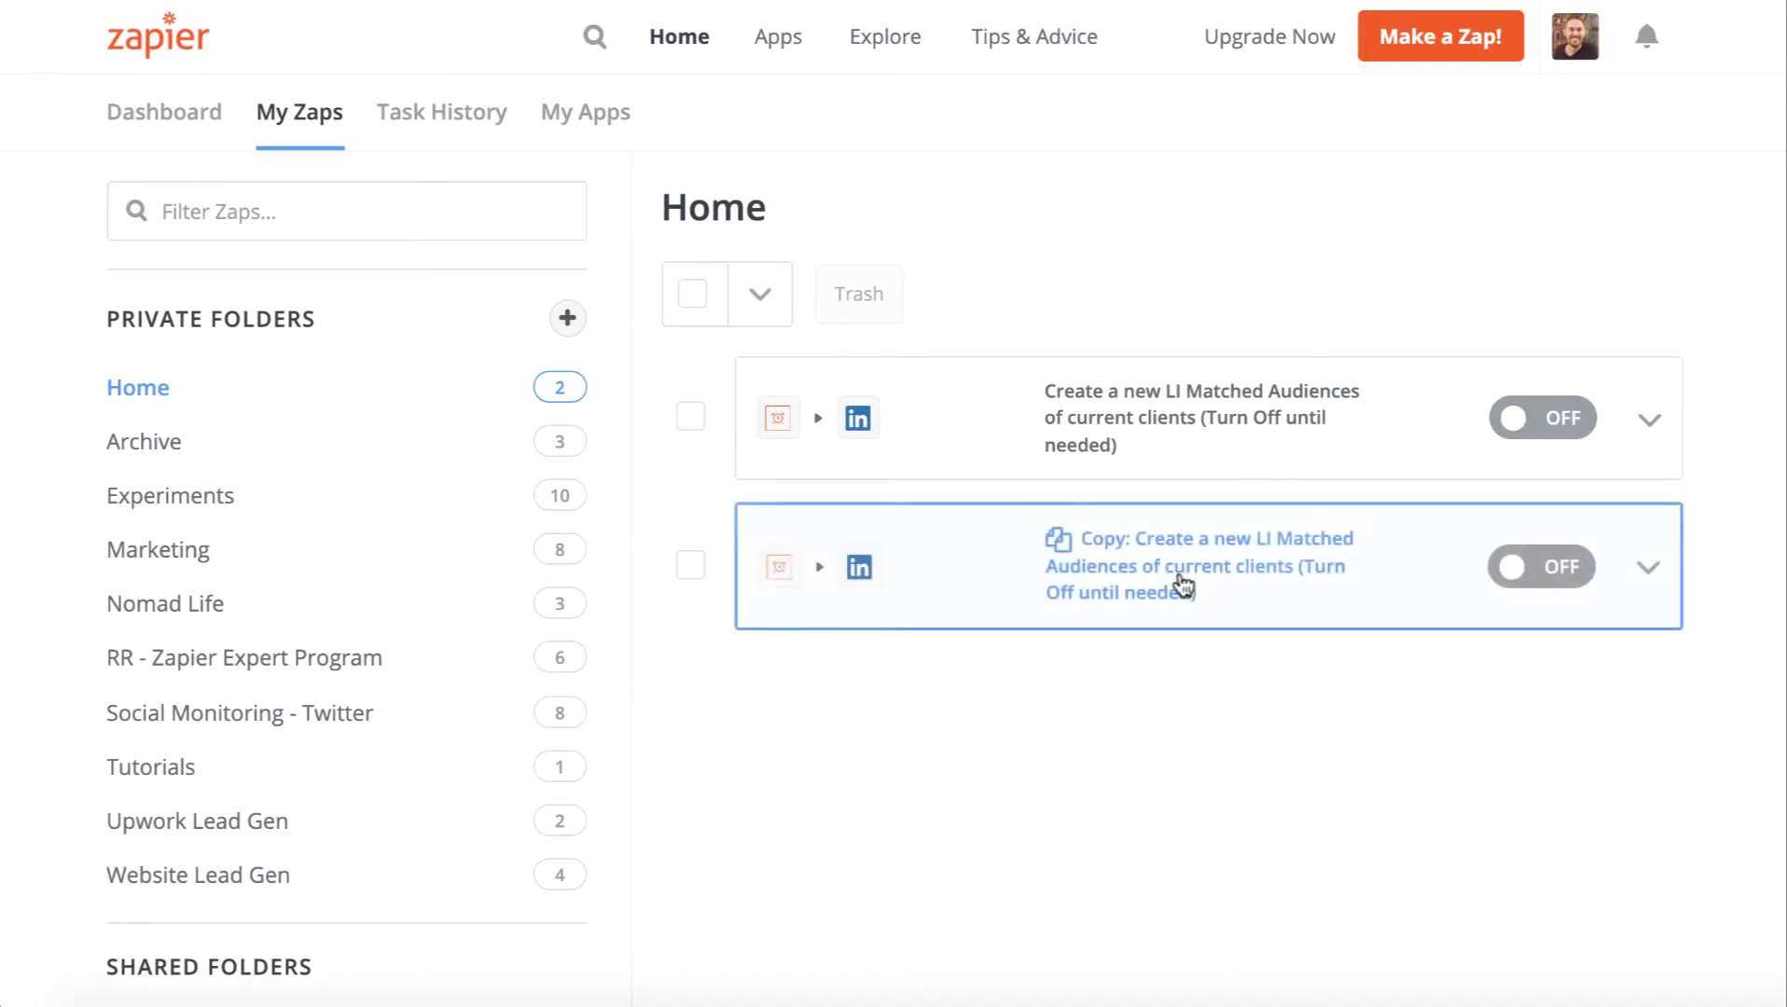
left_click(1181, 586)
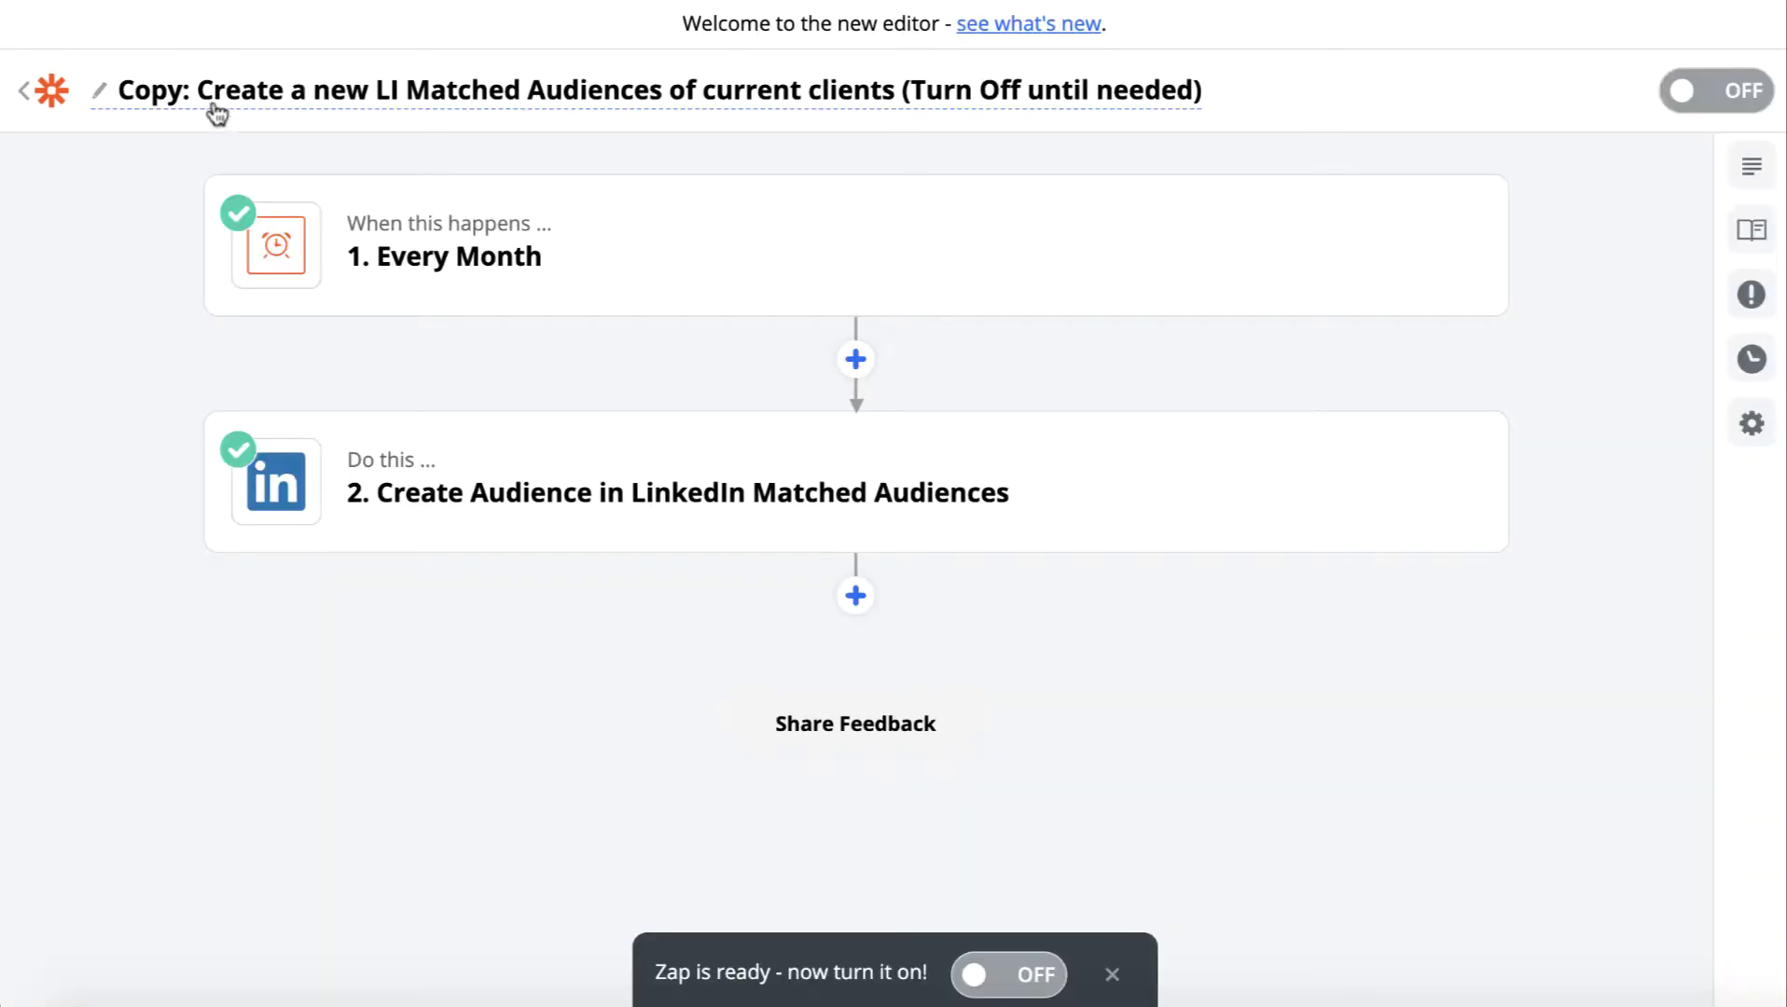
Replace "Copy: Create" at the start of the copied zap's name with "Add new clients to".
left_click(164, 89)
left_click(146, 92)
double_click(145, 93)
left_click_drag(145, 93, 216, 102)
type("Add")
type(" new")
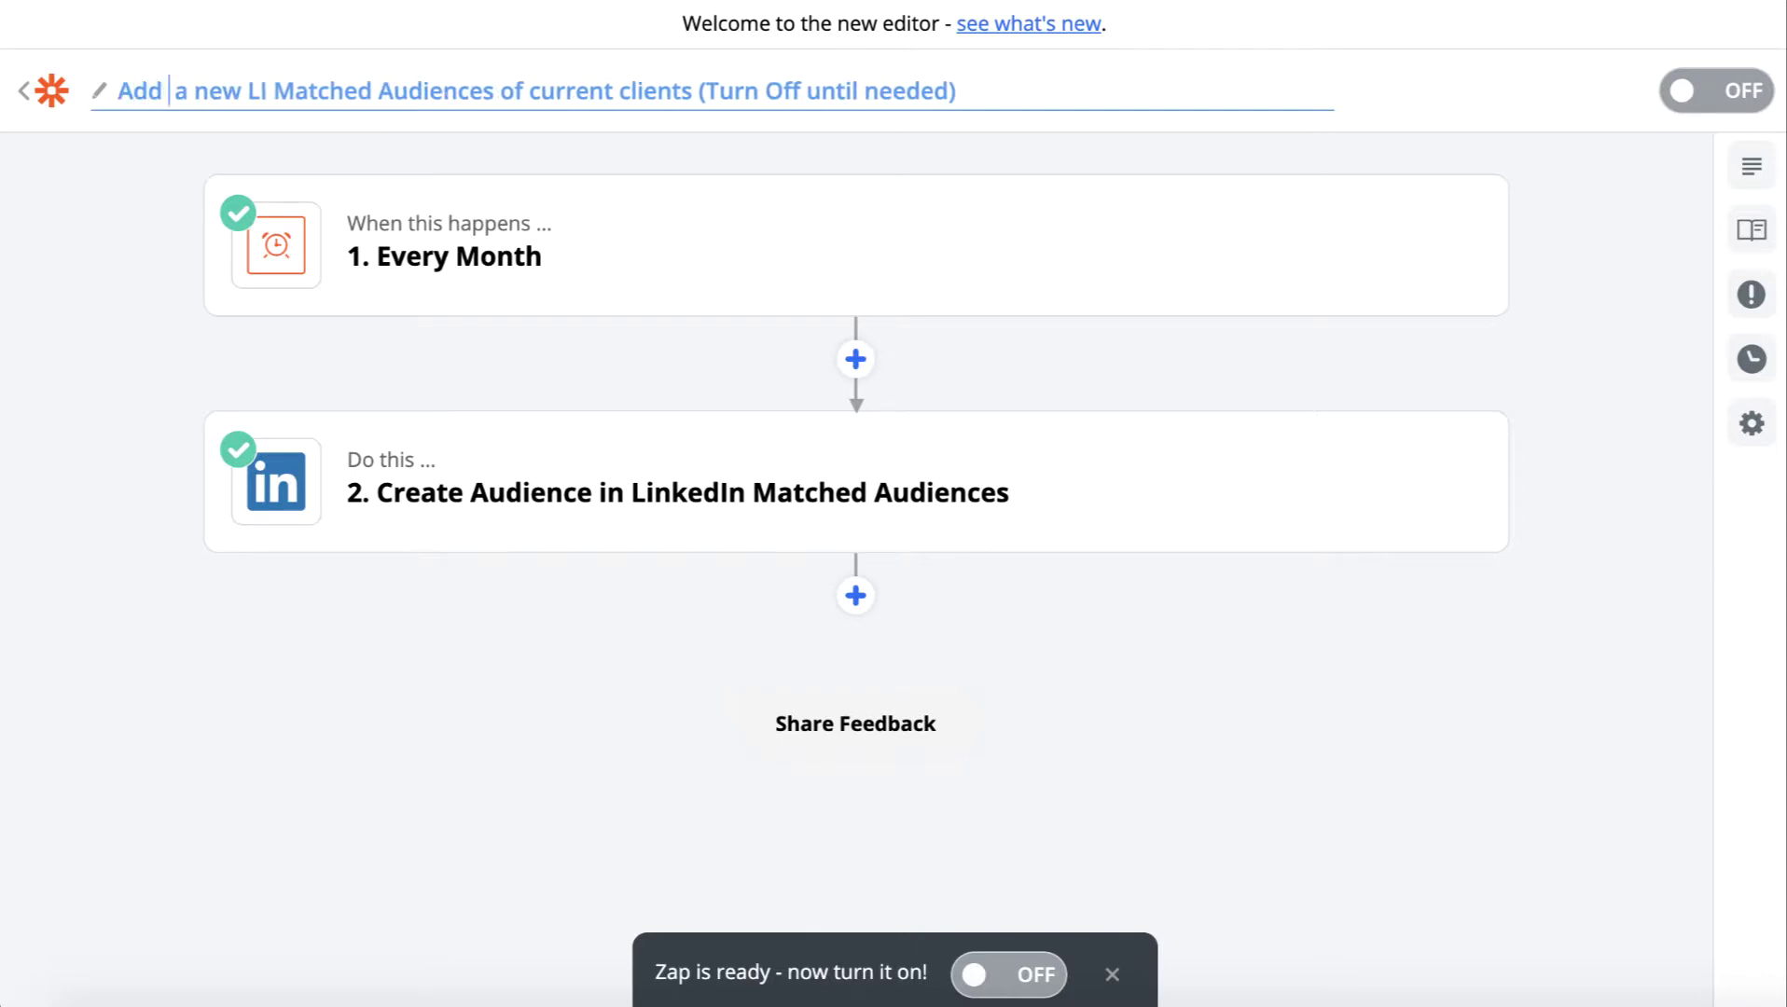
type(" clients to")
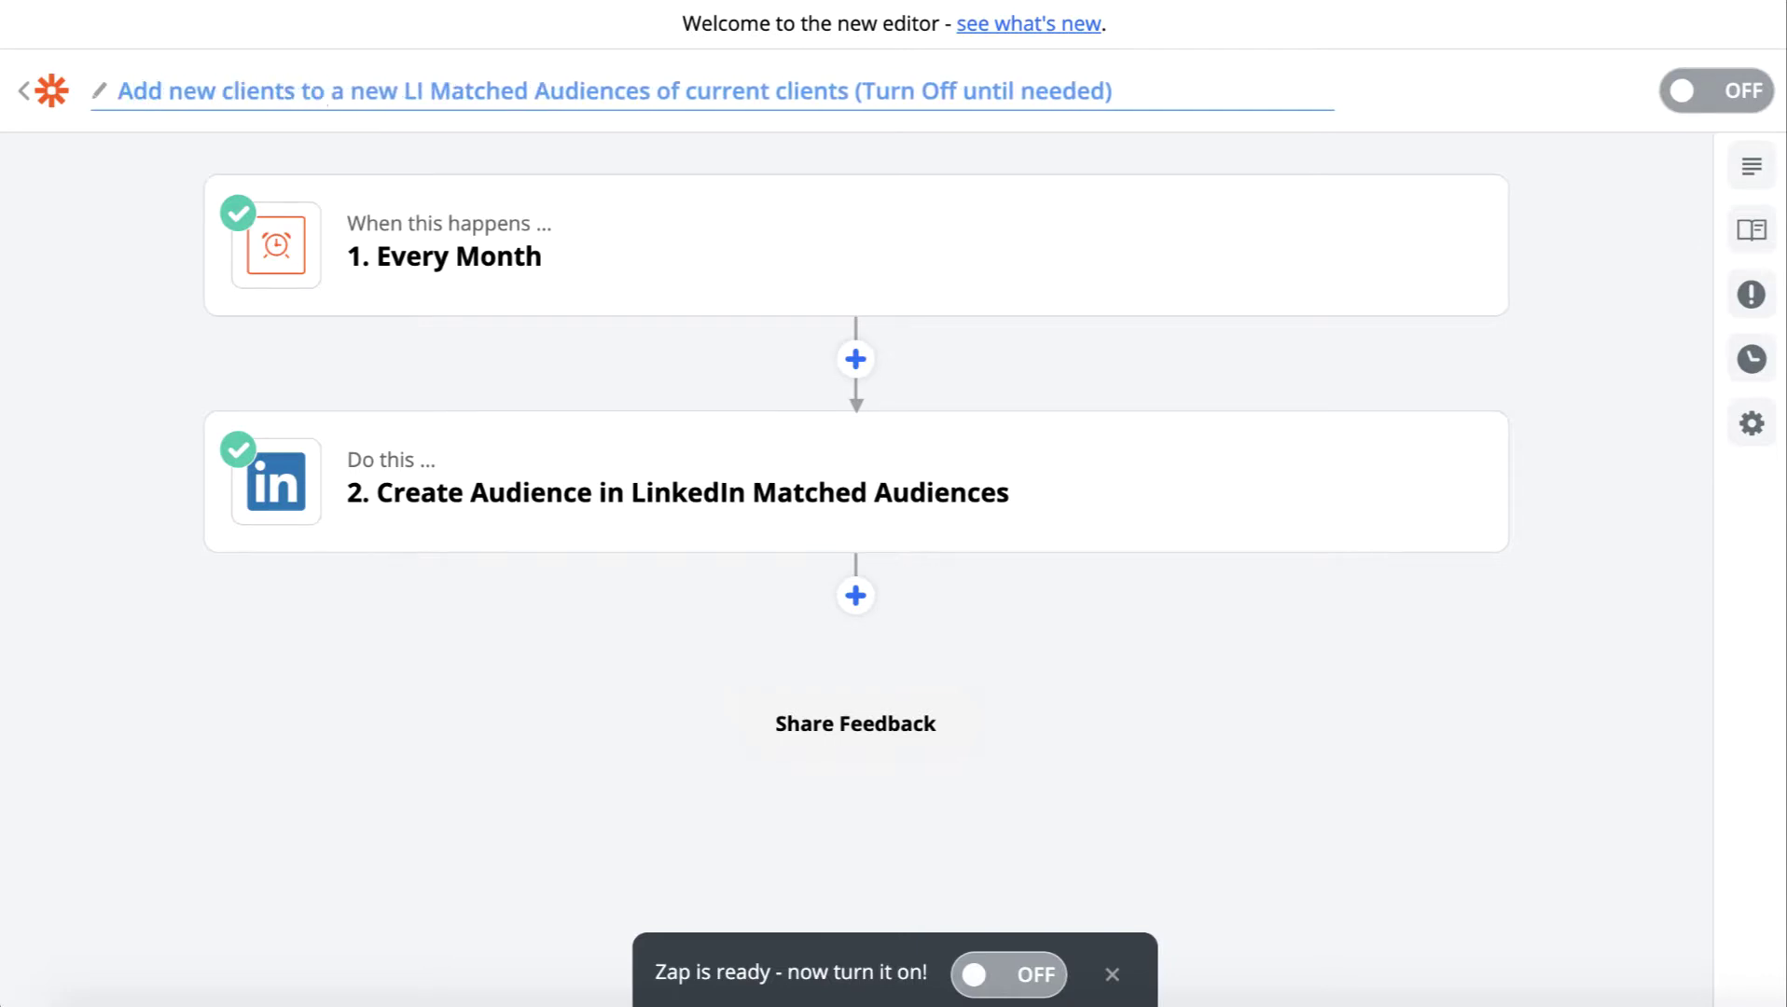
Remove the word "new" before "LI" in the zap's name and change "Audiences" to "Audience".
key("Delete")
key("Delete")
key("Delete")
key("Delete")
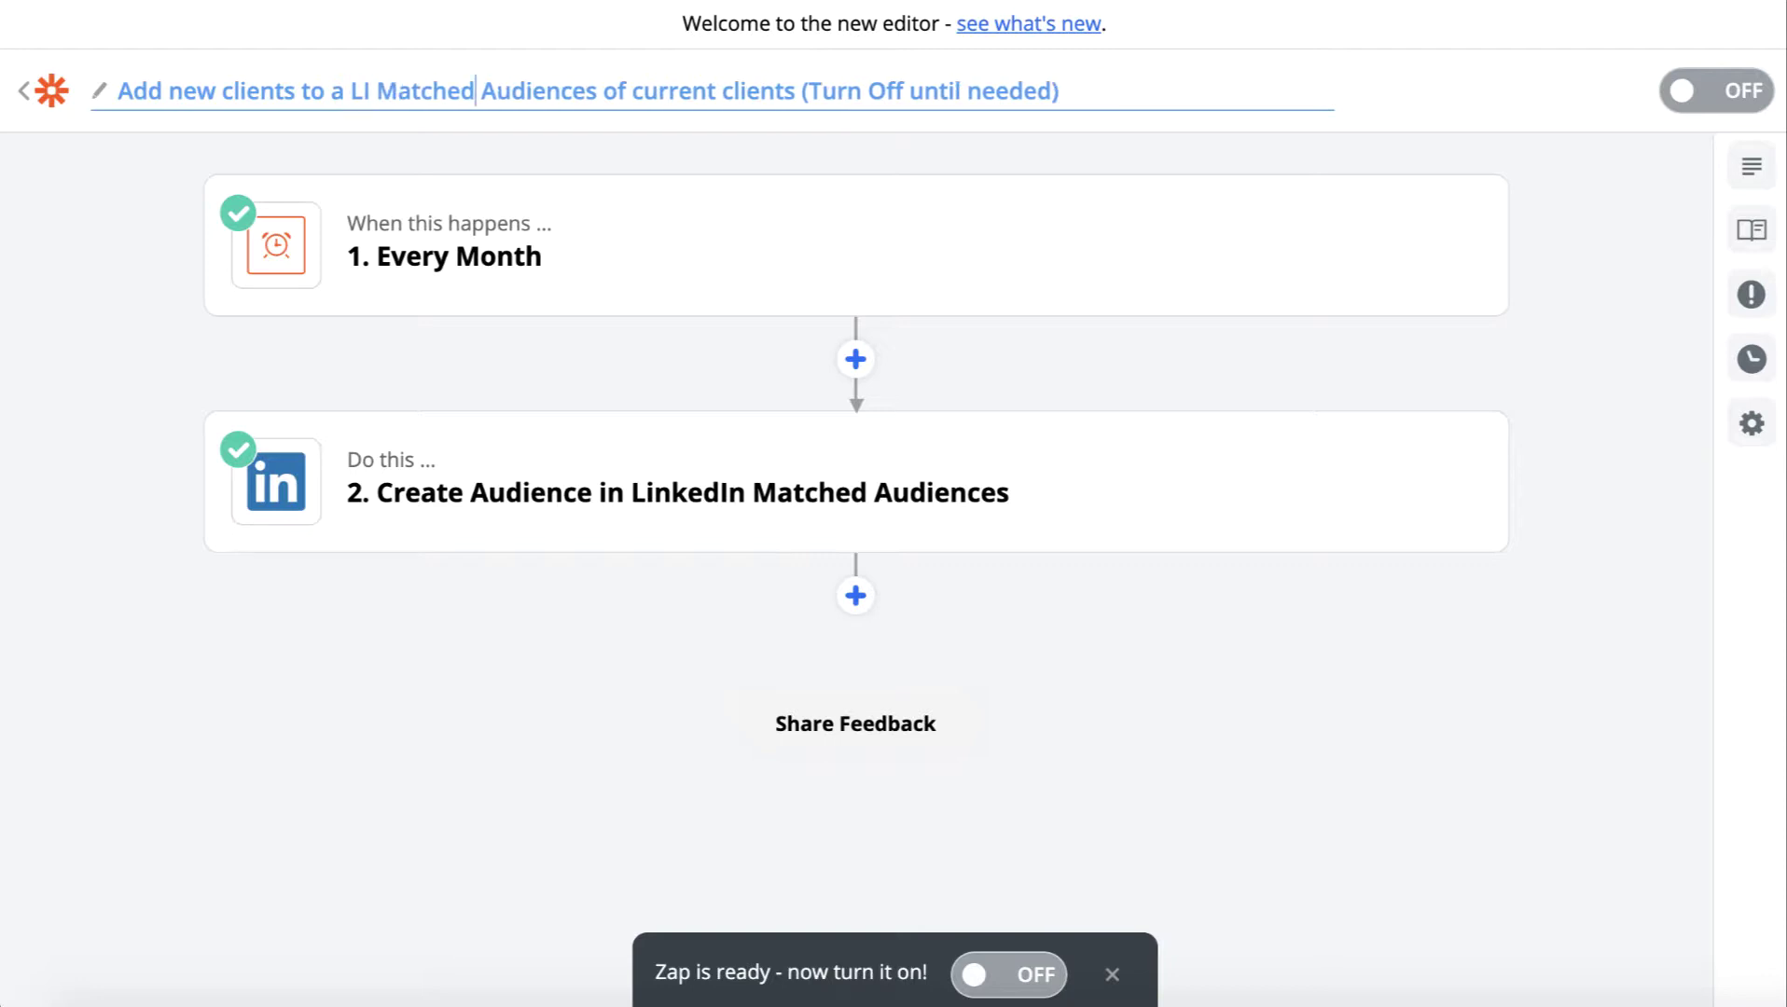
left_click(597, 90)
key("BackSpace")
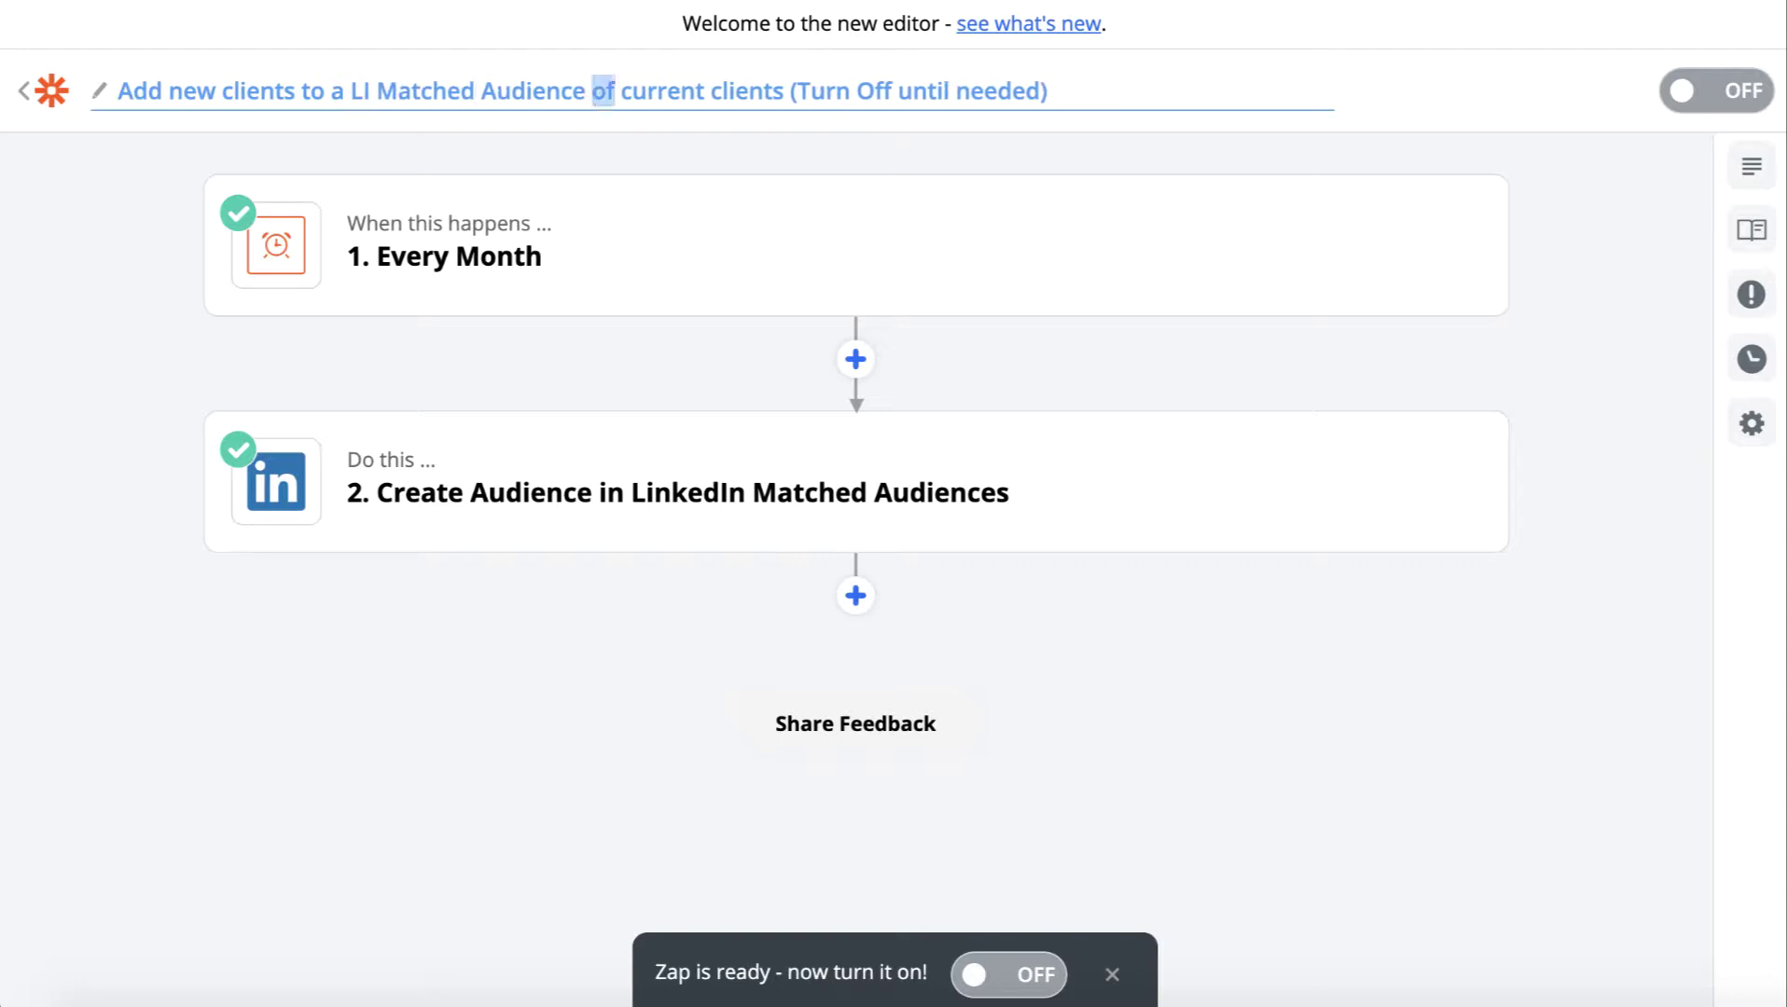
Delete "of current clients (Turn Off until needed)" from the end of the zap's name.
key("shift+alt+Right")
key("shift+alt+Right")
key("shift+alt+Right")
key("shift+alt+Right")
key("shift+alt+Right")
key("shift+alt+Right")
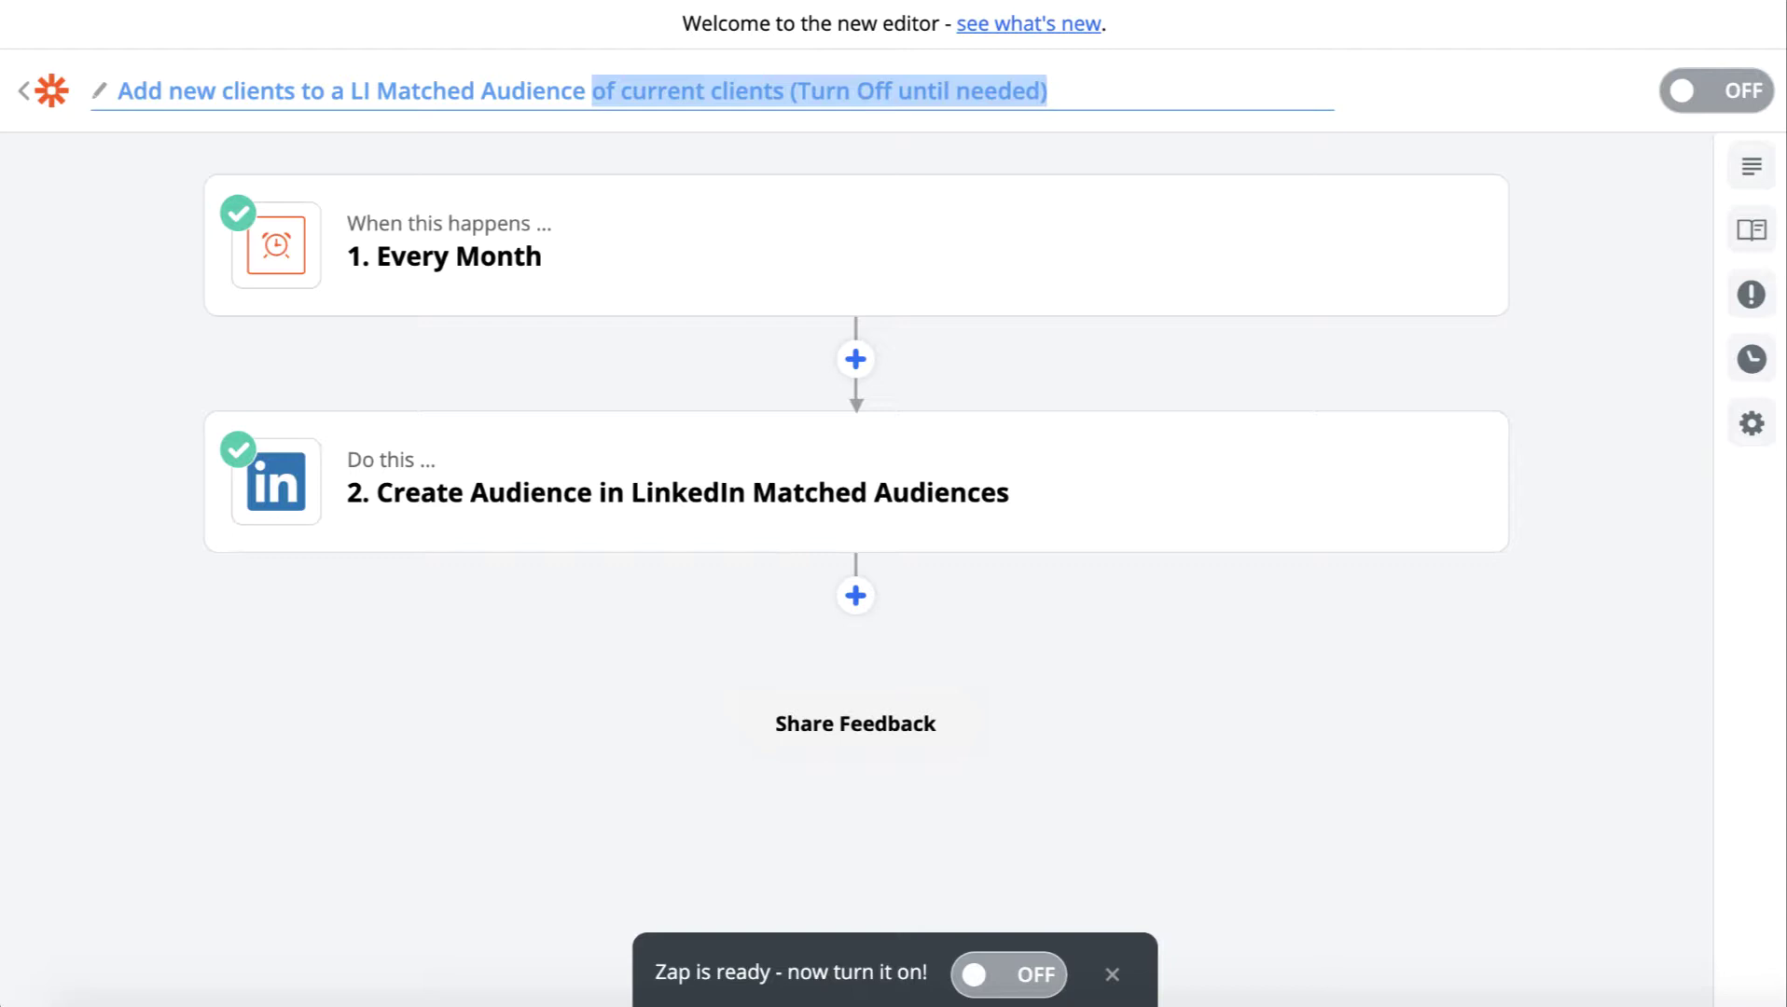
key("BackSpace")
Capitalize "Clients" in the zap's name and append "(Hubspot > LI Matched)" at the end.
left_click(233, 97)
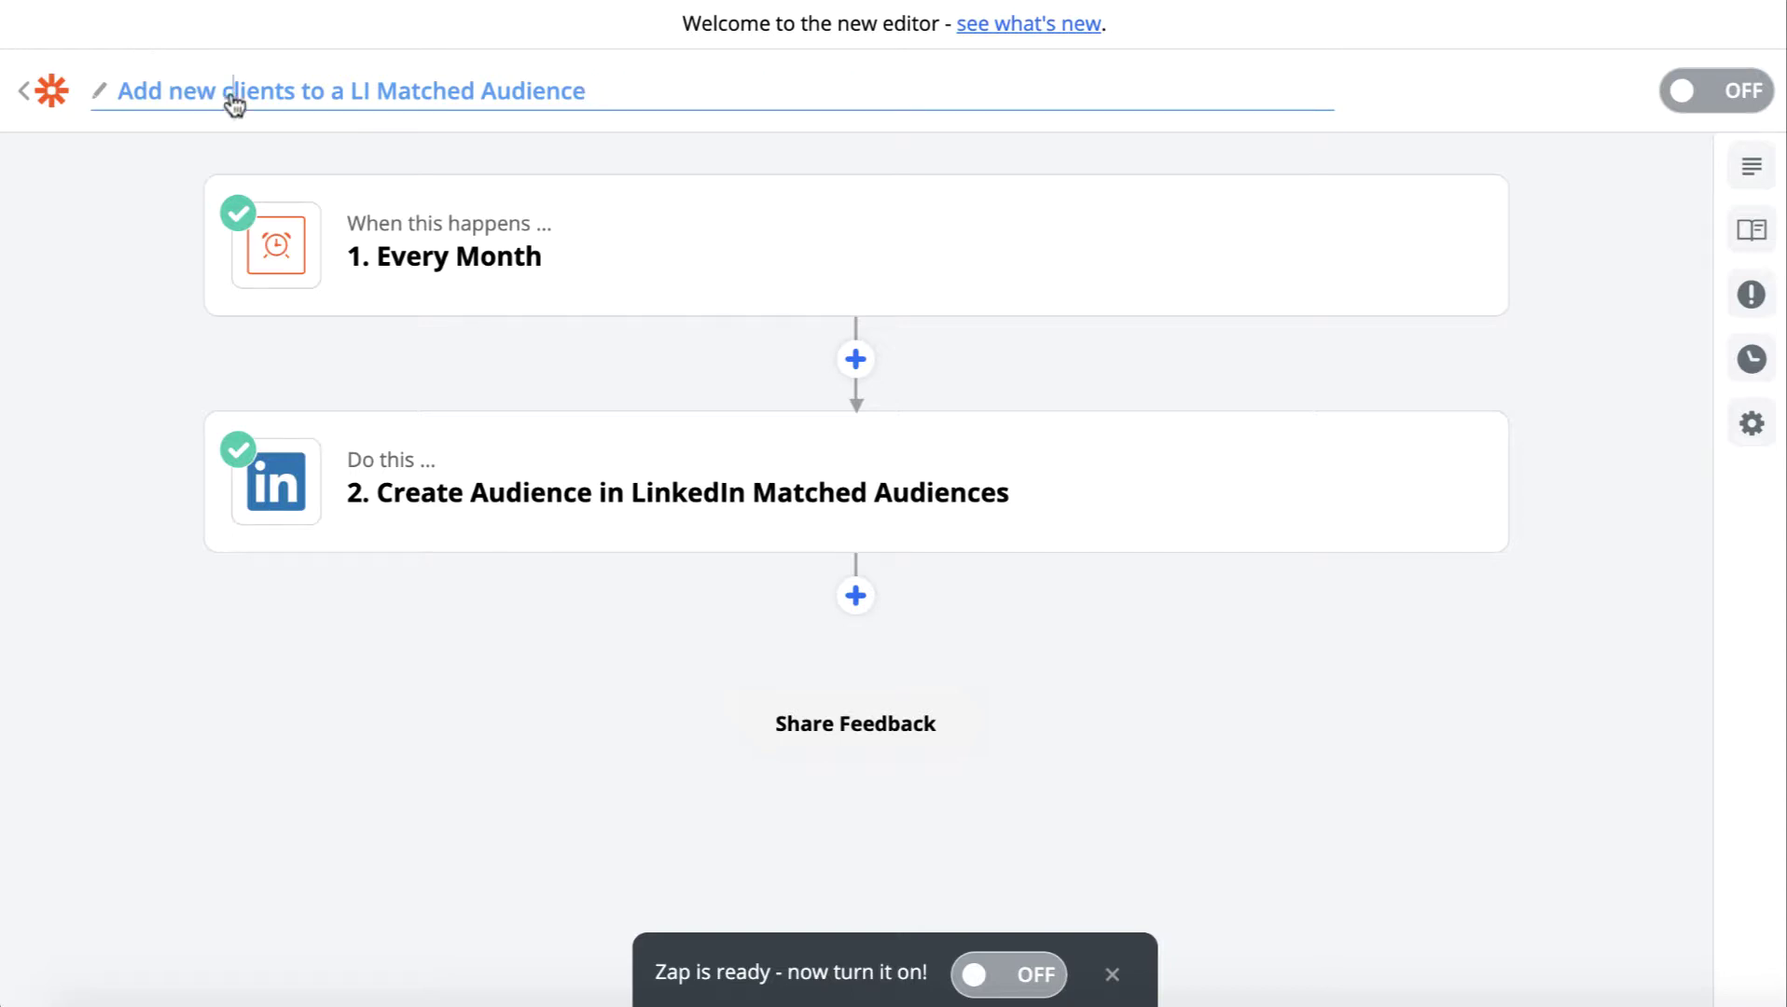
type("C")
left_click(675, 94)
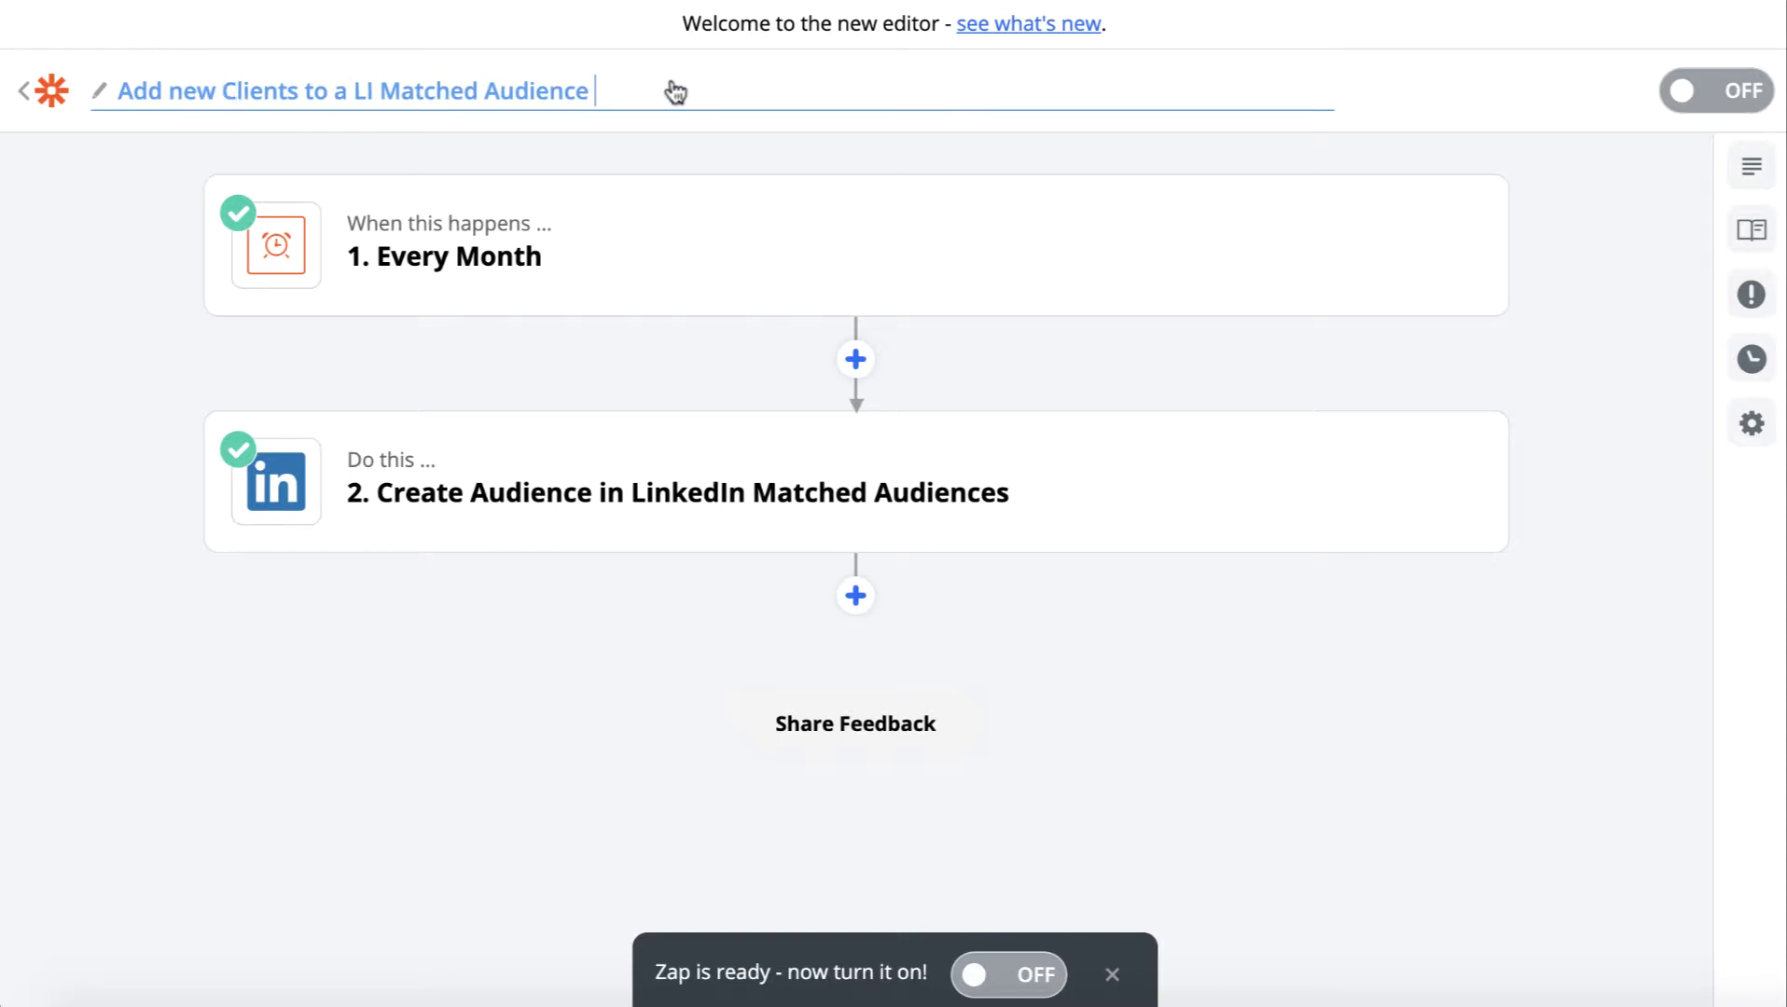
type("(Hubspot t")
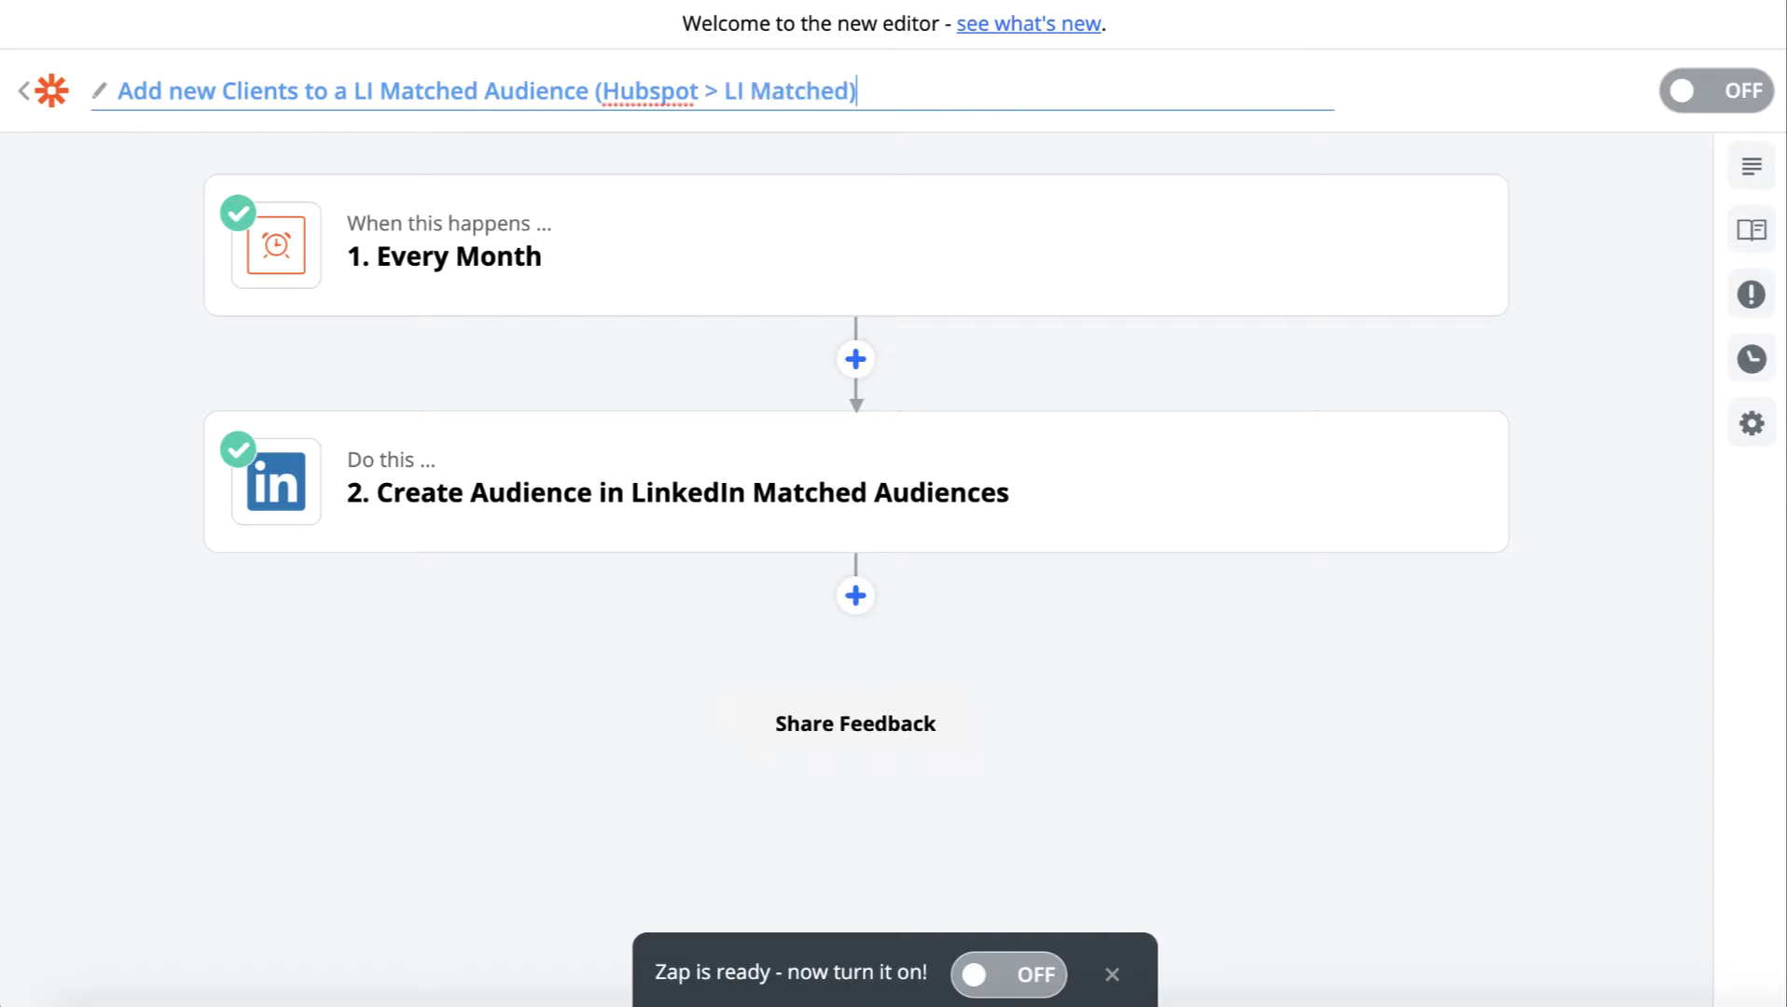
key("Return")
Replace the Every Month trigger with HubSpot CRM's New Contact Property Change event.
left_click(557, 224)
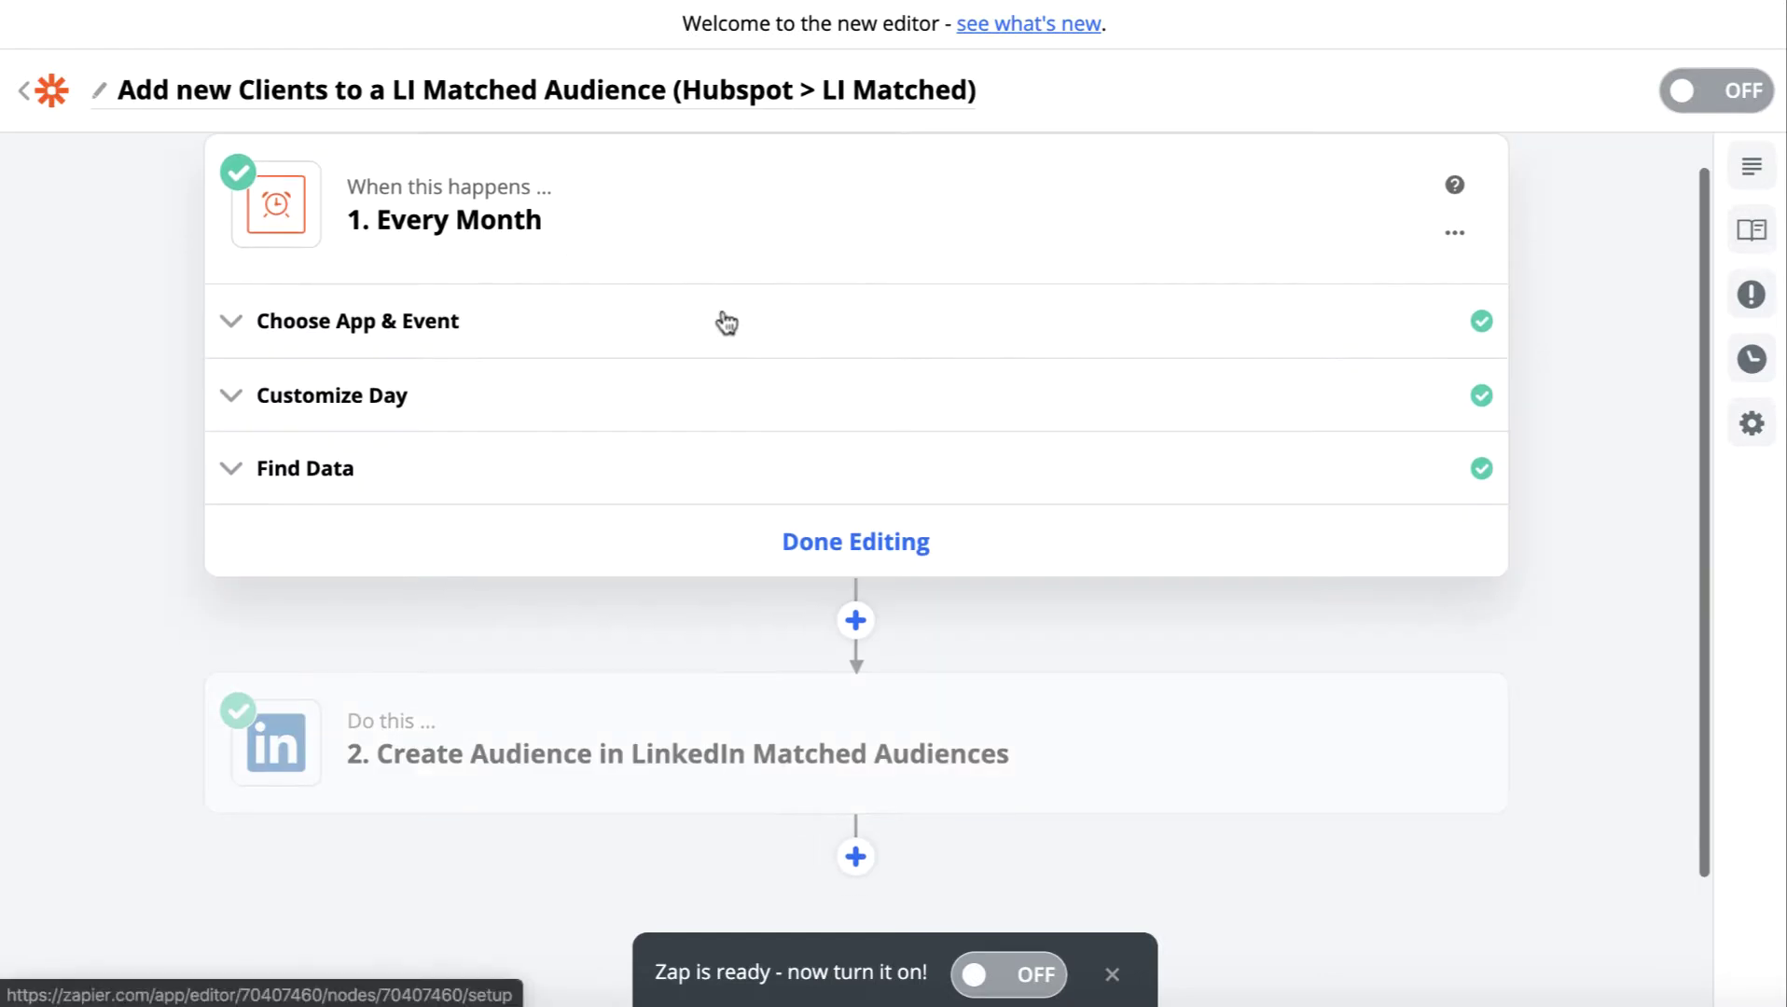
left_click(616, 321)
left_click(525, 428)
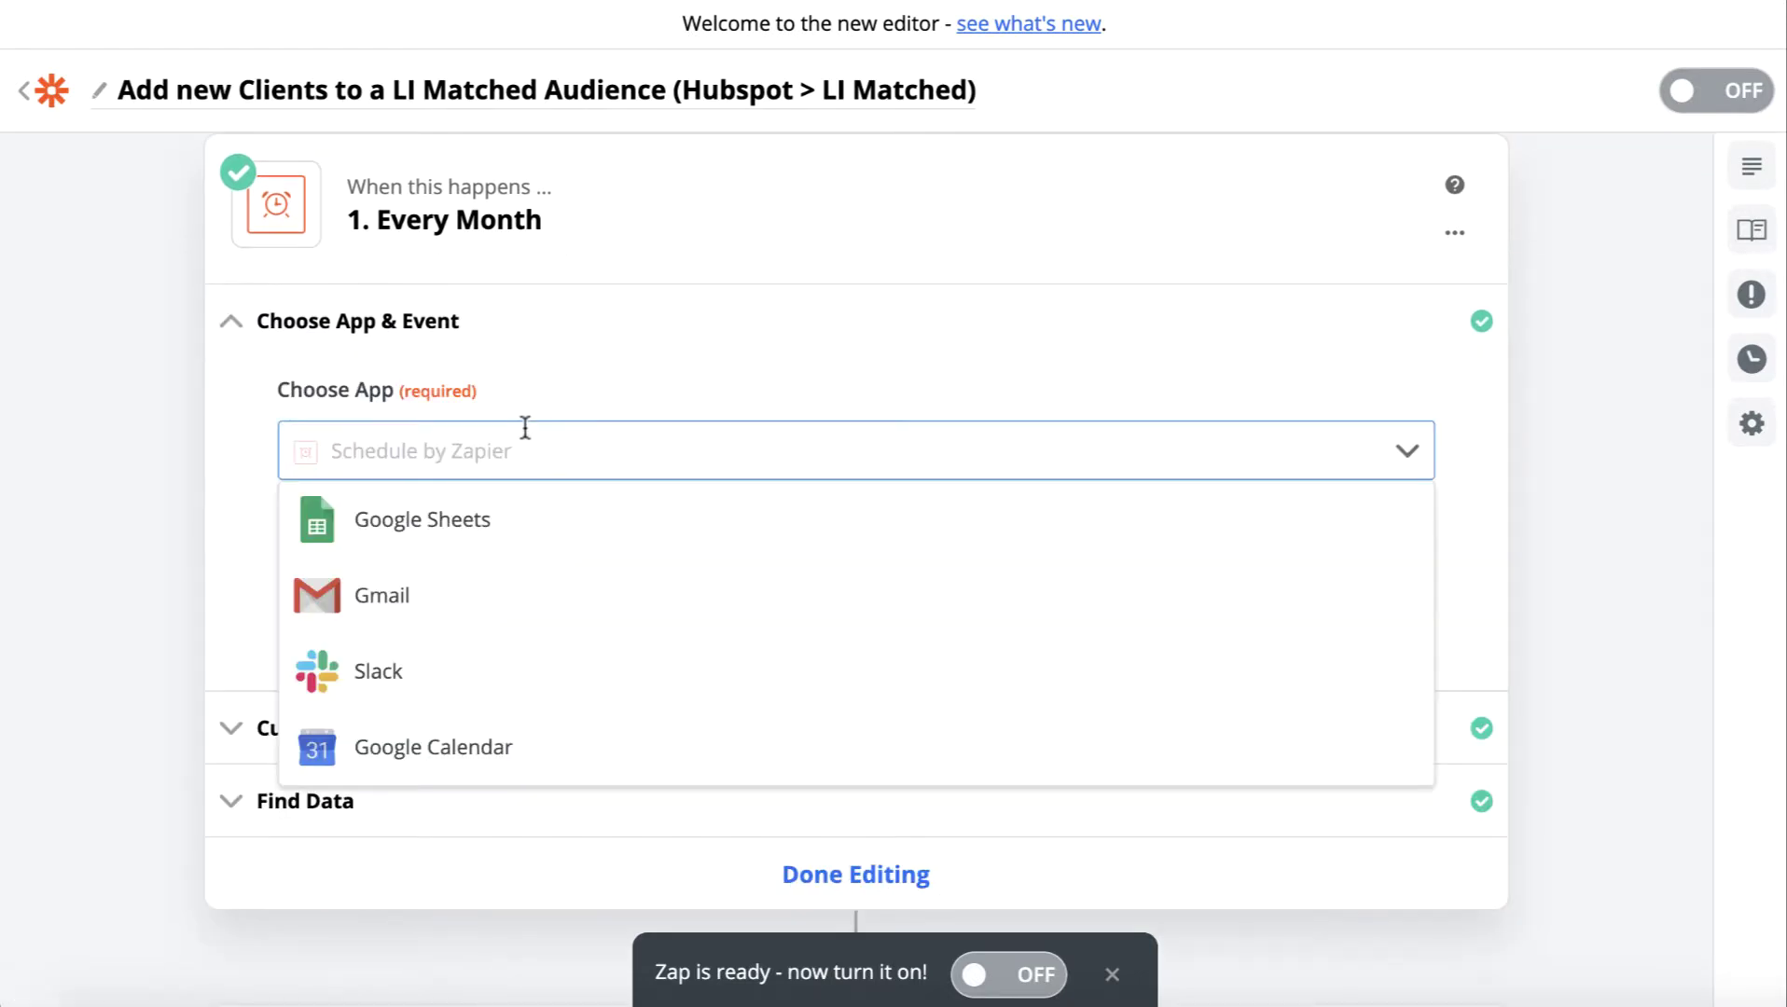
type("hubspot")
left_click(485, 601)
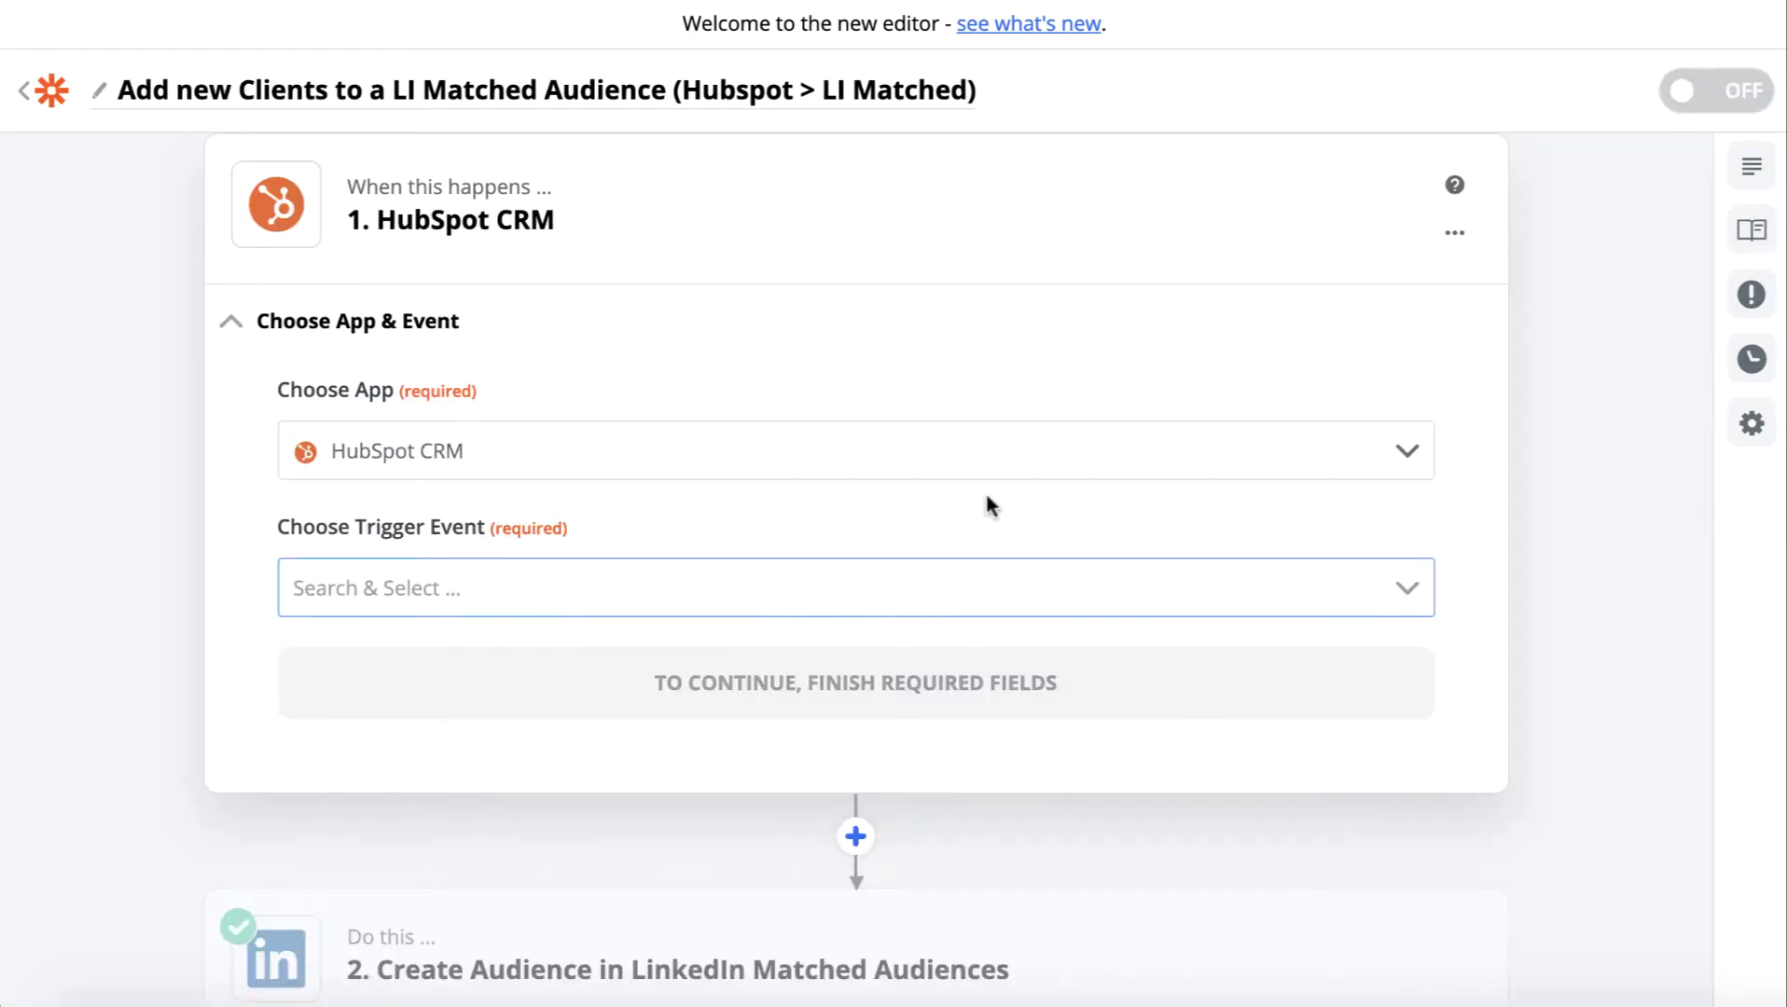
left_click(607, 570)
scroll(554, 693, "down", 1)
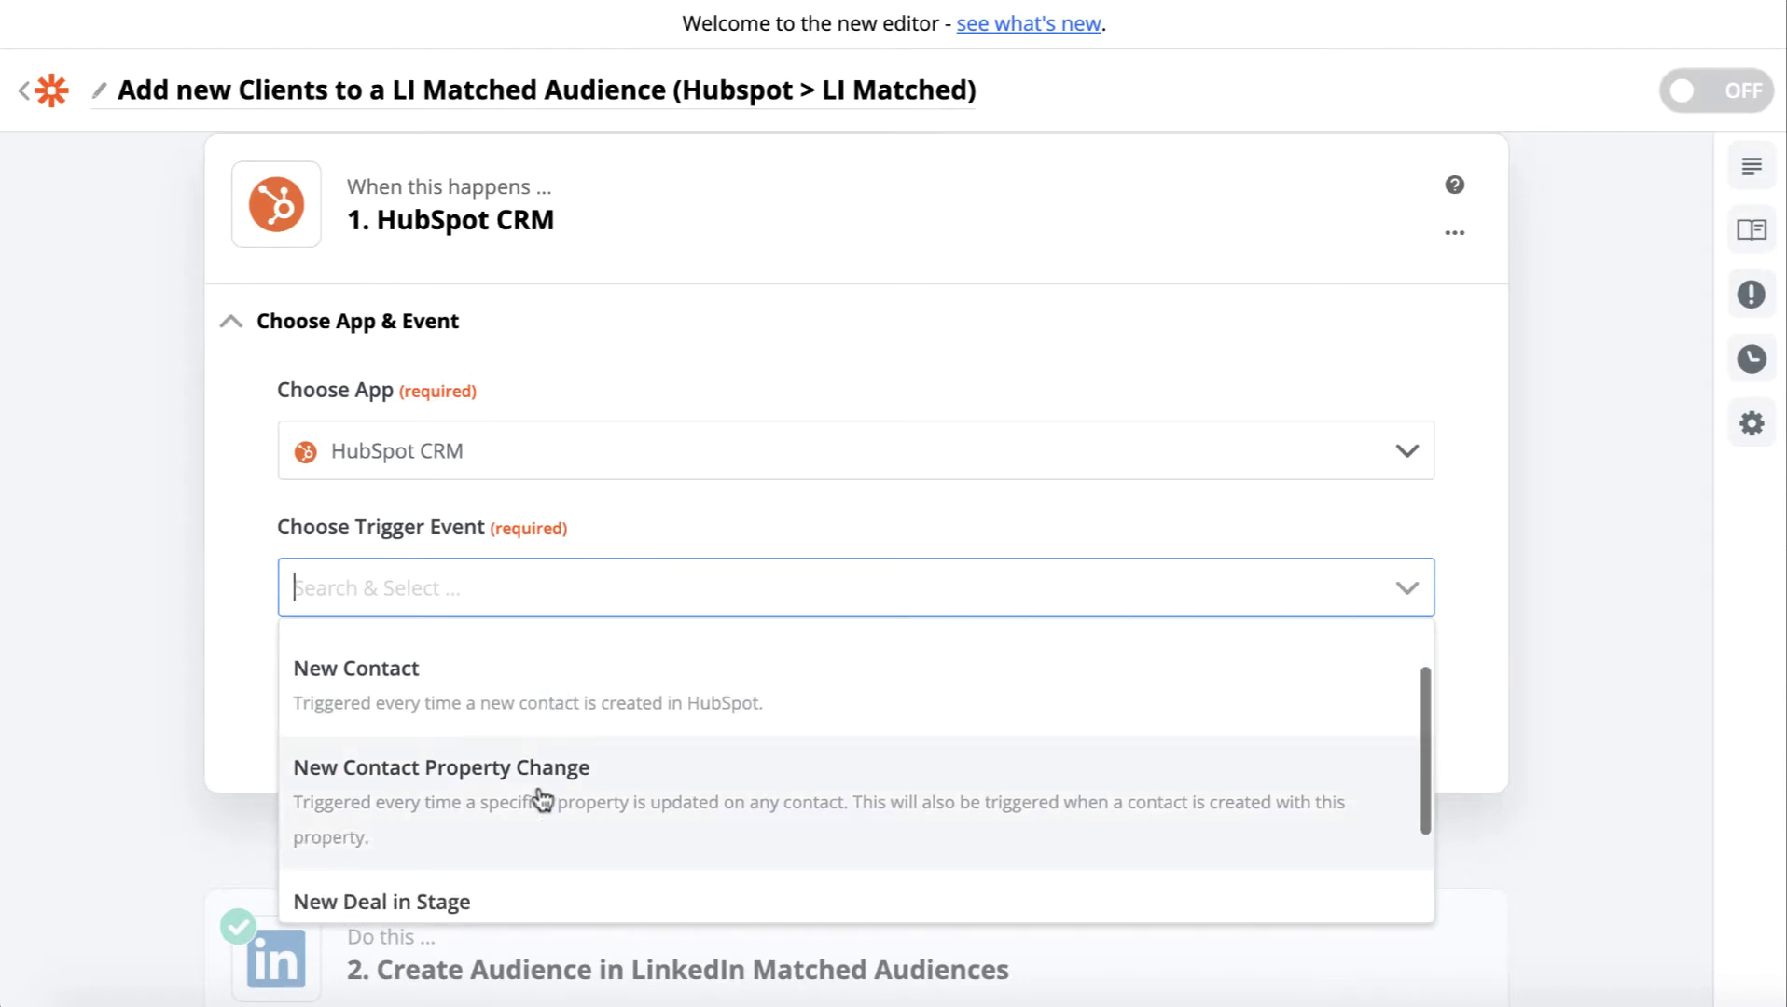
left_click(541, 800)
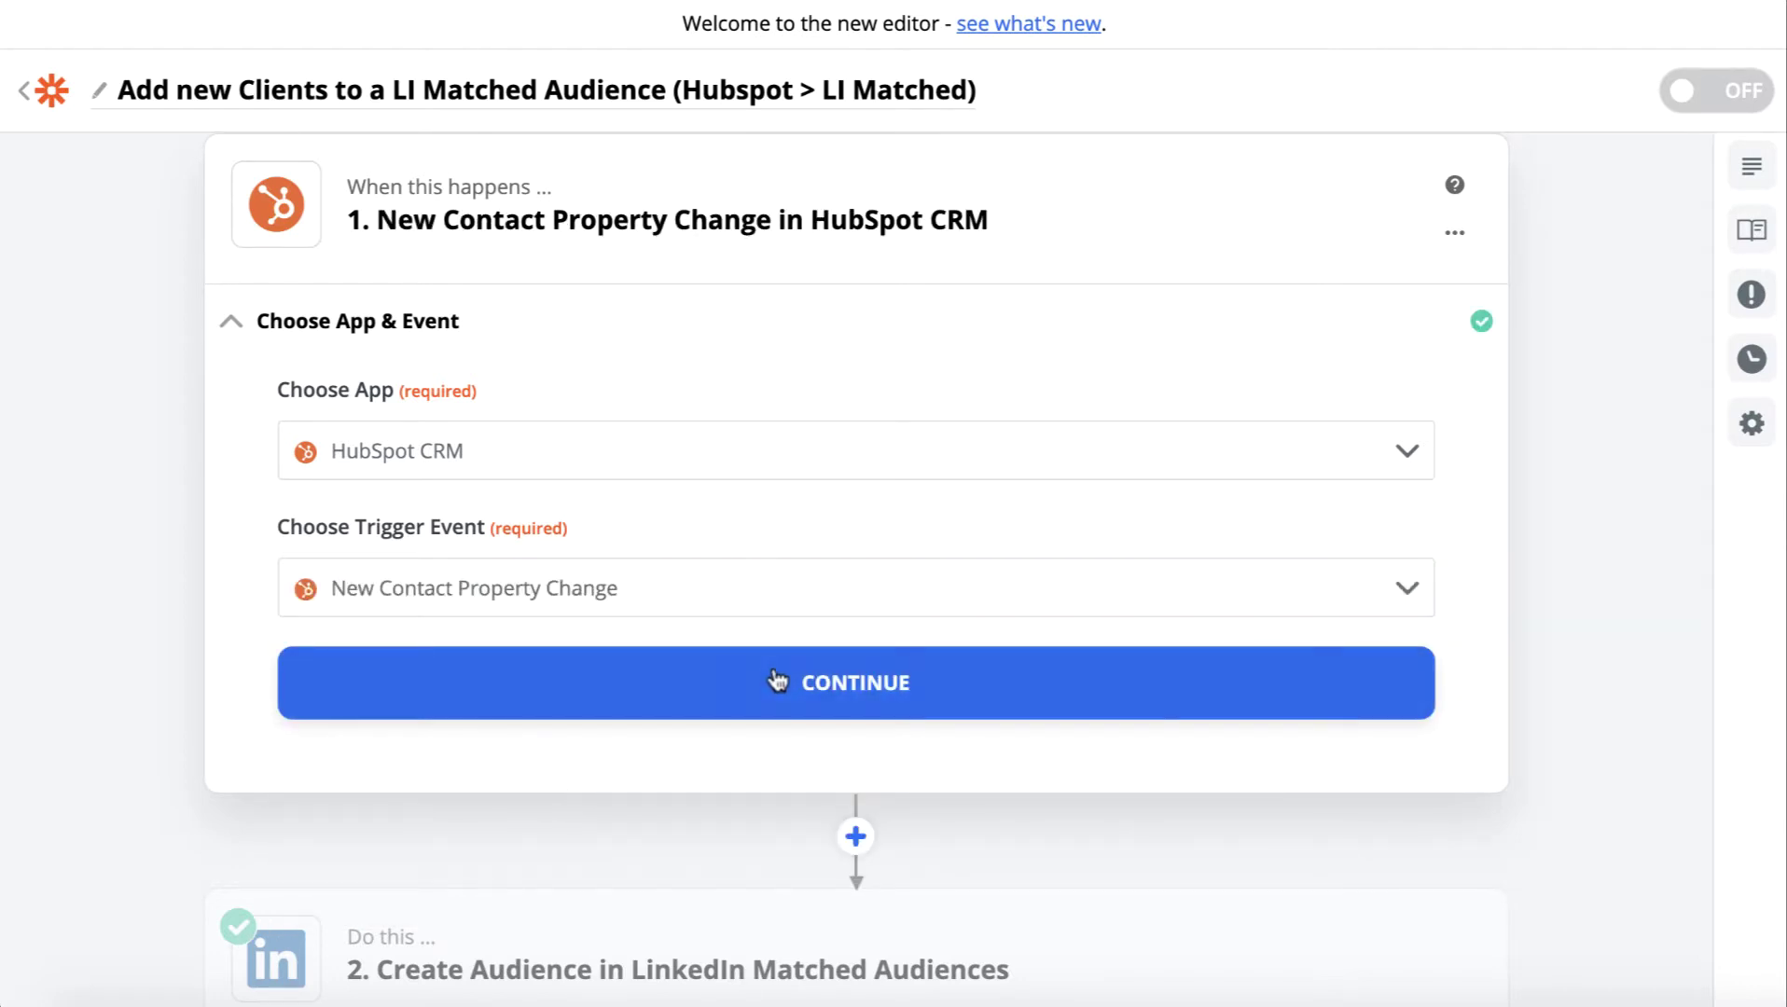
left_click(777, 681)
Connect the existing HubSpot CRM account to the trigger and continue to its property settings.
left_click(802, 541)
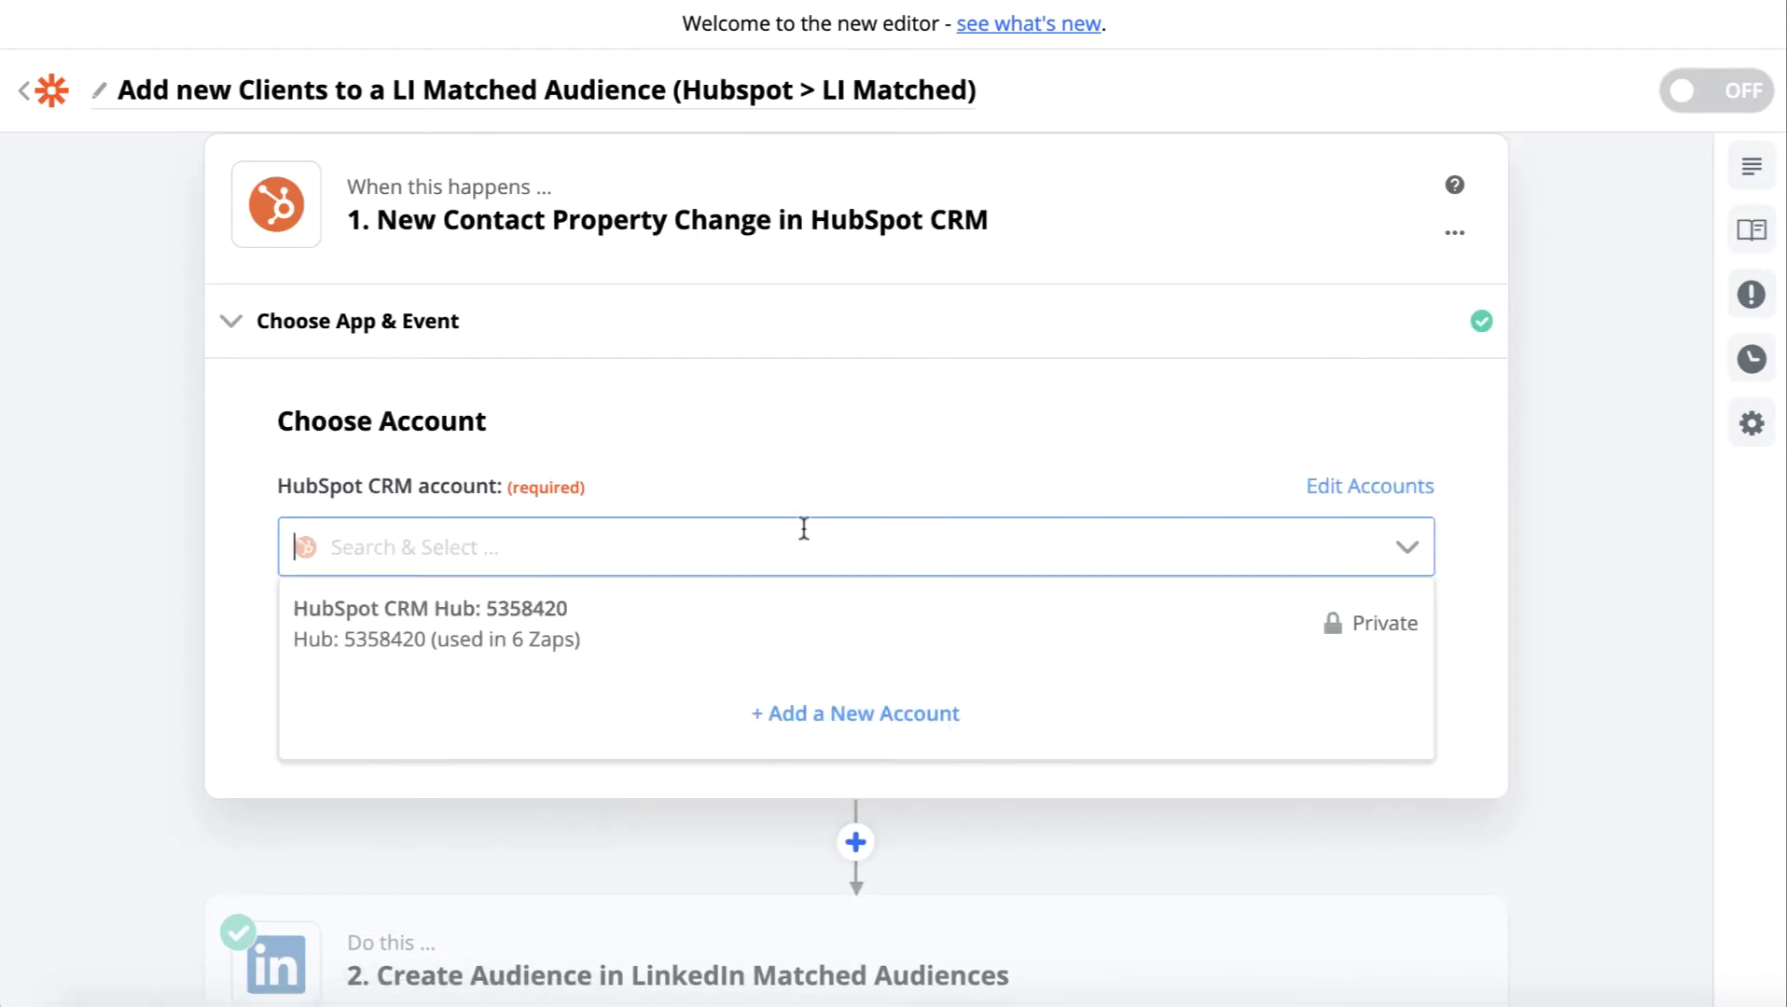
left_click(621, 629)
scroll(983, 487, "down", 1)
left_click(853, 601)
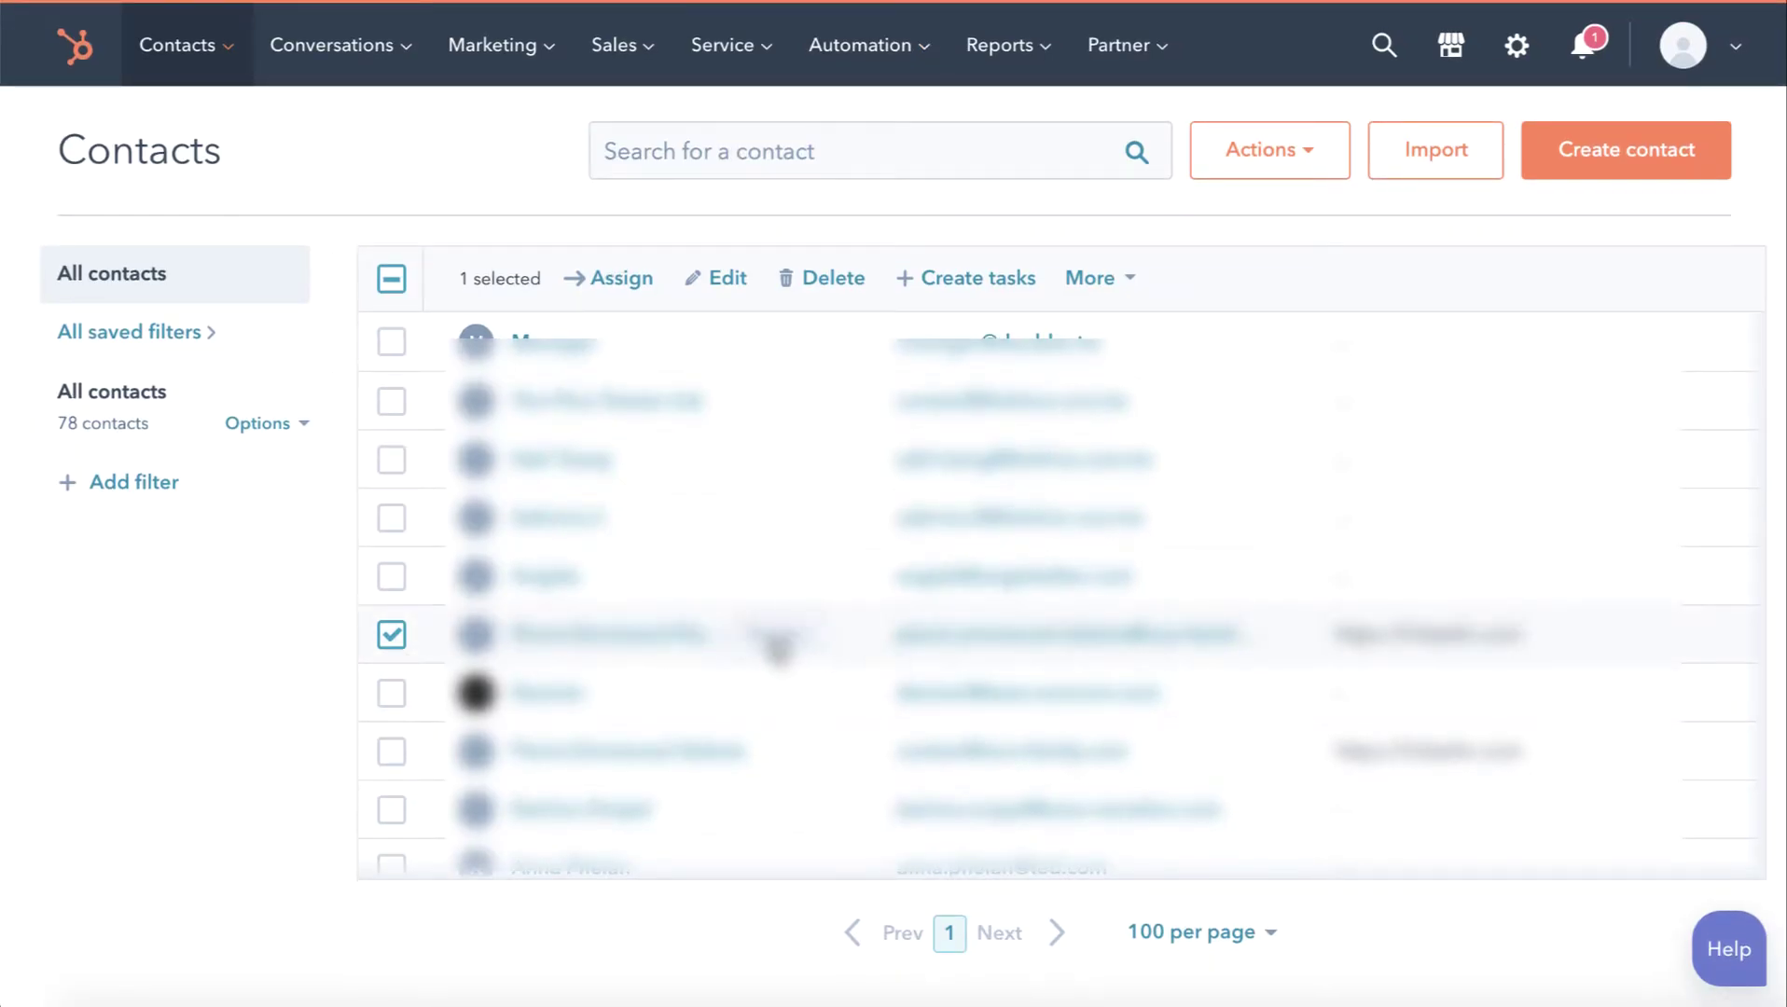
In HubSpot's contacts list, bulk edit the selected contact to set its Lifecycle stage to Customer.
left_click(720, 280)
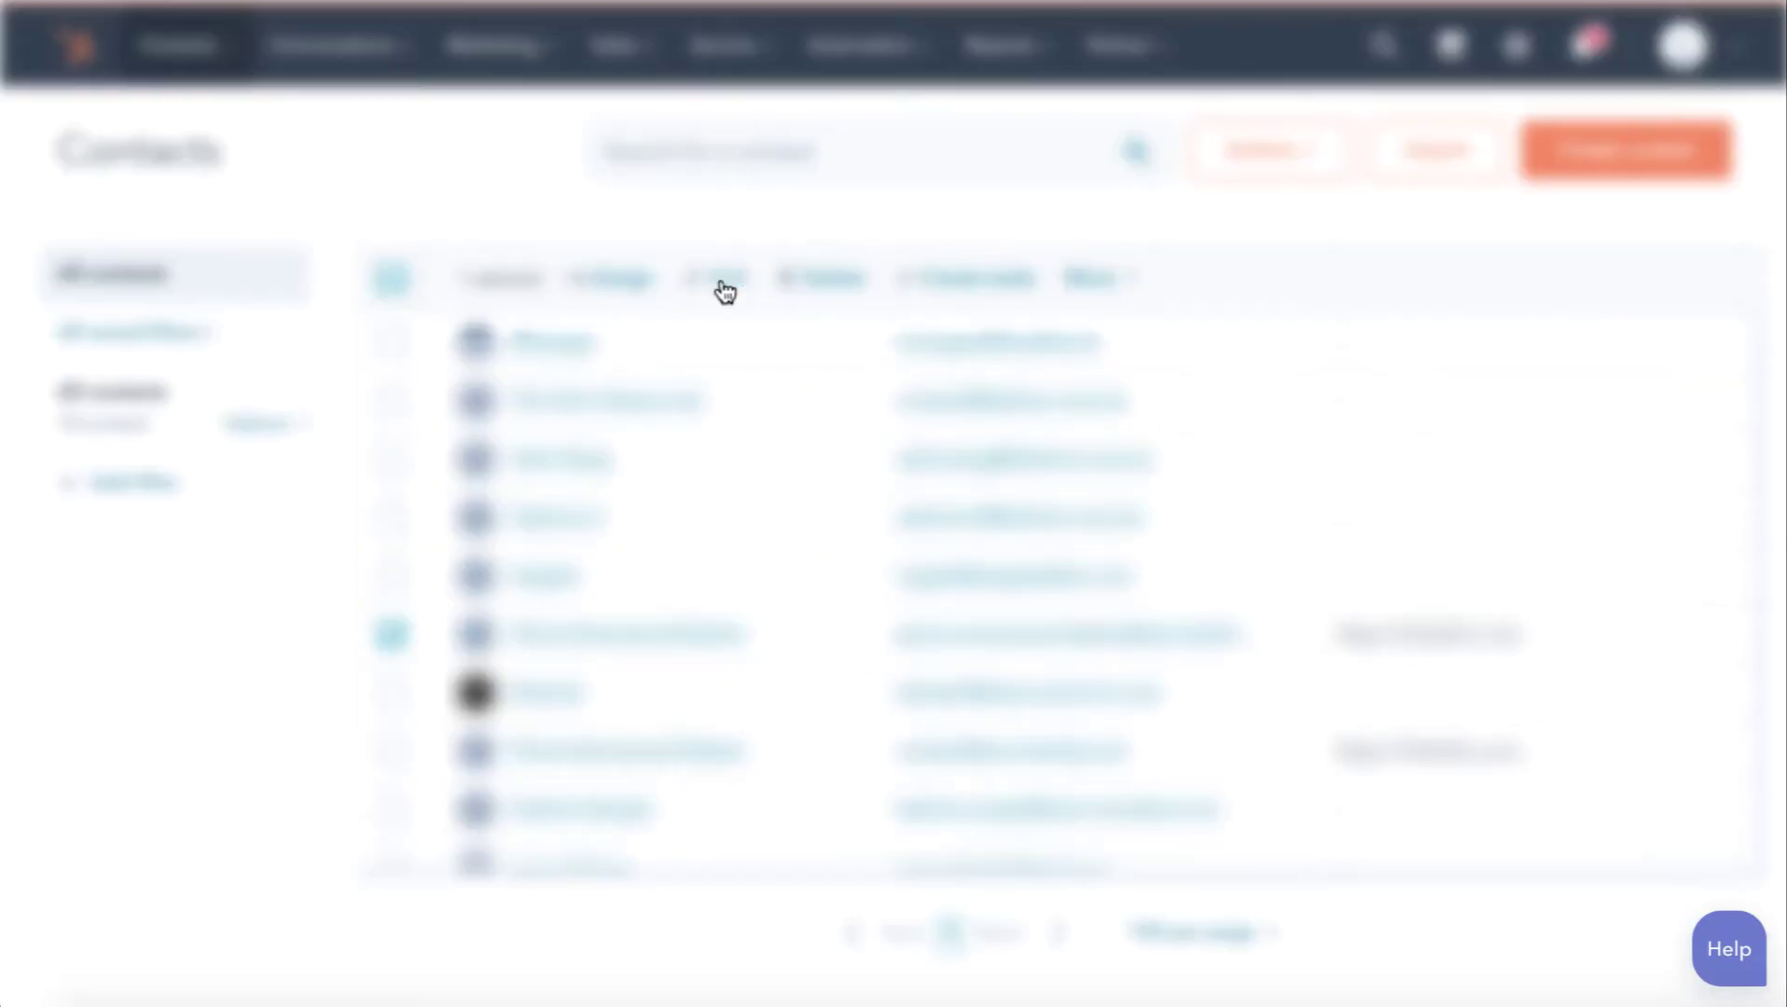
left_click(845, 333)
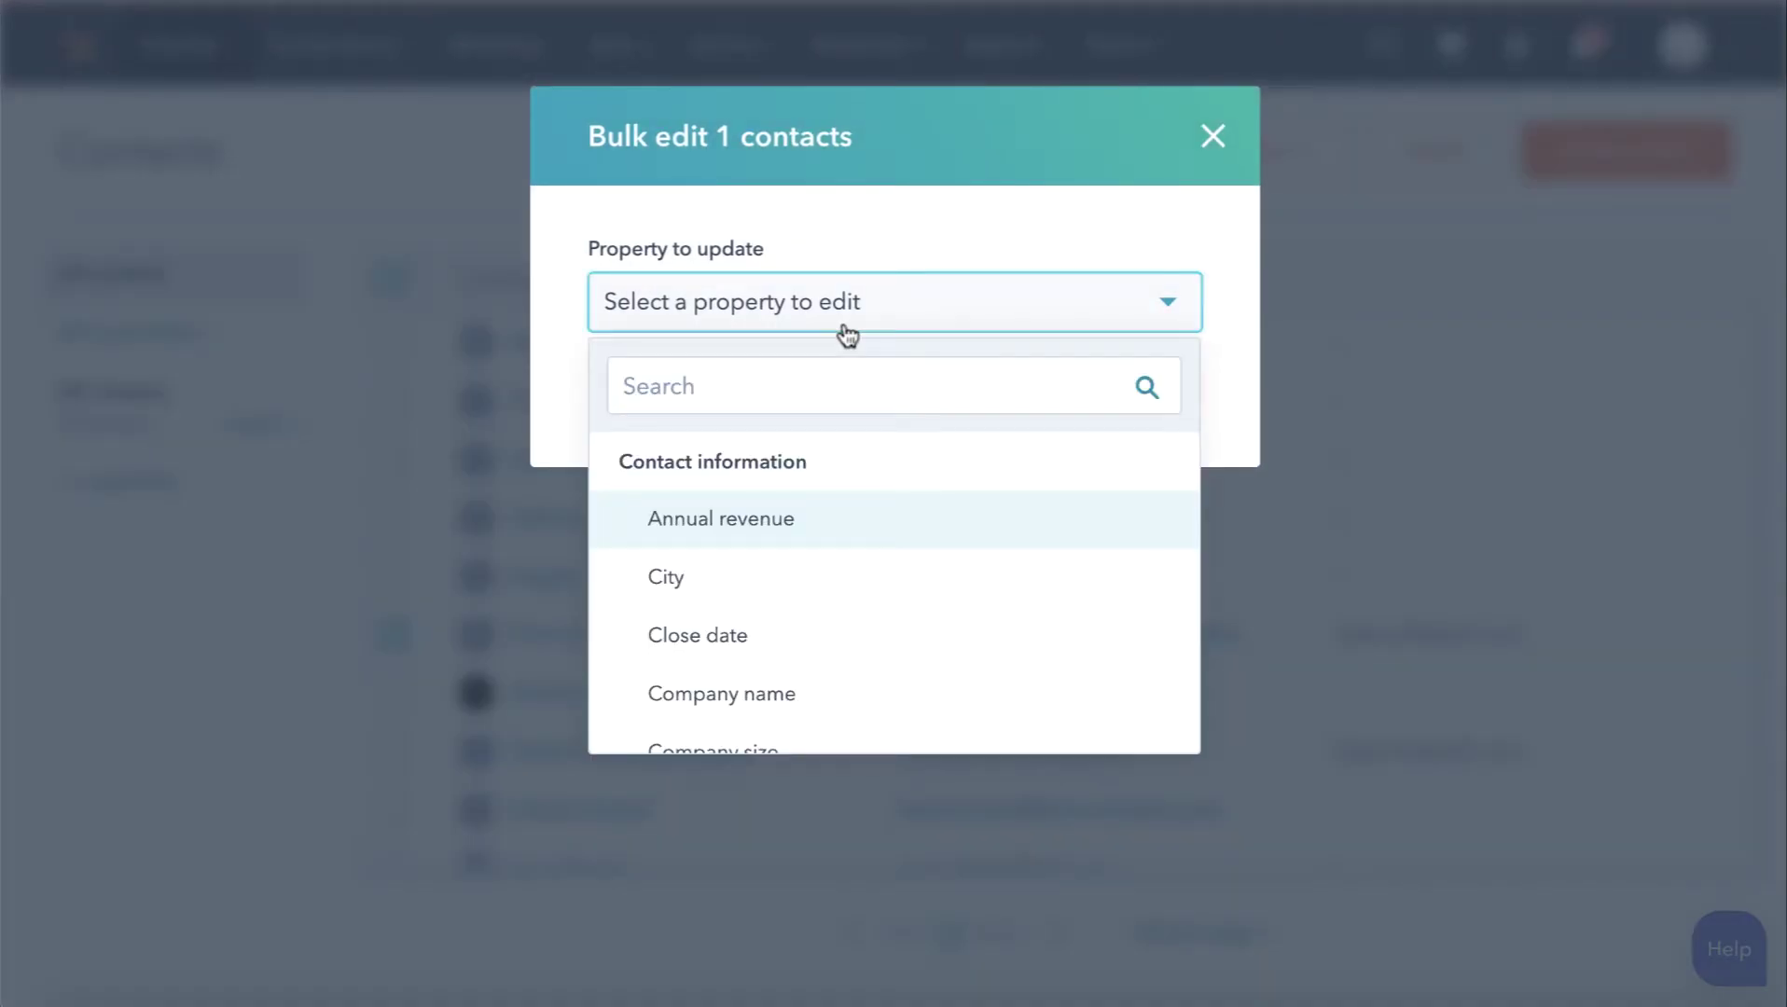
left_click(783, 386)
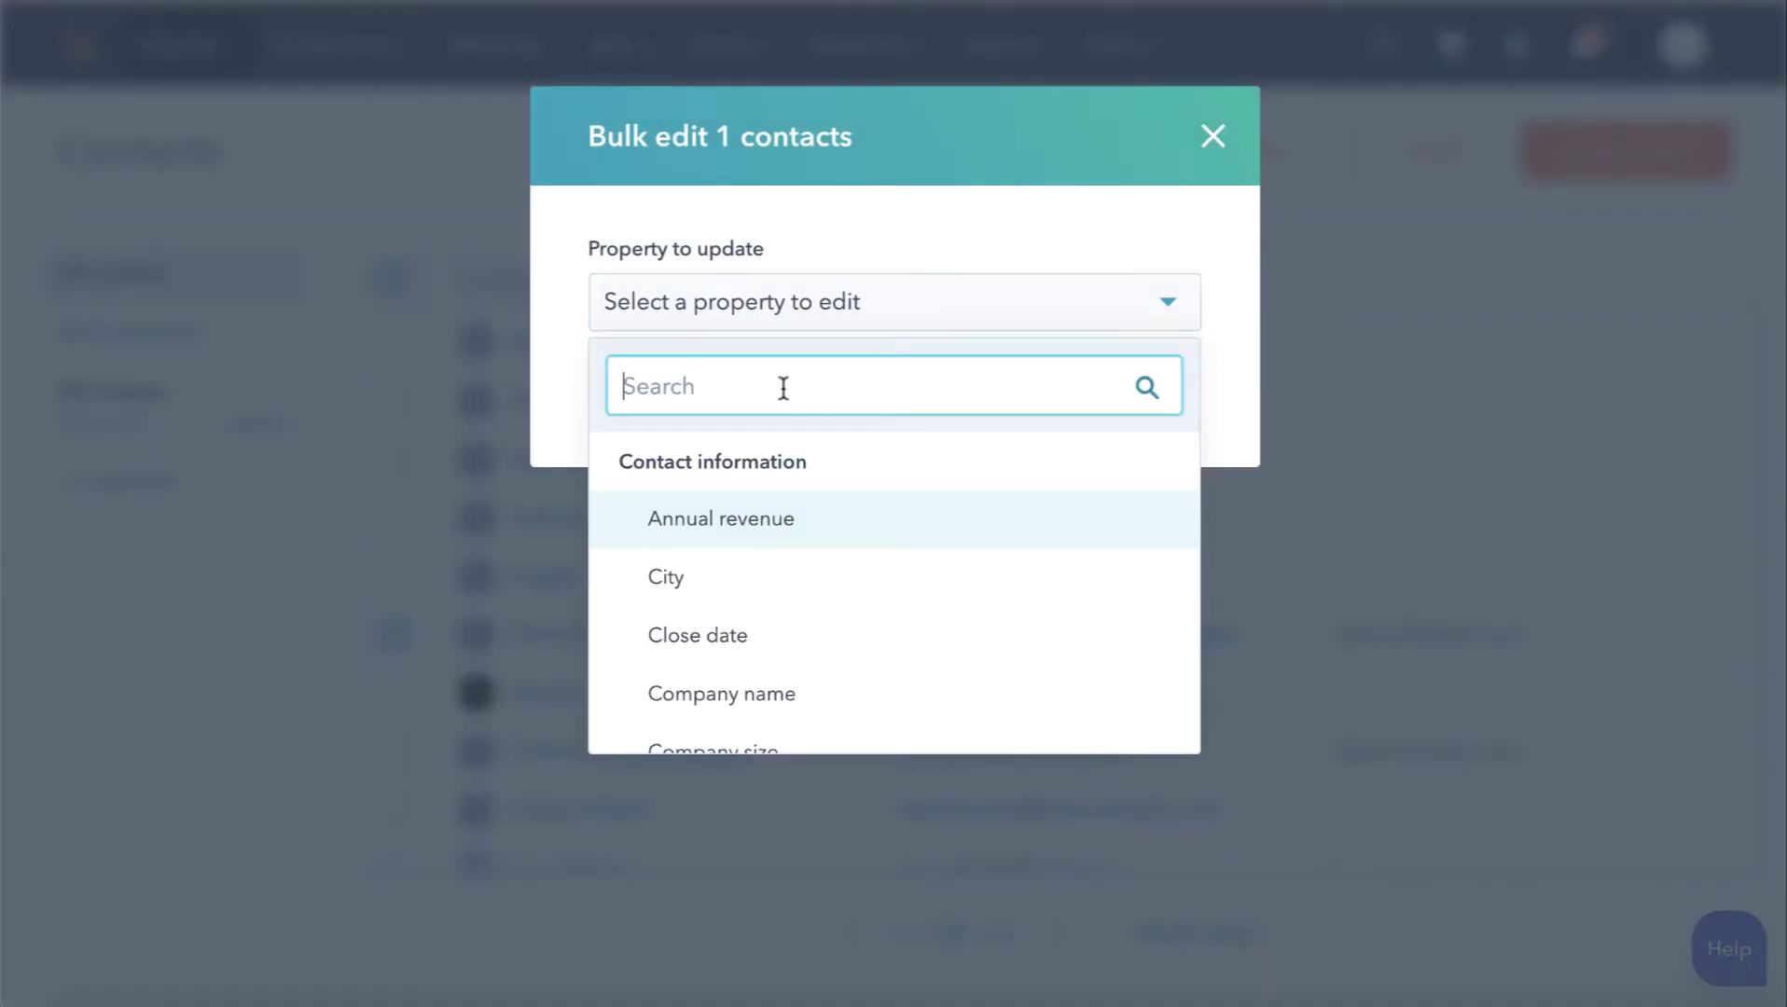
type("life")
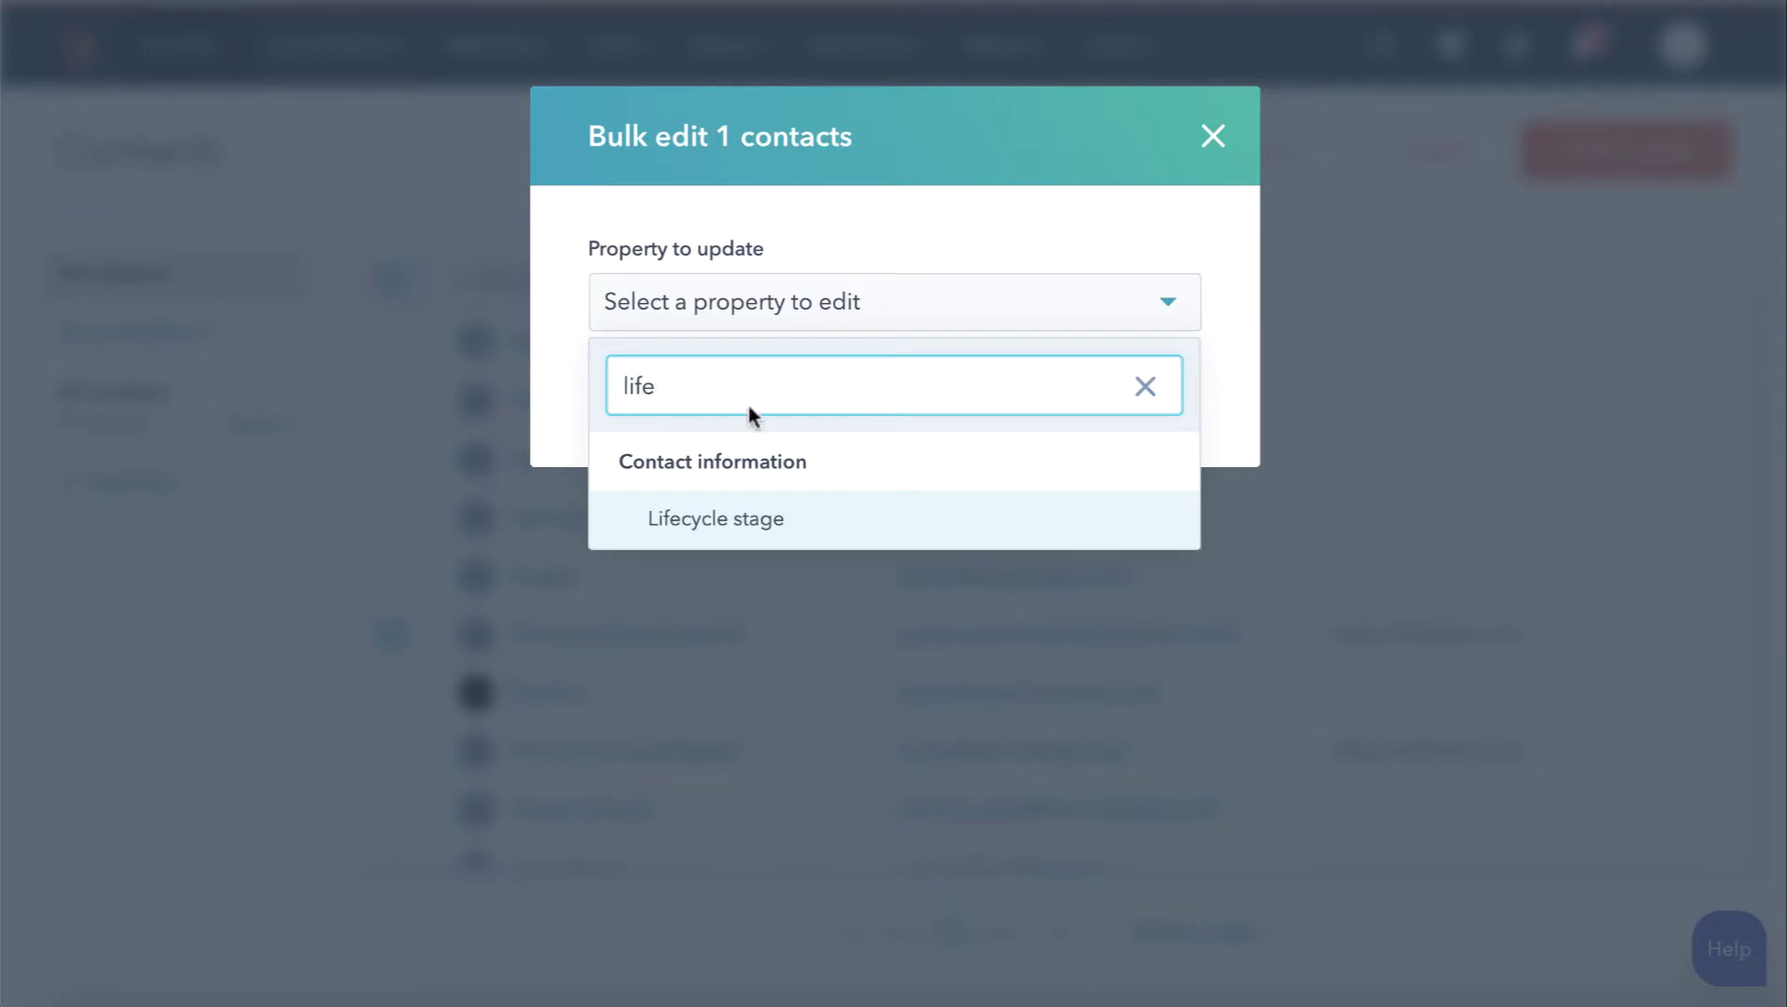
left_click(689, 518)
left_click(821, 456)
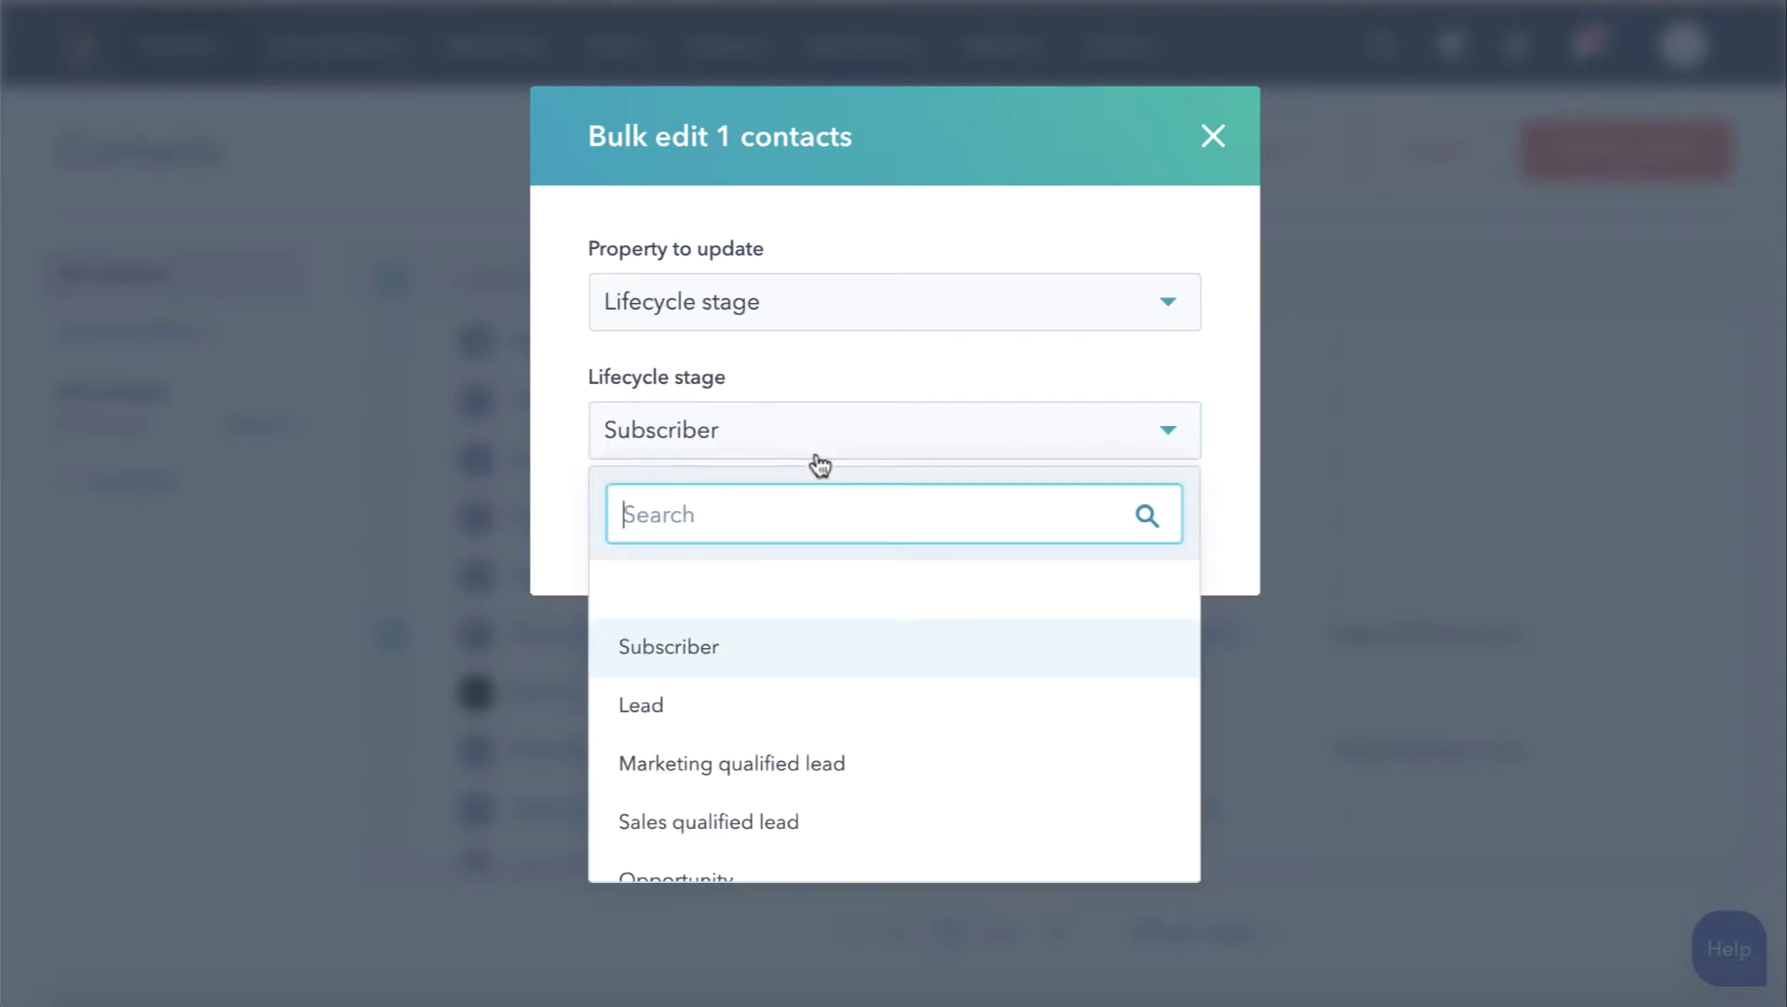
scroll(723, 728, "down", 2)
scroll(713, 753, "down", 1)
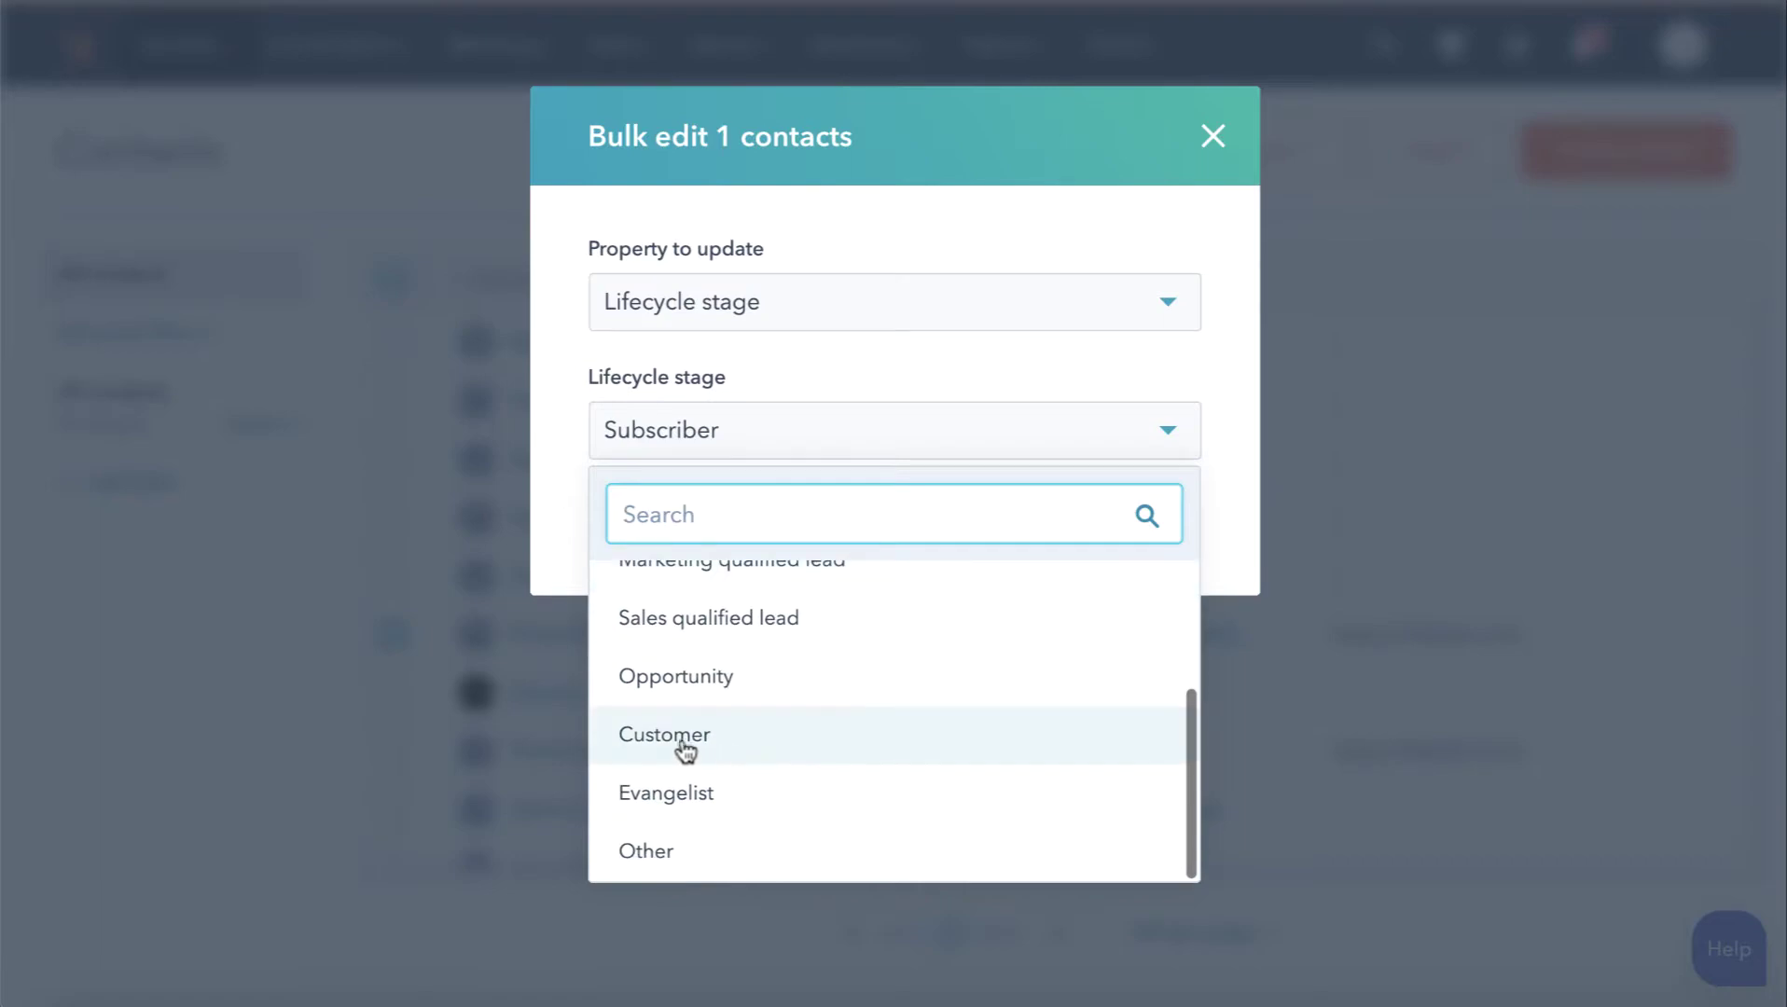
left_click(678, 744)
left_click(684, 558)
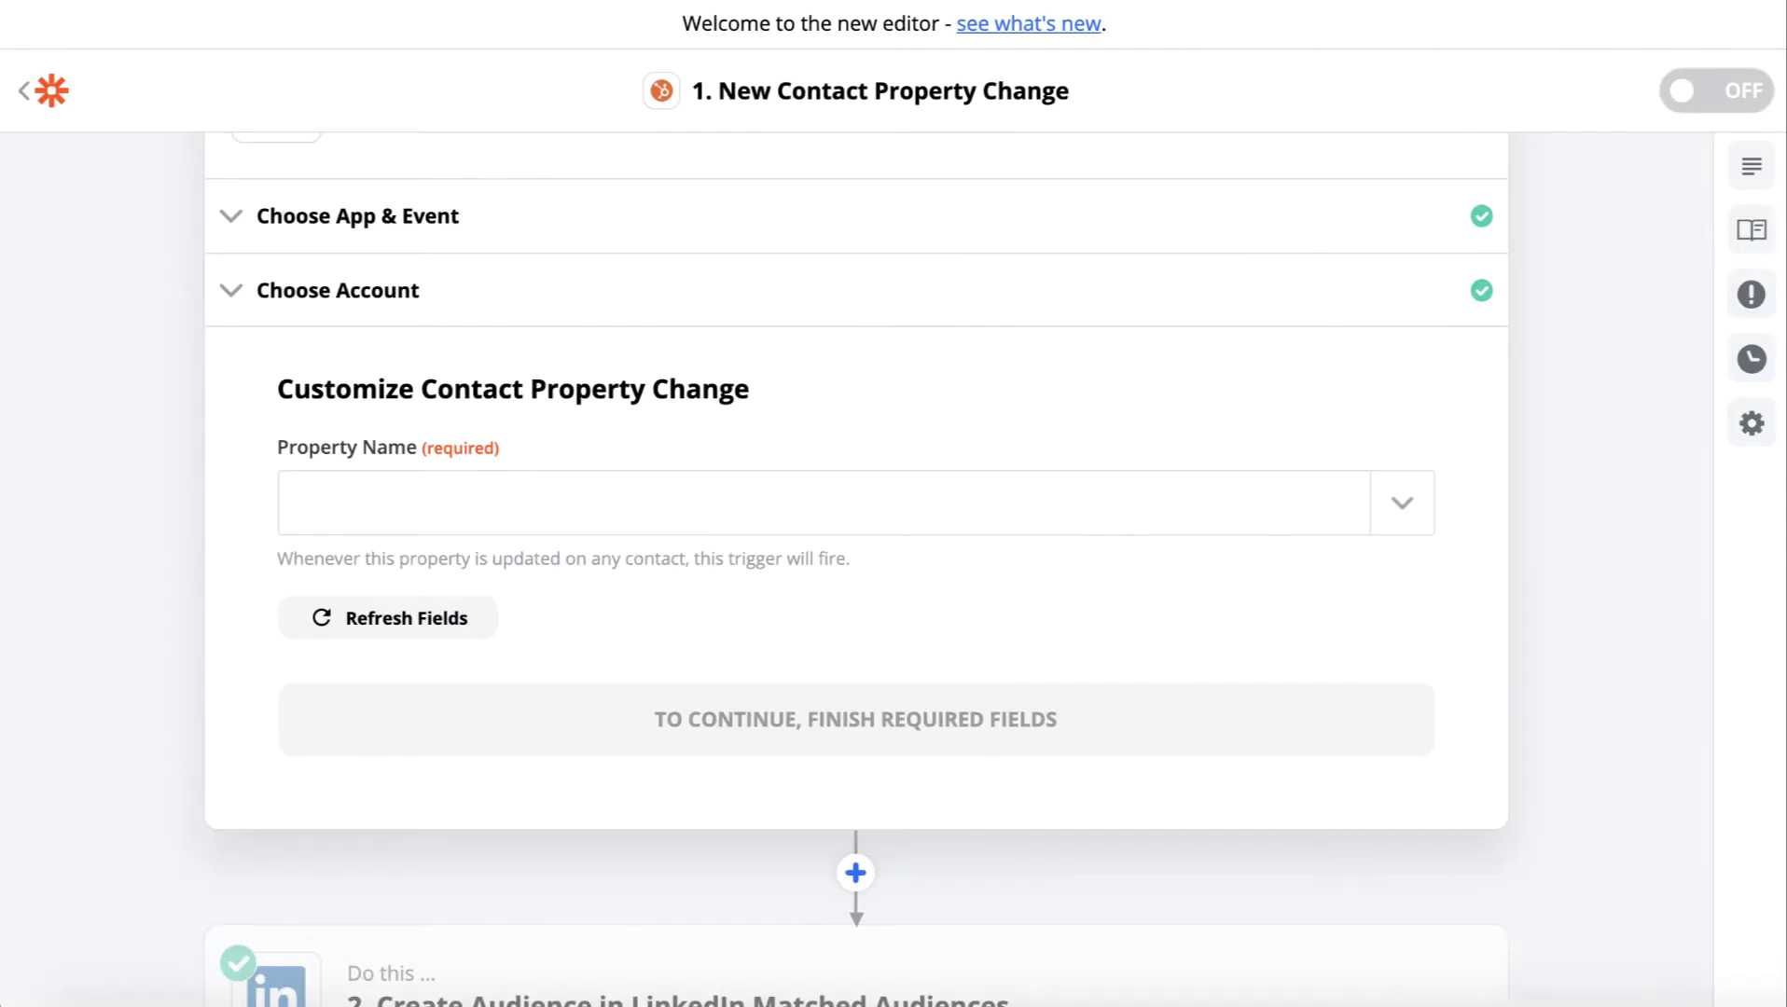
Back in Zapier, set the trigger's property name to Lifecycle Stage and continue to the data test.
left_click(731, 497)
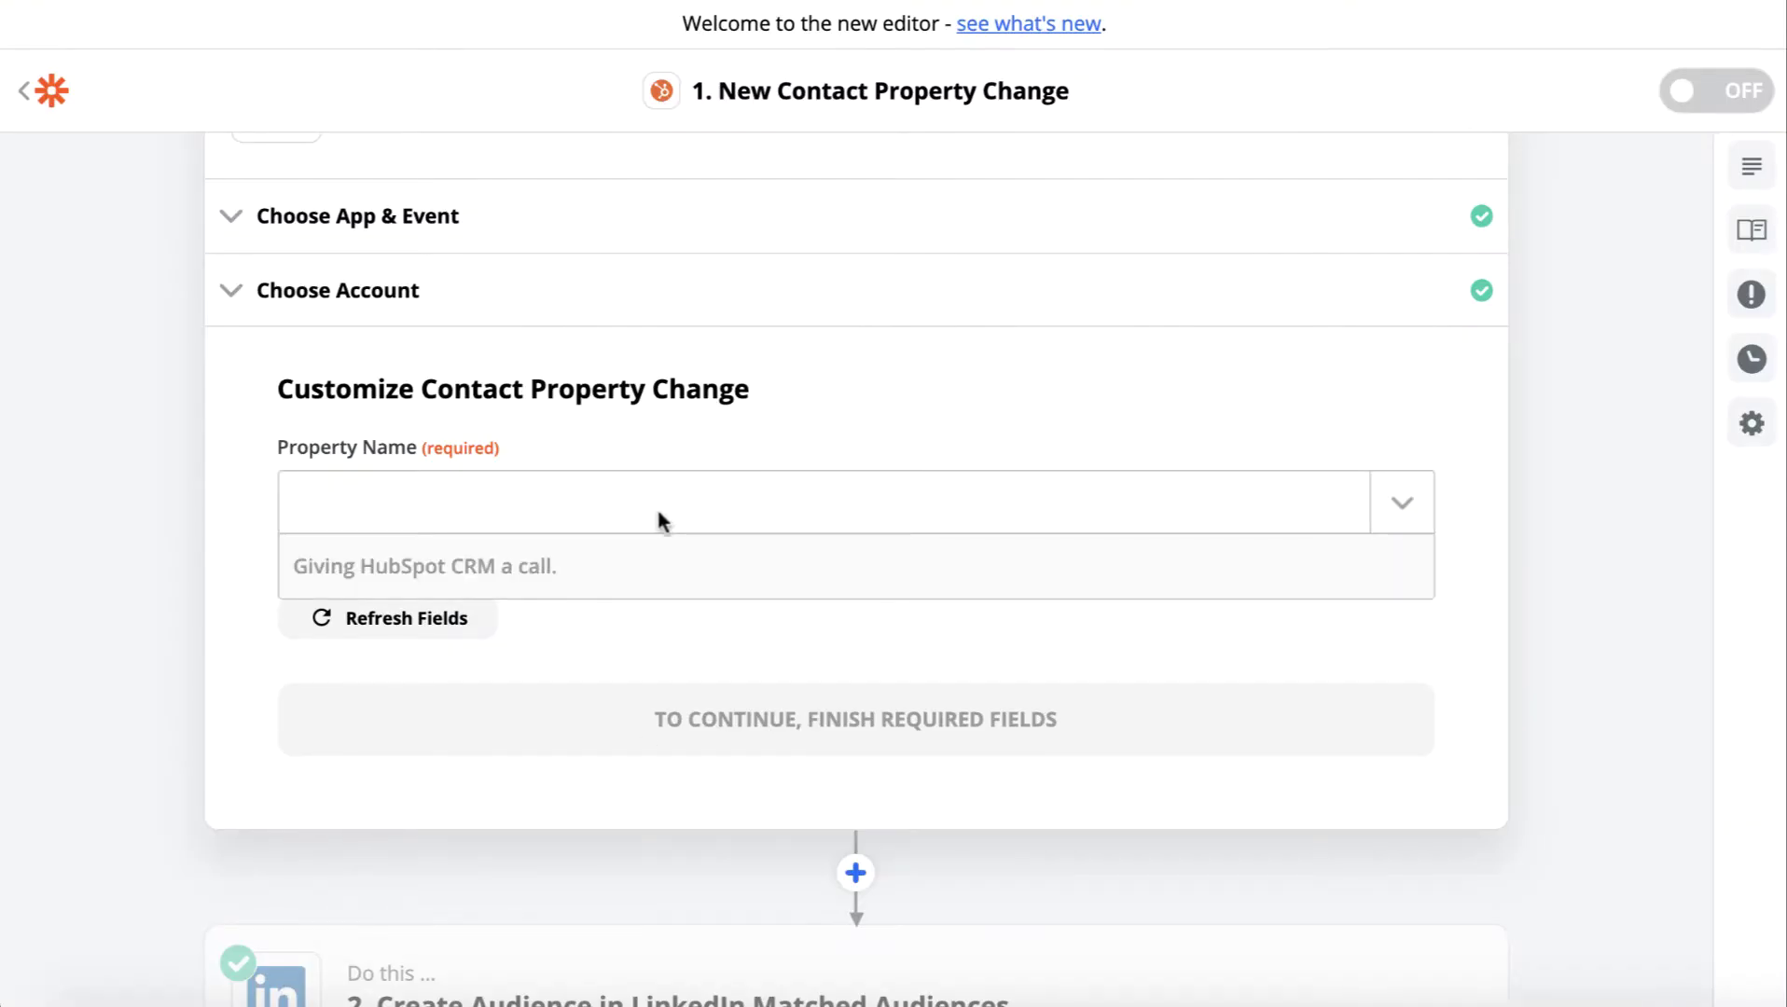
type("lifec")
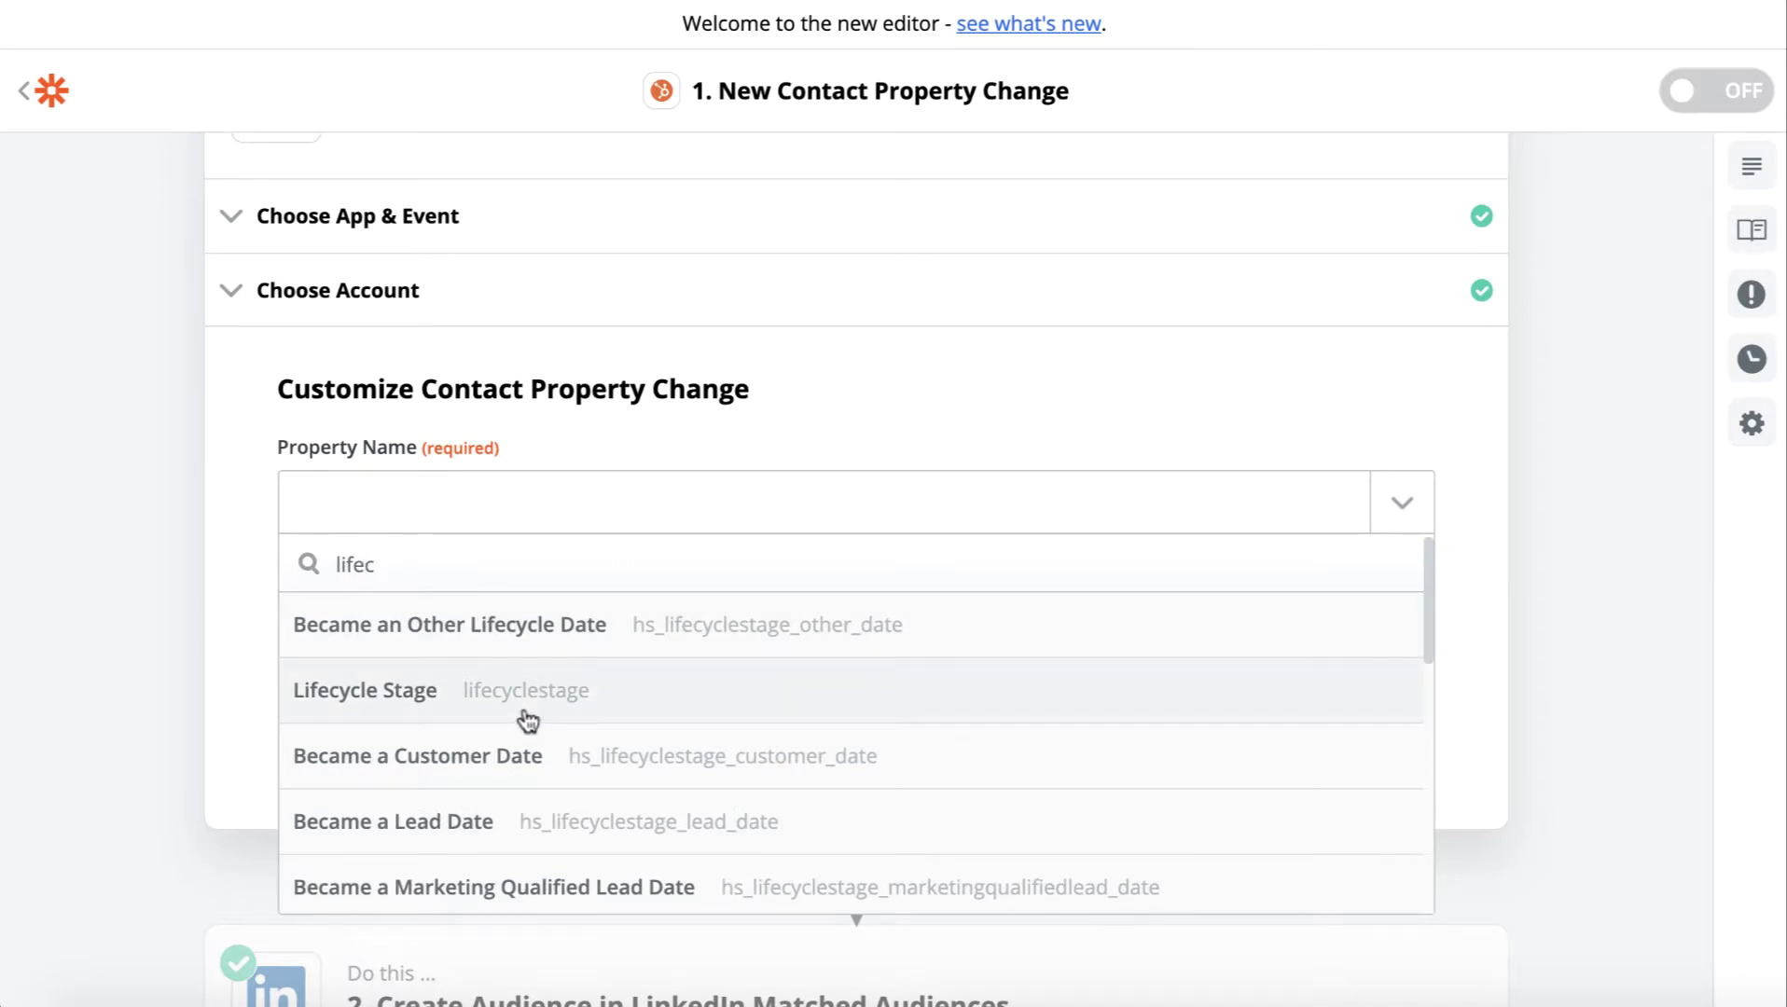
left_click(525, 700)
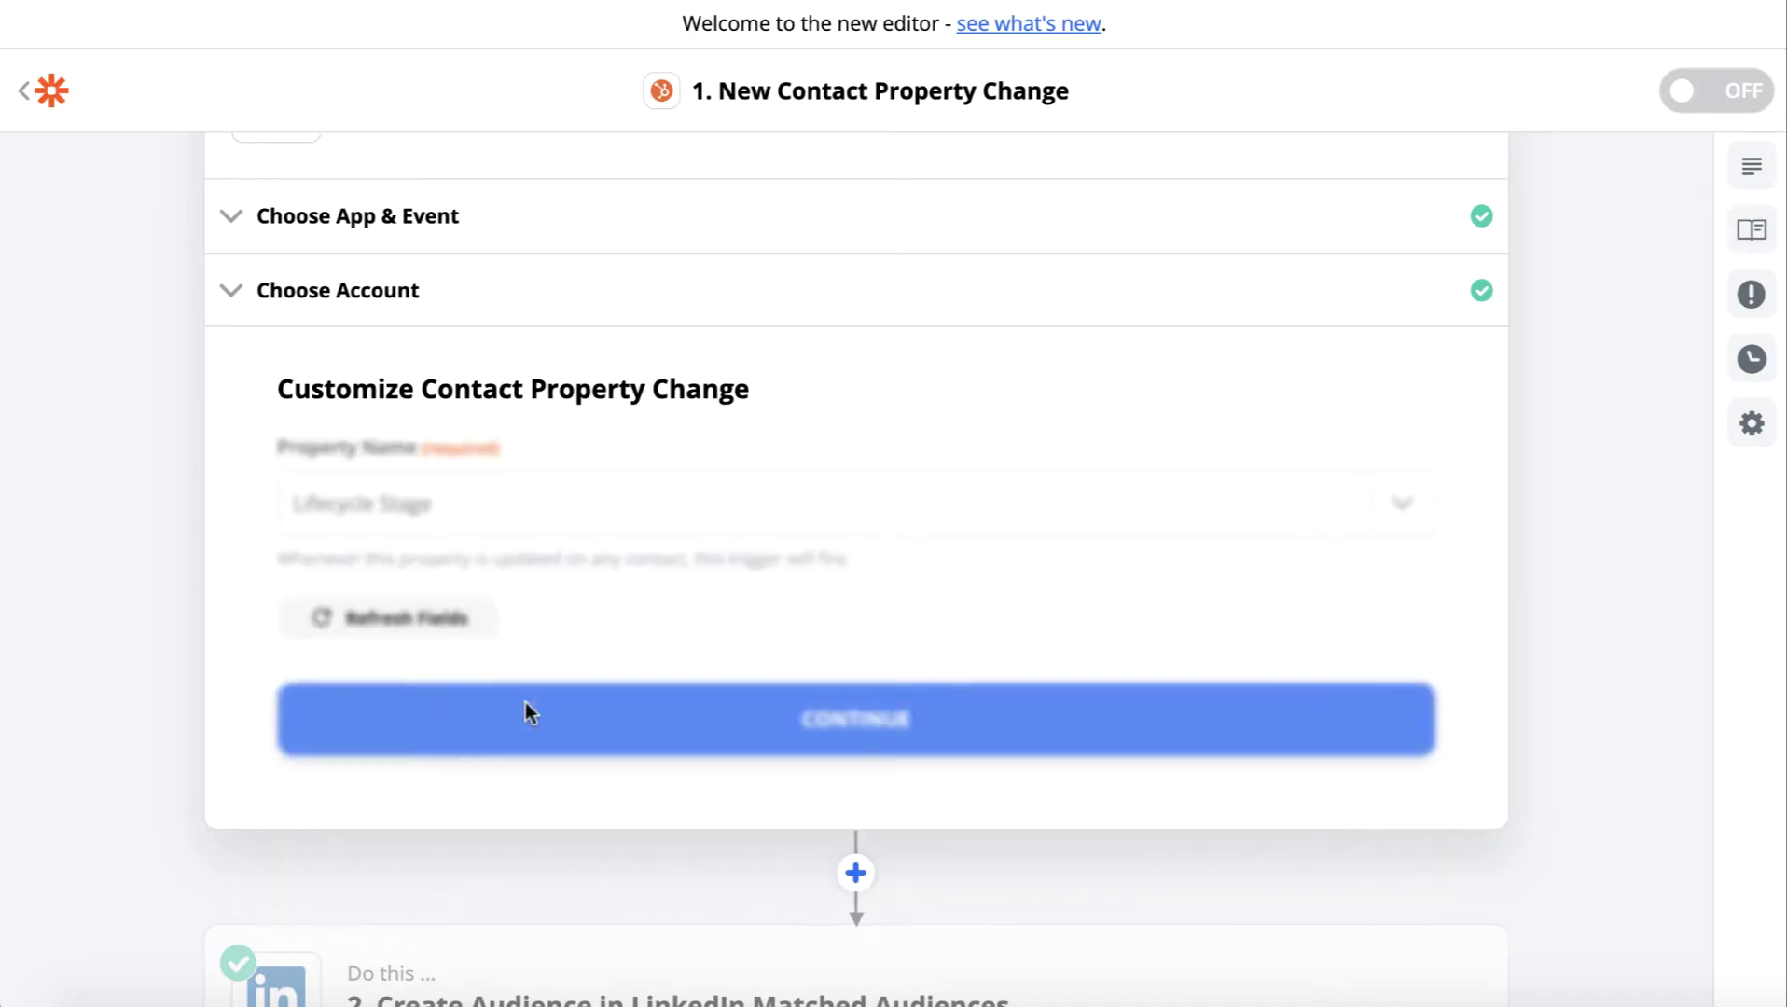
left_click(856, 723)
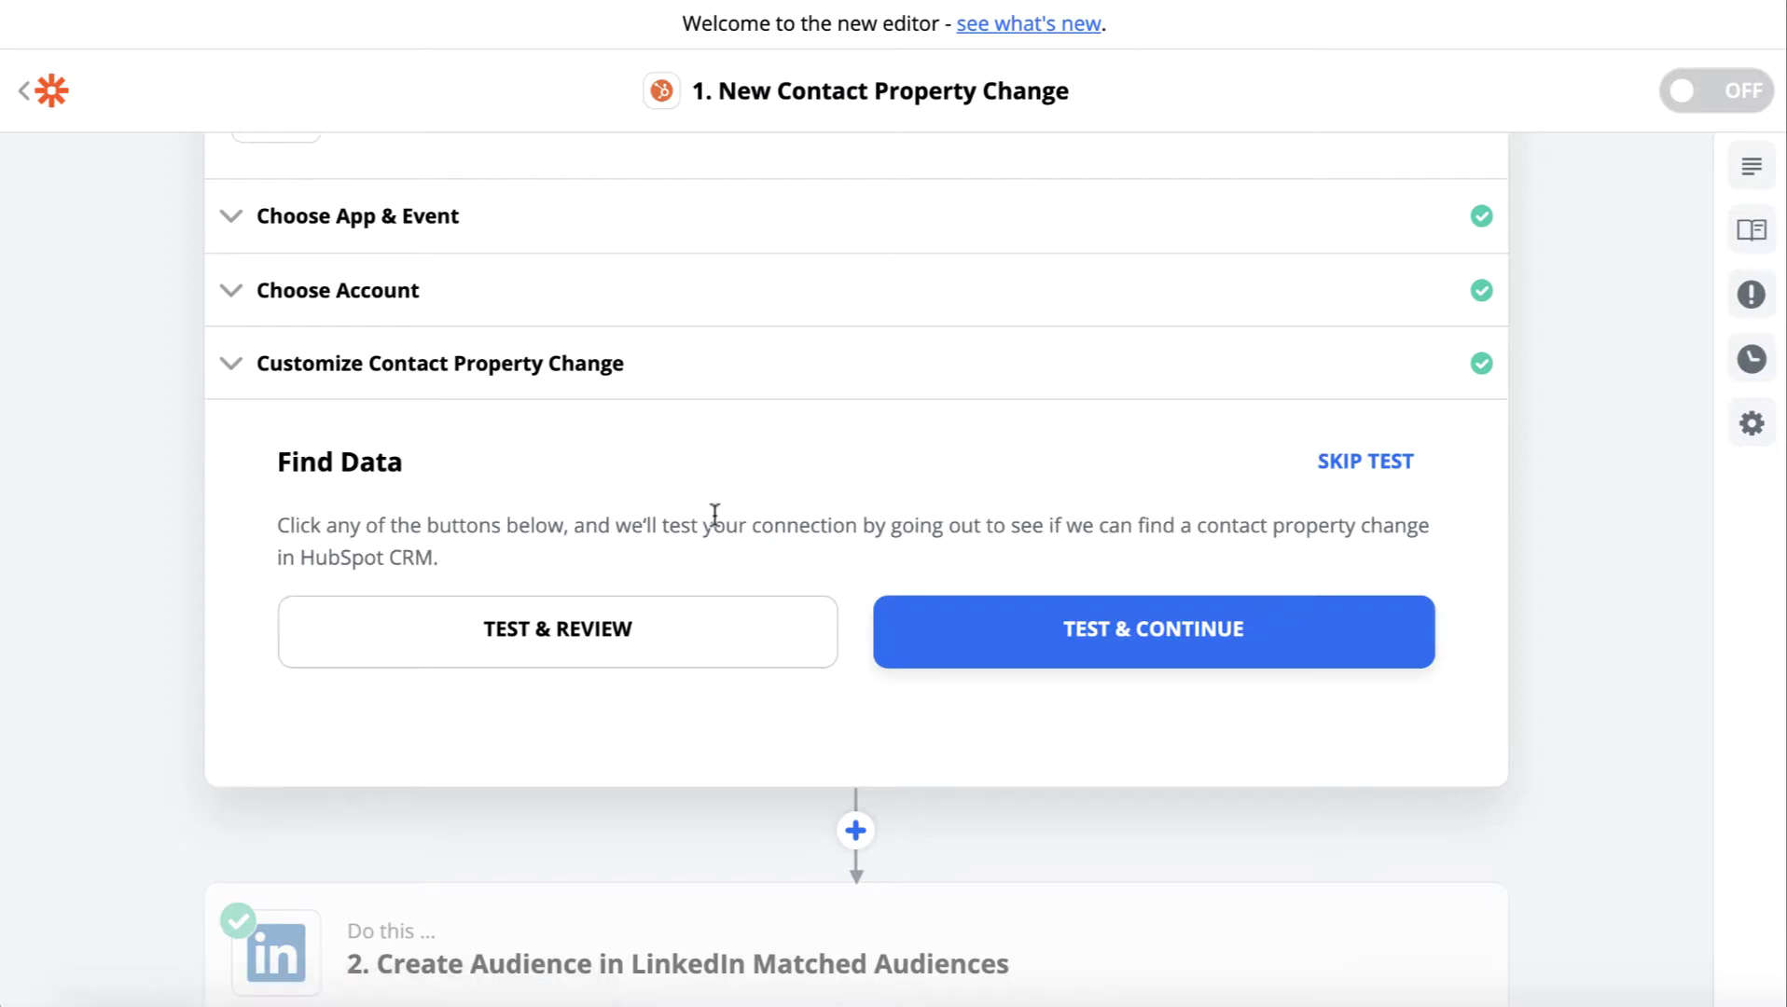
Test the HubSpot trigger, review the sample it pulls in, and finish editing the trigger.
scroll(609, 510, "down", 2)
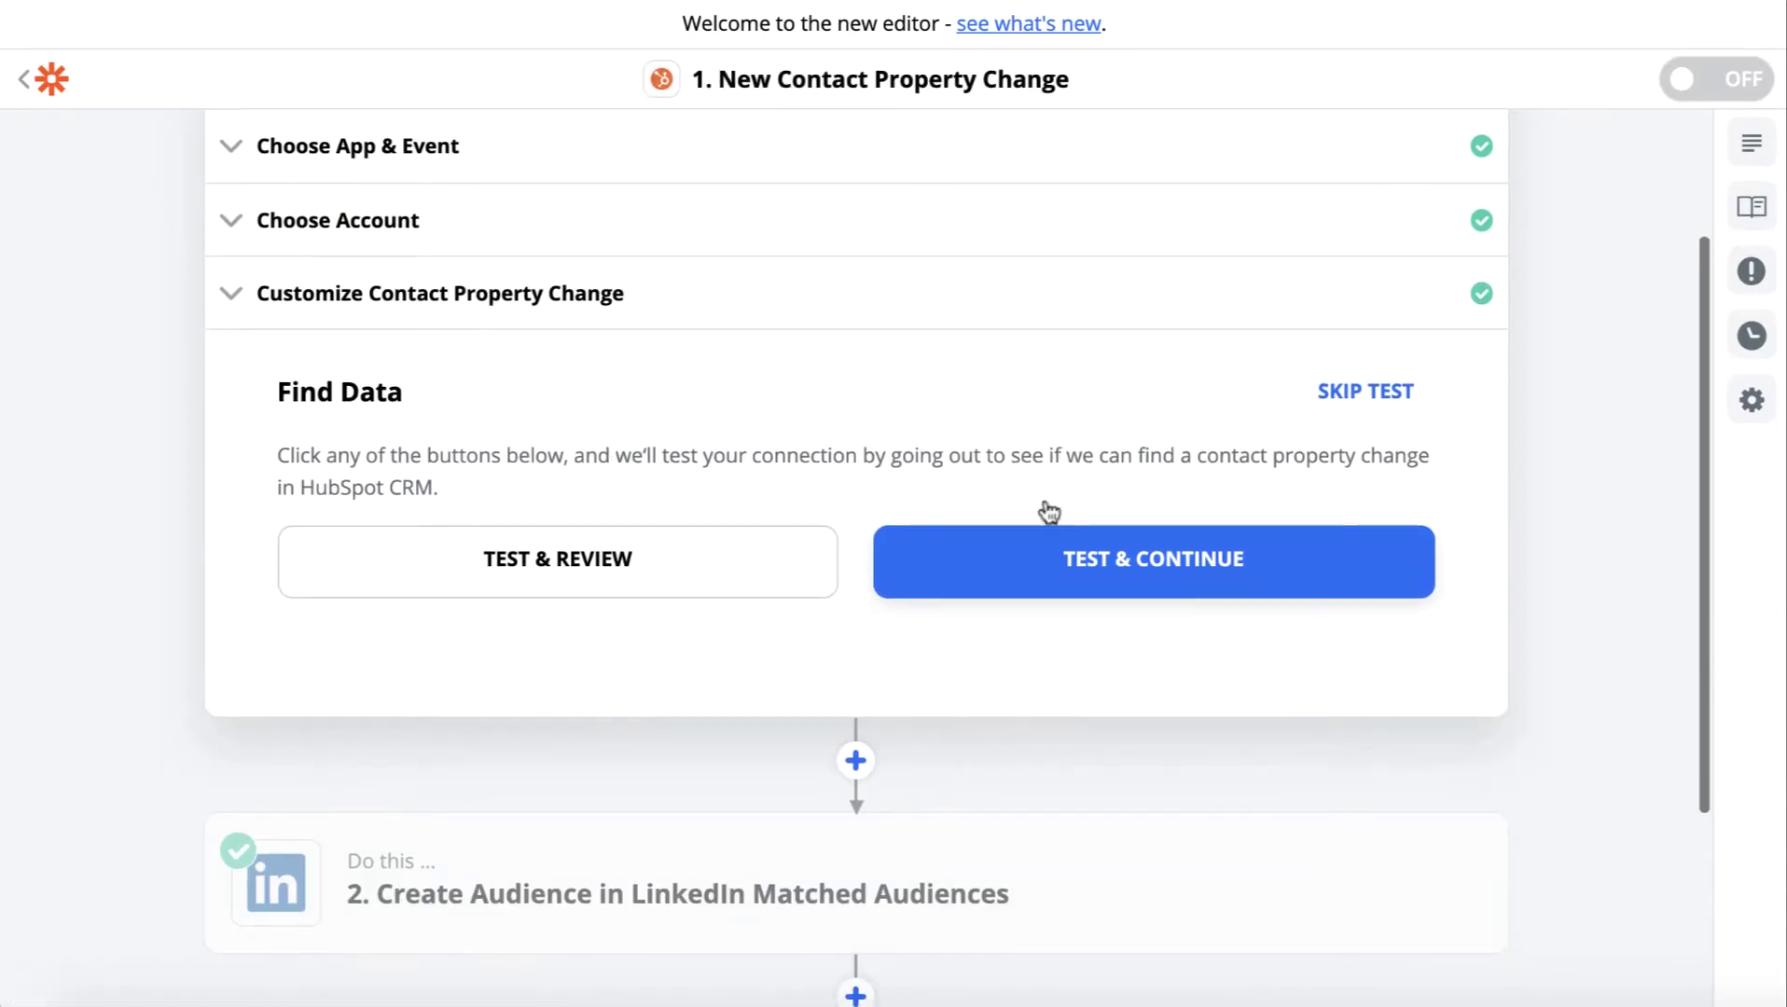
left_click(587, 563)
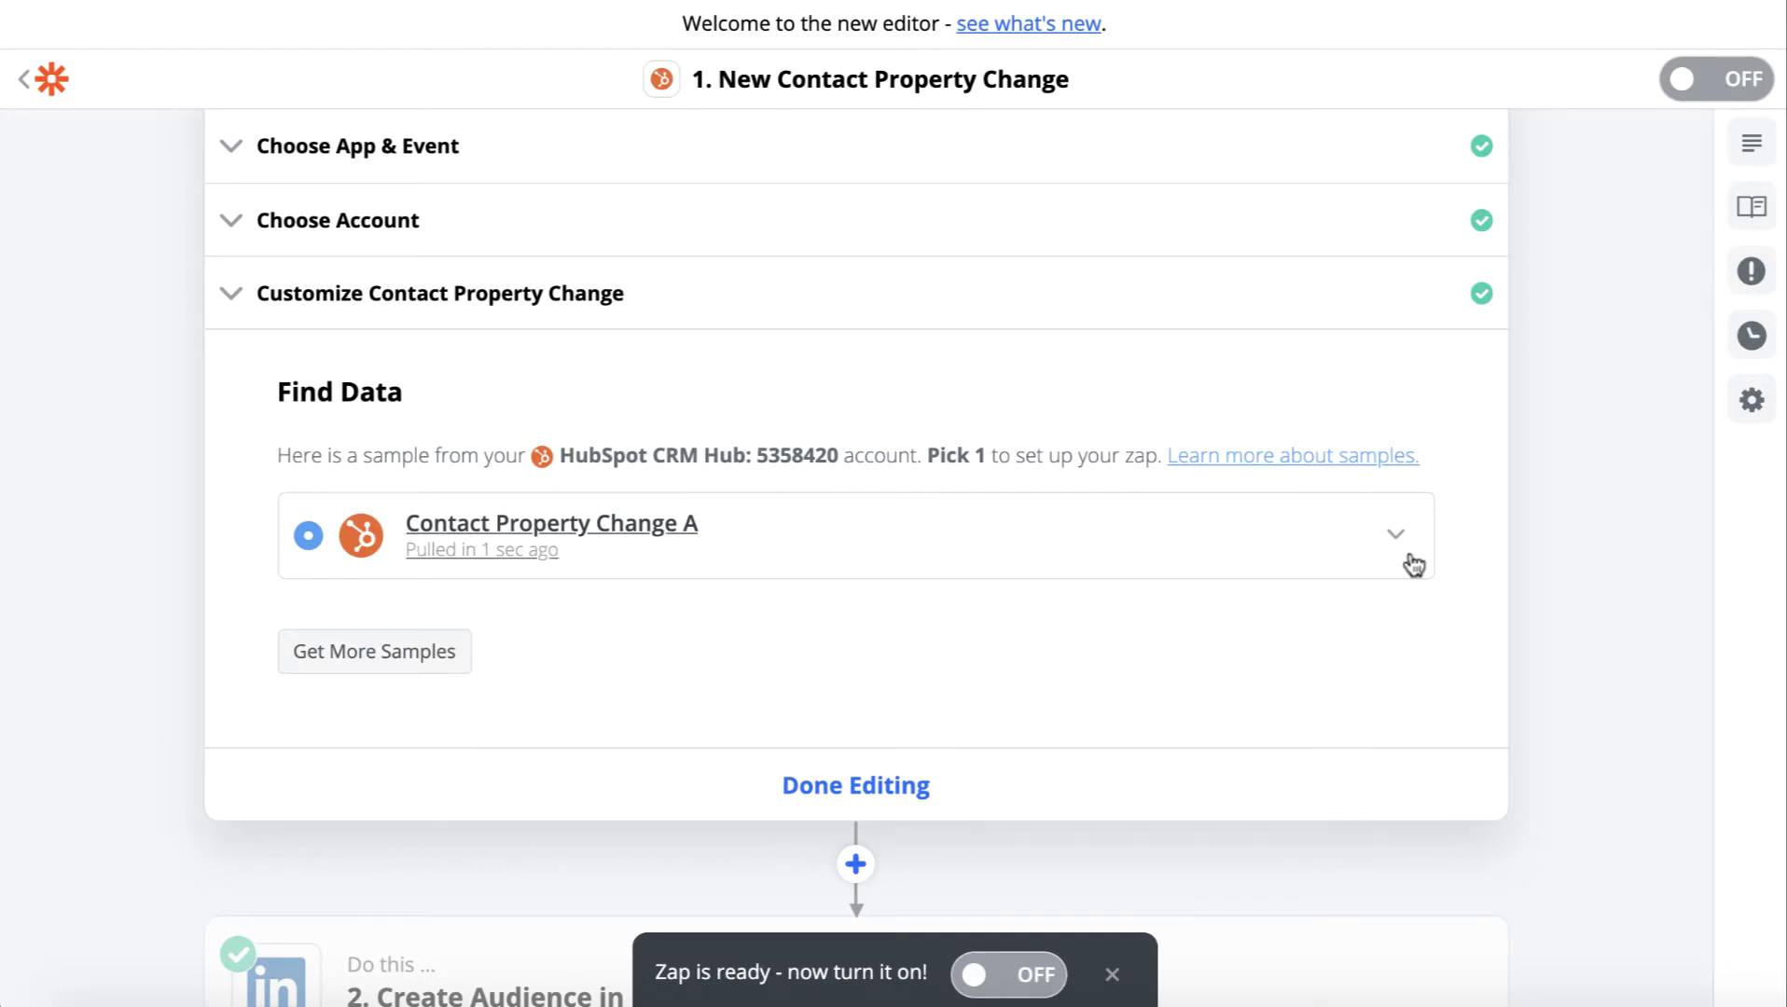
left_click(1397, 541)
left_click(1400, 546)
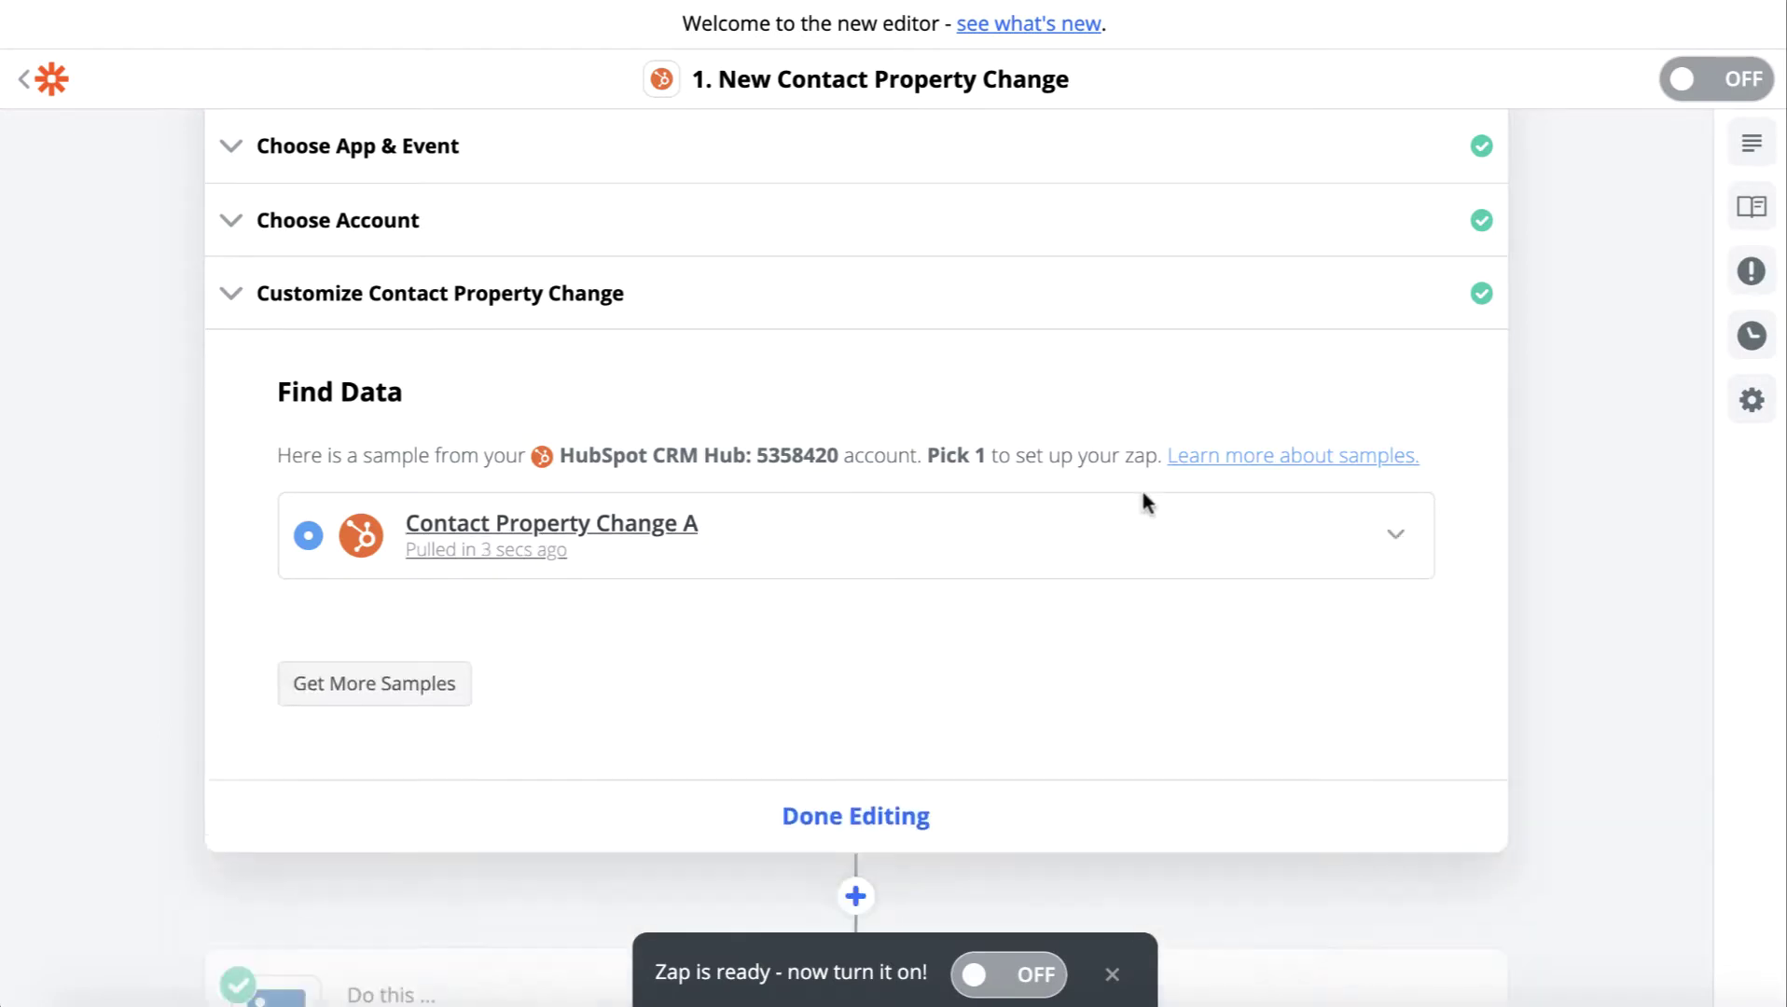
scroll(1145, 503, "down", 2)
left_click(874, 610)
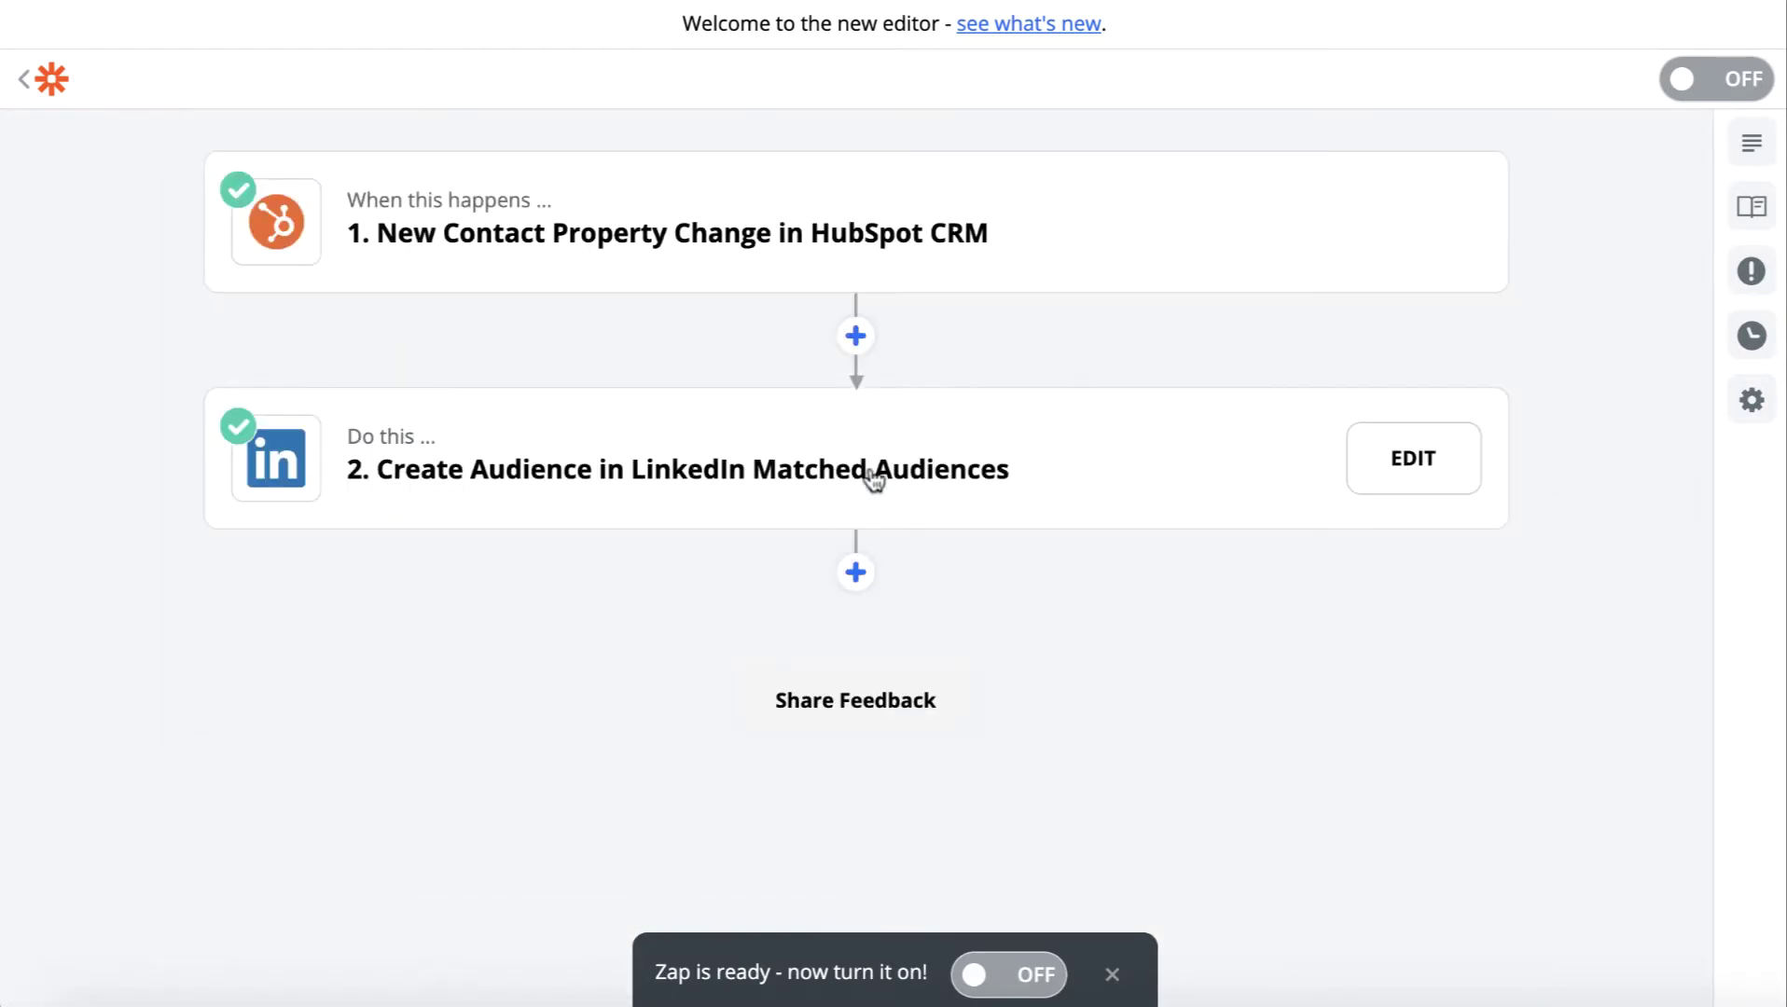
Add a Filter step between the HubSpot trigger and the LinkedIn Matched Audiences action.
left_click(852, 338)
type("filter")
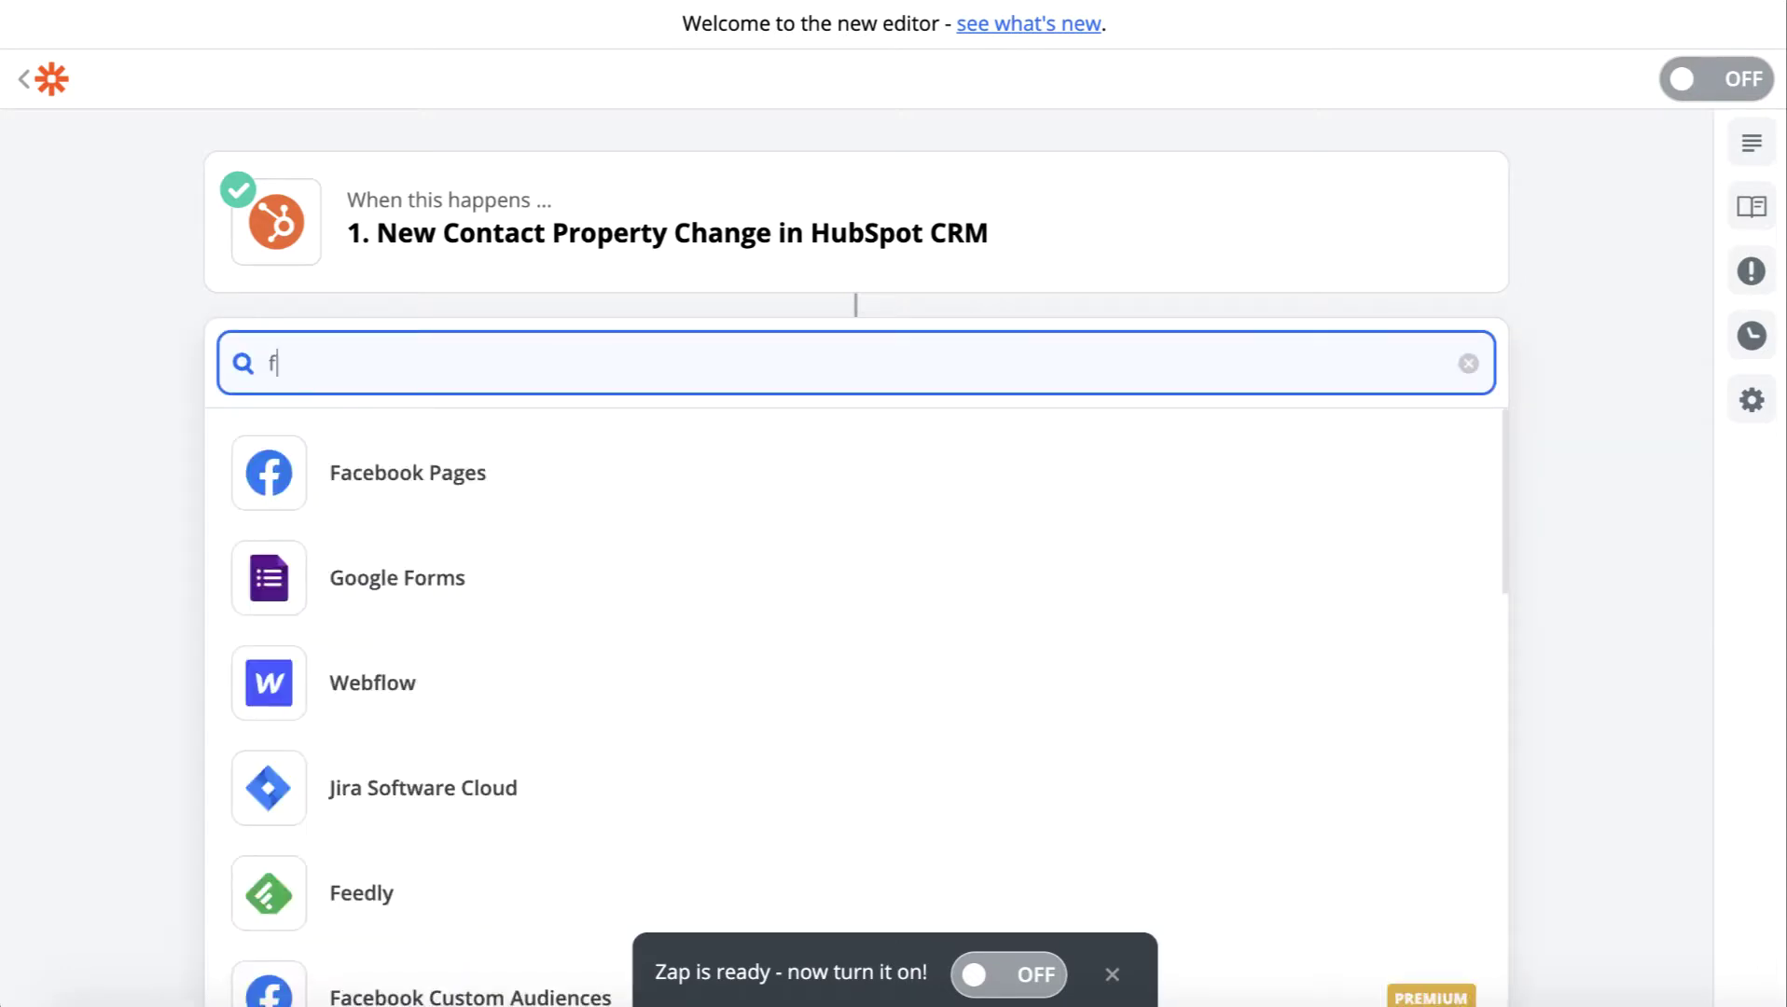
left_click(679, 508)
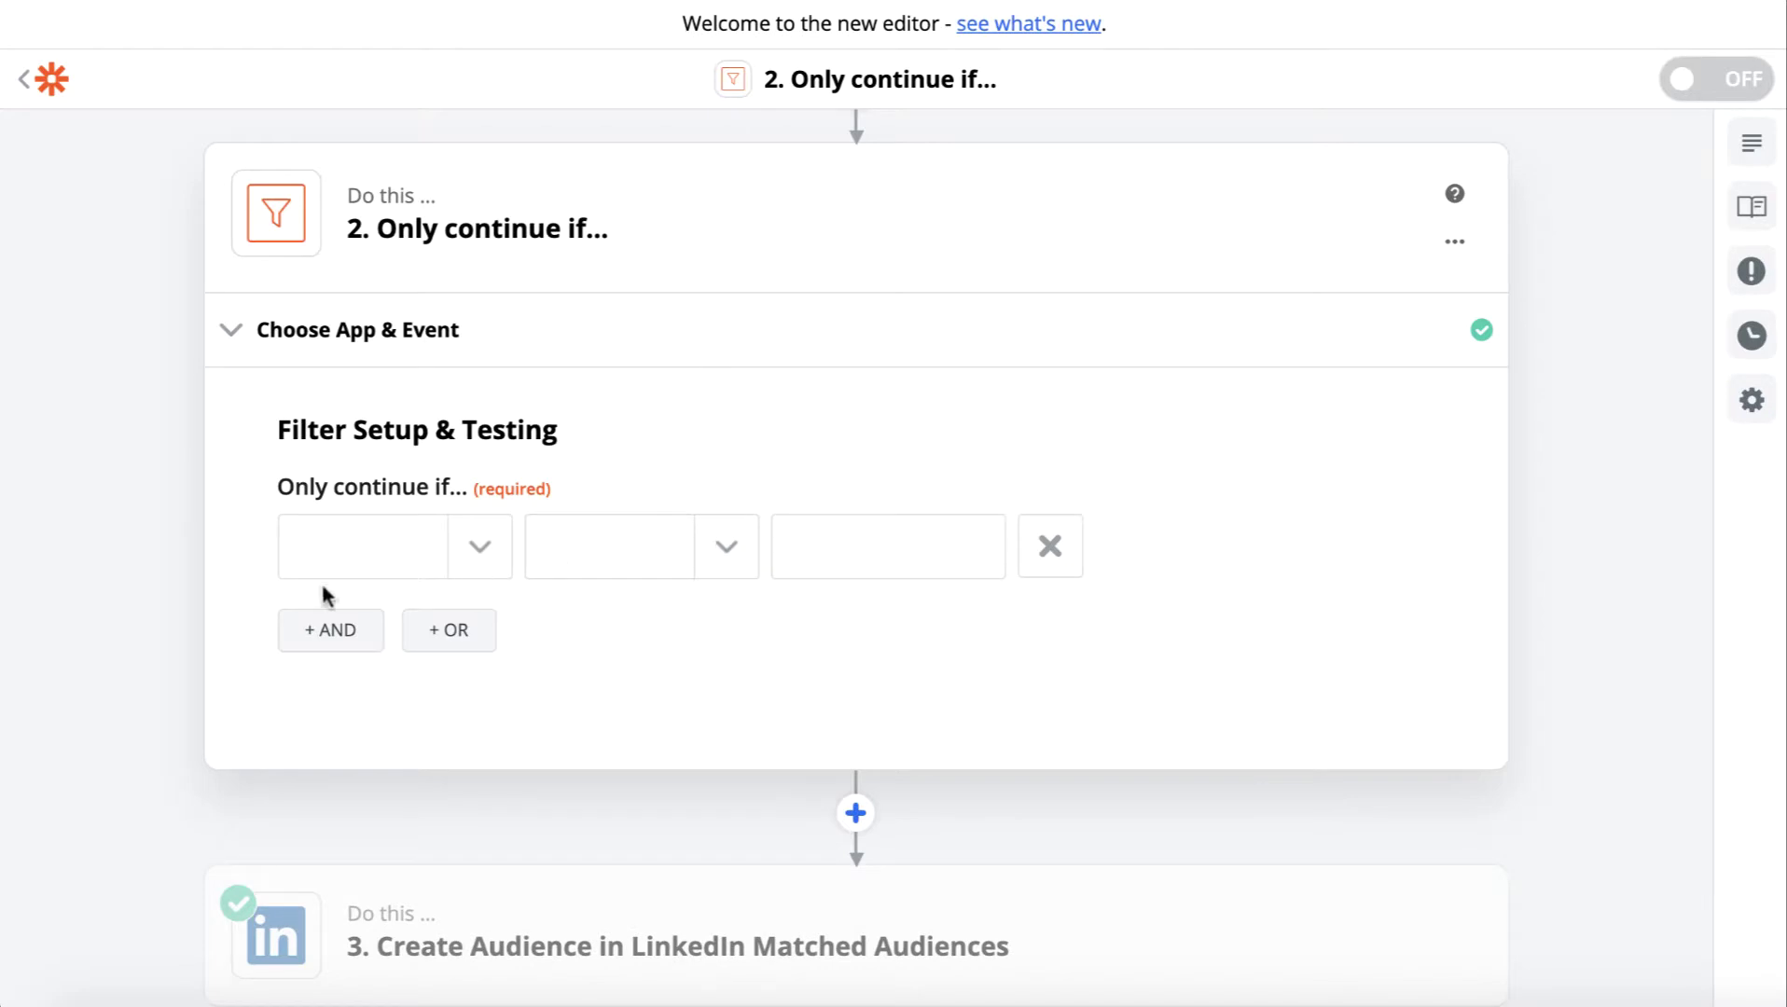
Set the filter to continue only if Lifecycle Stage (Text) Contains "customer", test it, and finish editing the step.
left_click(504, 547)
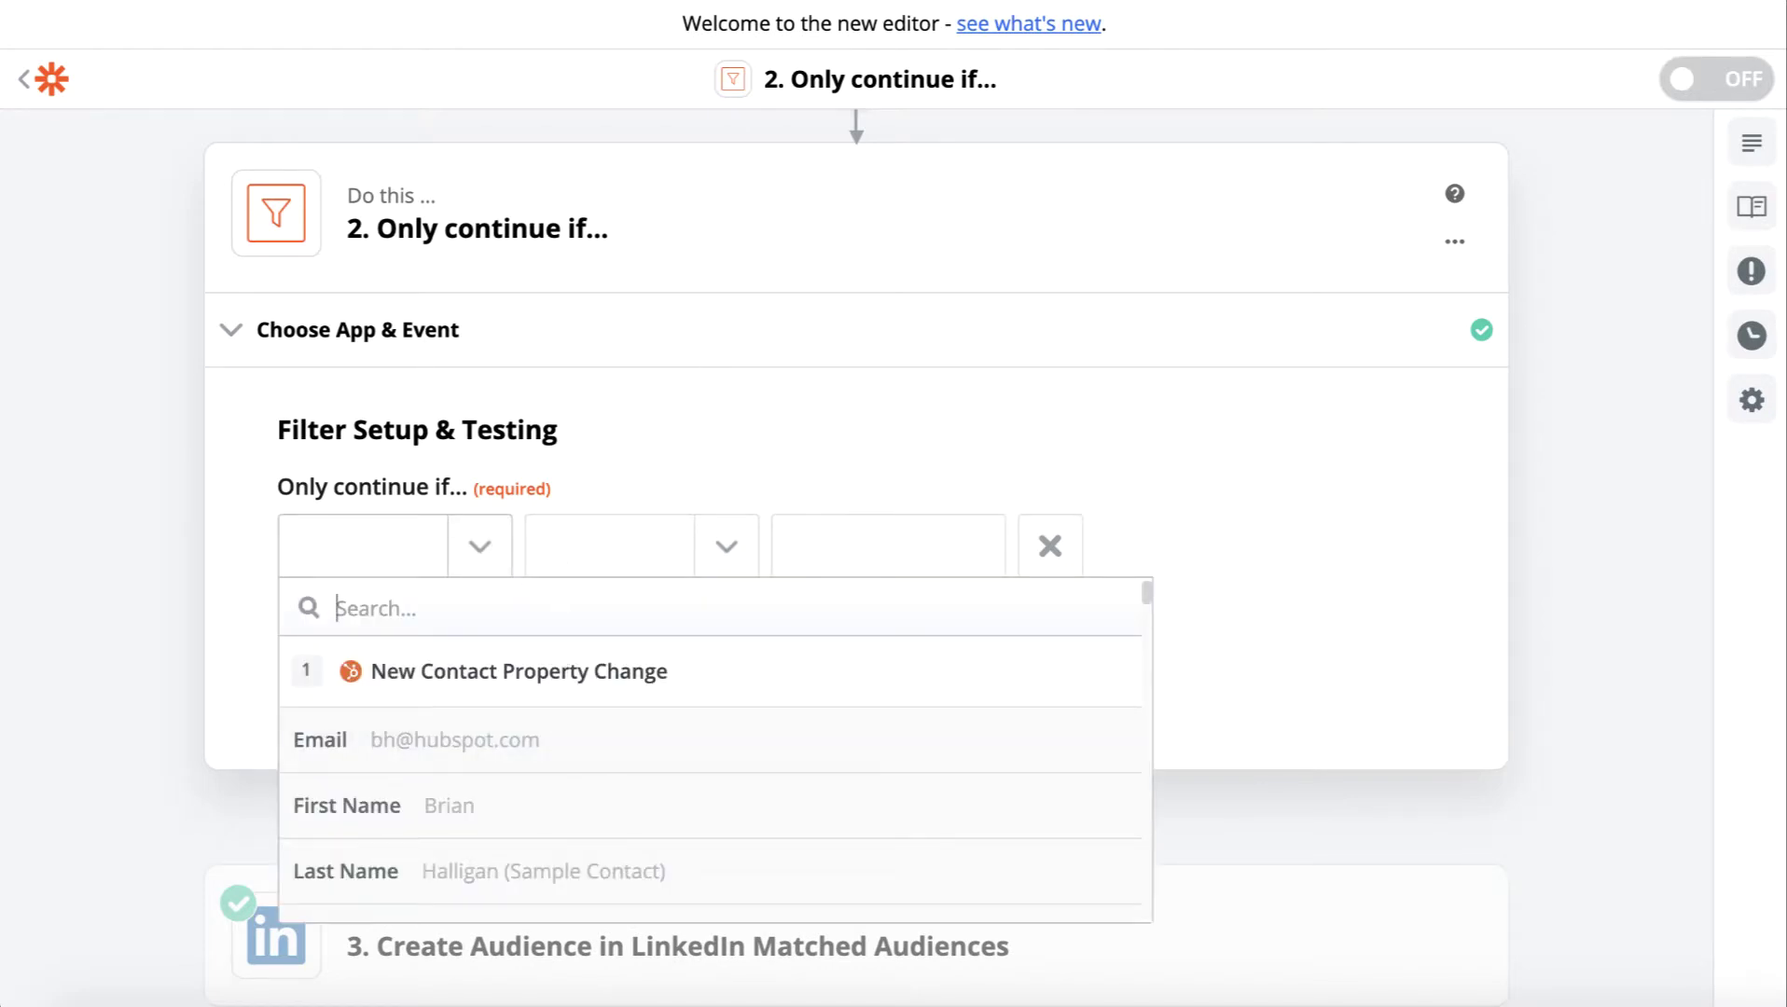
type("lifec")
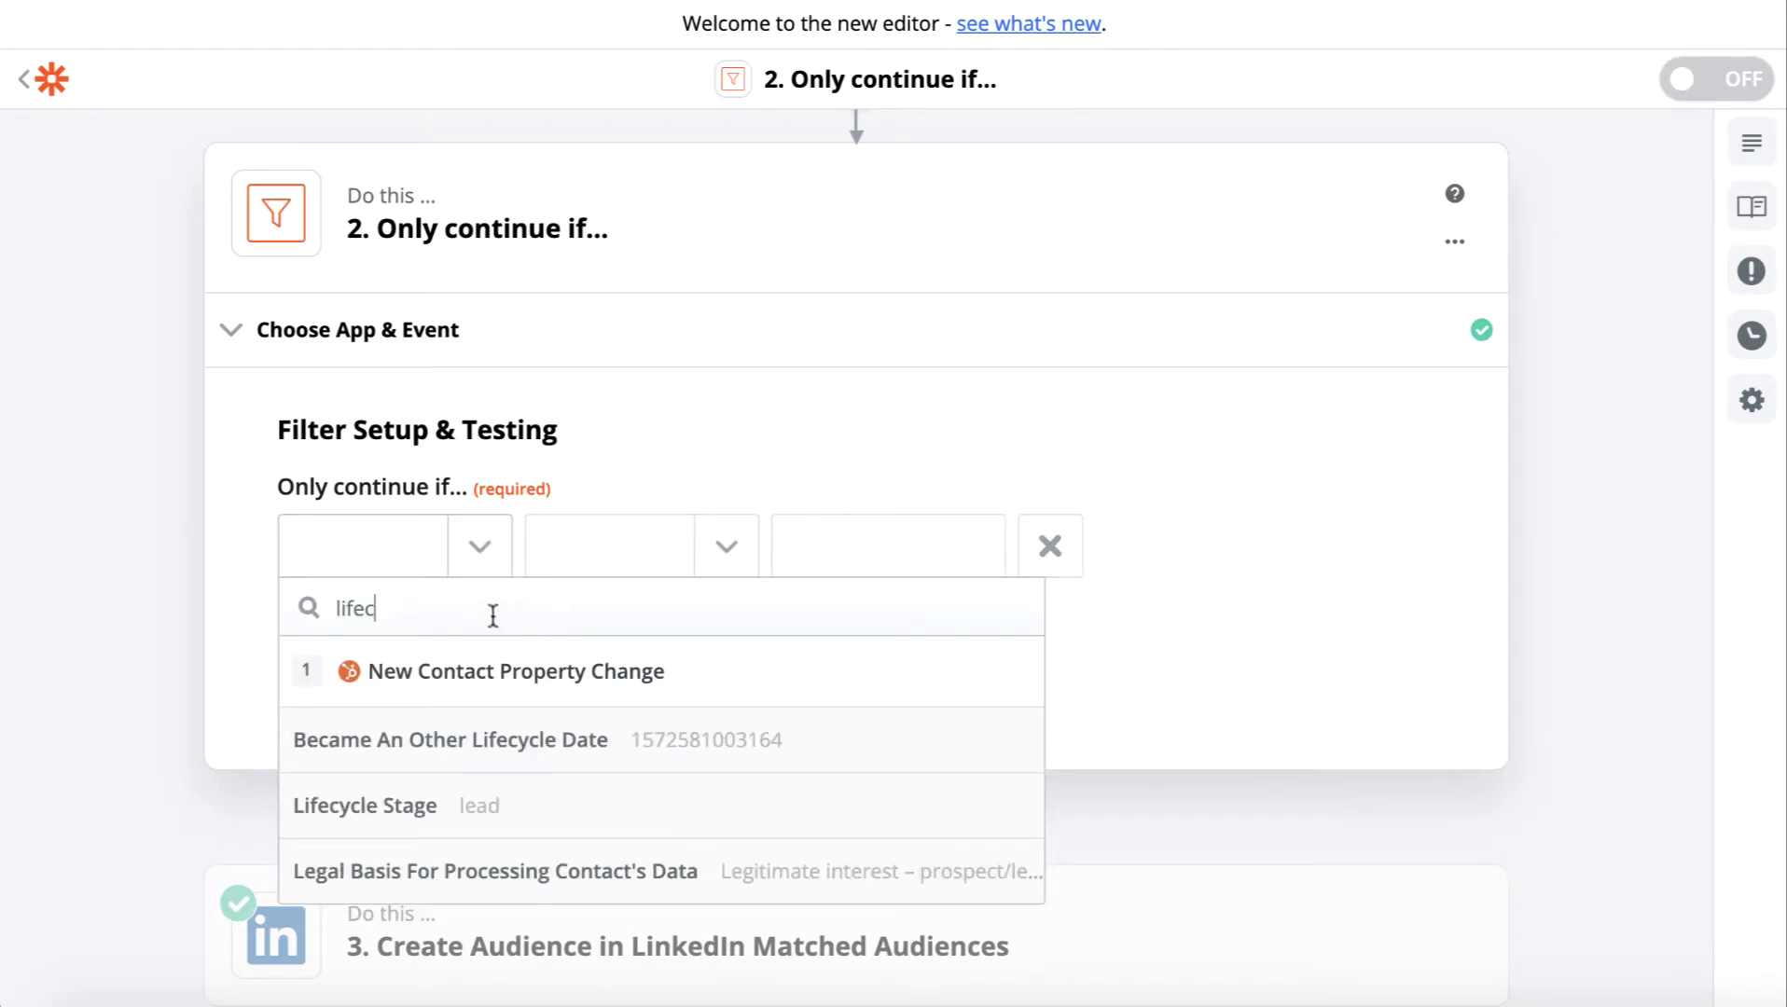
left_click(616, 795)
left_click(716, 561)
left_click(634, 670)
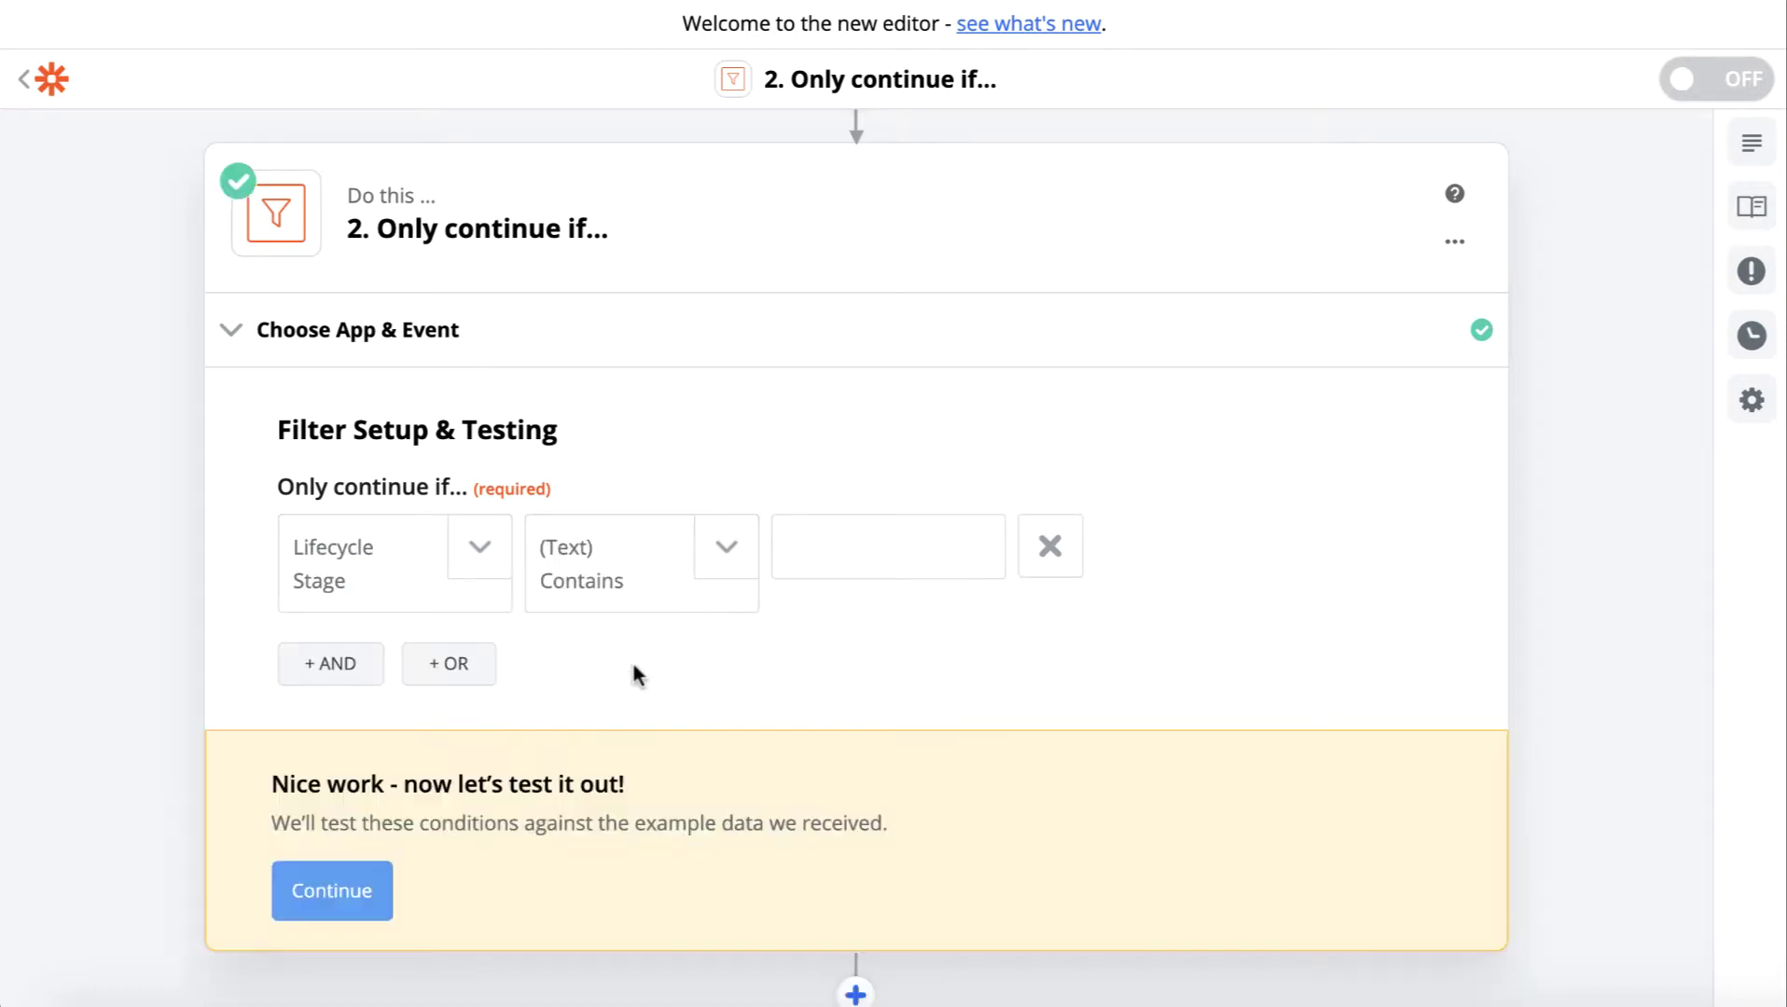
type("customer")
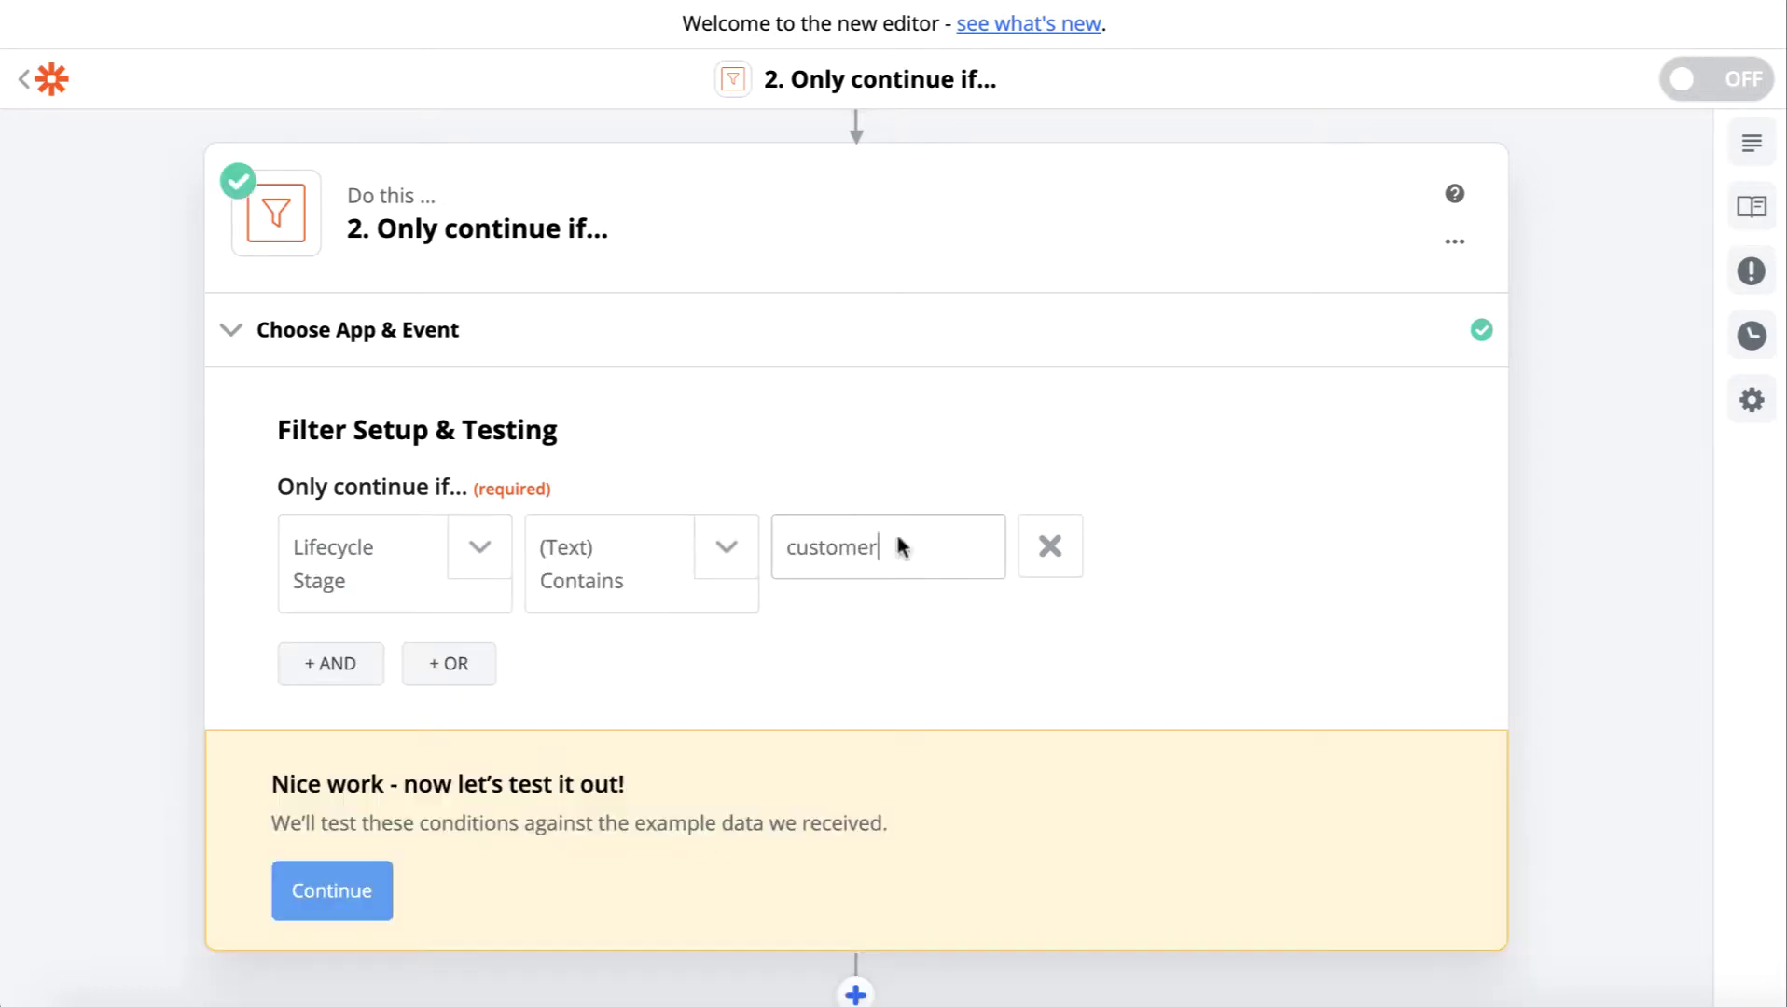
left_click(335, 891)
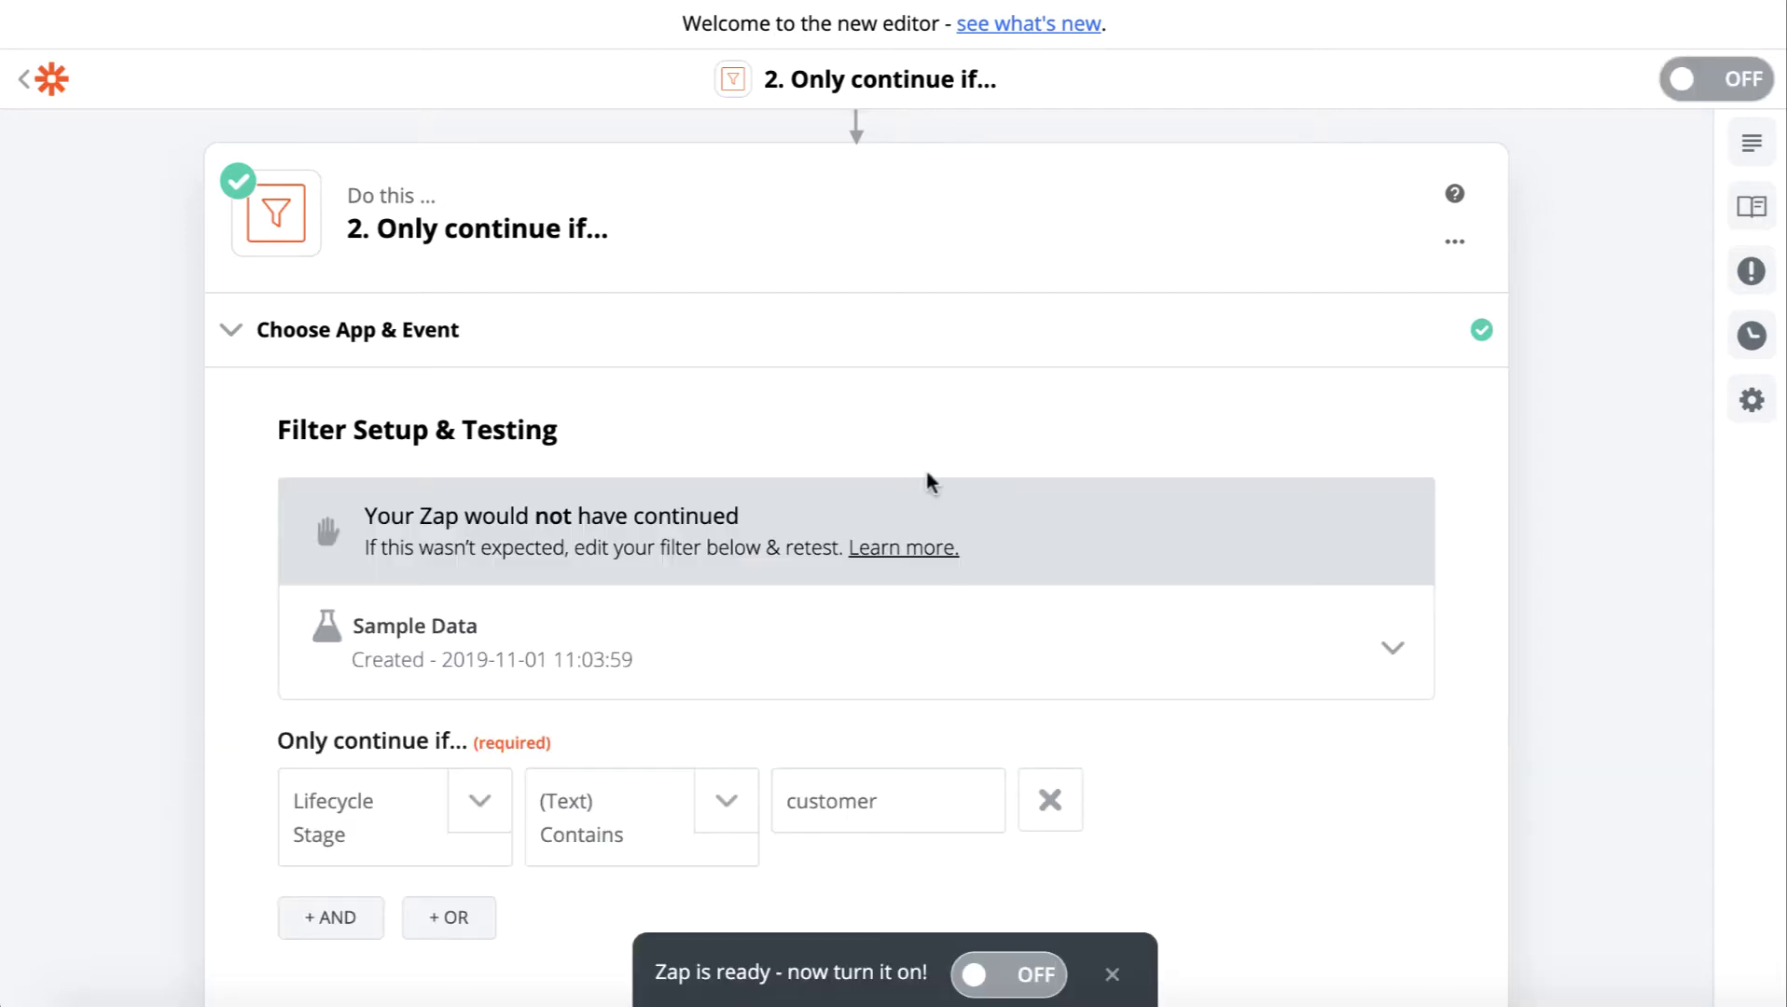
scroll(700, 391, "down", 5)
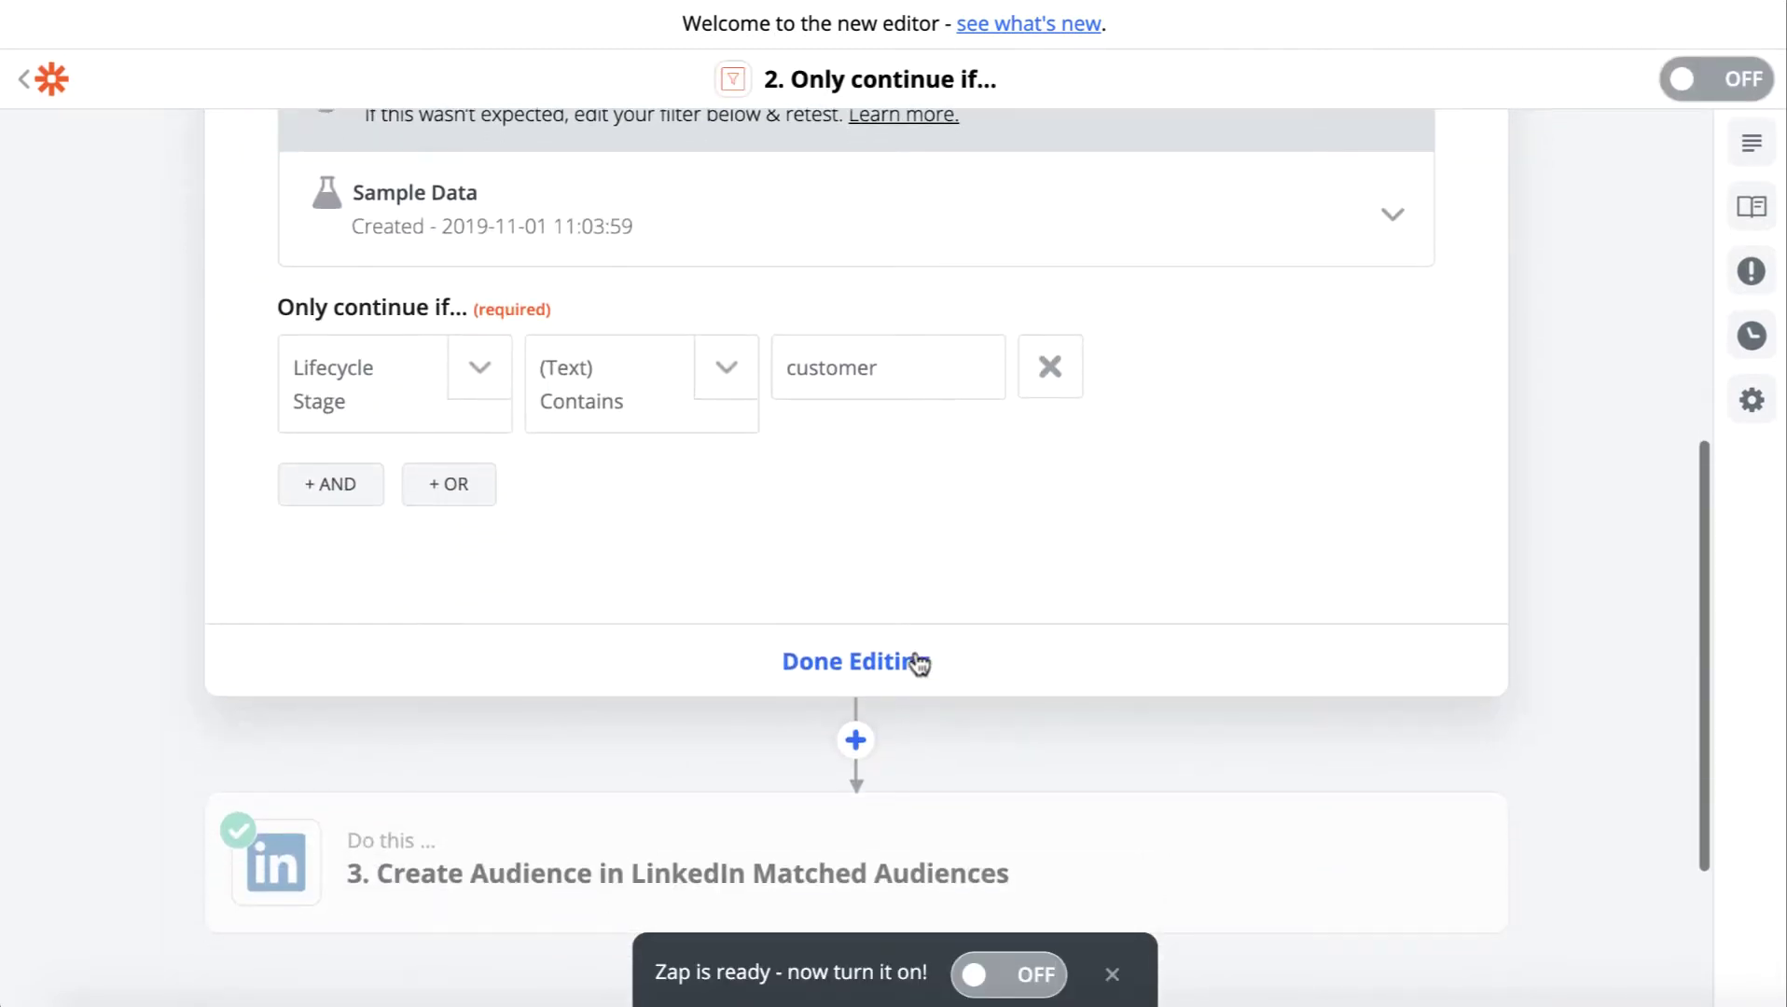
left_click(922, 668)
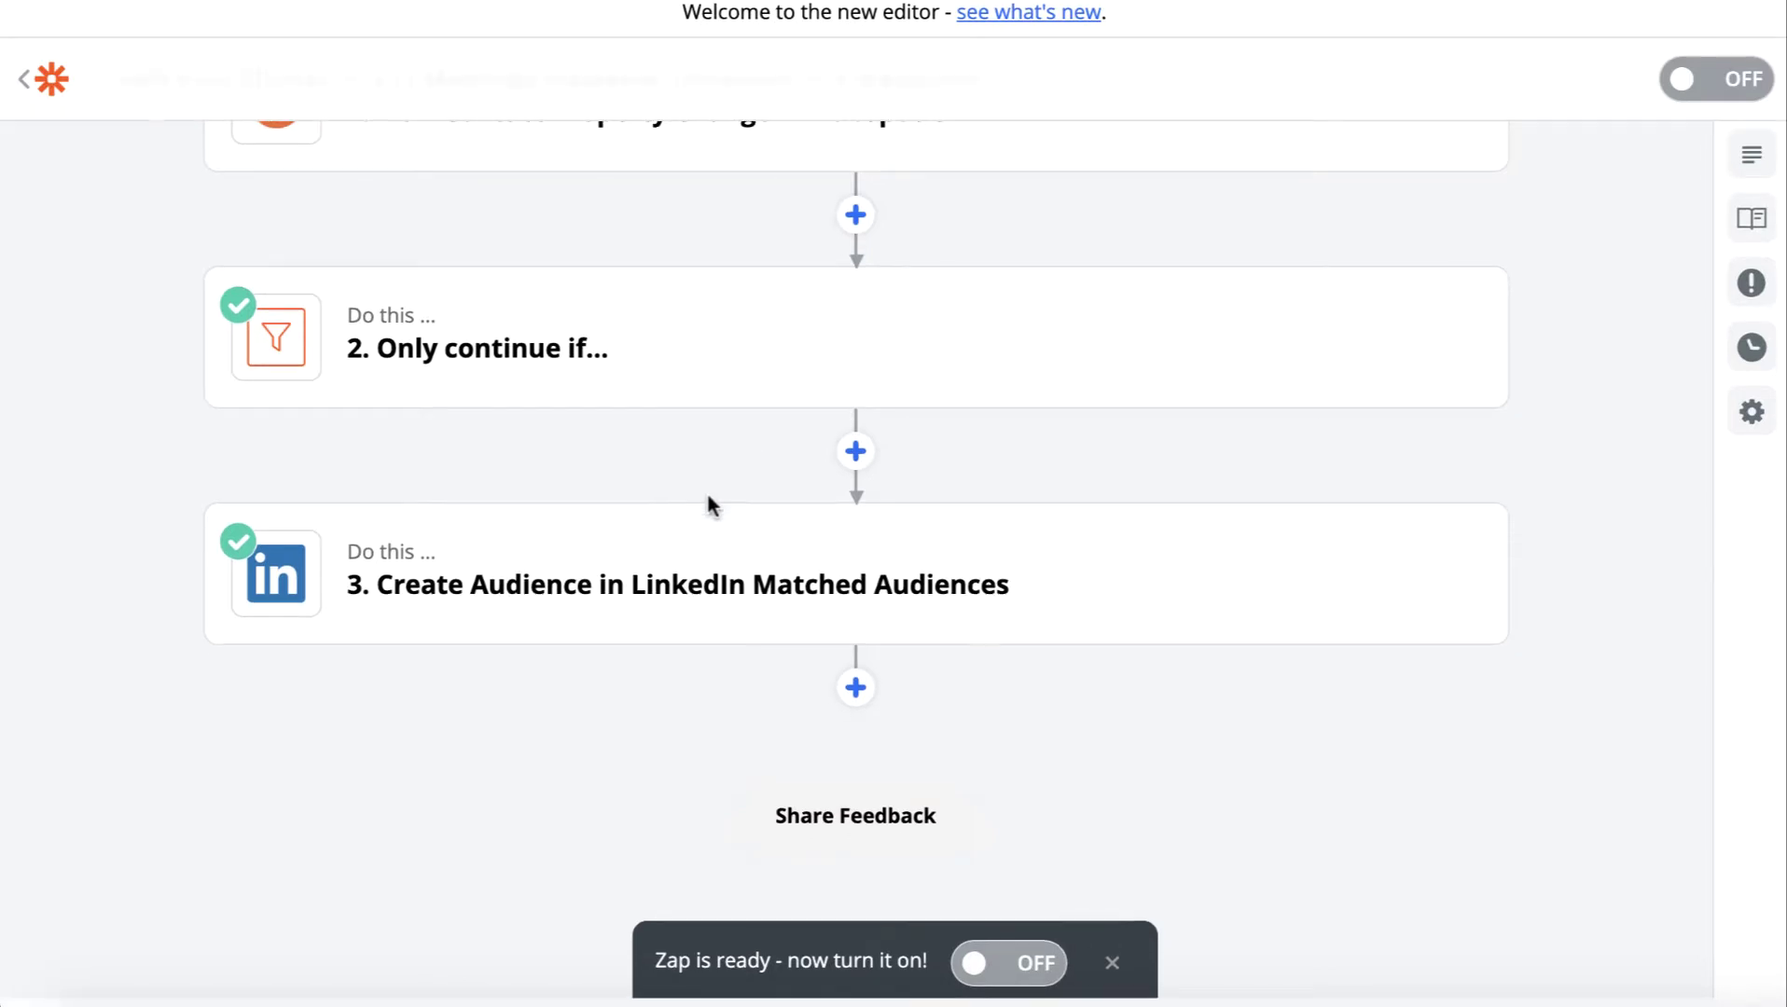
Change the third step's LinkedIn Matched Audiences action event to Add Email to Audience and continue to the account selection.
scroll(746, 429, "up", 2)
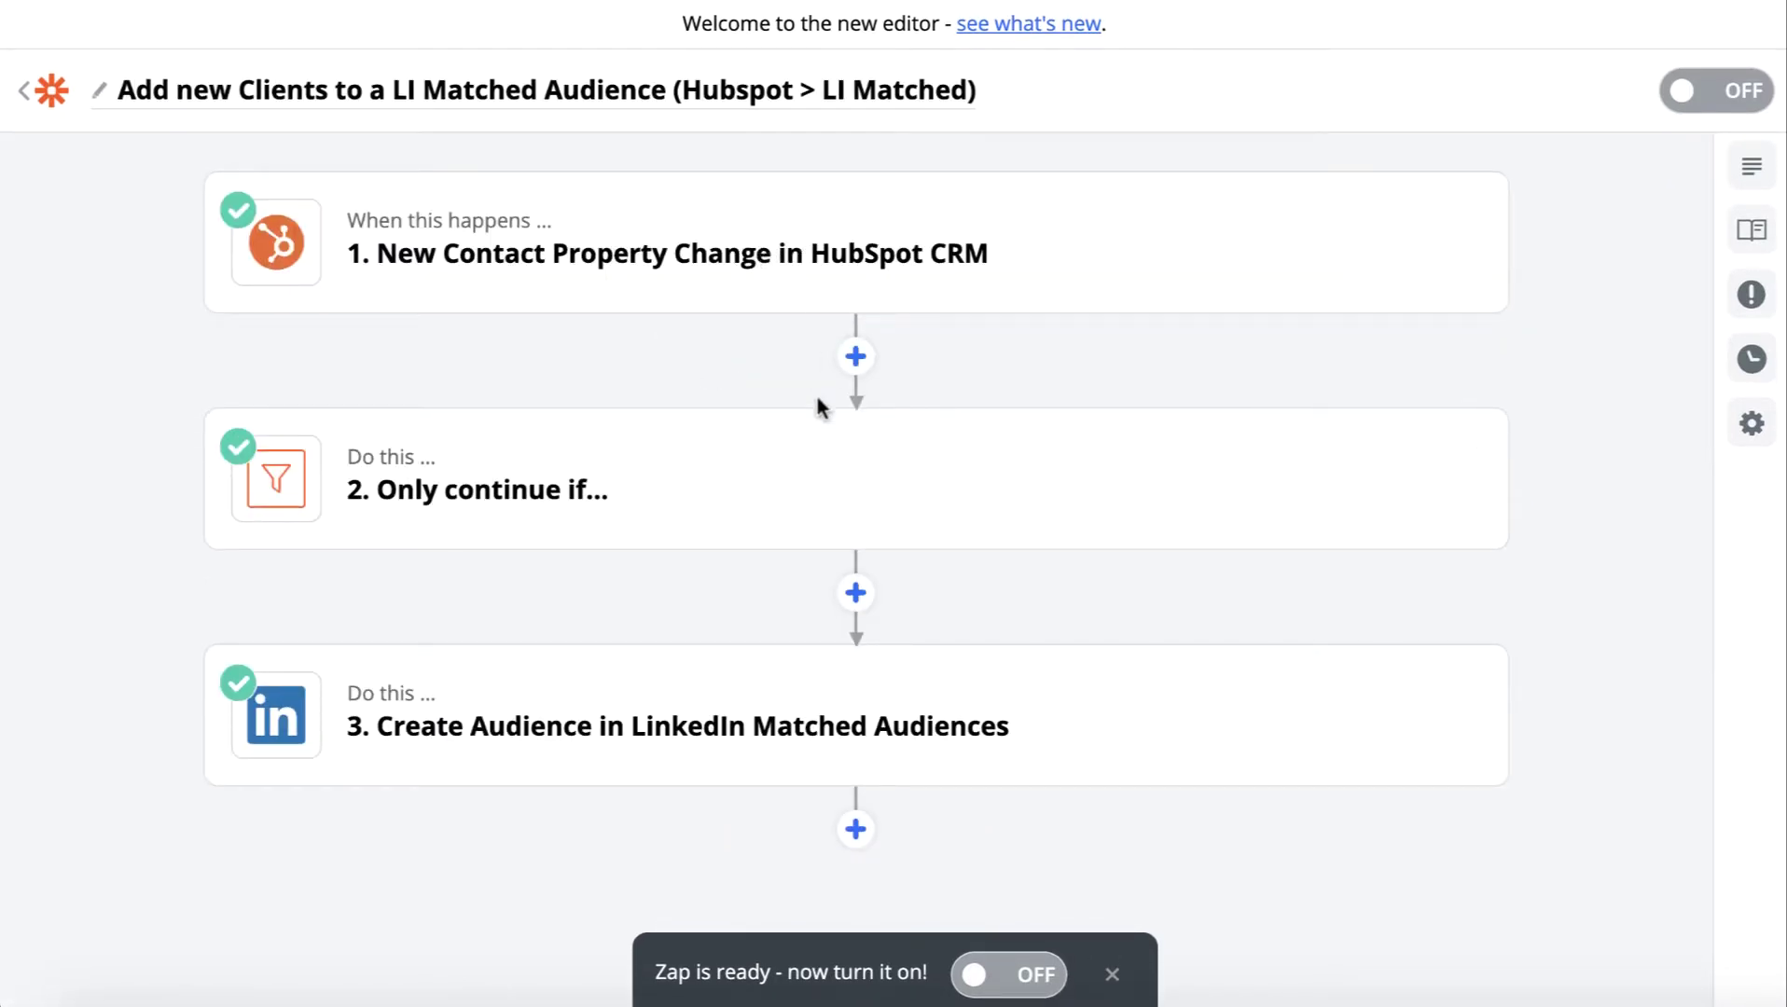
scroll(818, 401, "down", 1)
scroll(765, 434, "down", 1)
scroll(672, 560, "down", 1)
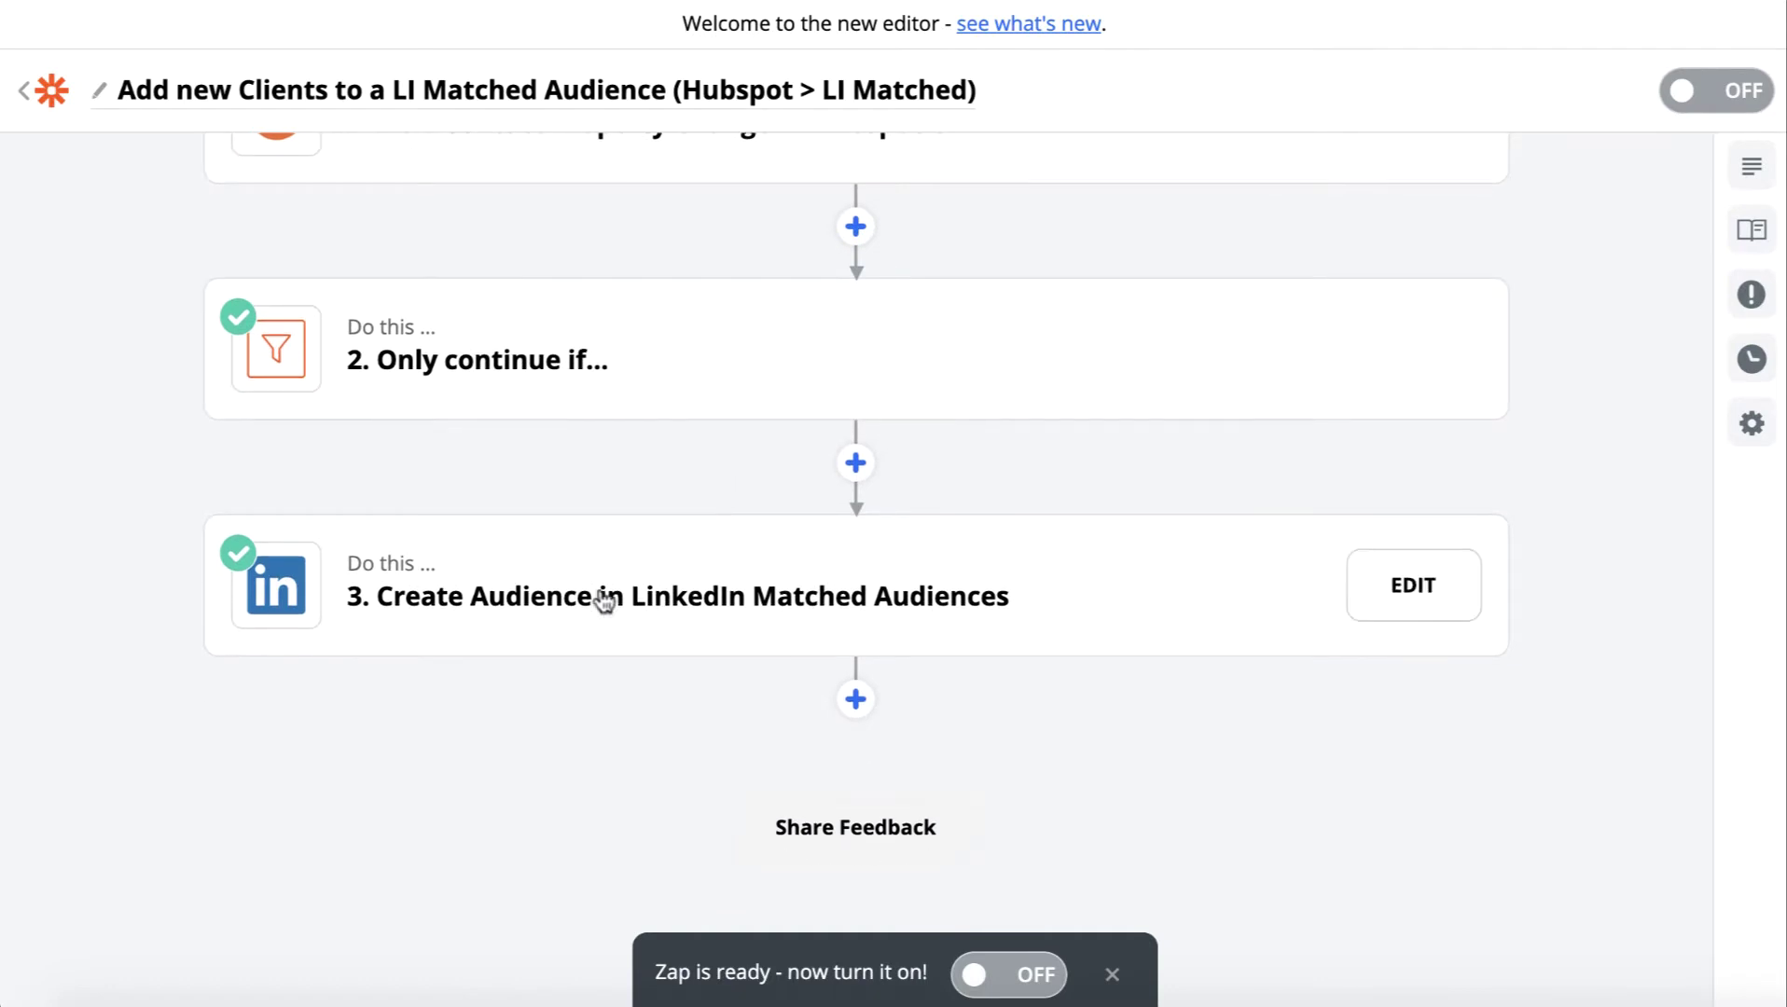
left_click(606, 594)
left_click(464, 485)
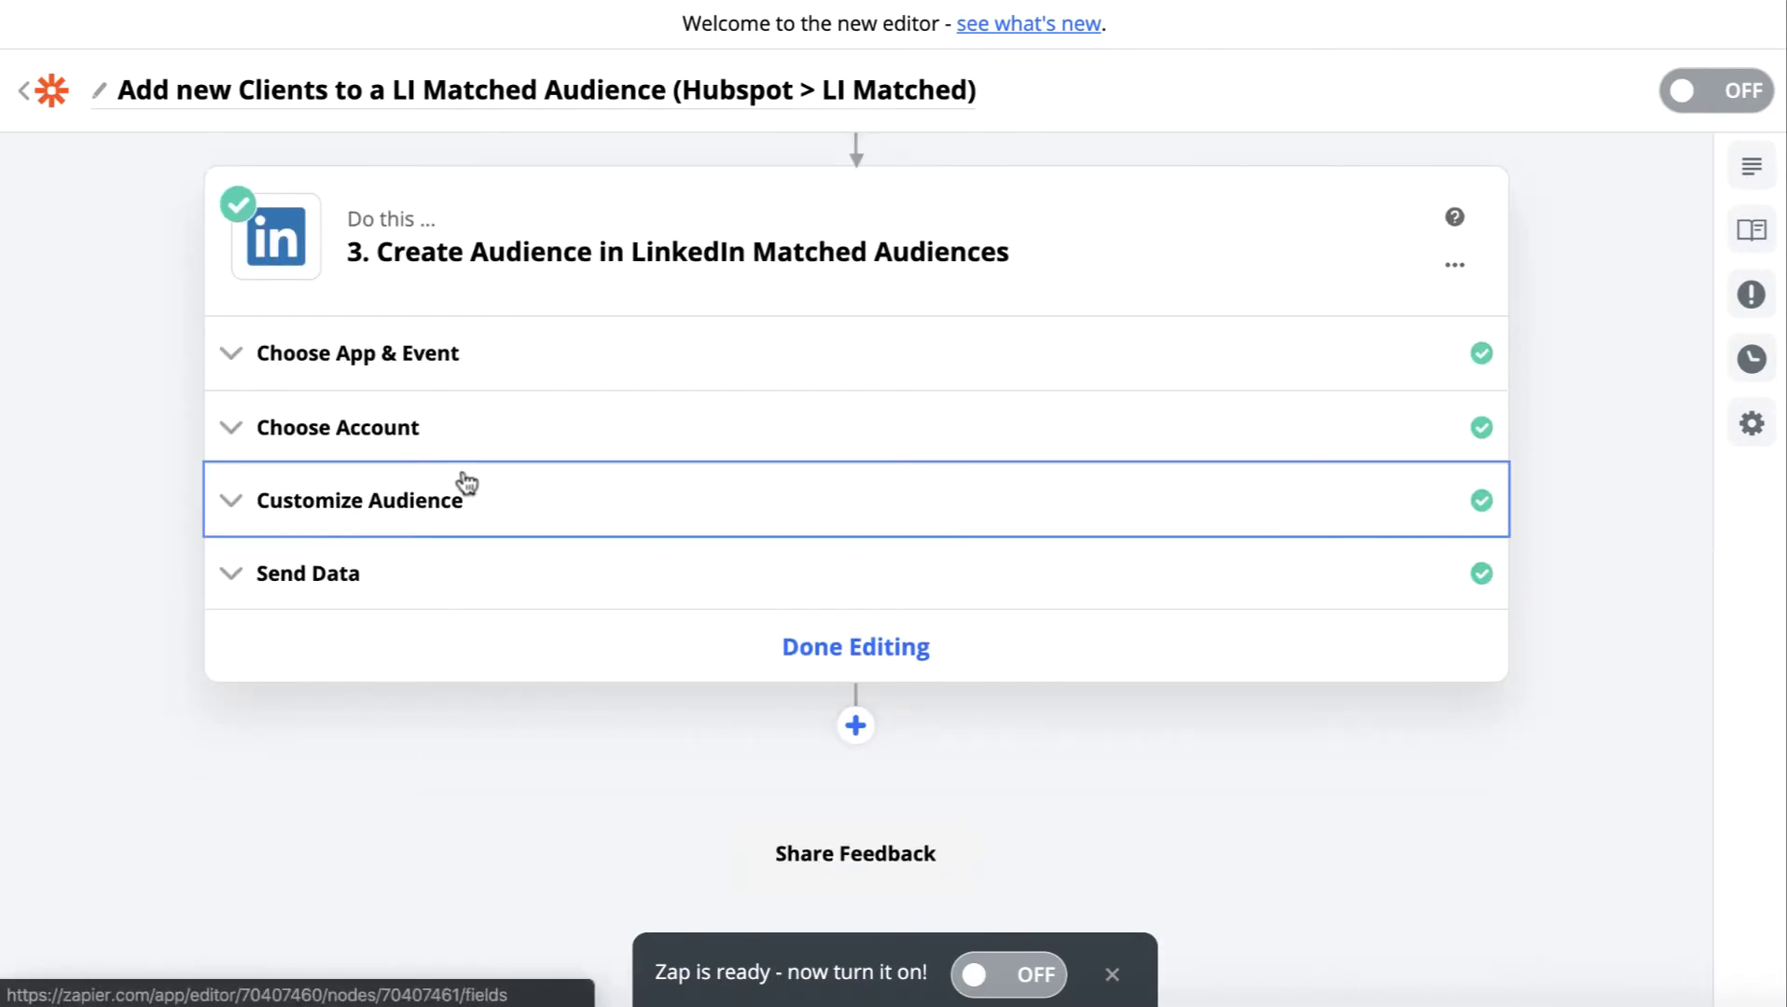
scroll(738, 574, "down", 1)
left_click(630, 376)
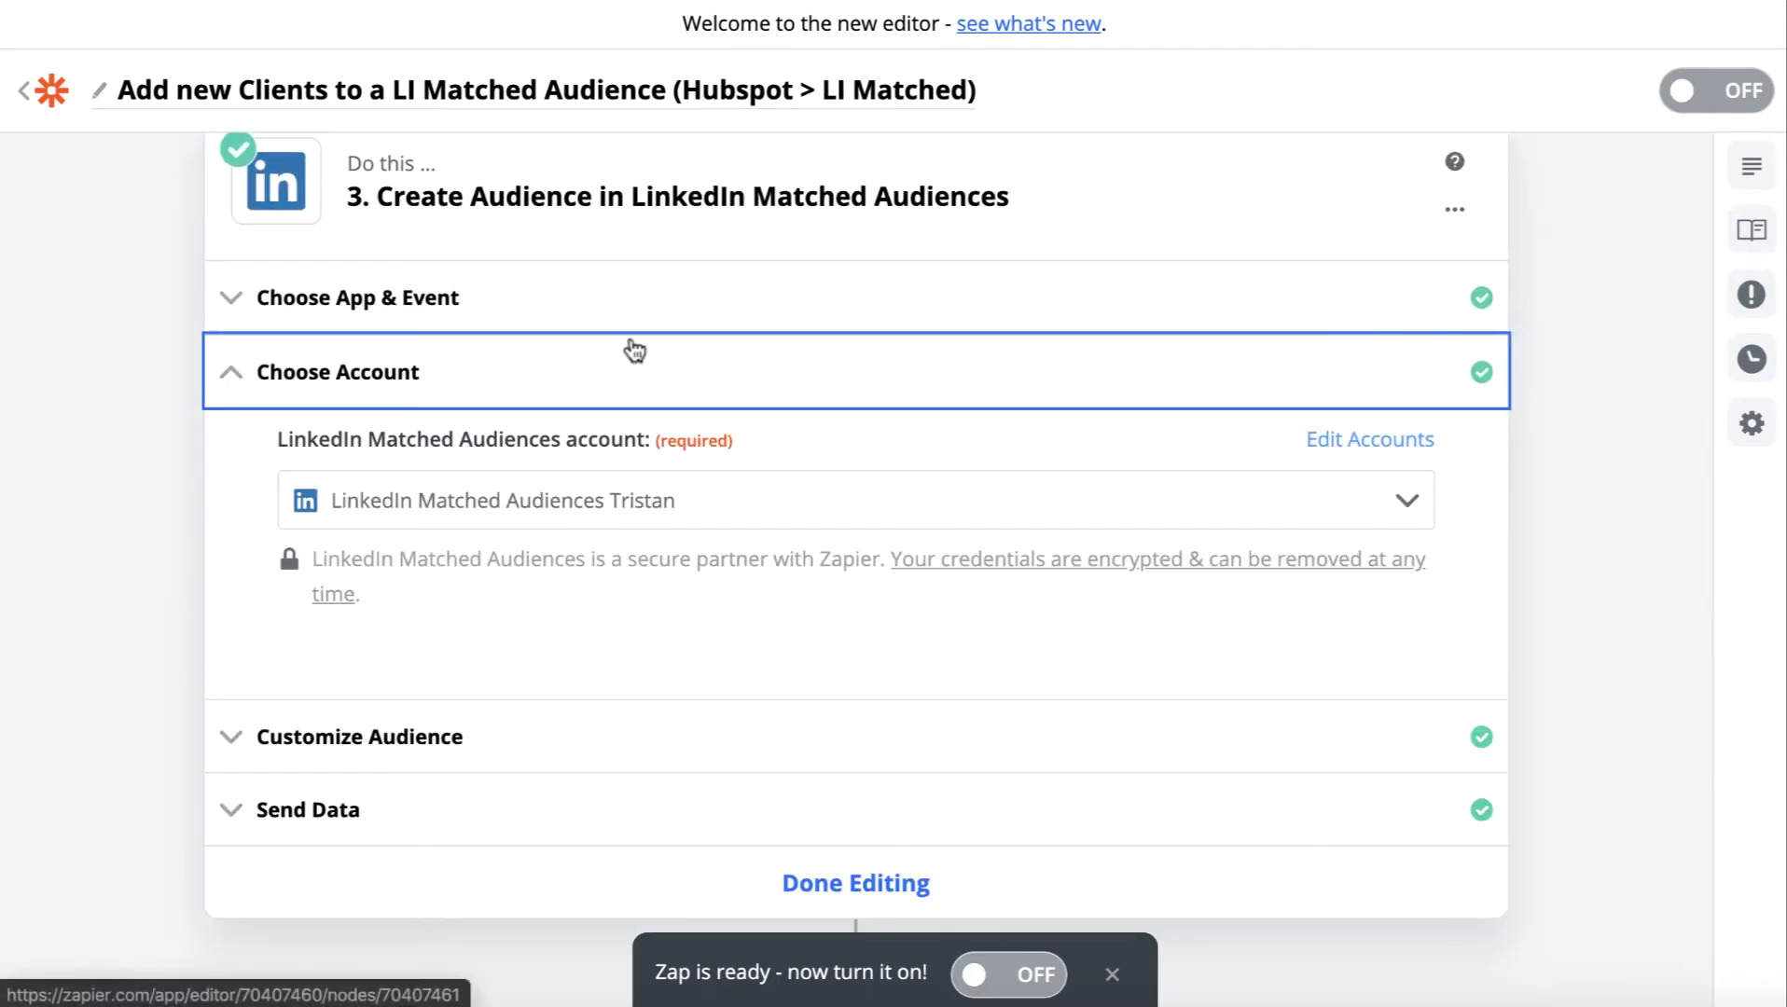
left_click(637, 290)
left_click(563, 440)
left_click(564, 440)
left_click(560, 564)
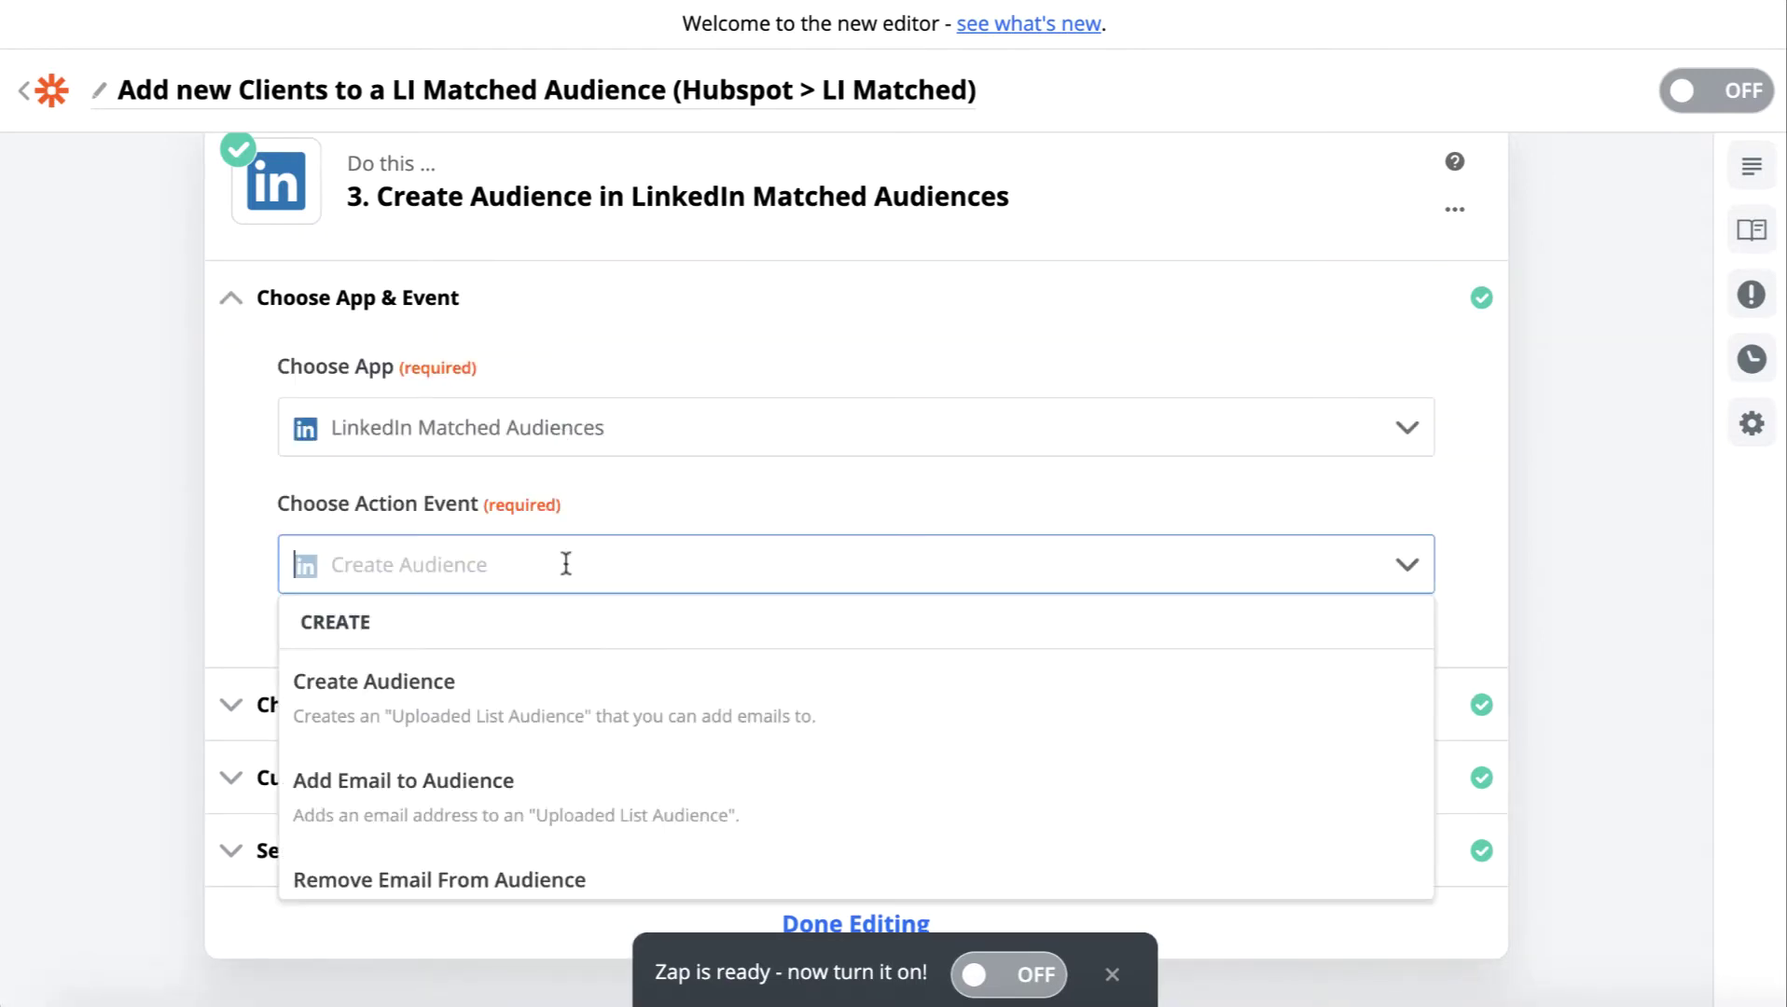
scroll(546, 698, "down", 1)
left_click(515, 737)
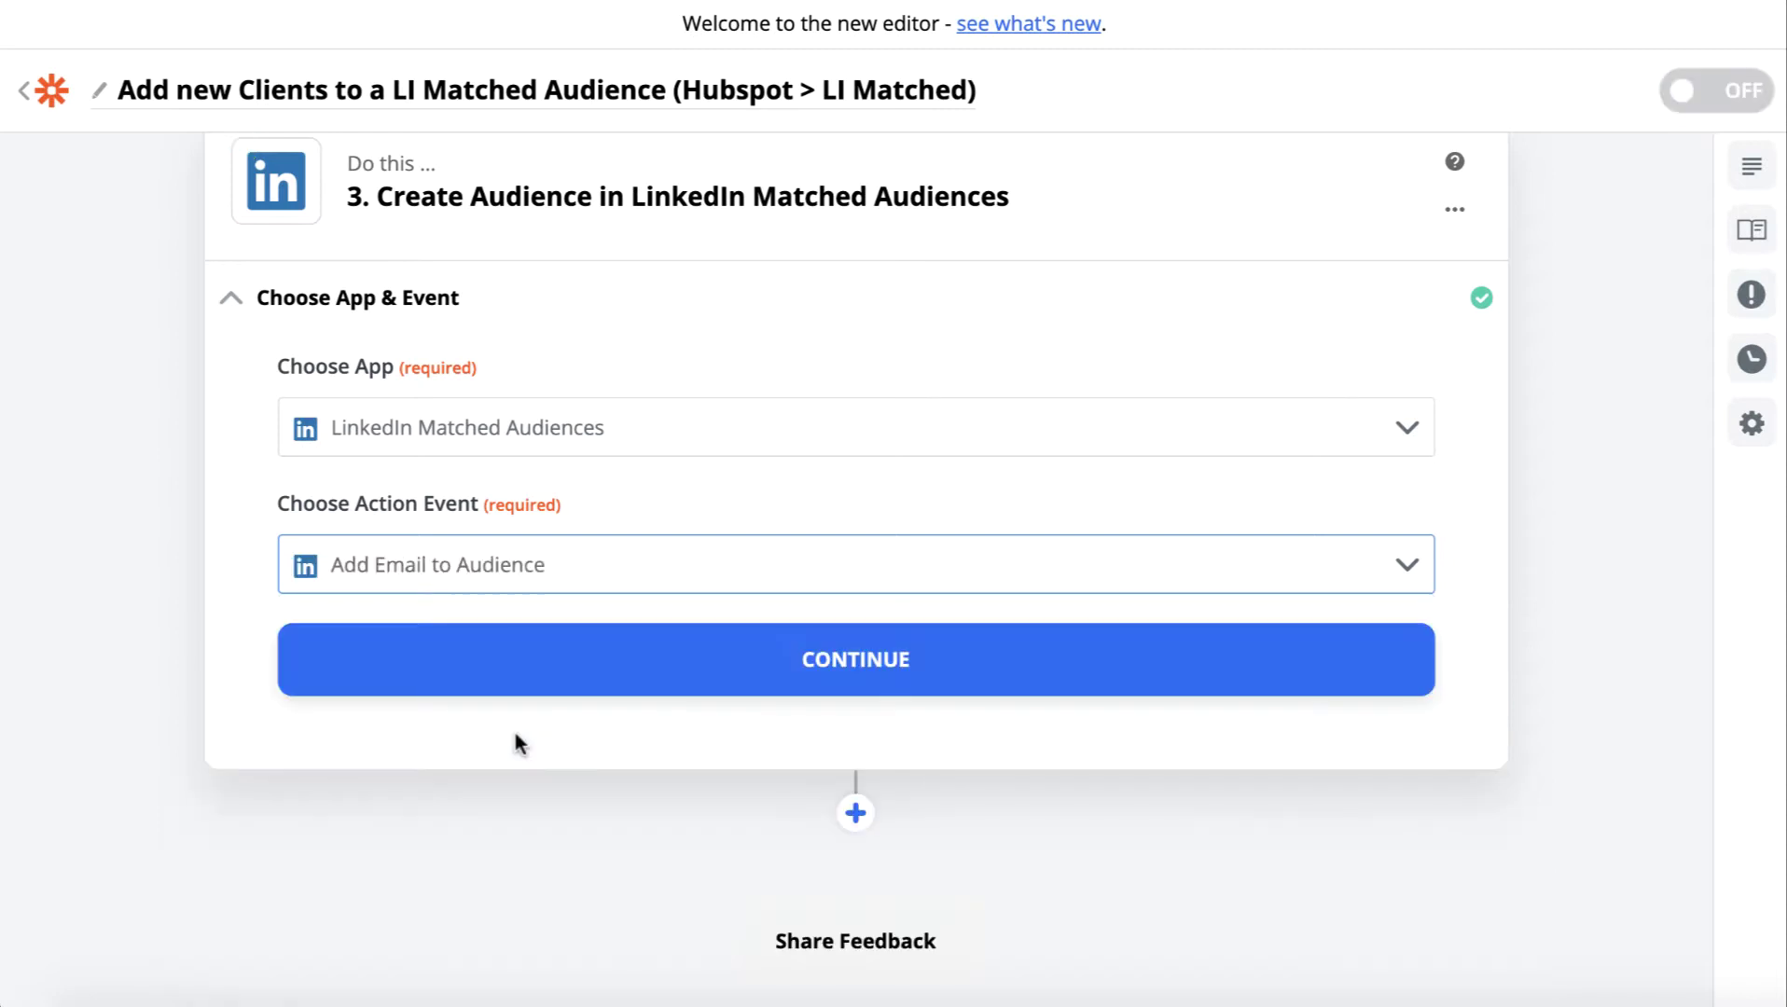
left_click(698, 657)
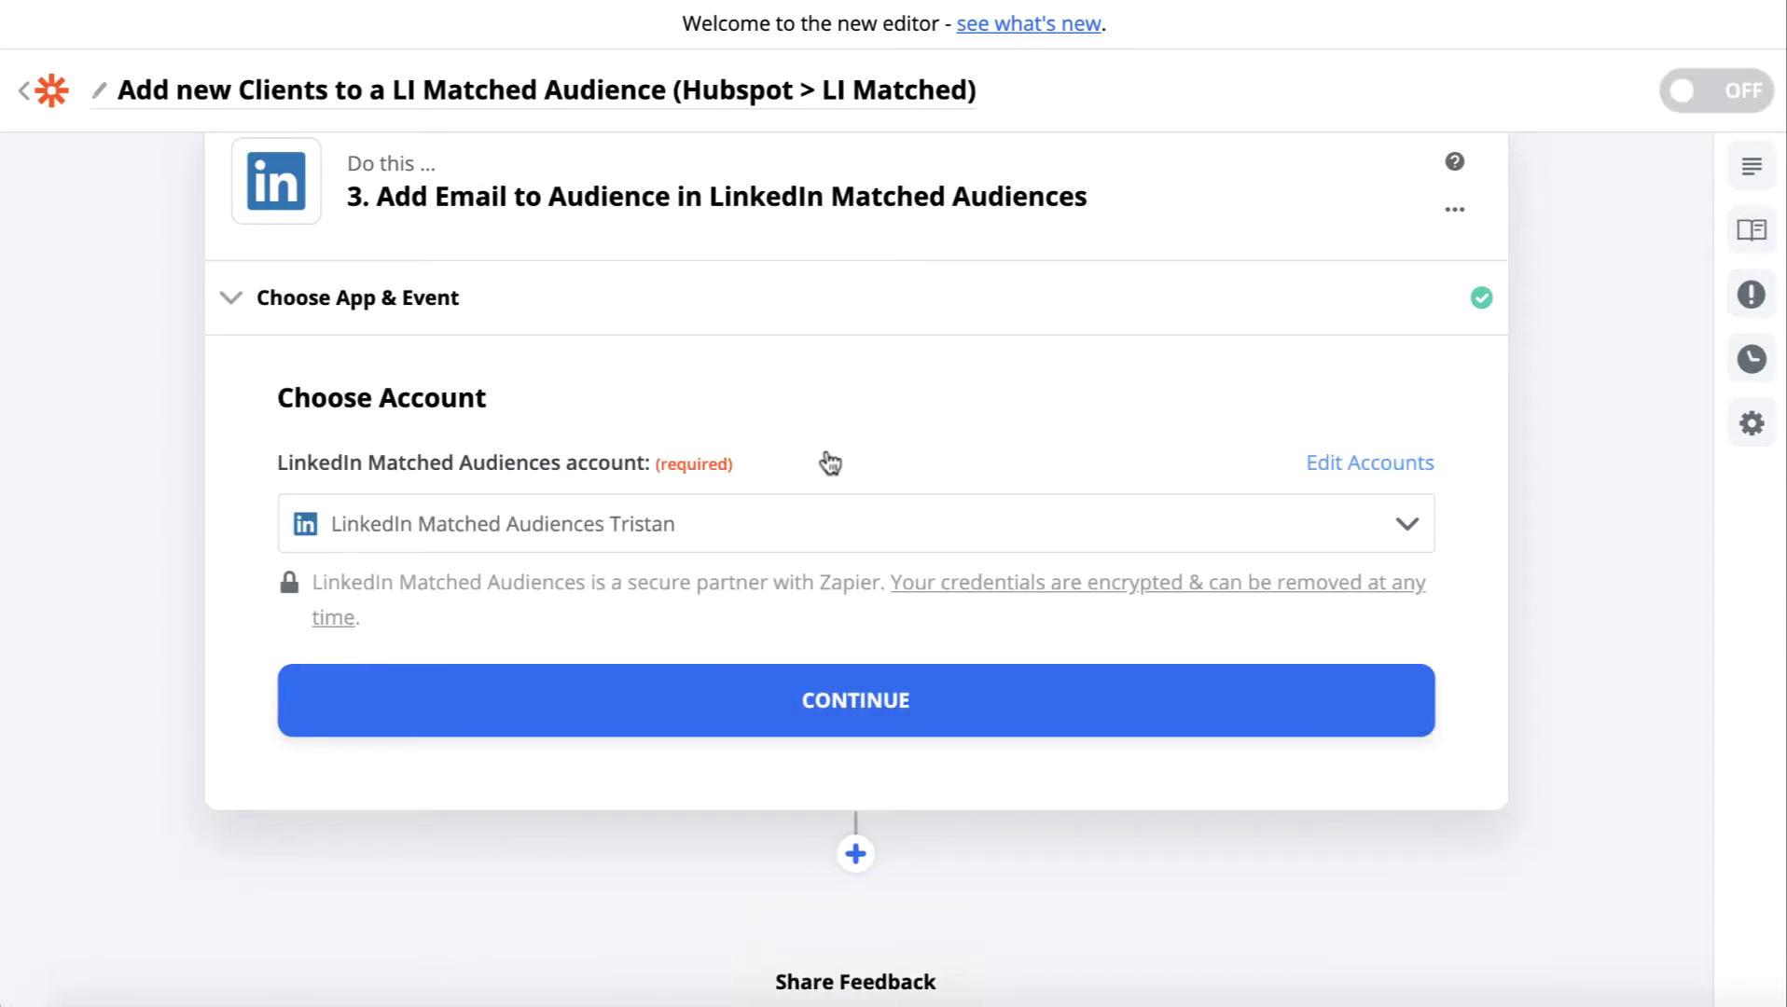
Keep the connected LinkedIn account, then set Account to Terrific and Uploaded List Audience to Terrific Clients.
left_click(810, 543)
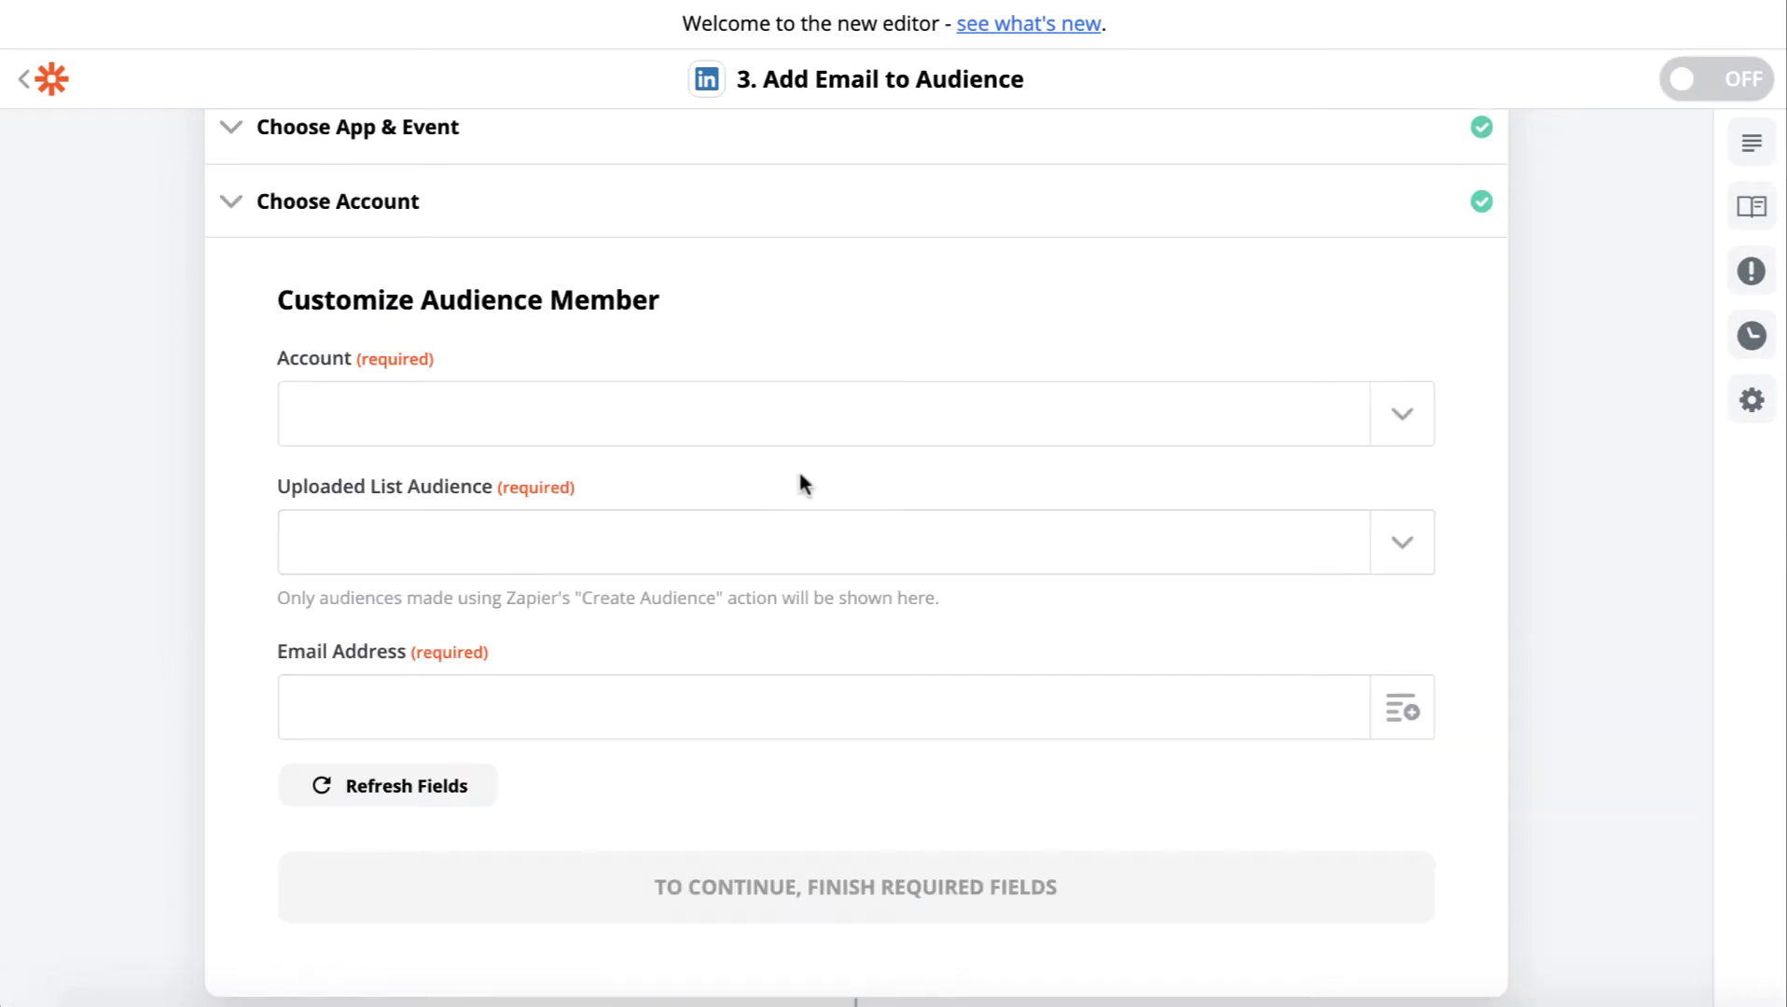
left_click(818, 410)
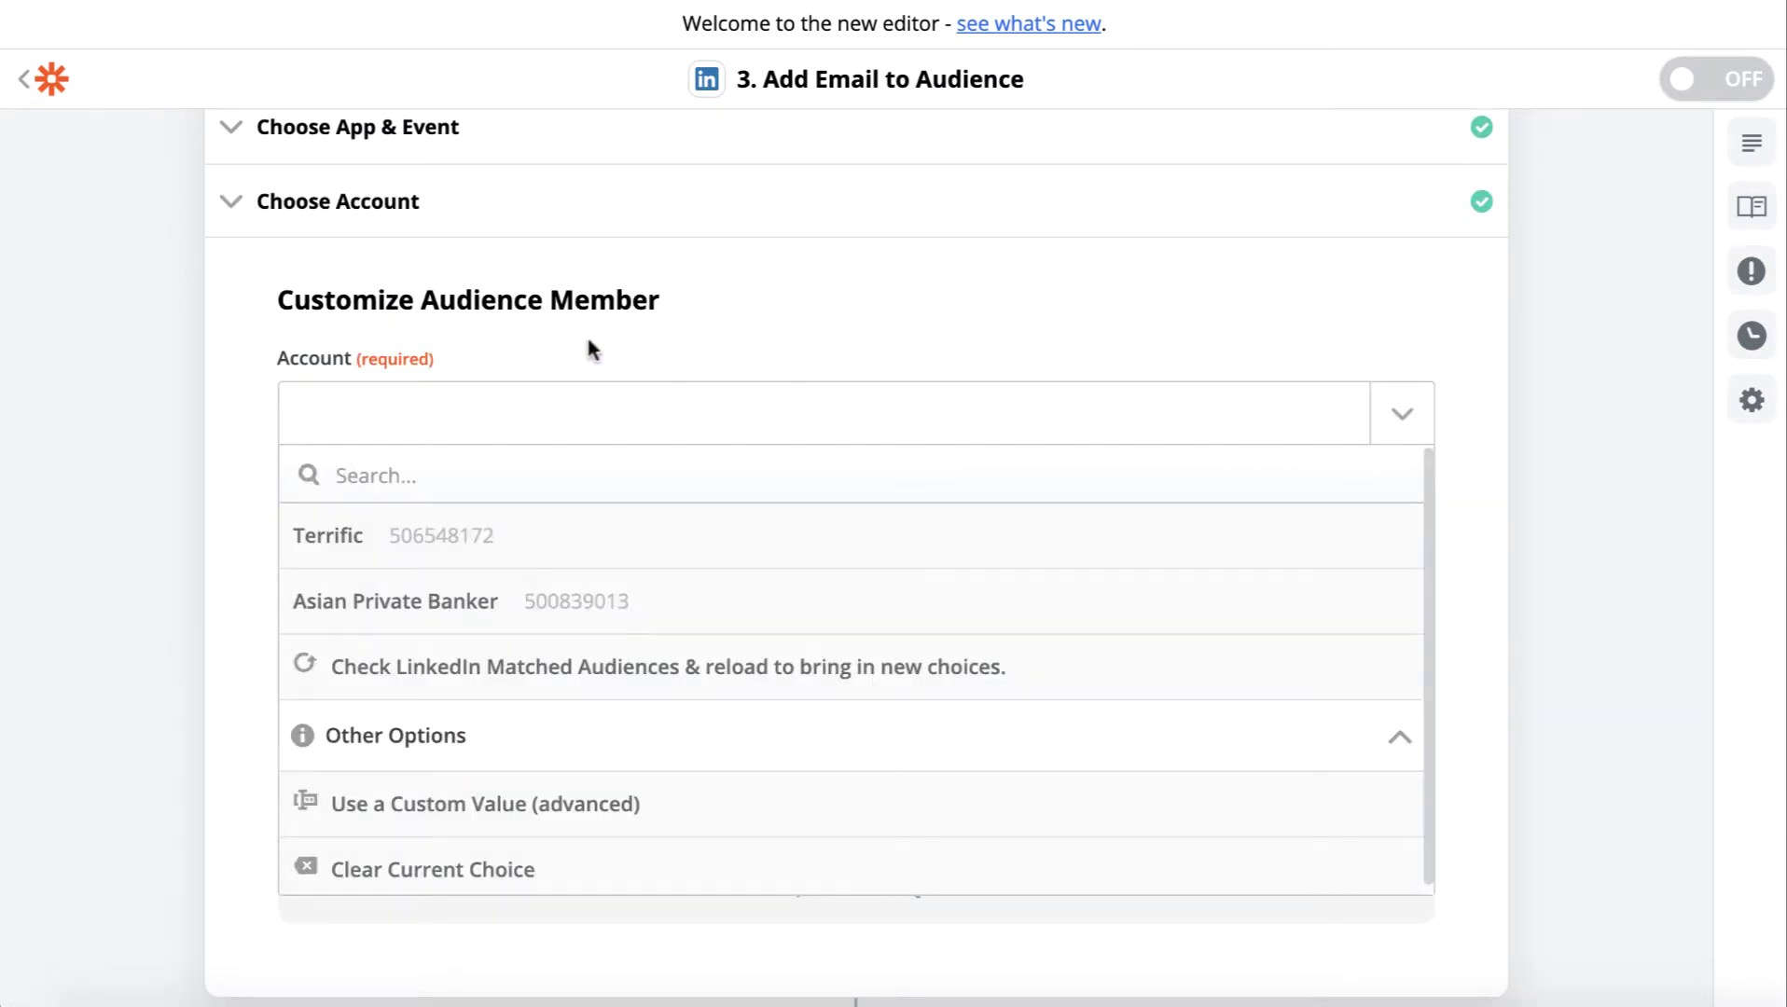
left_click(571, 549)
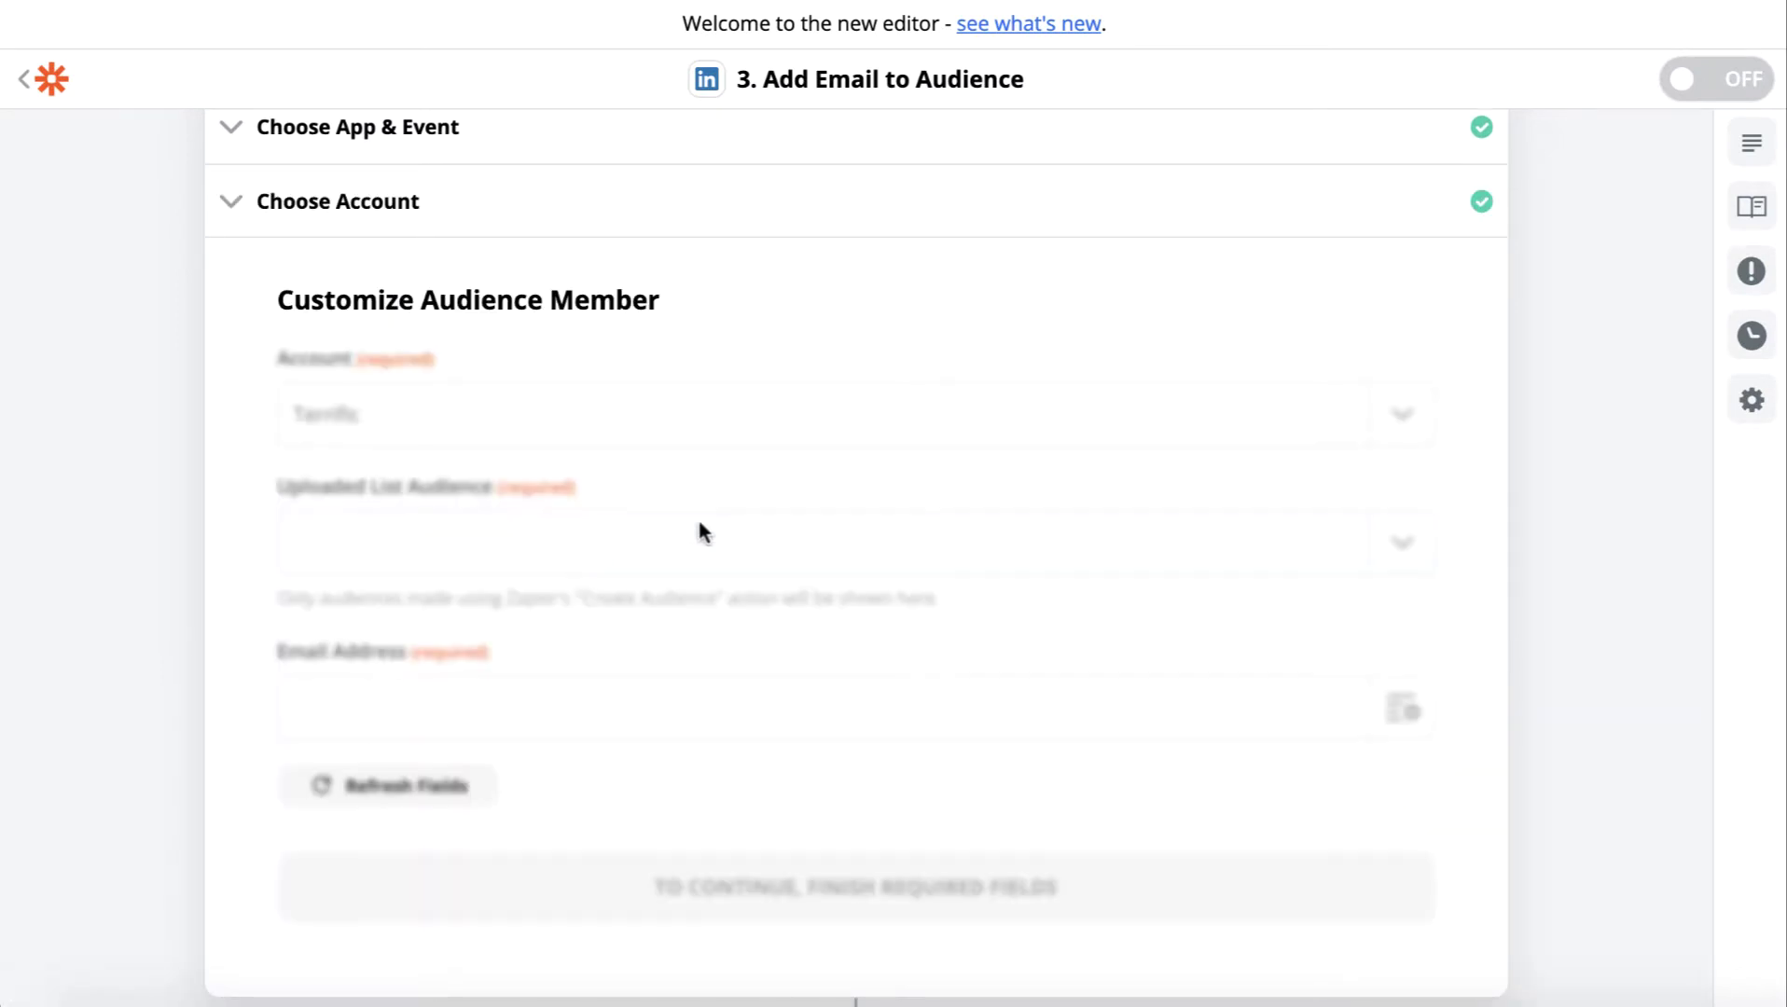
left_click(865, 559)
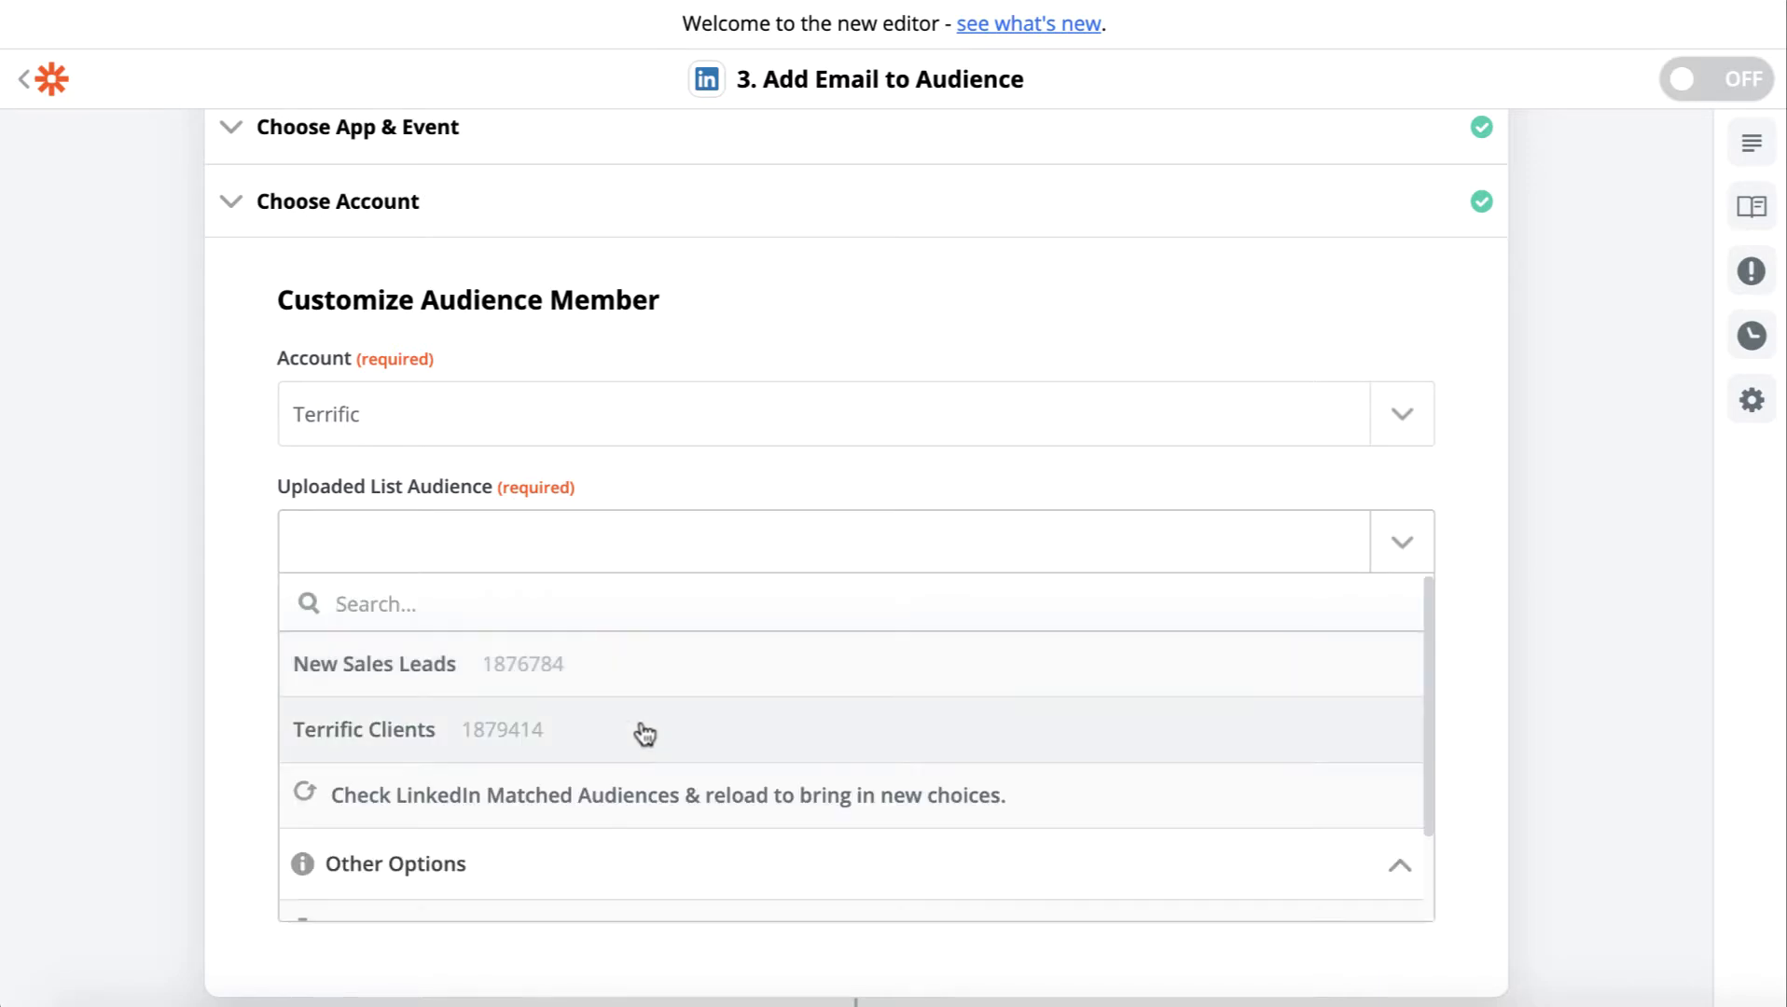
left_click(642, 732)
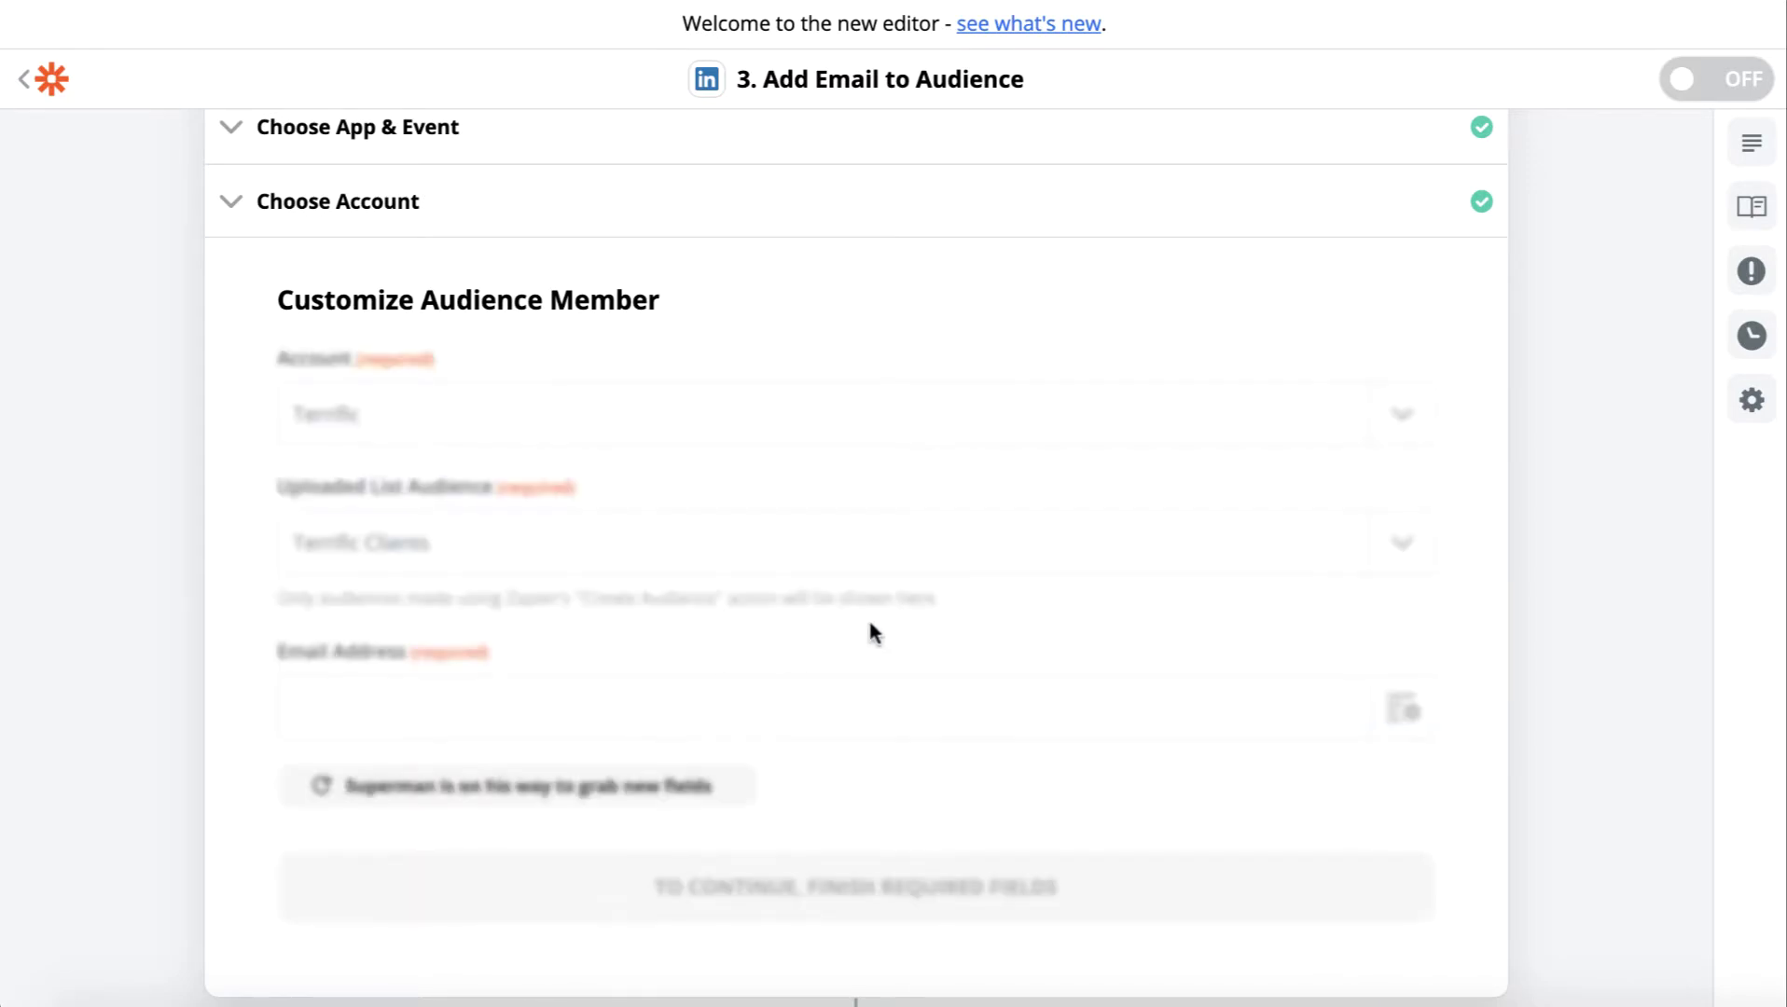
Map the Email Address to the Email value from the New Contact Property Change trigger and continue to the test.
scroll(871, 620, "down", 2)
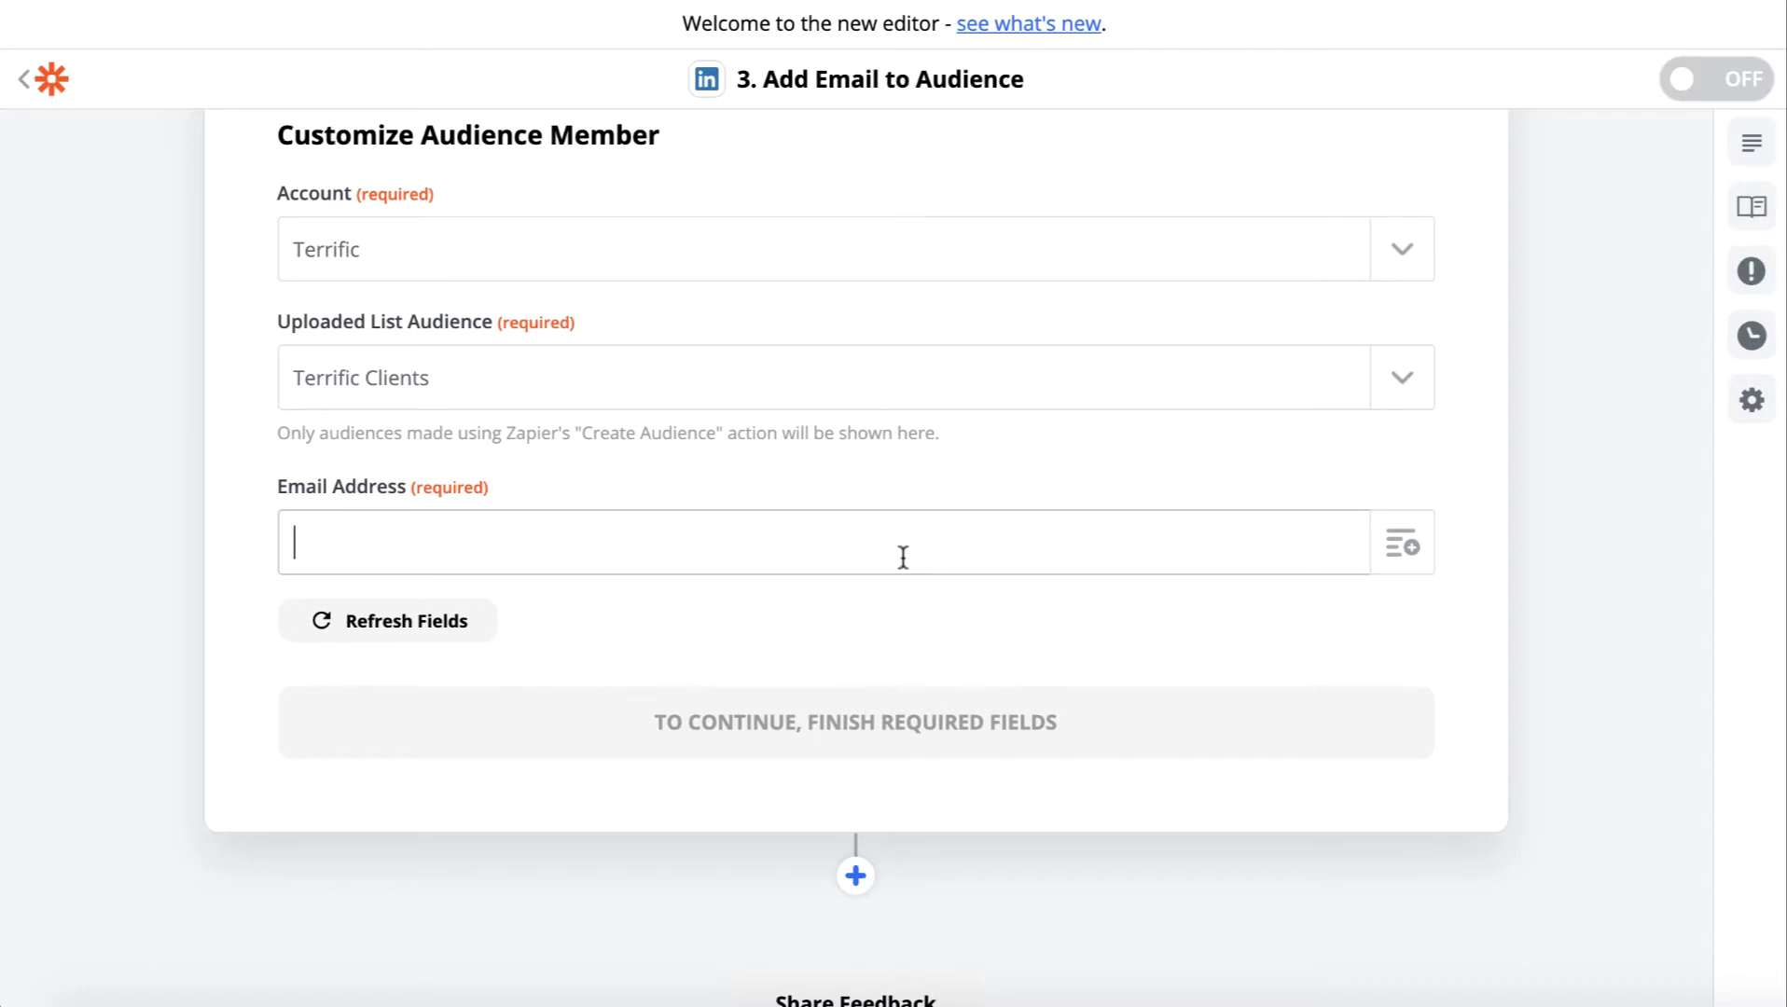
left_click(1382, 558)
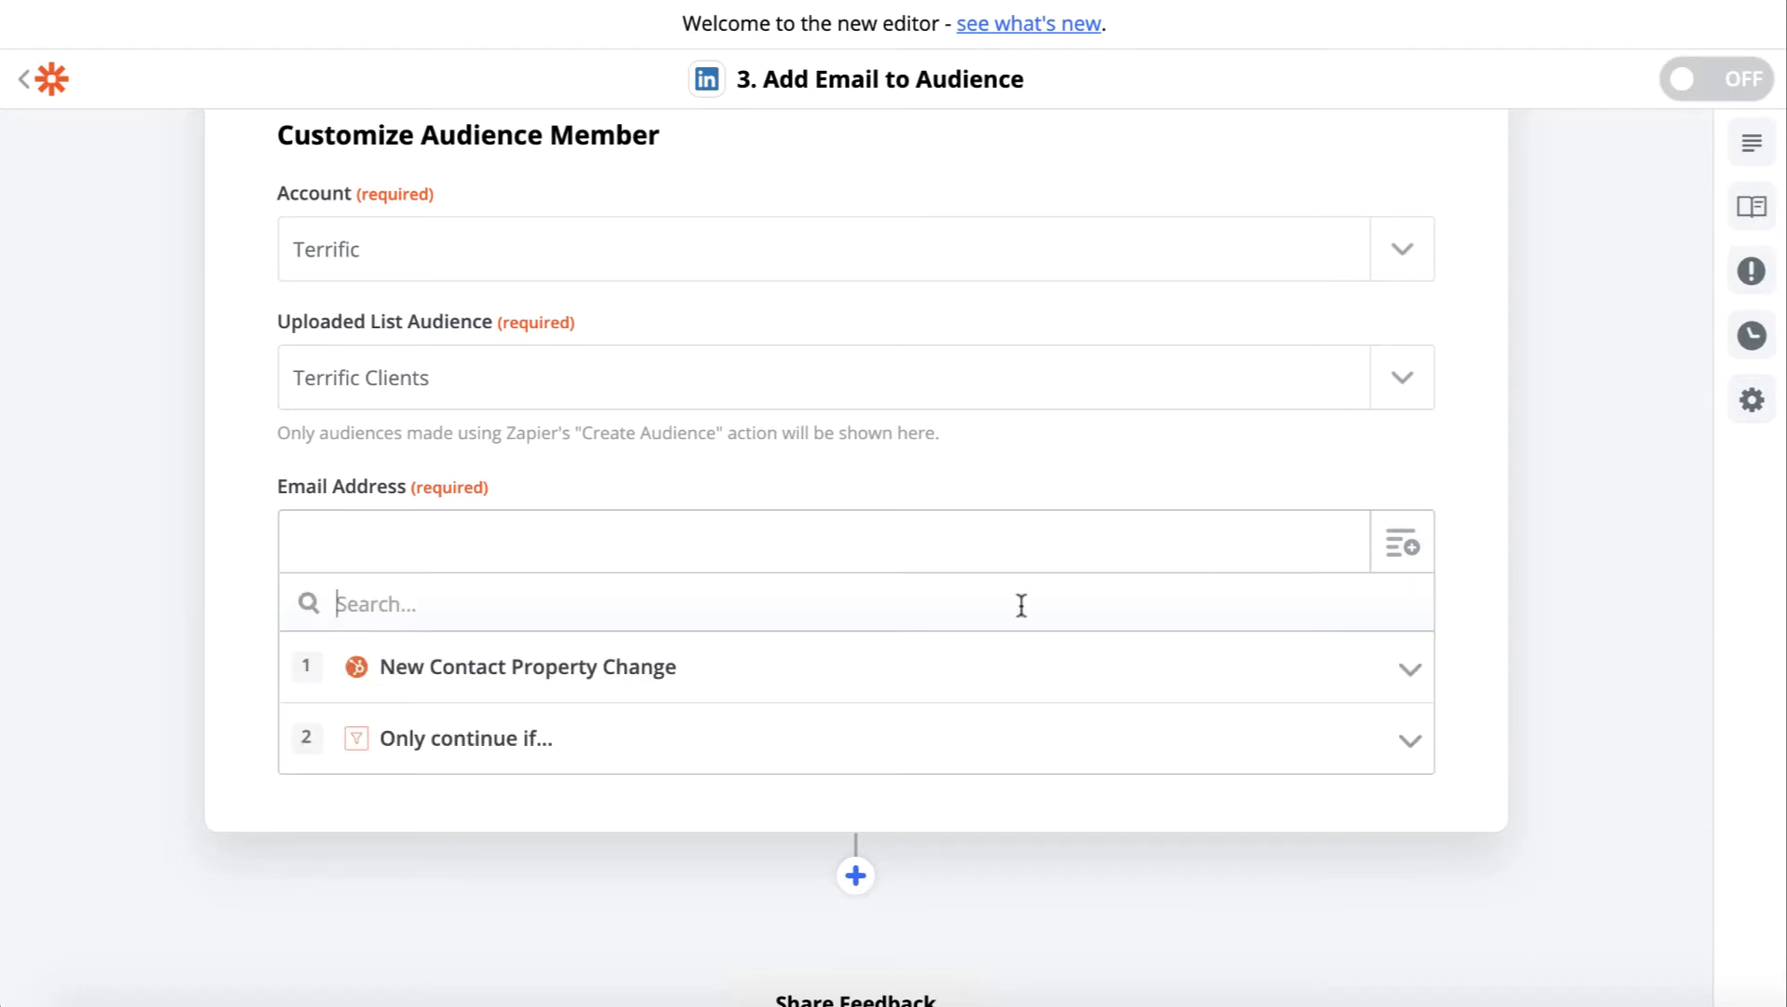
left_click(851, 686)
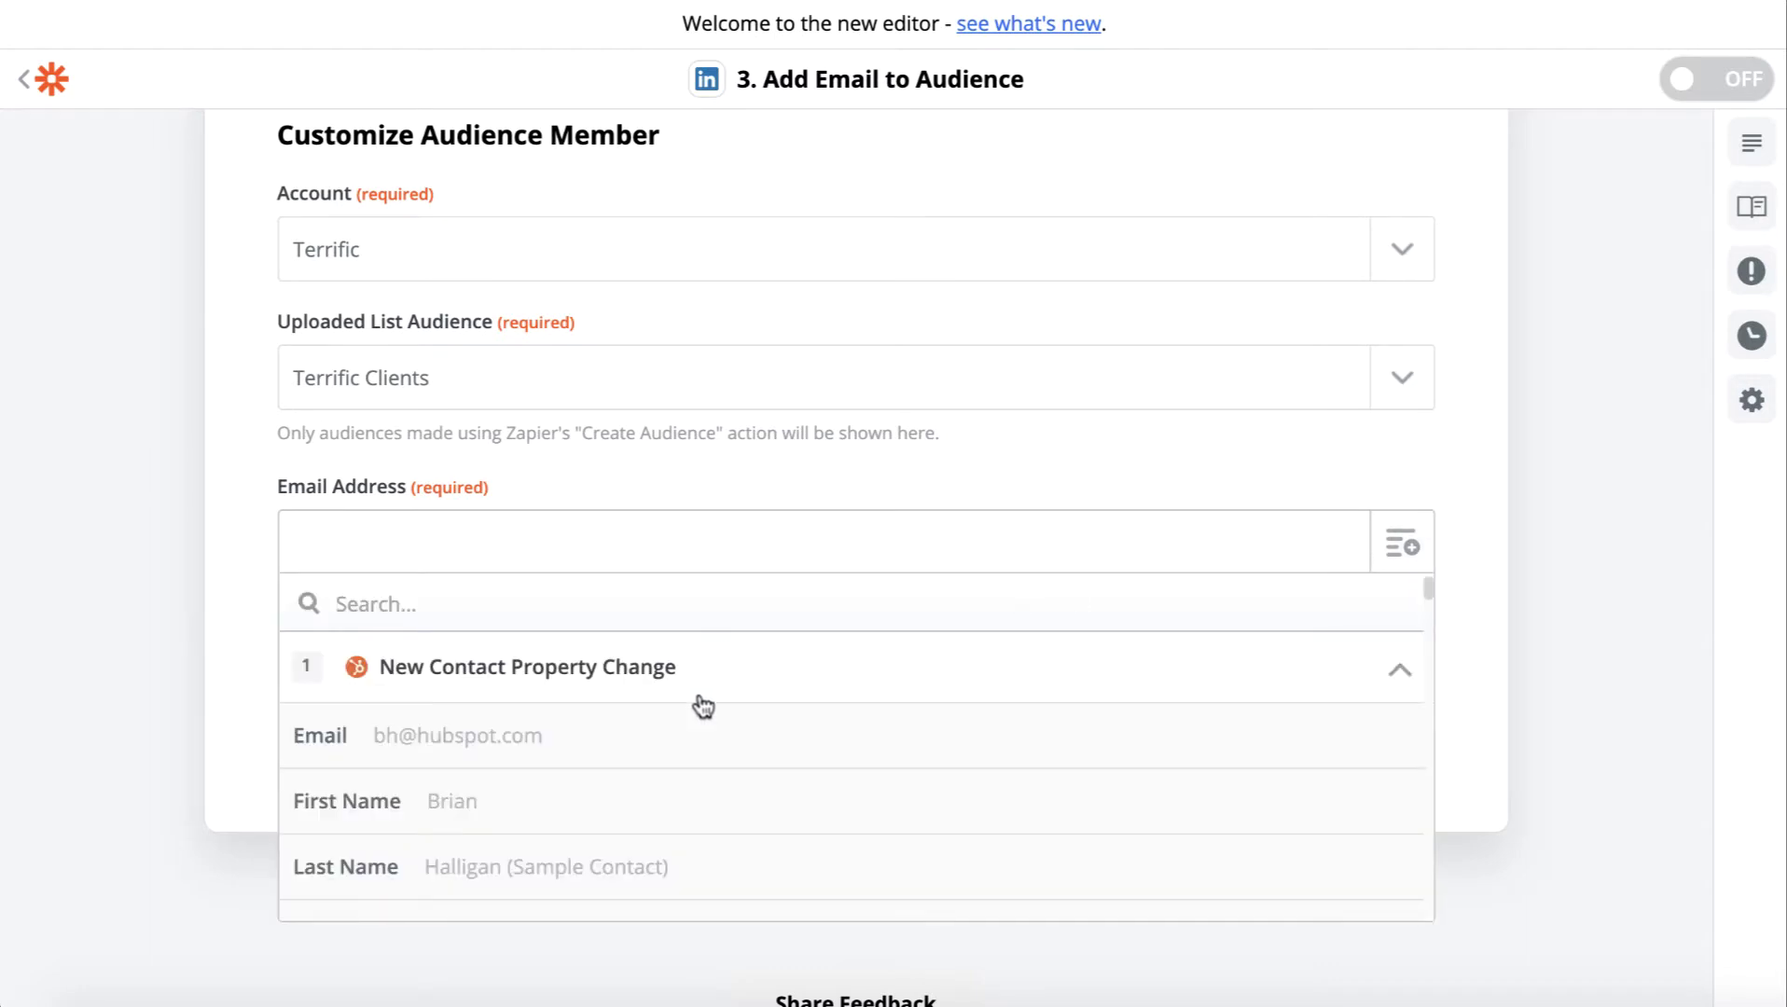
left_click(672, 755)
left_click(883, 721)
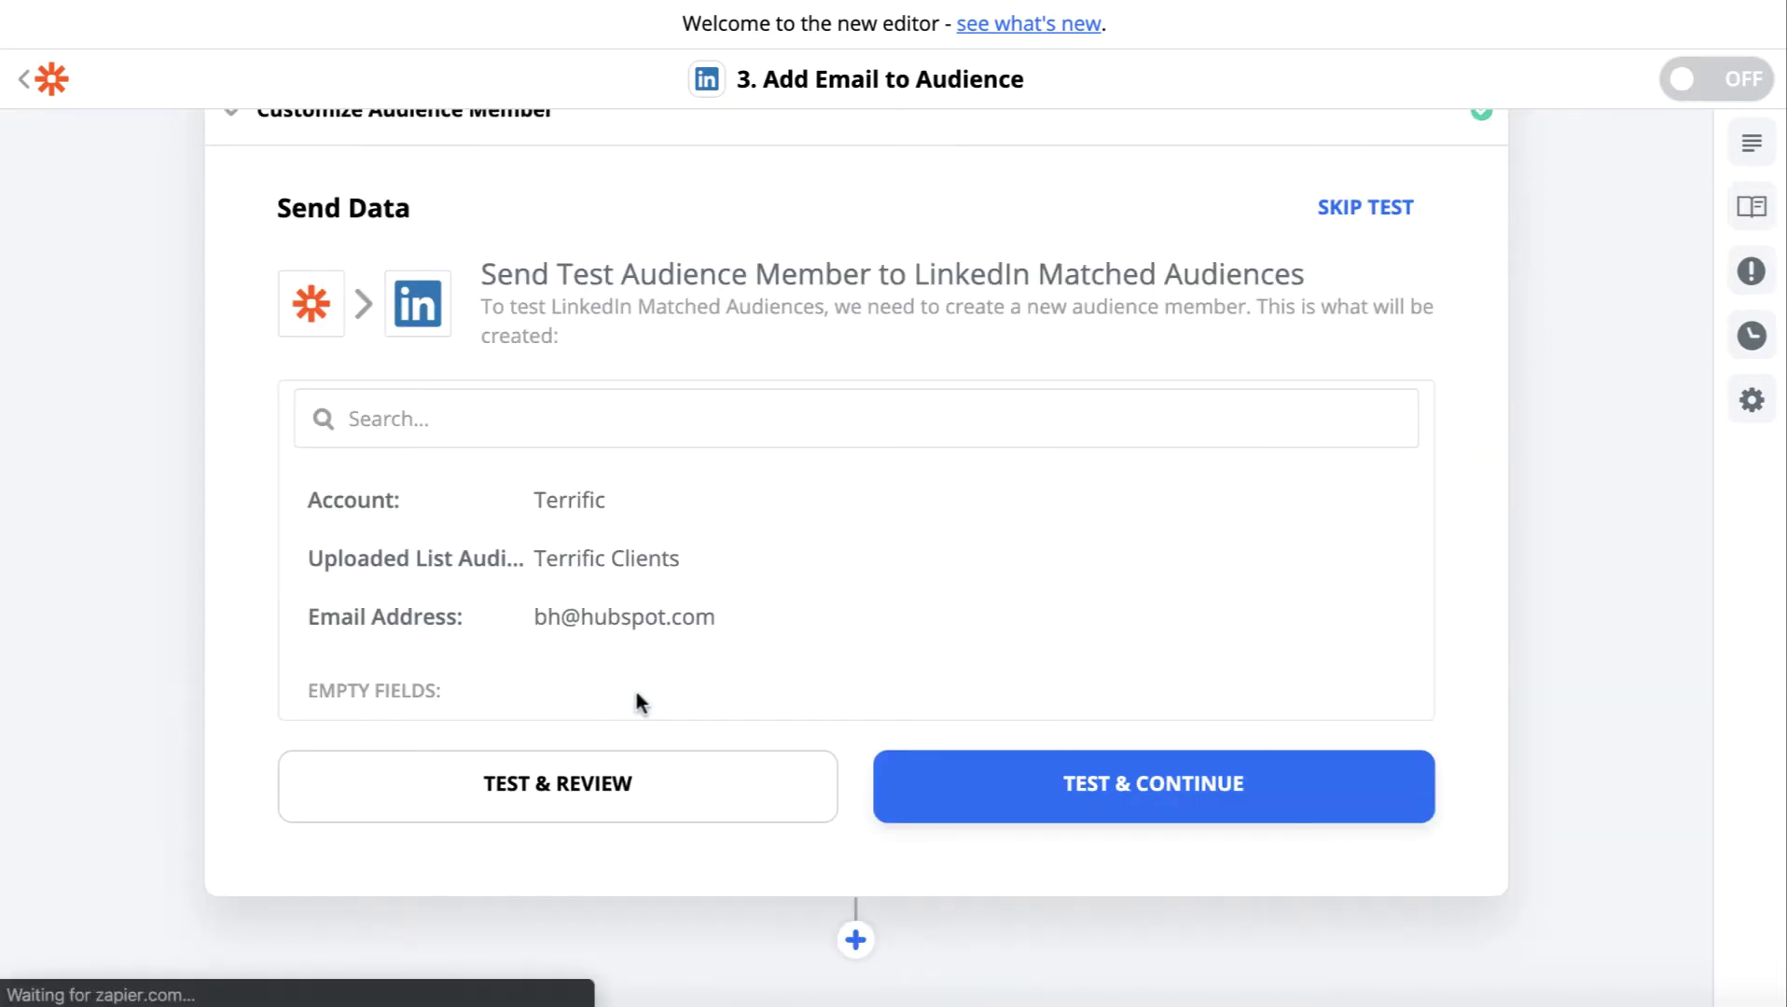
Send the test audience member to LinkedIn Matched Audiences and review the result along with the zap's three steps.
left_click(726, 802)
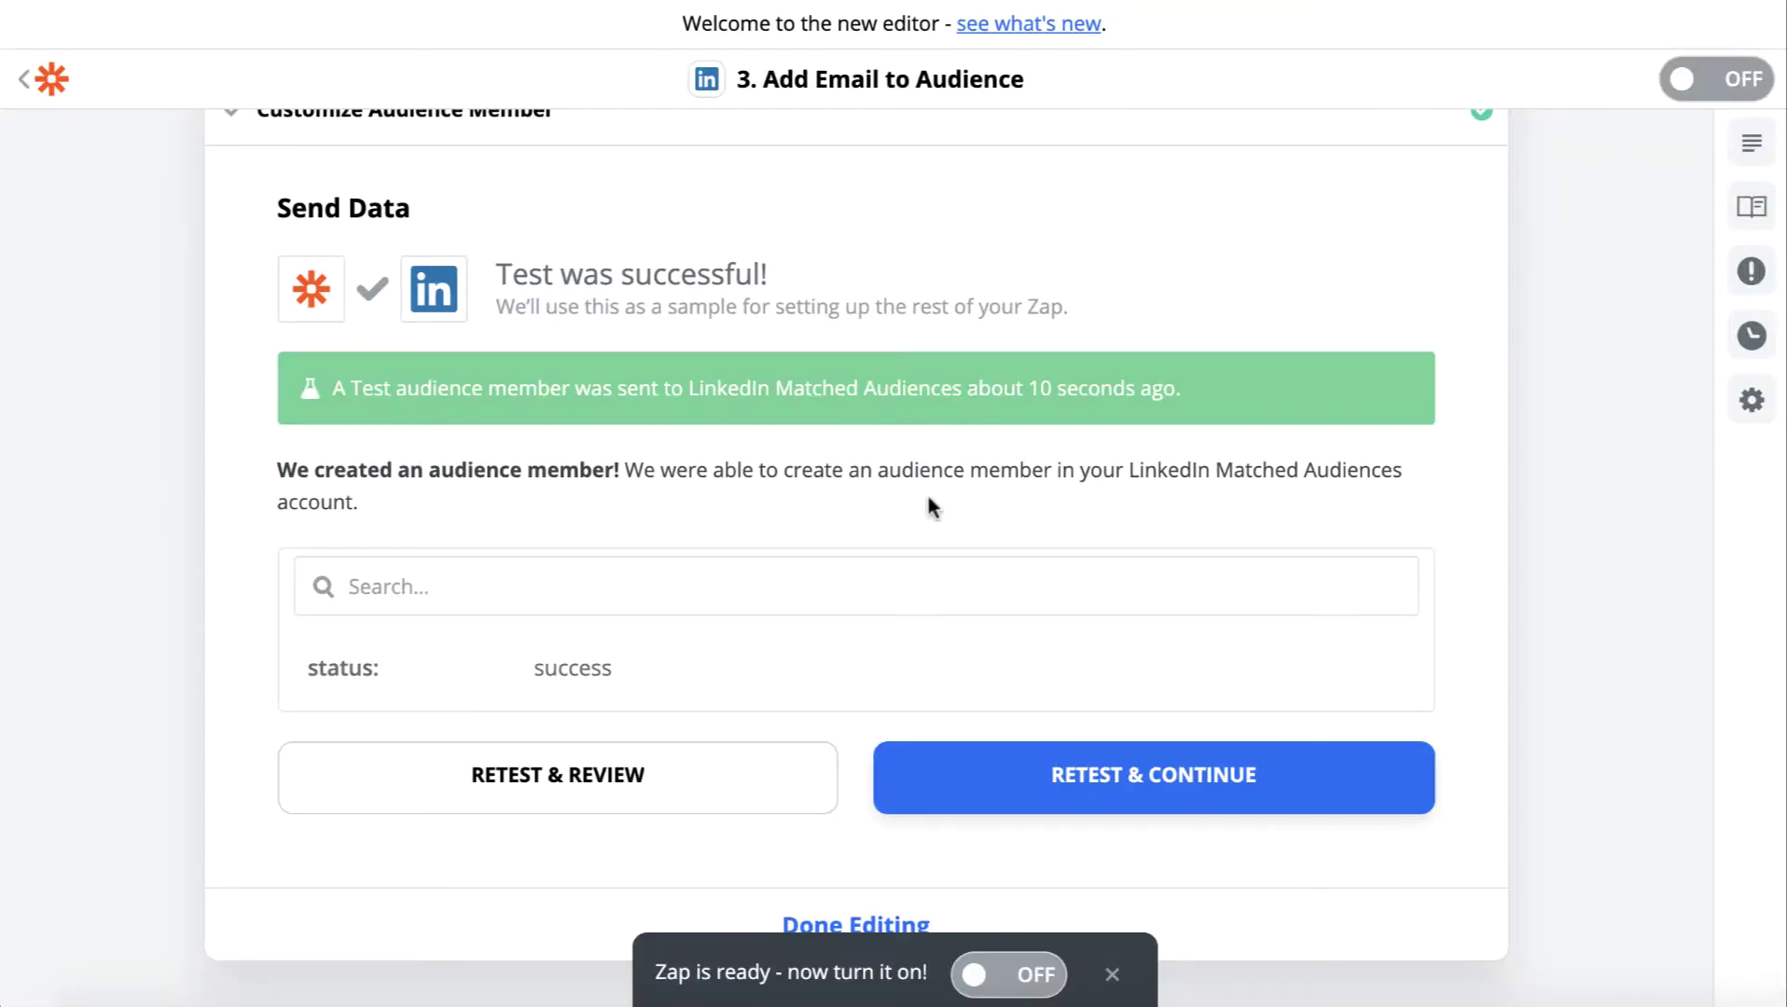
scroll(925, 491, "up", 10)
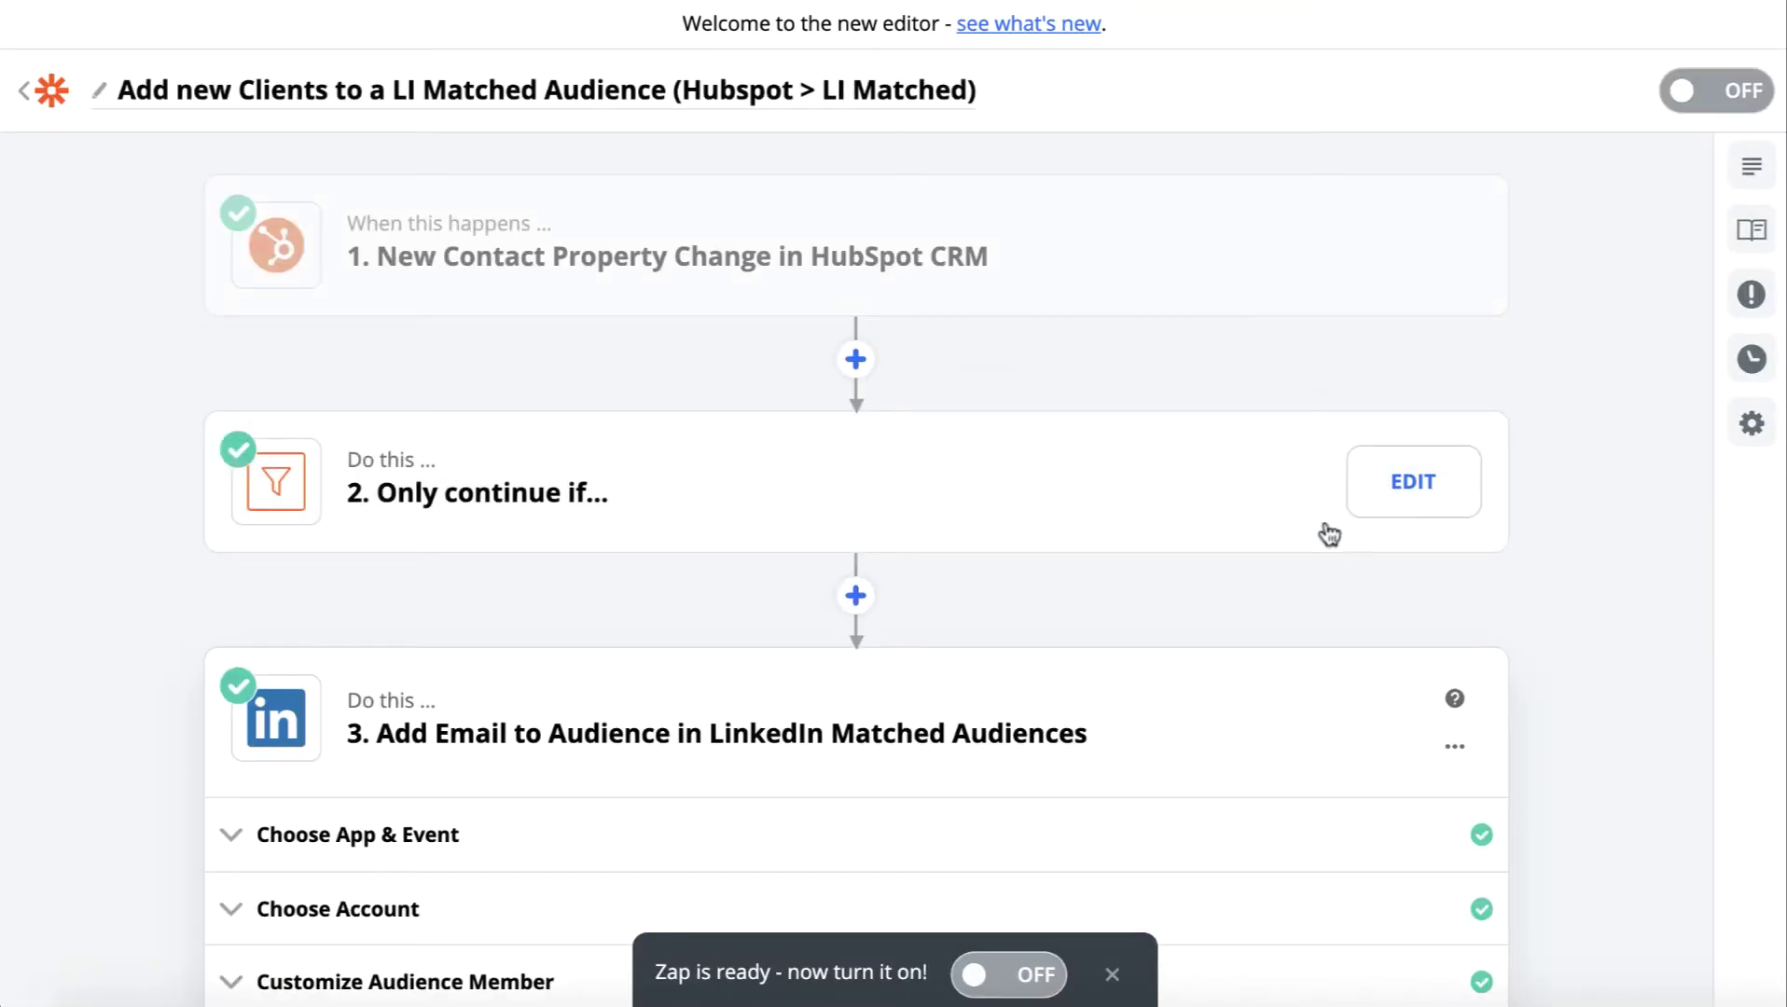
scroll(1046, 626, "down", 3)
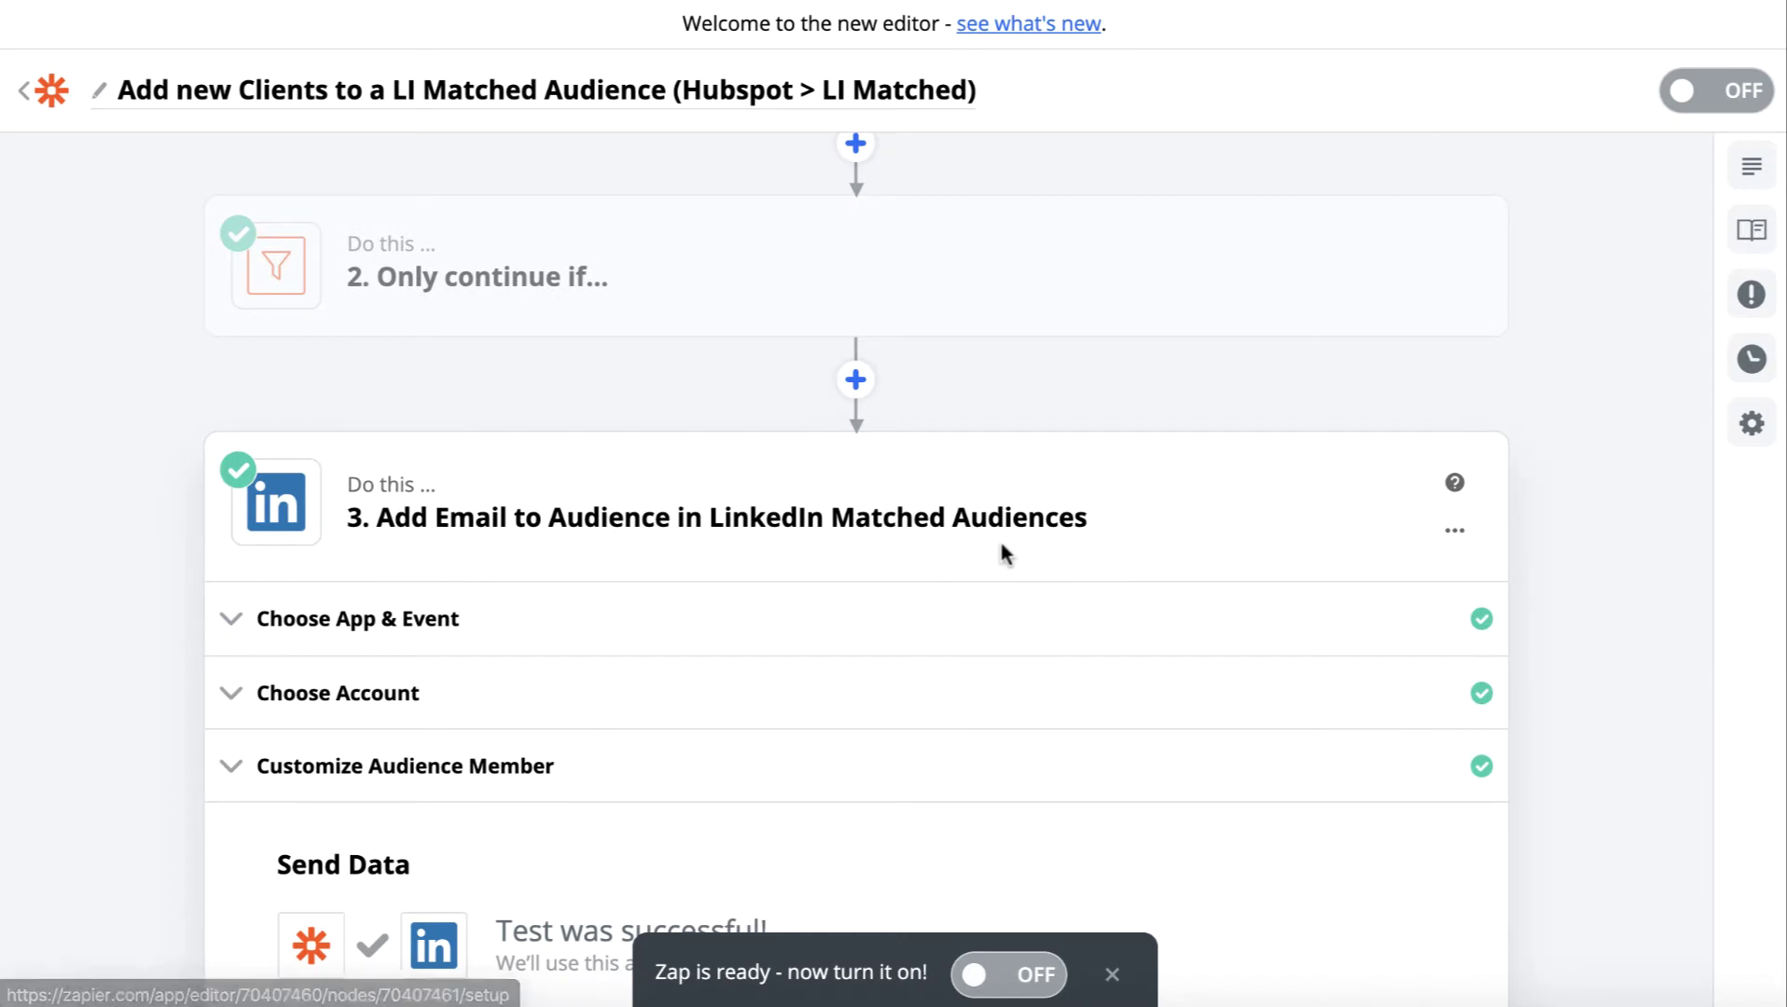
scroll(999, 550, "up", 5)
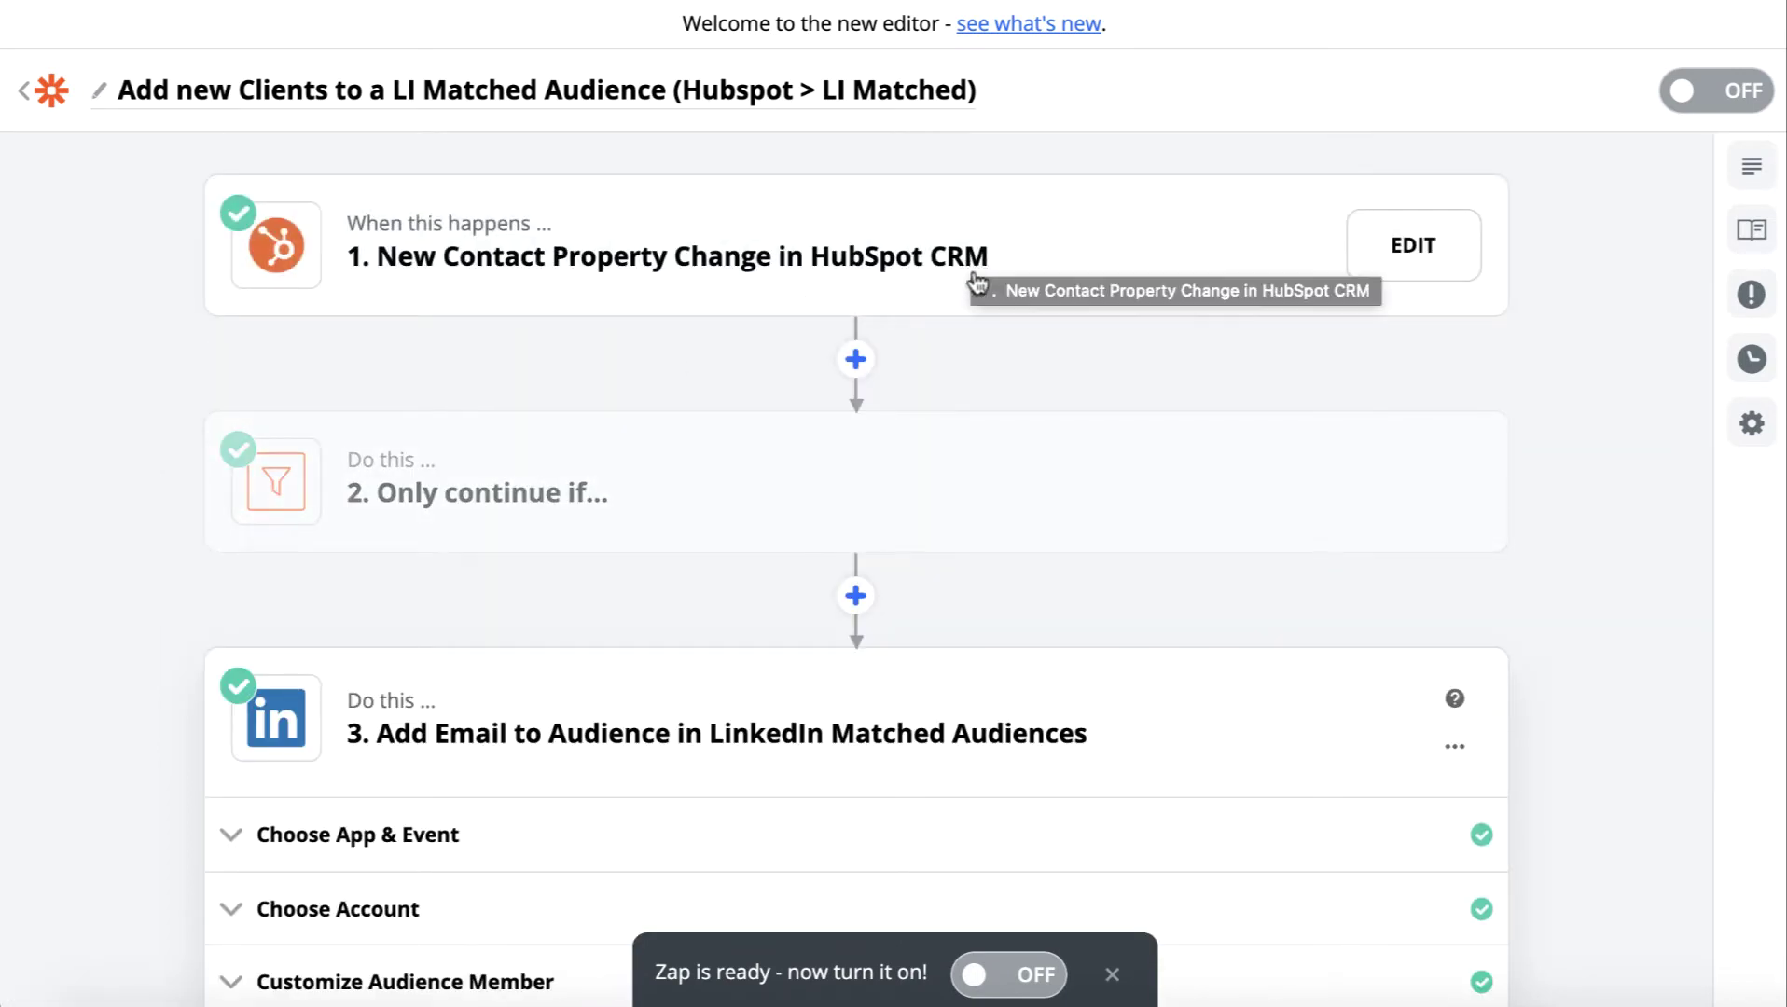
scroll(978, 721, "down", 4)
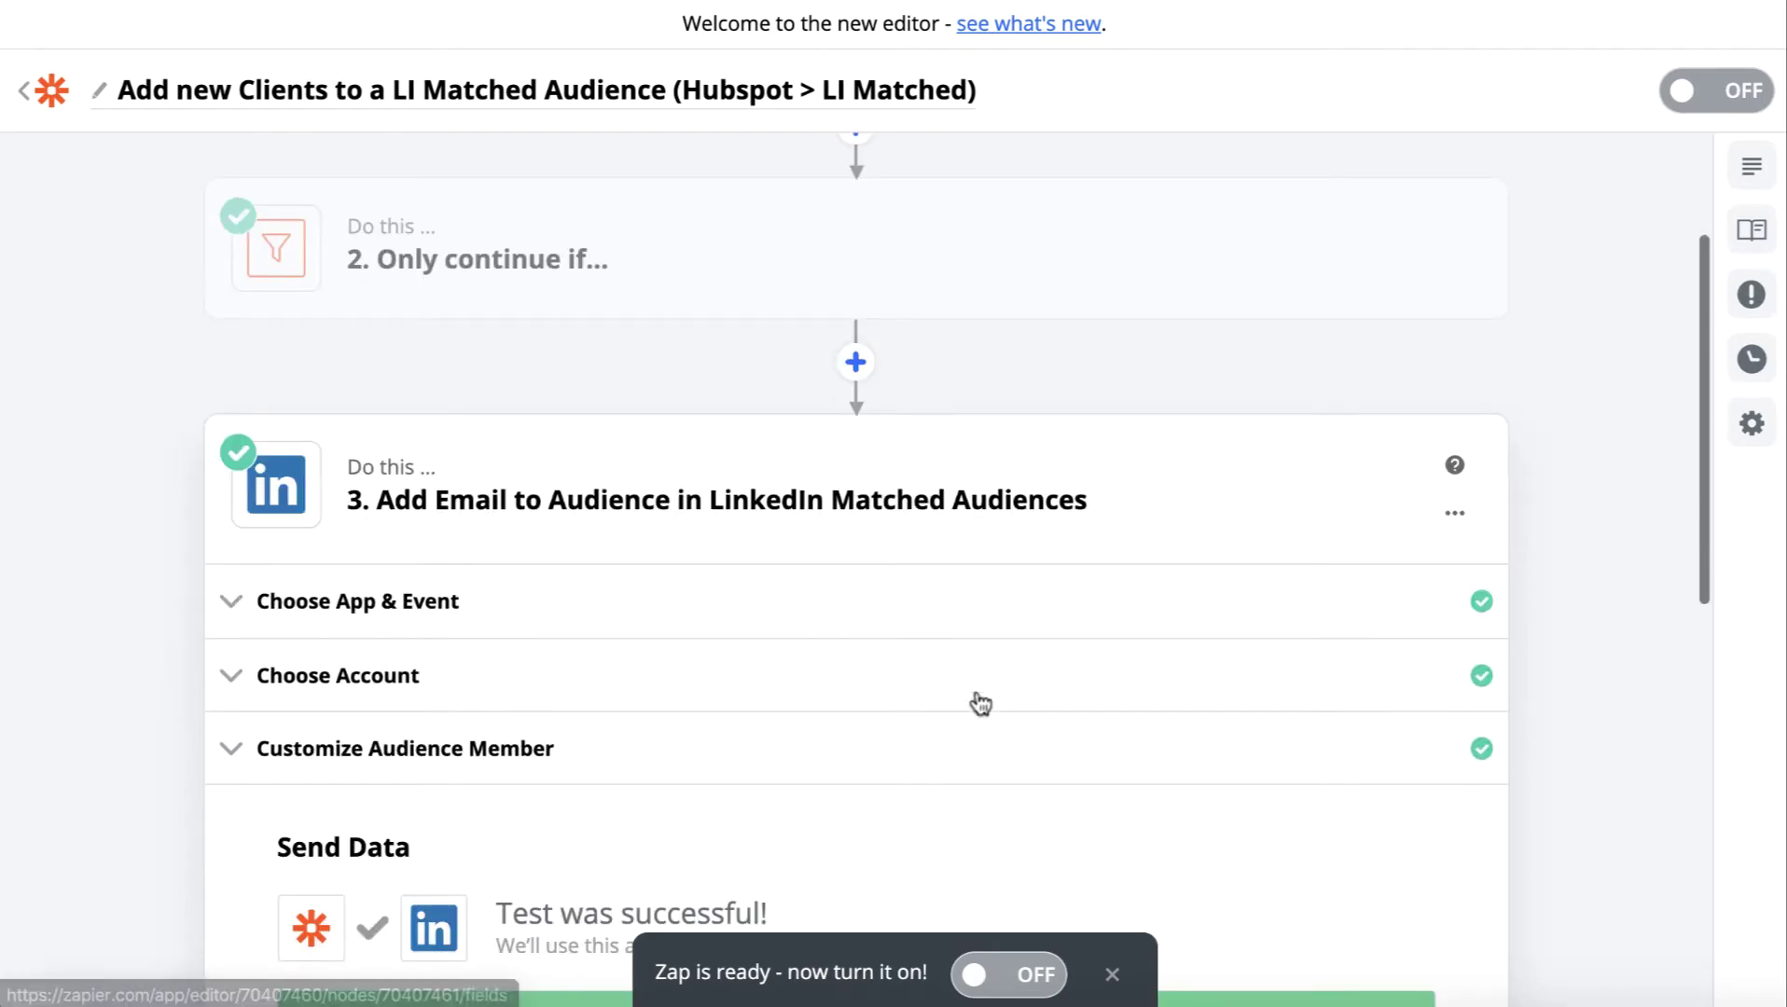
scroll(966, 530, "down", 10)
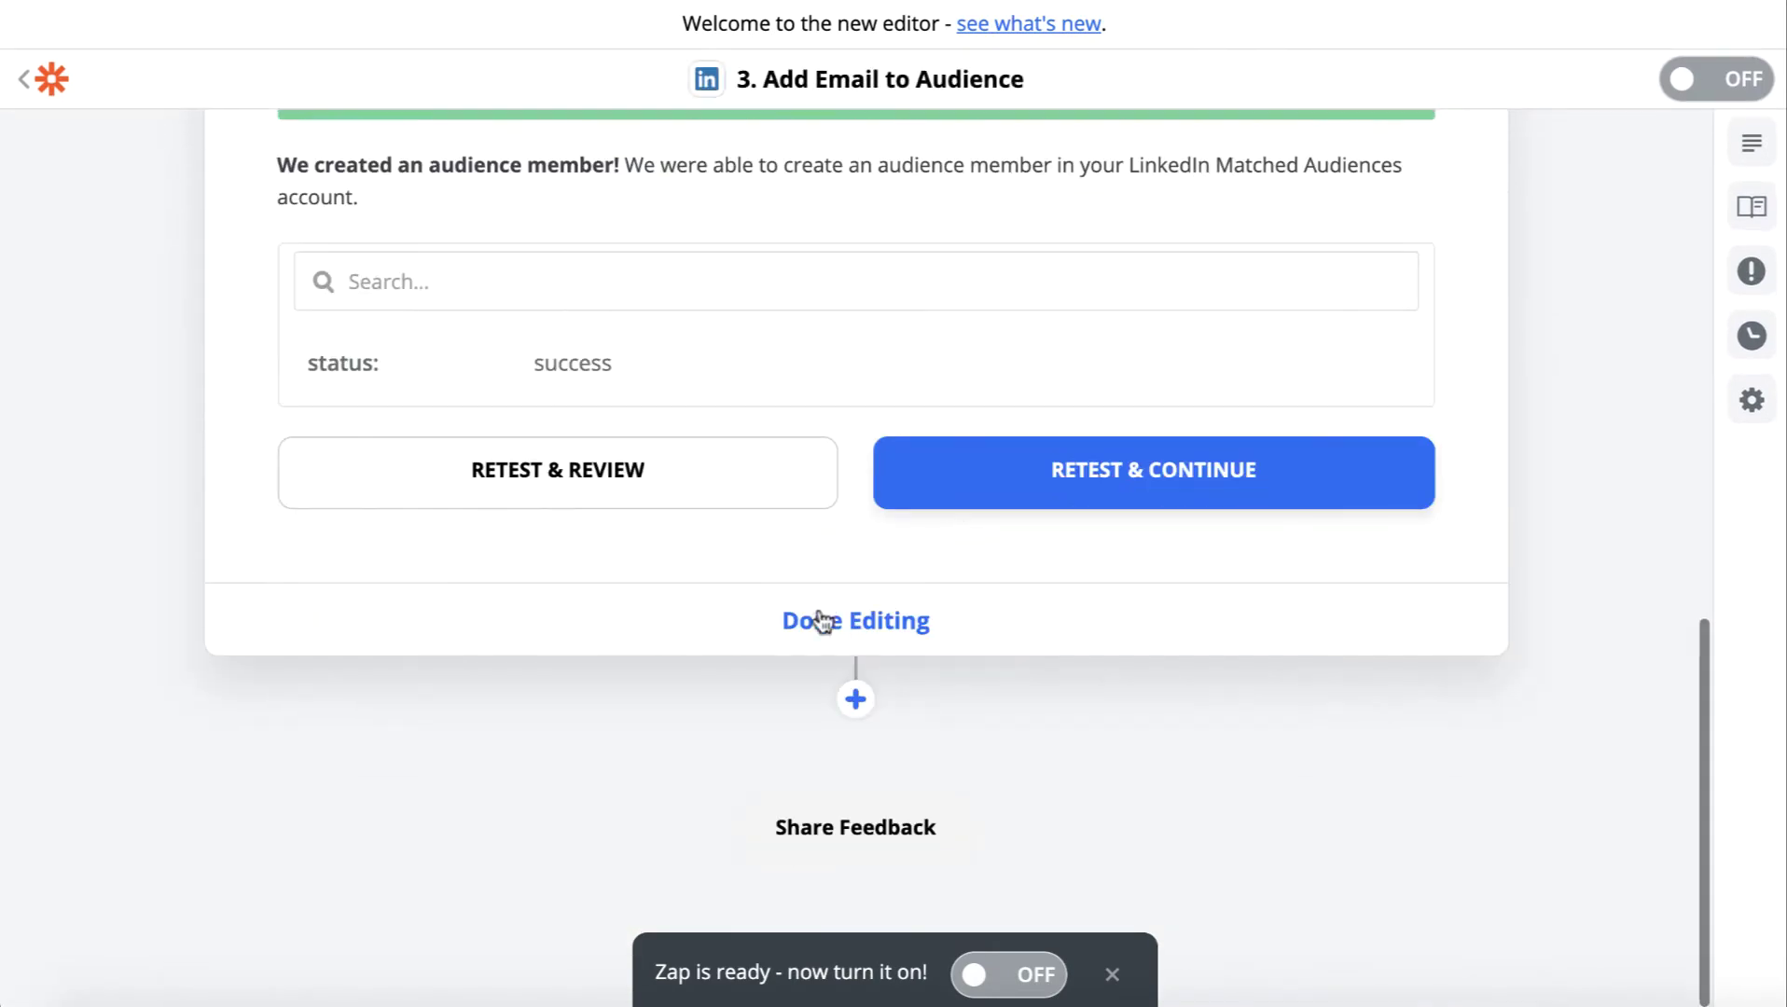
Search for "linked" and add another LinkedIn Matched Audiences action after the Add Email to Audience step.
left_click(857, 705)
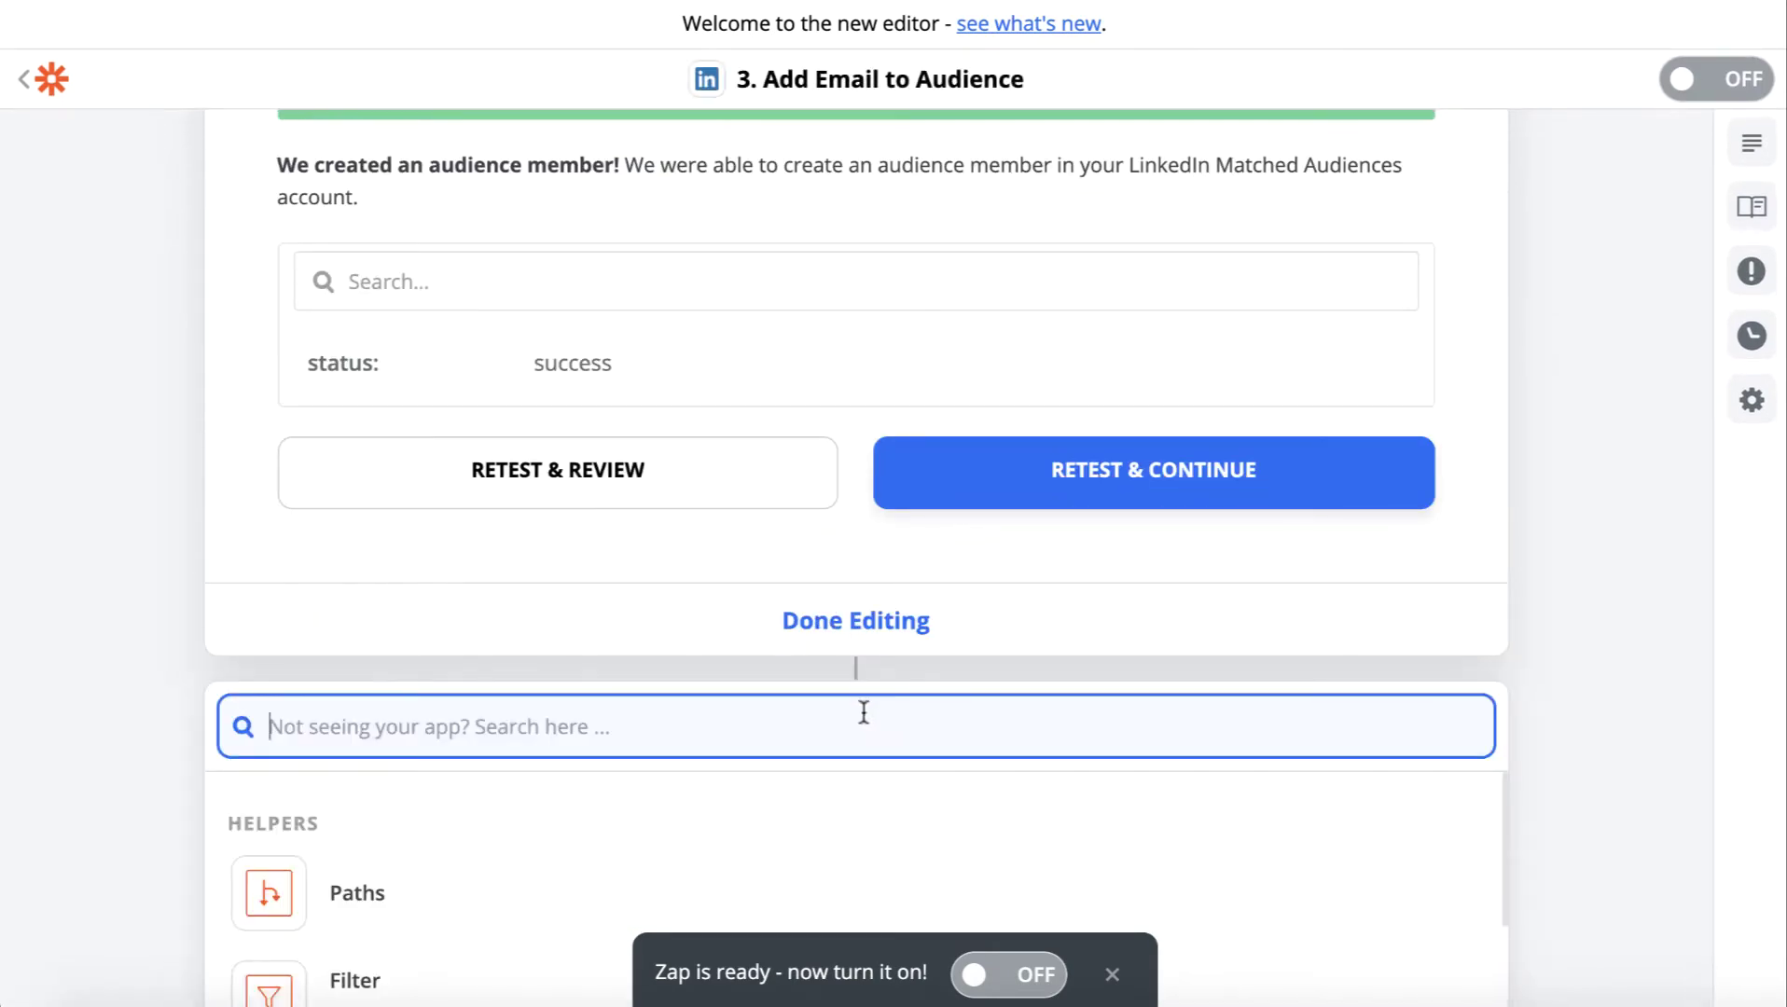
type("linked")
scroll(746, 653, "down", 2)
left_click(641, 776)
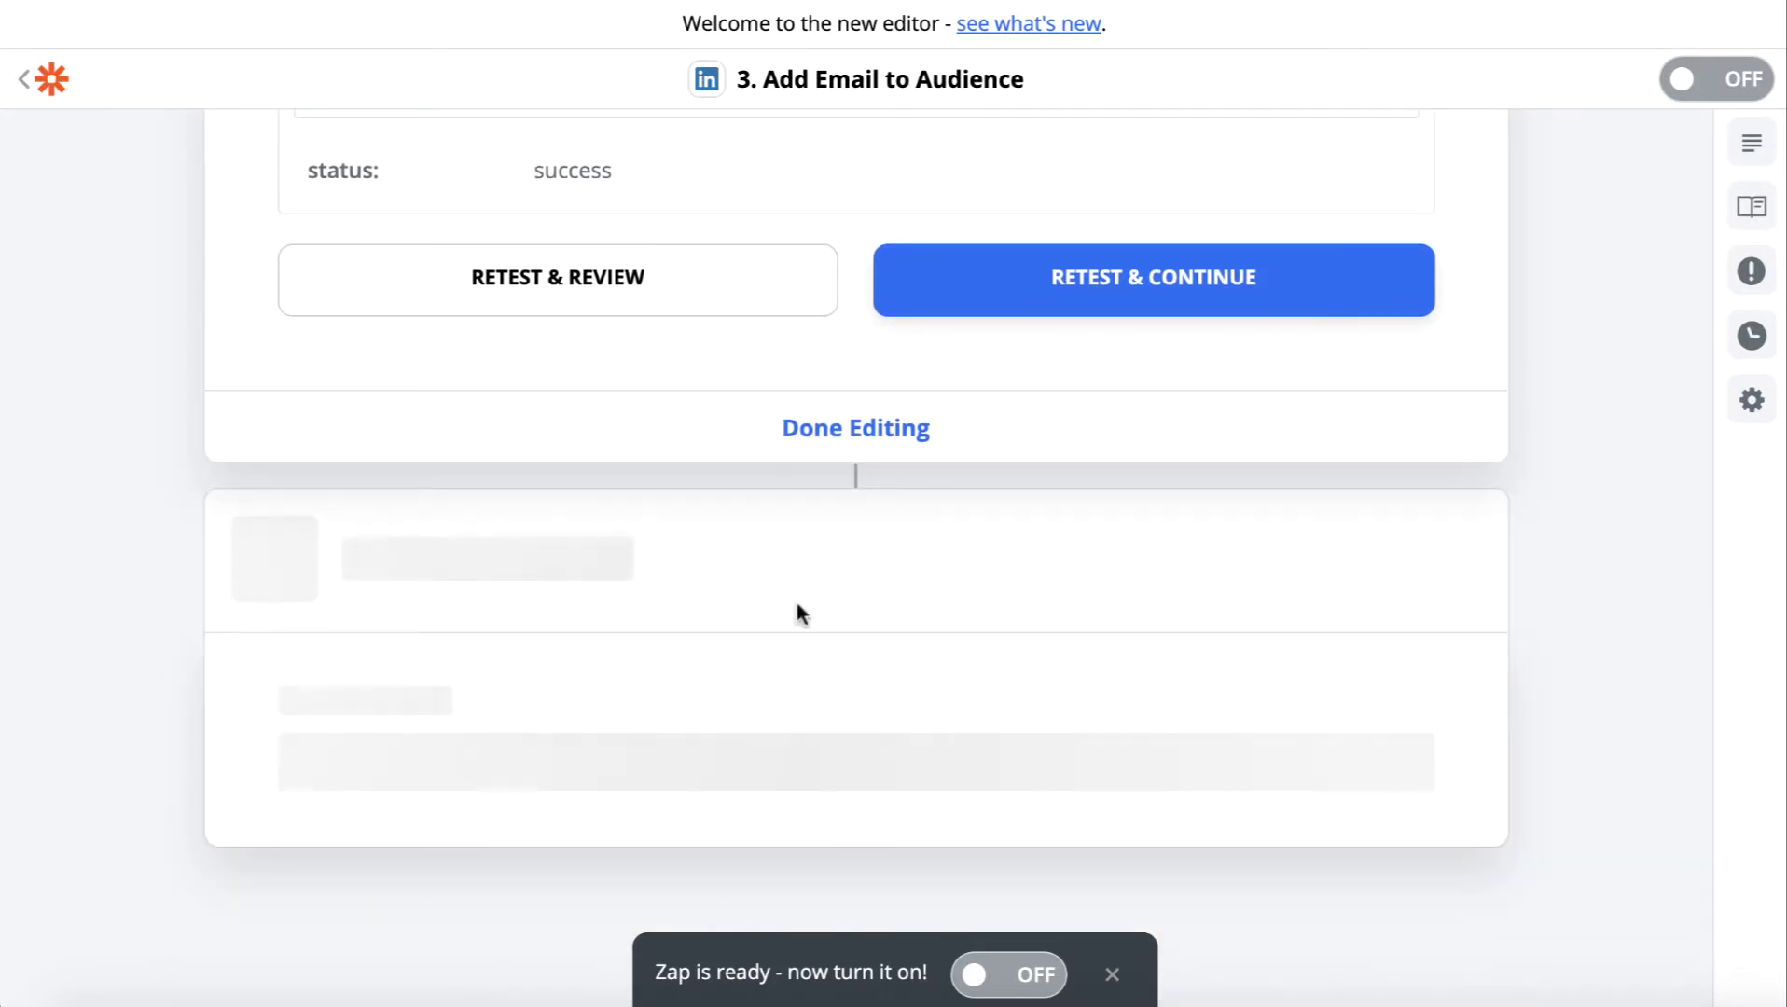
Set the new action's event to Remove Email From Audience and select the existing LinkedIn Matched Audiences account.
left_click(709, 430)
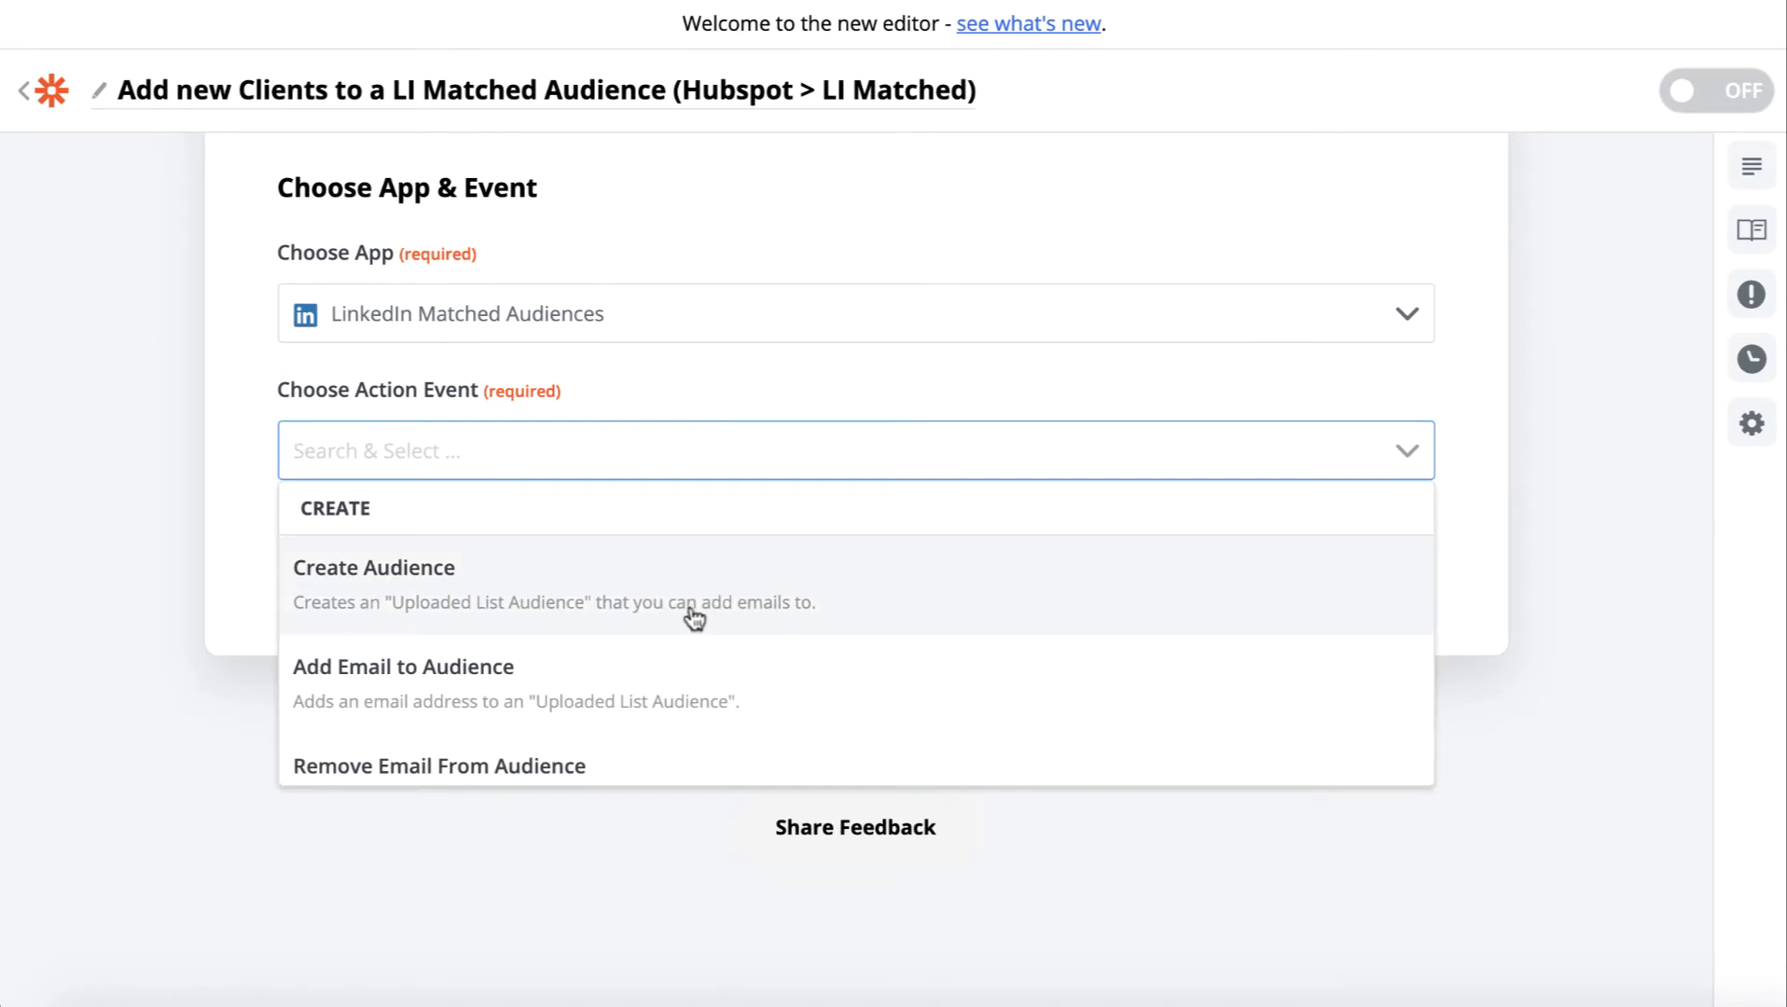
scroll(594, 661, "down", 2)
left_click(571, 720)
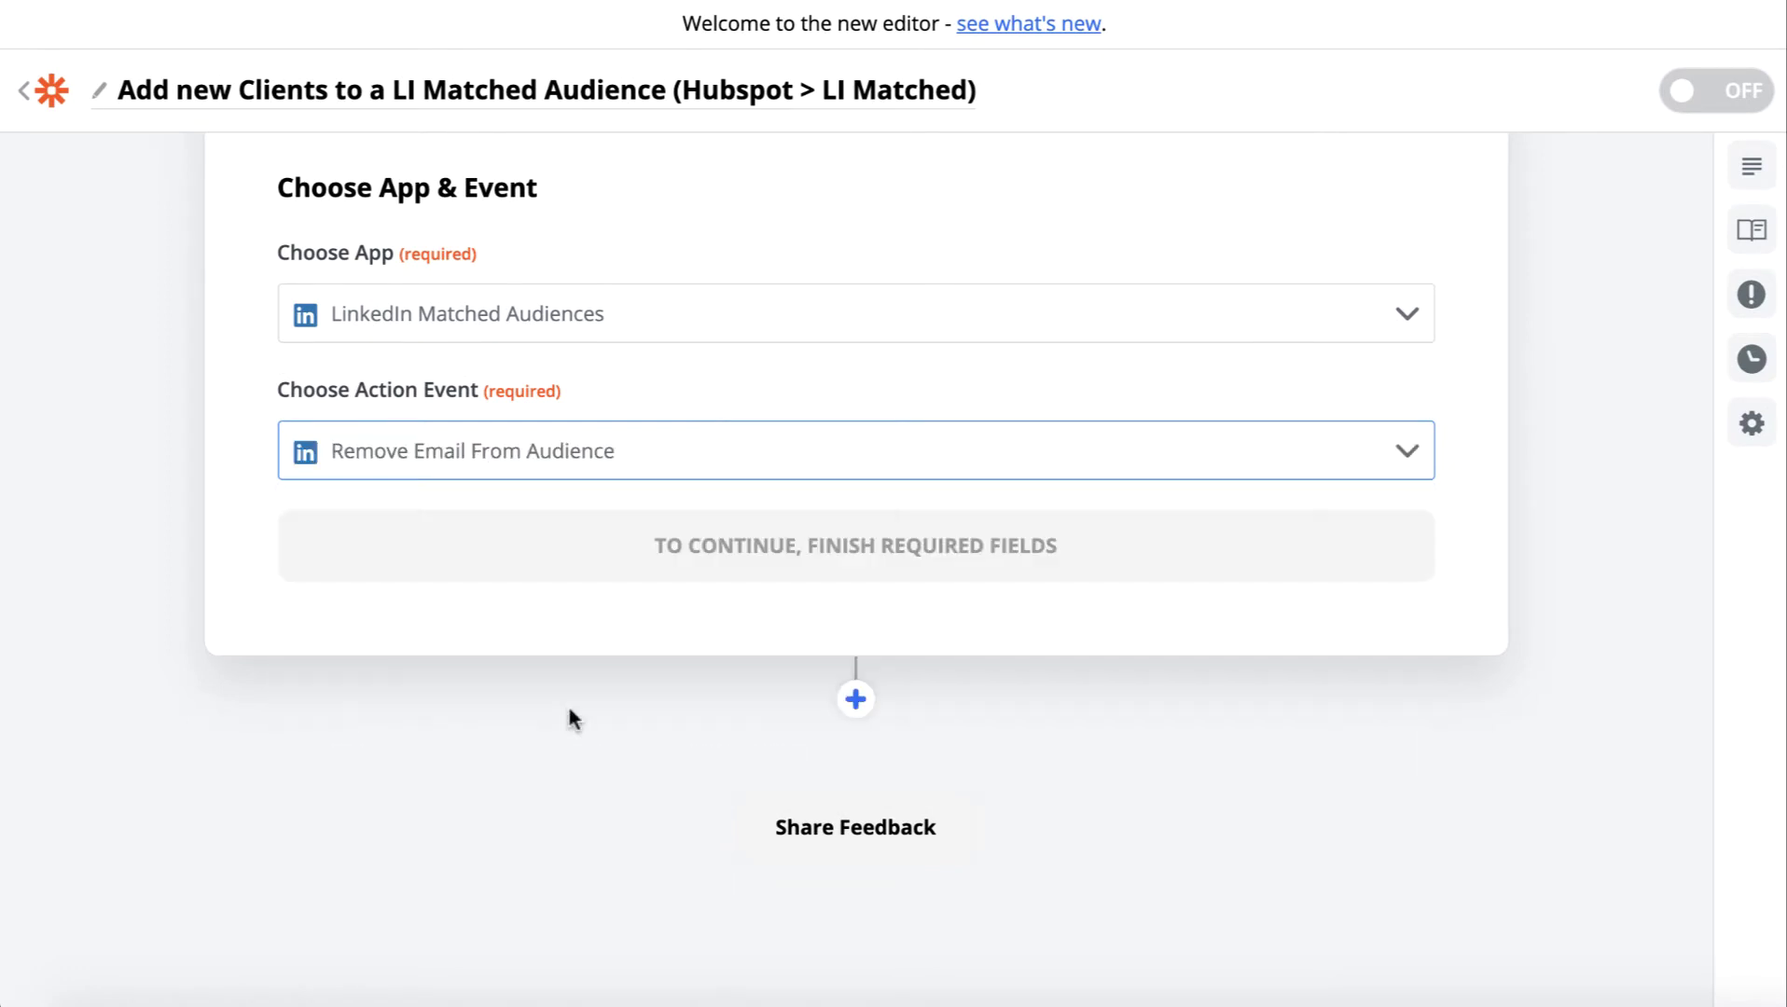
left_click(827, 572)
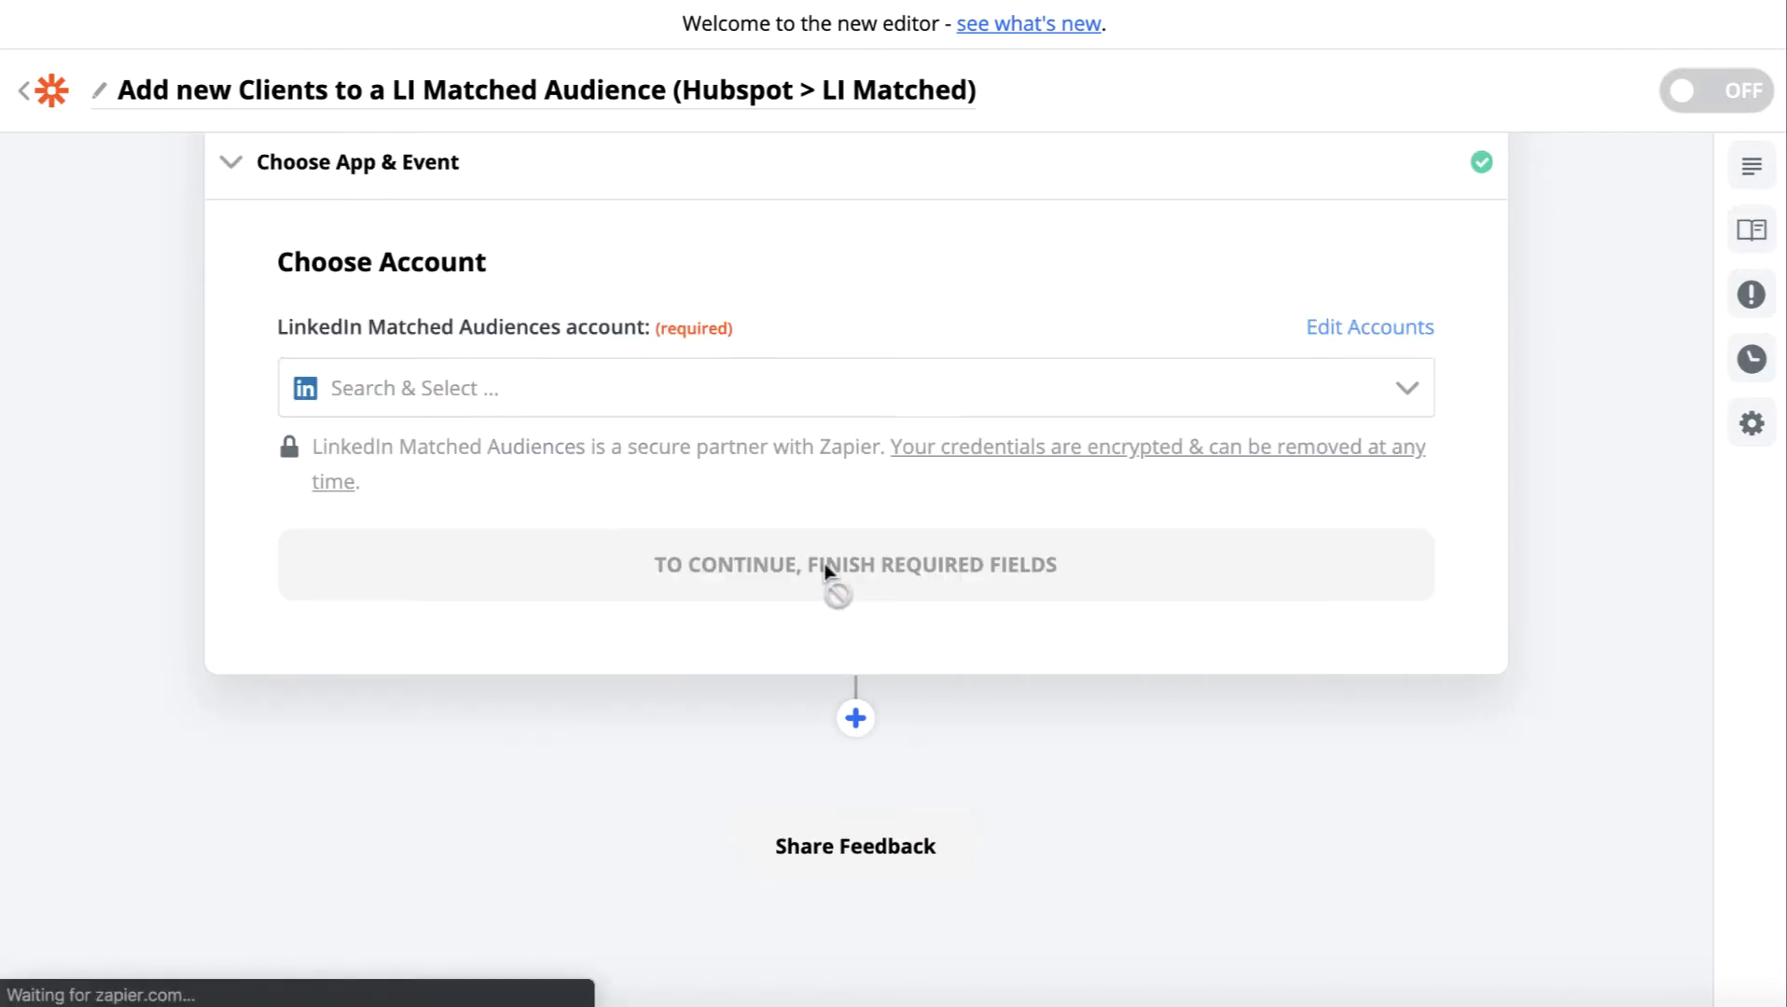
left_click(867, 368)
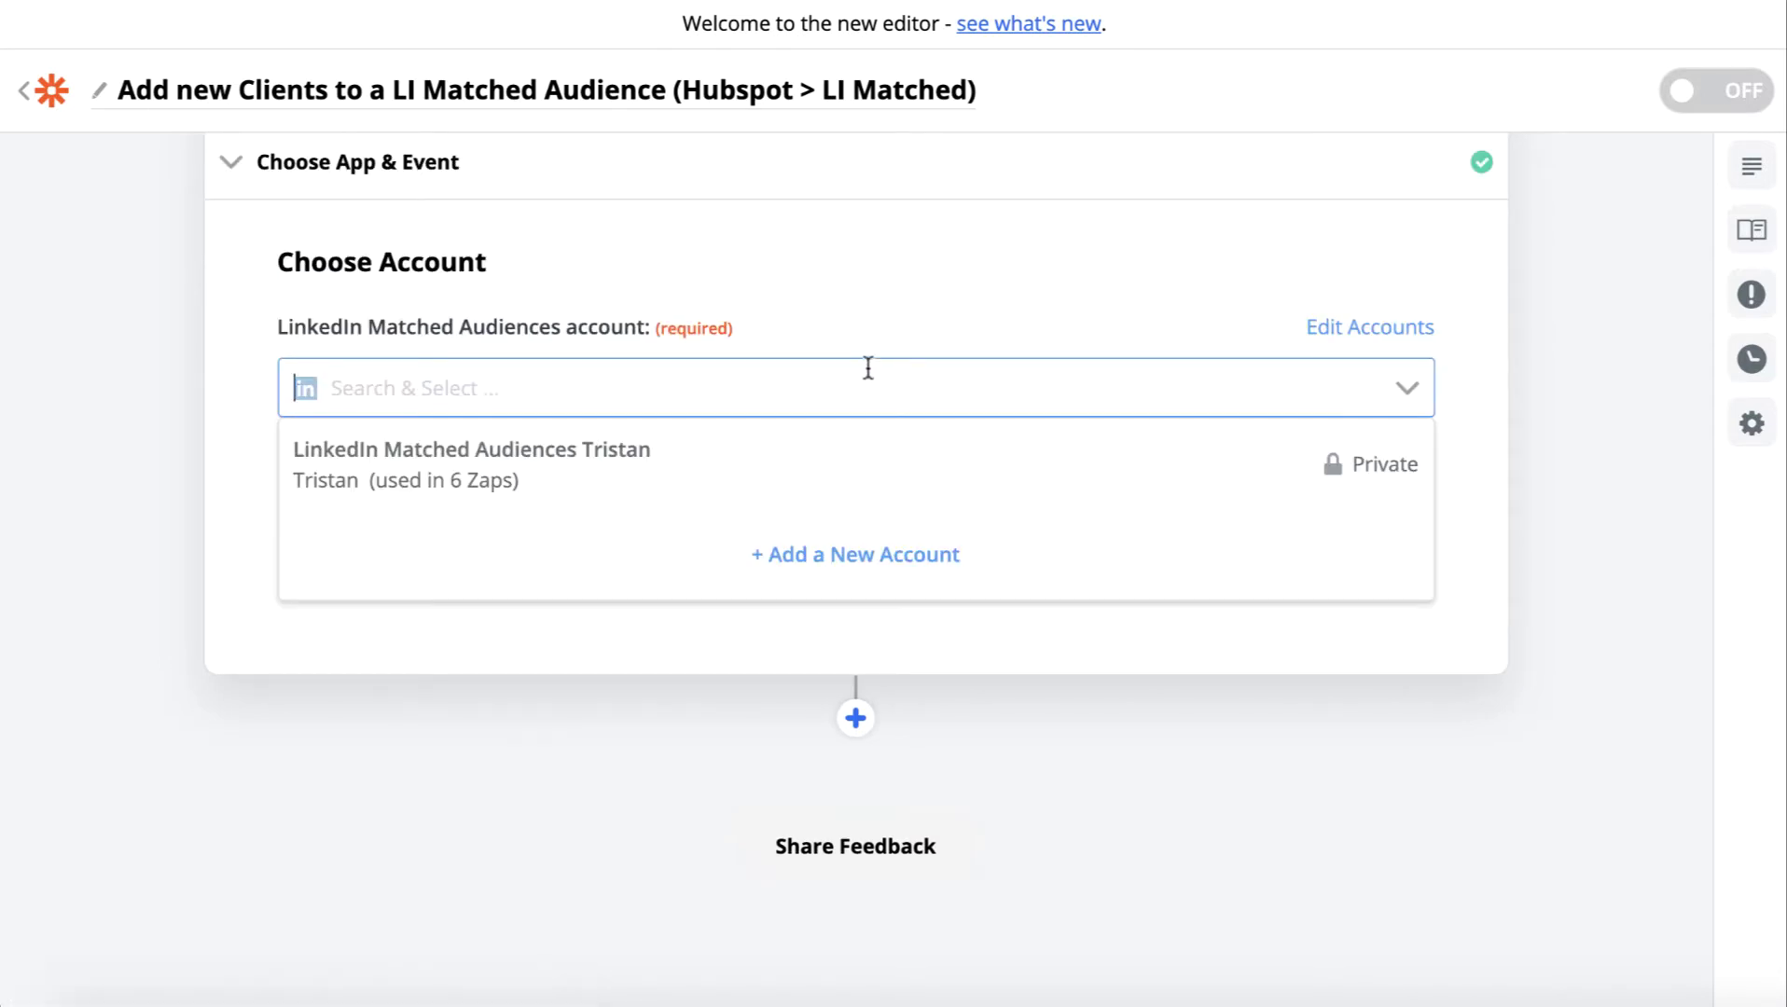
left_click(788, 447)
left_click(882, 581)
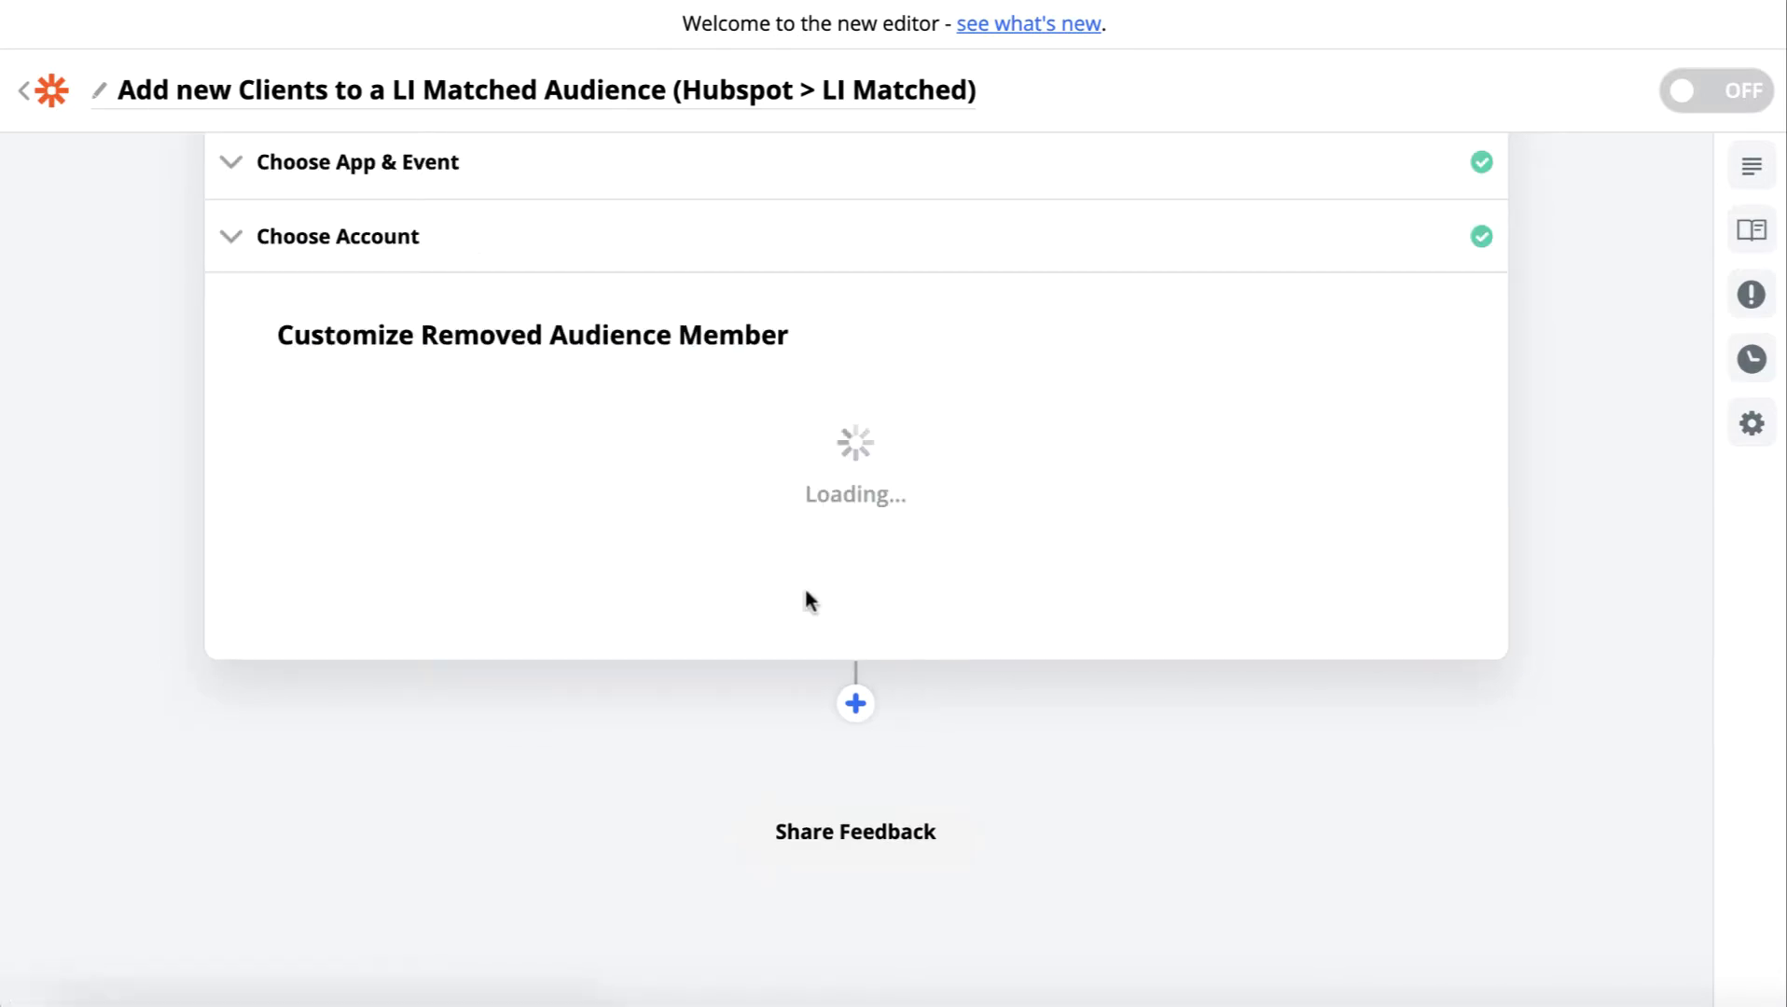
For the removed audience member, set Account to Terrific and Uploaded List Audience to New Sales Leads.
left_click(825, 455)
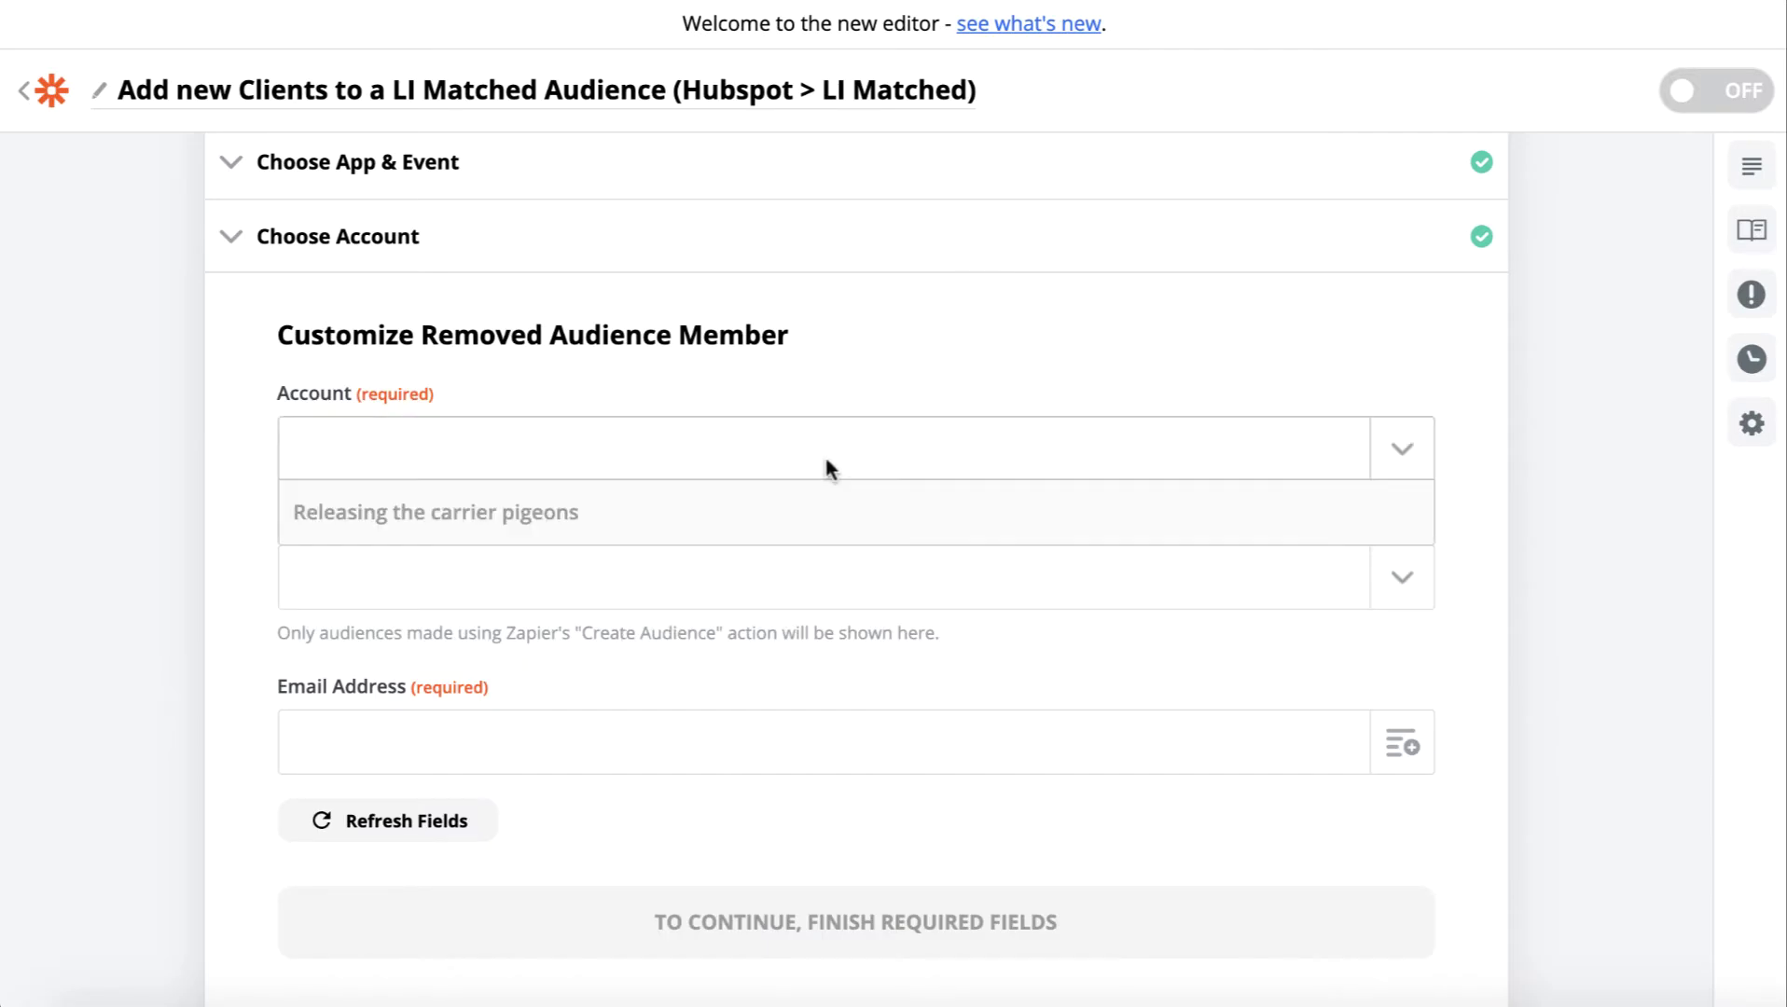
left_click(722, 597)
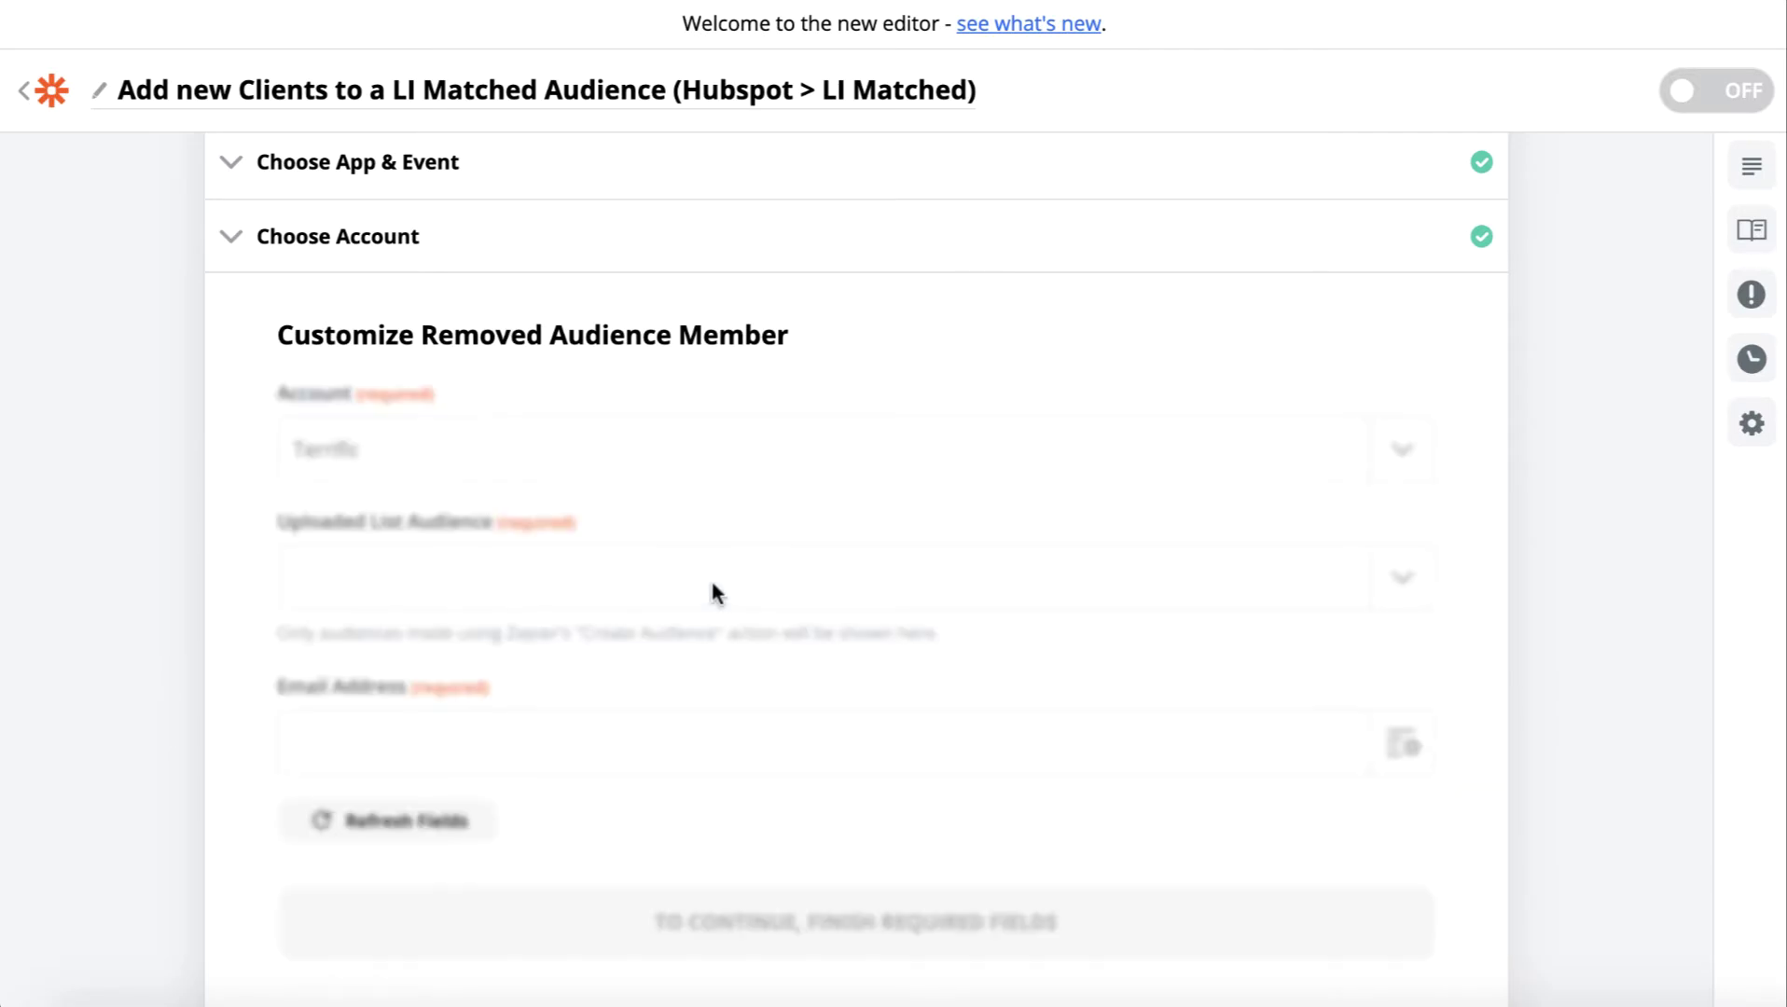
left_click(797, 598)
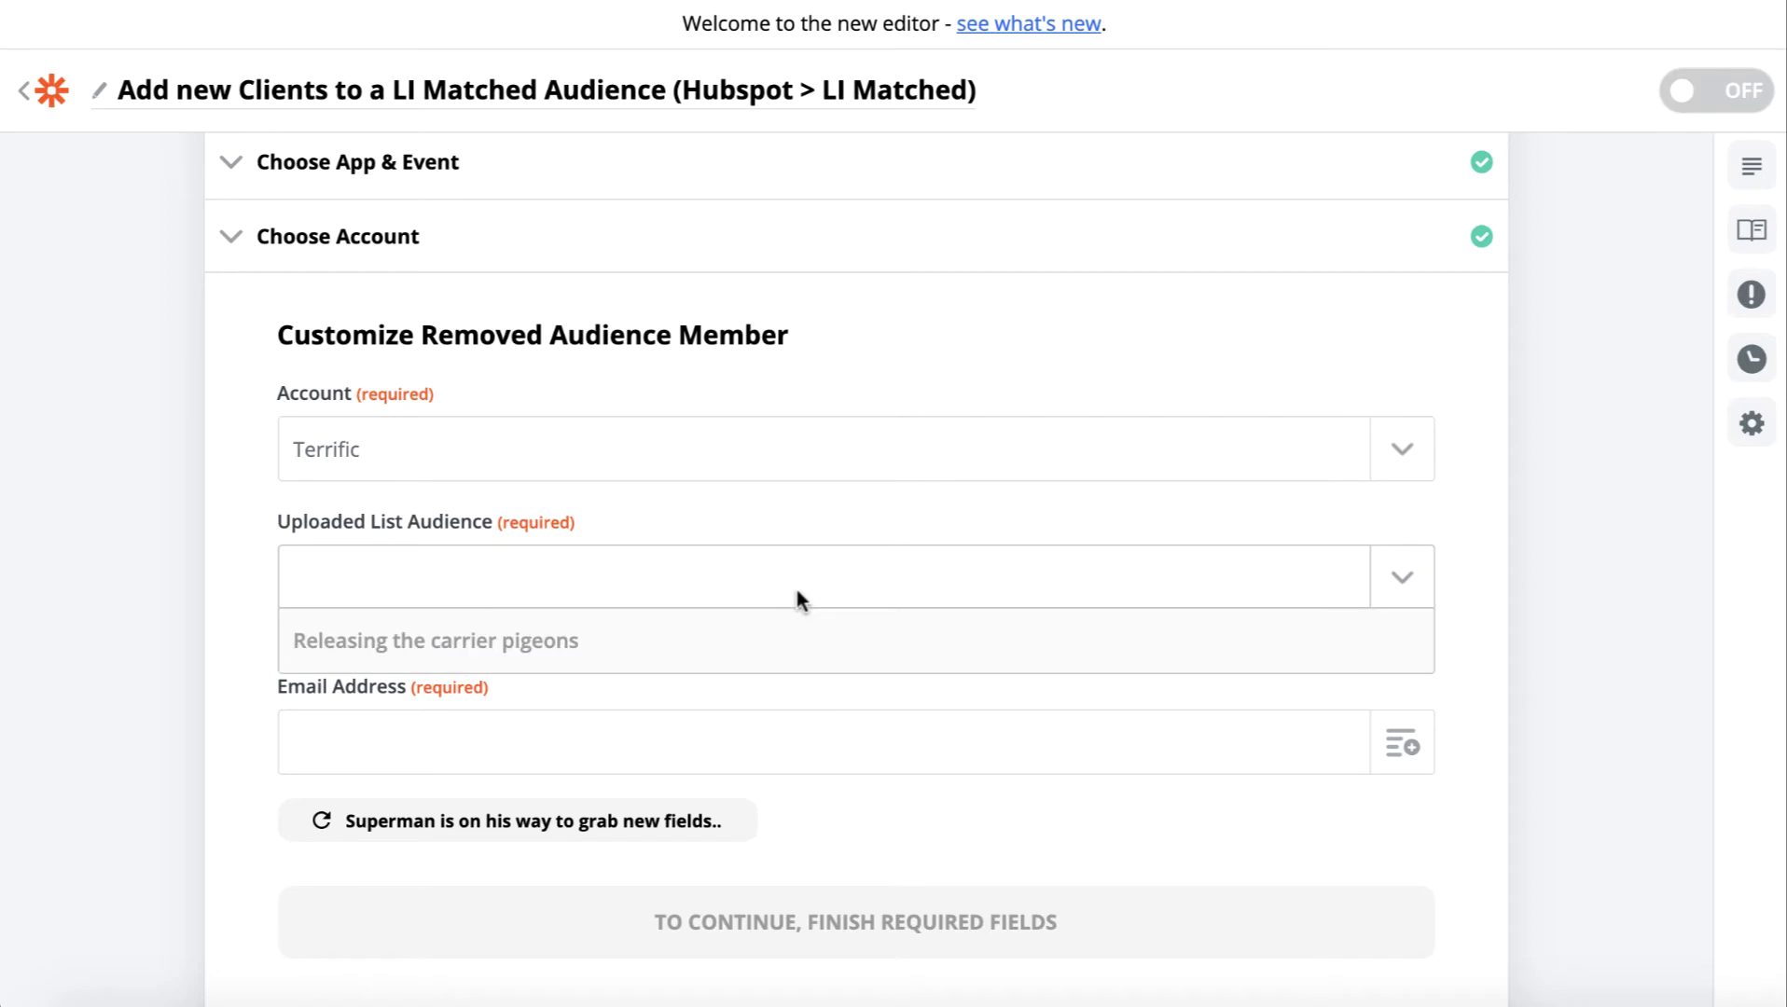
left_click(754, 700)
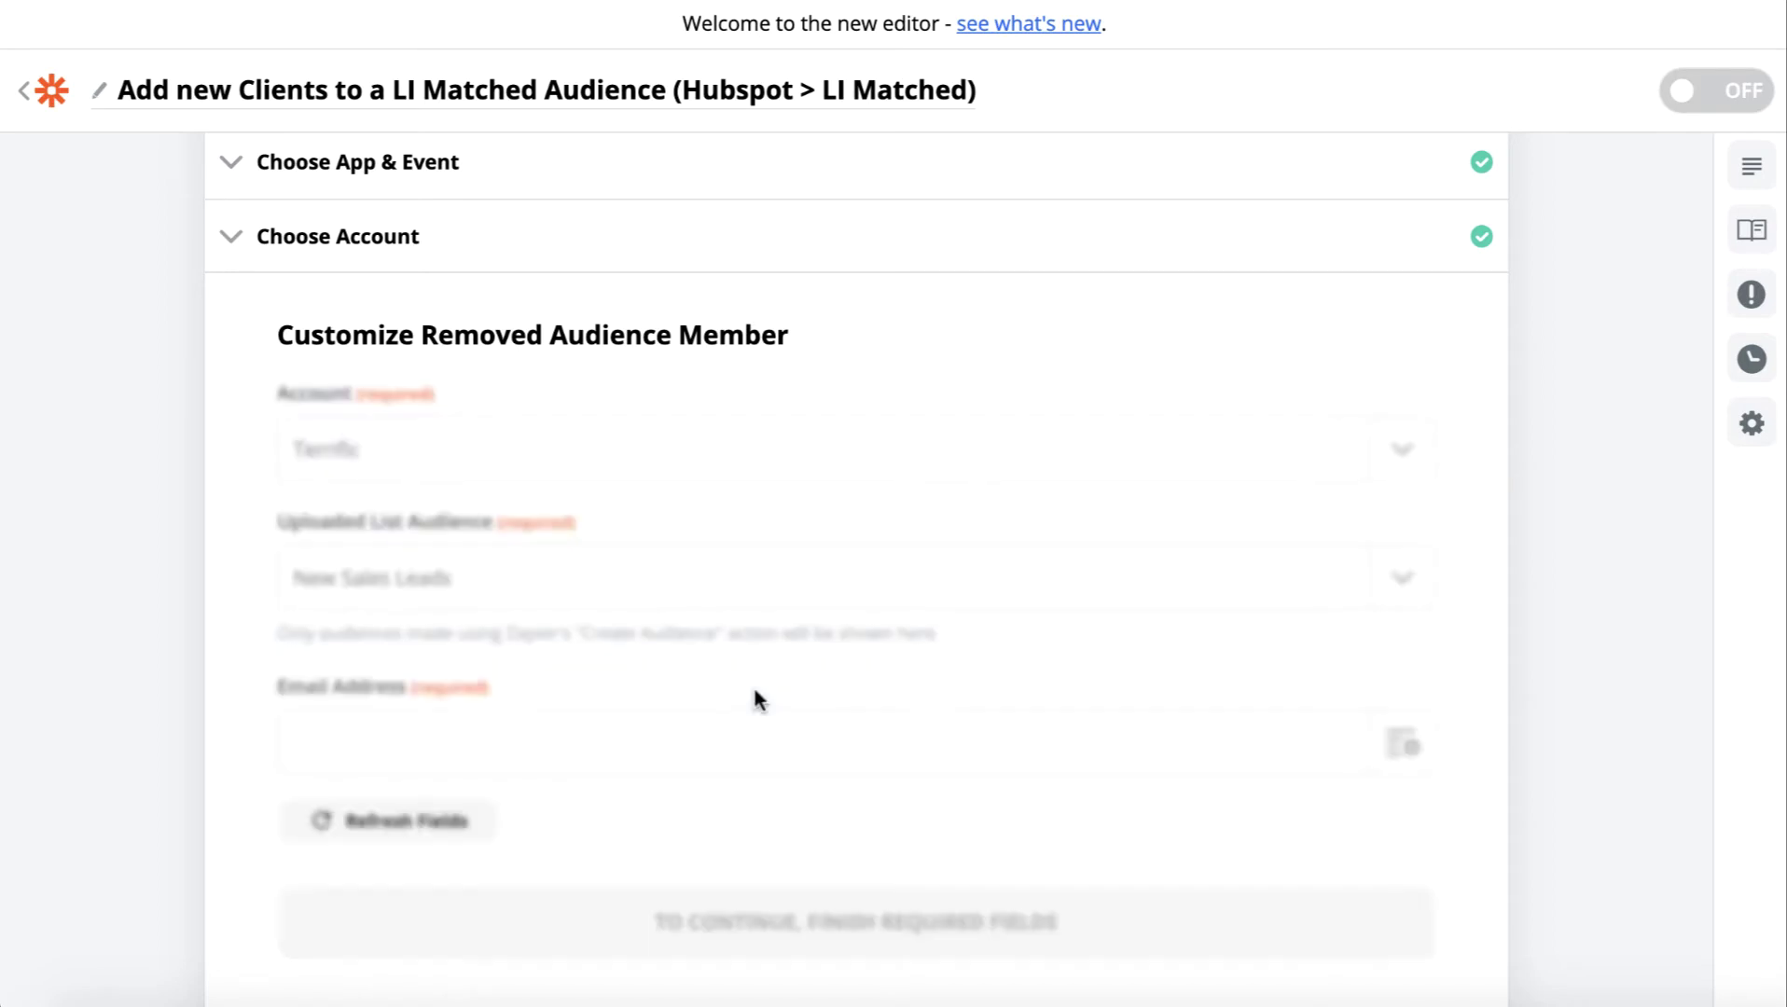
Map the removed member's Email Address to the Email value from the New Contact Property Change trigger.
left_click(722, 751)
left_click(1397, 751)
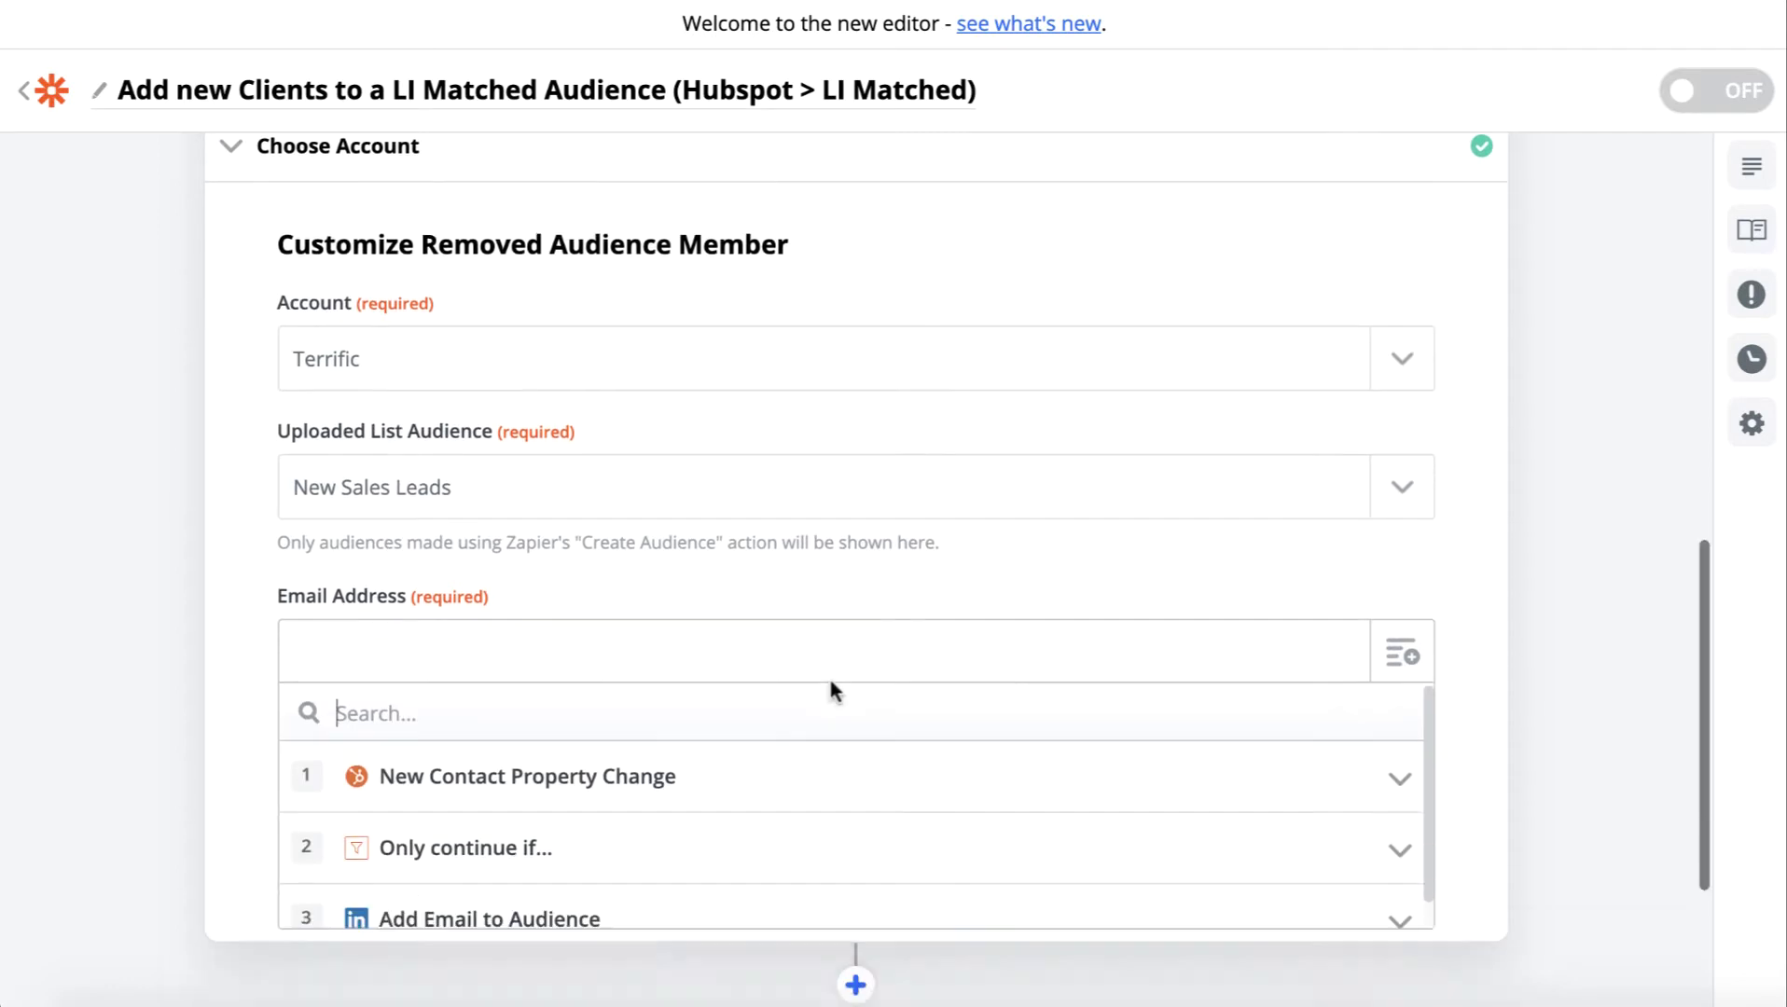
left_click(762, 681)
left_click(681, 742)
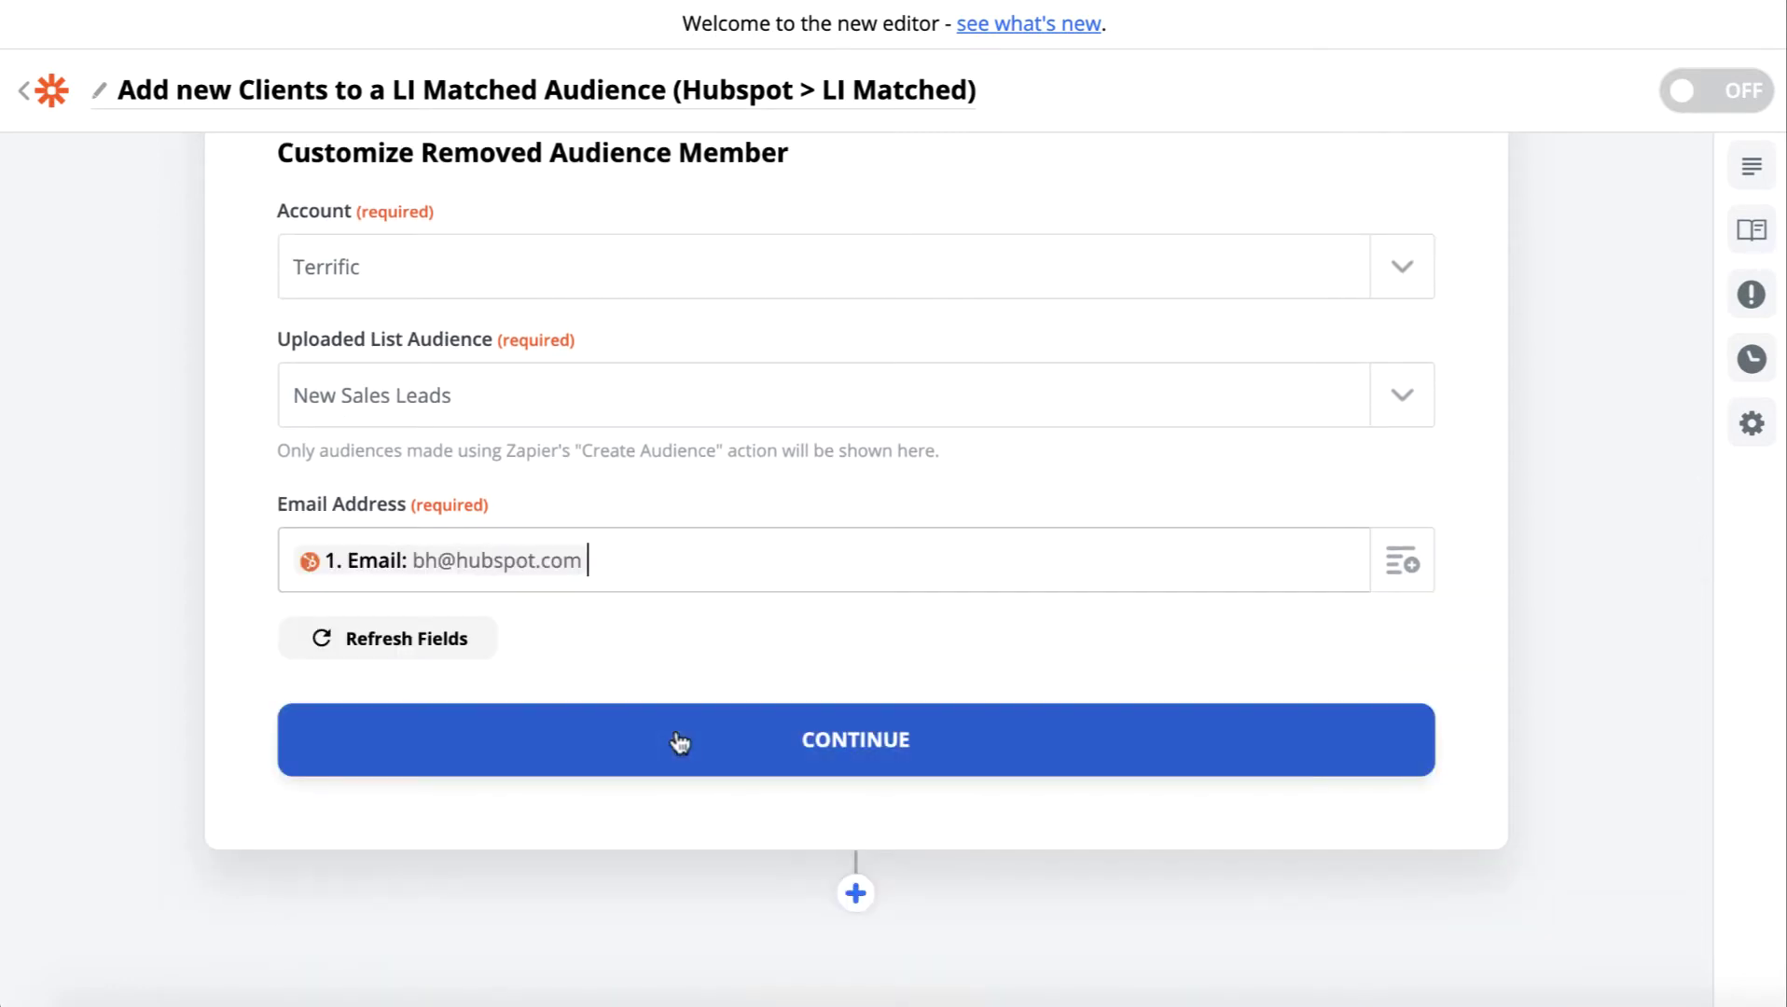
Complete the Remove Email From Audience action with its settings saved and turn the zap on.
left_click(706, 737)
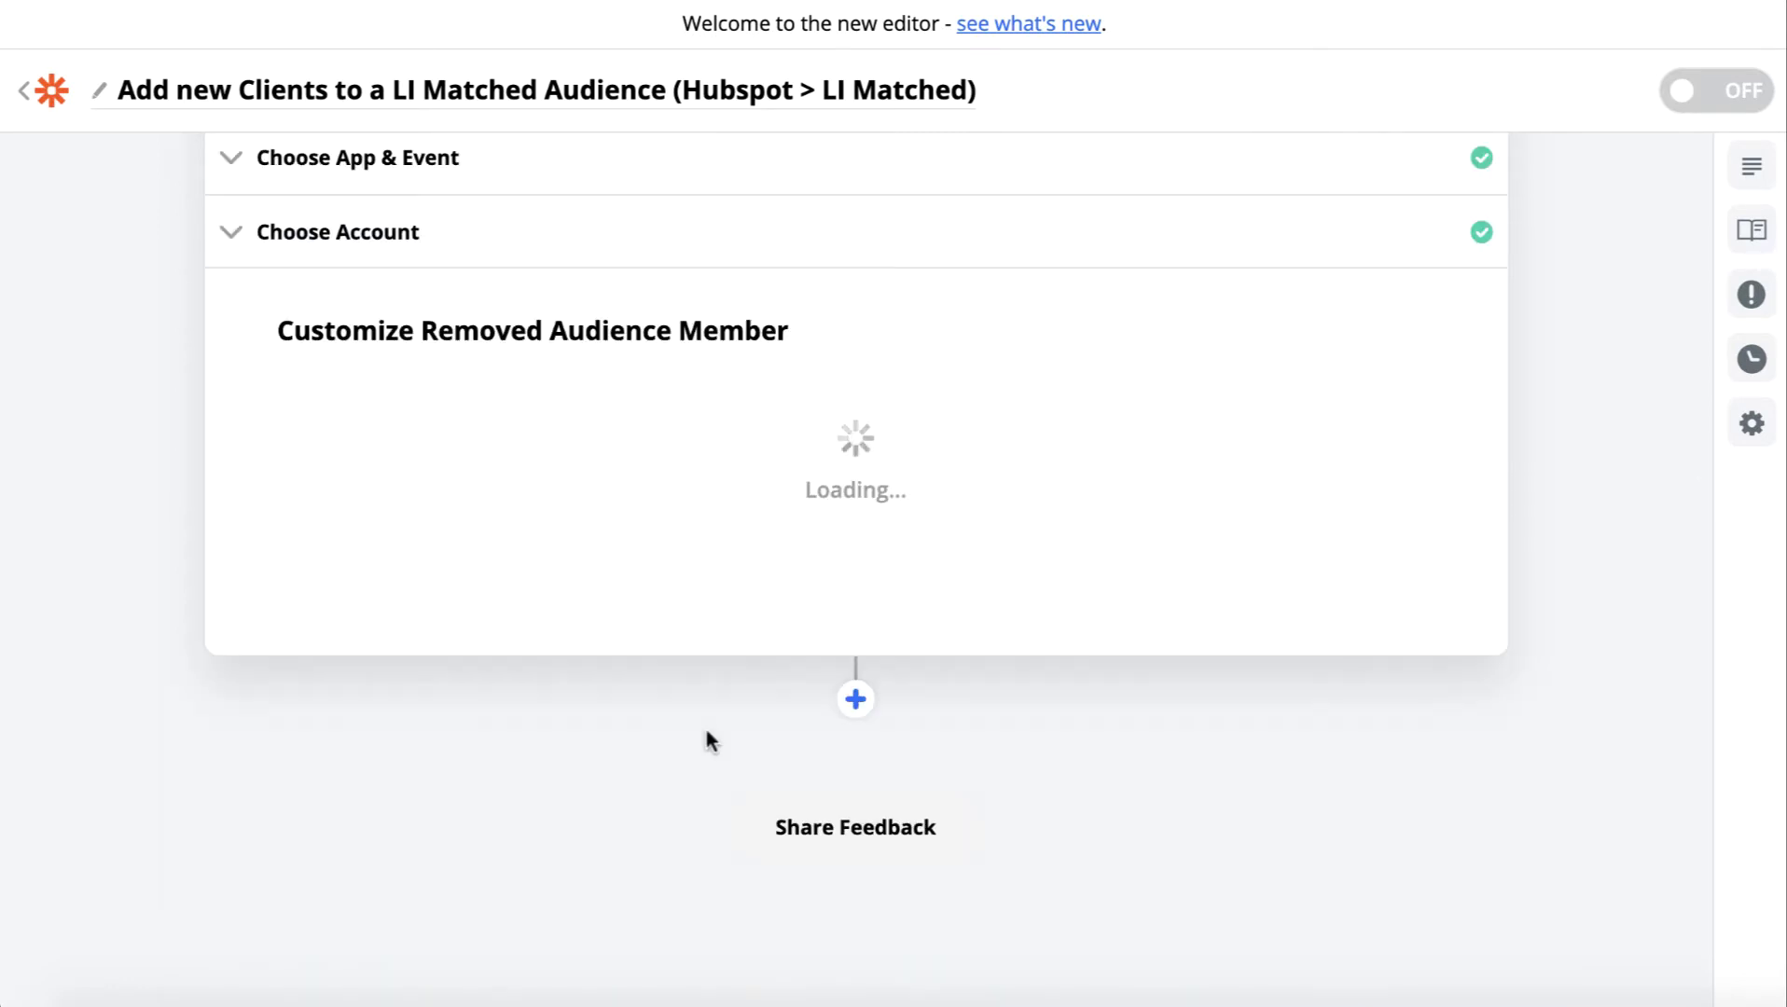
left_click(1187, 791)
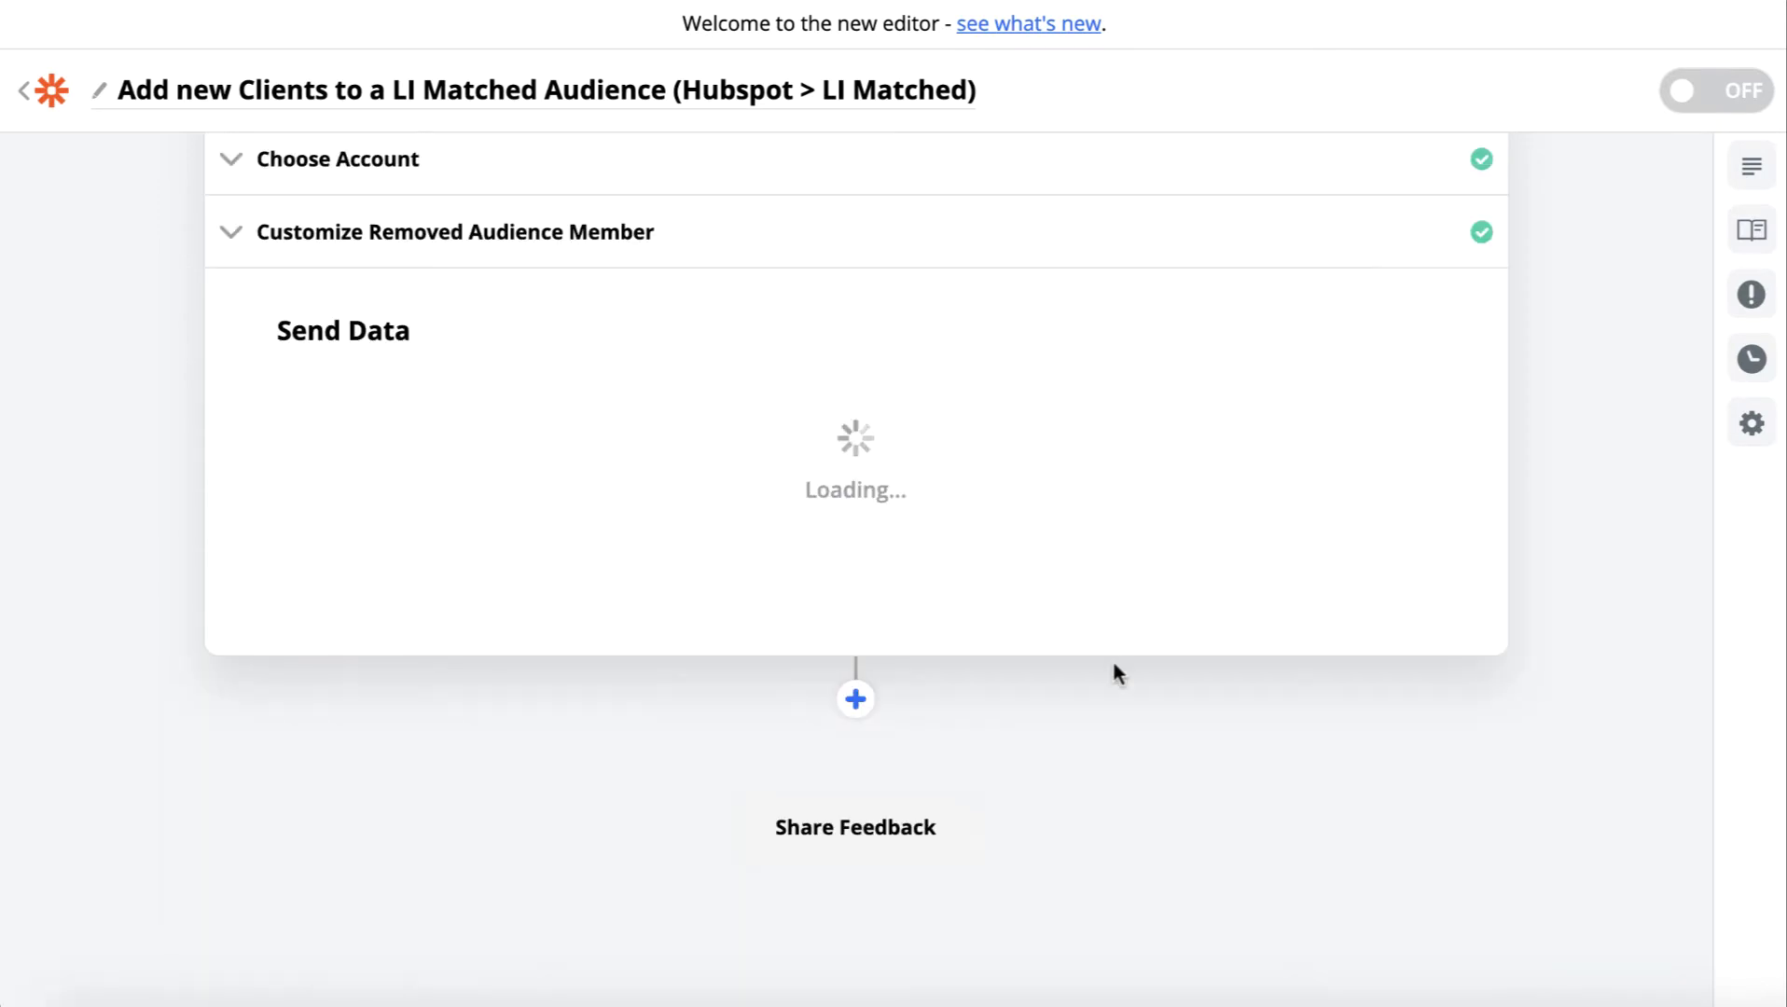
scroll(1278, 438, "up", 3)
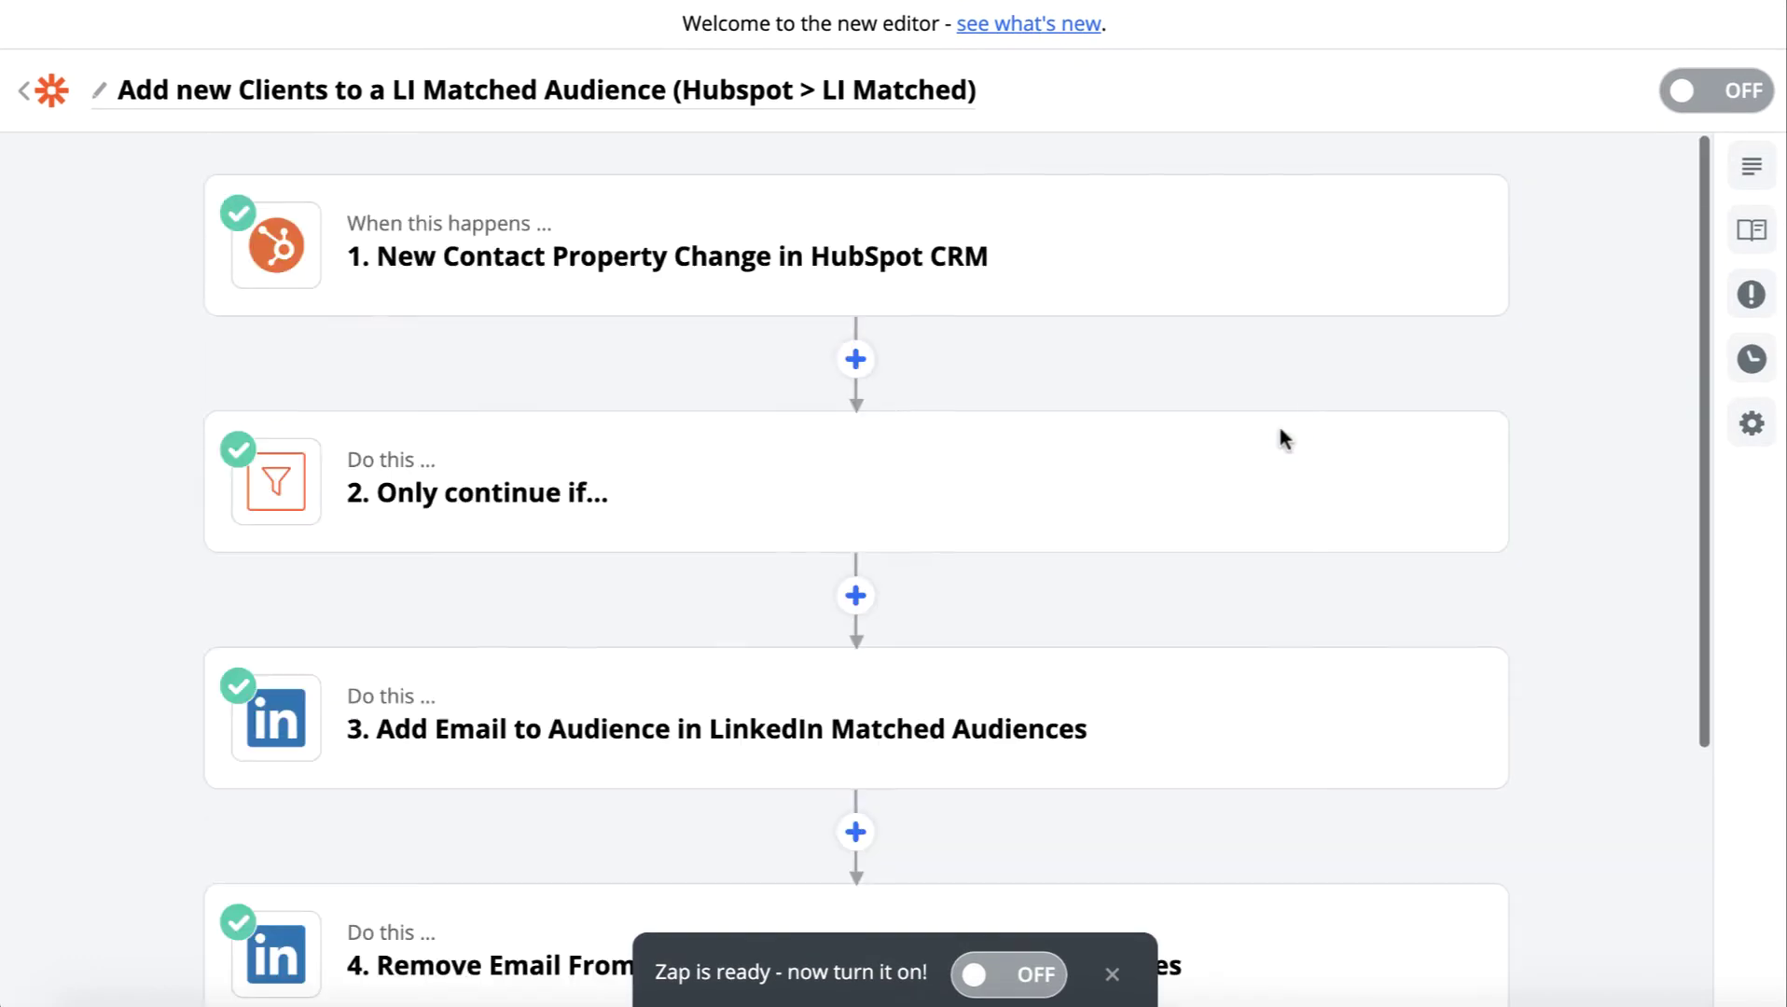
left_click(1720, 101)
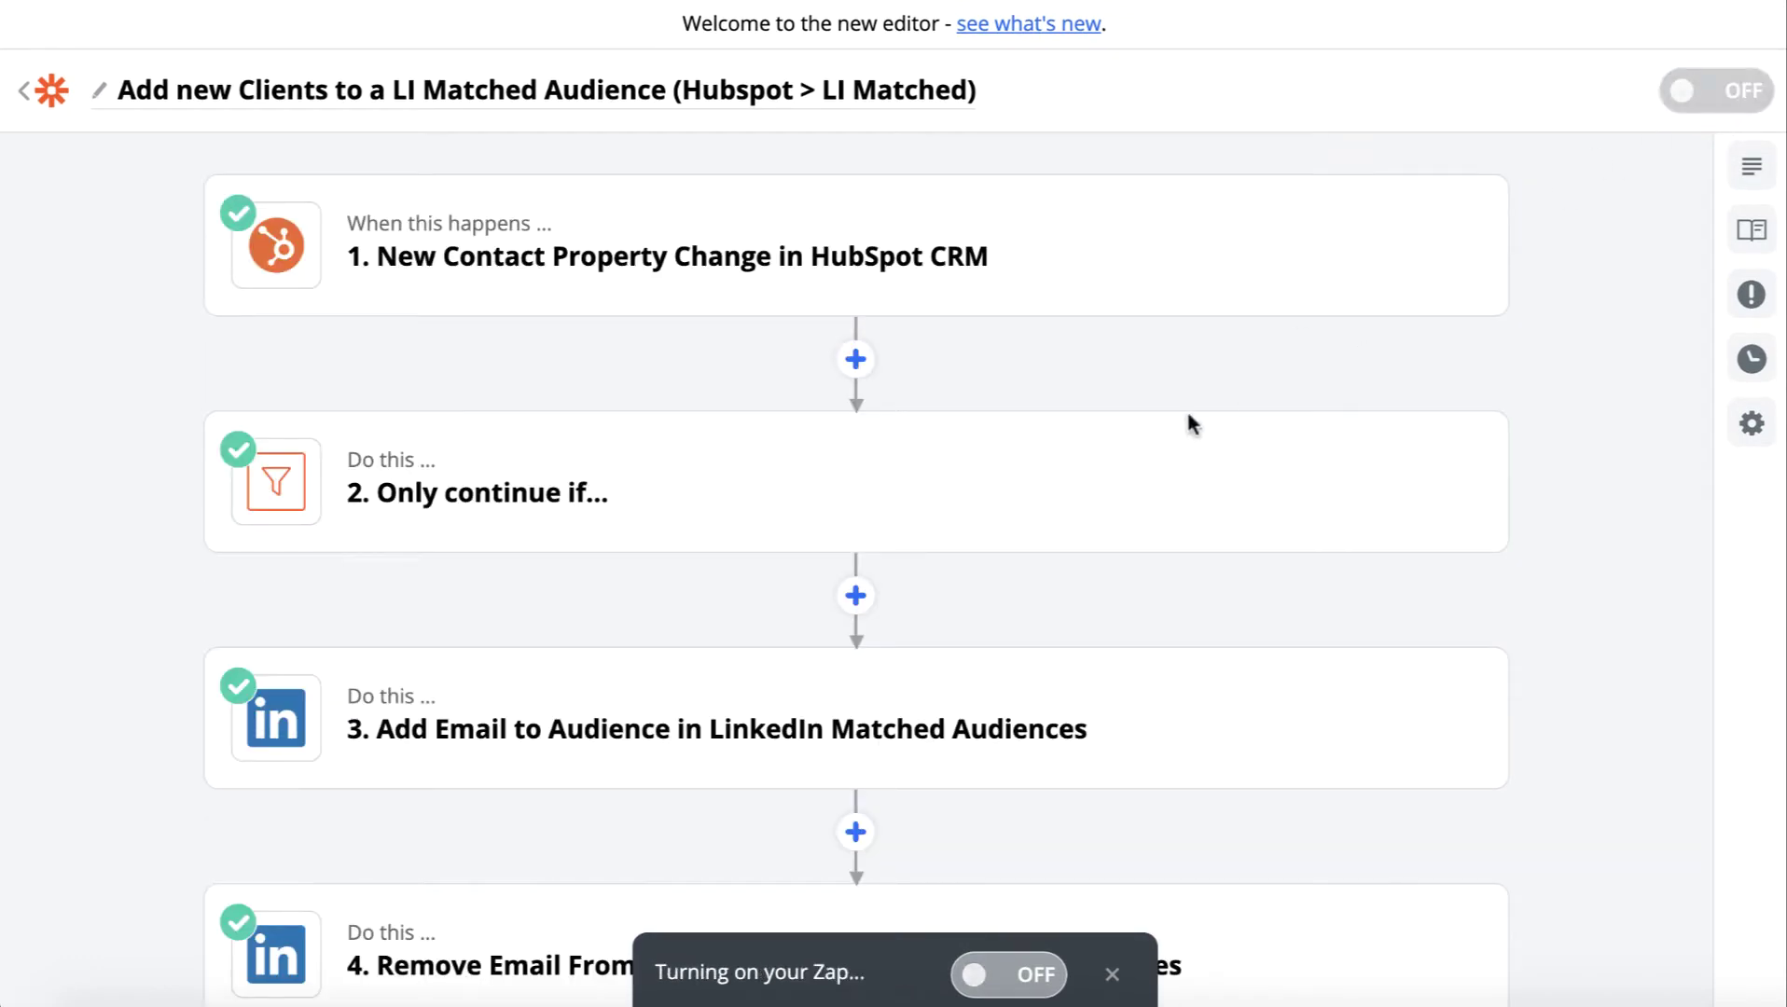
scroll(1264, 340, "down", 1)
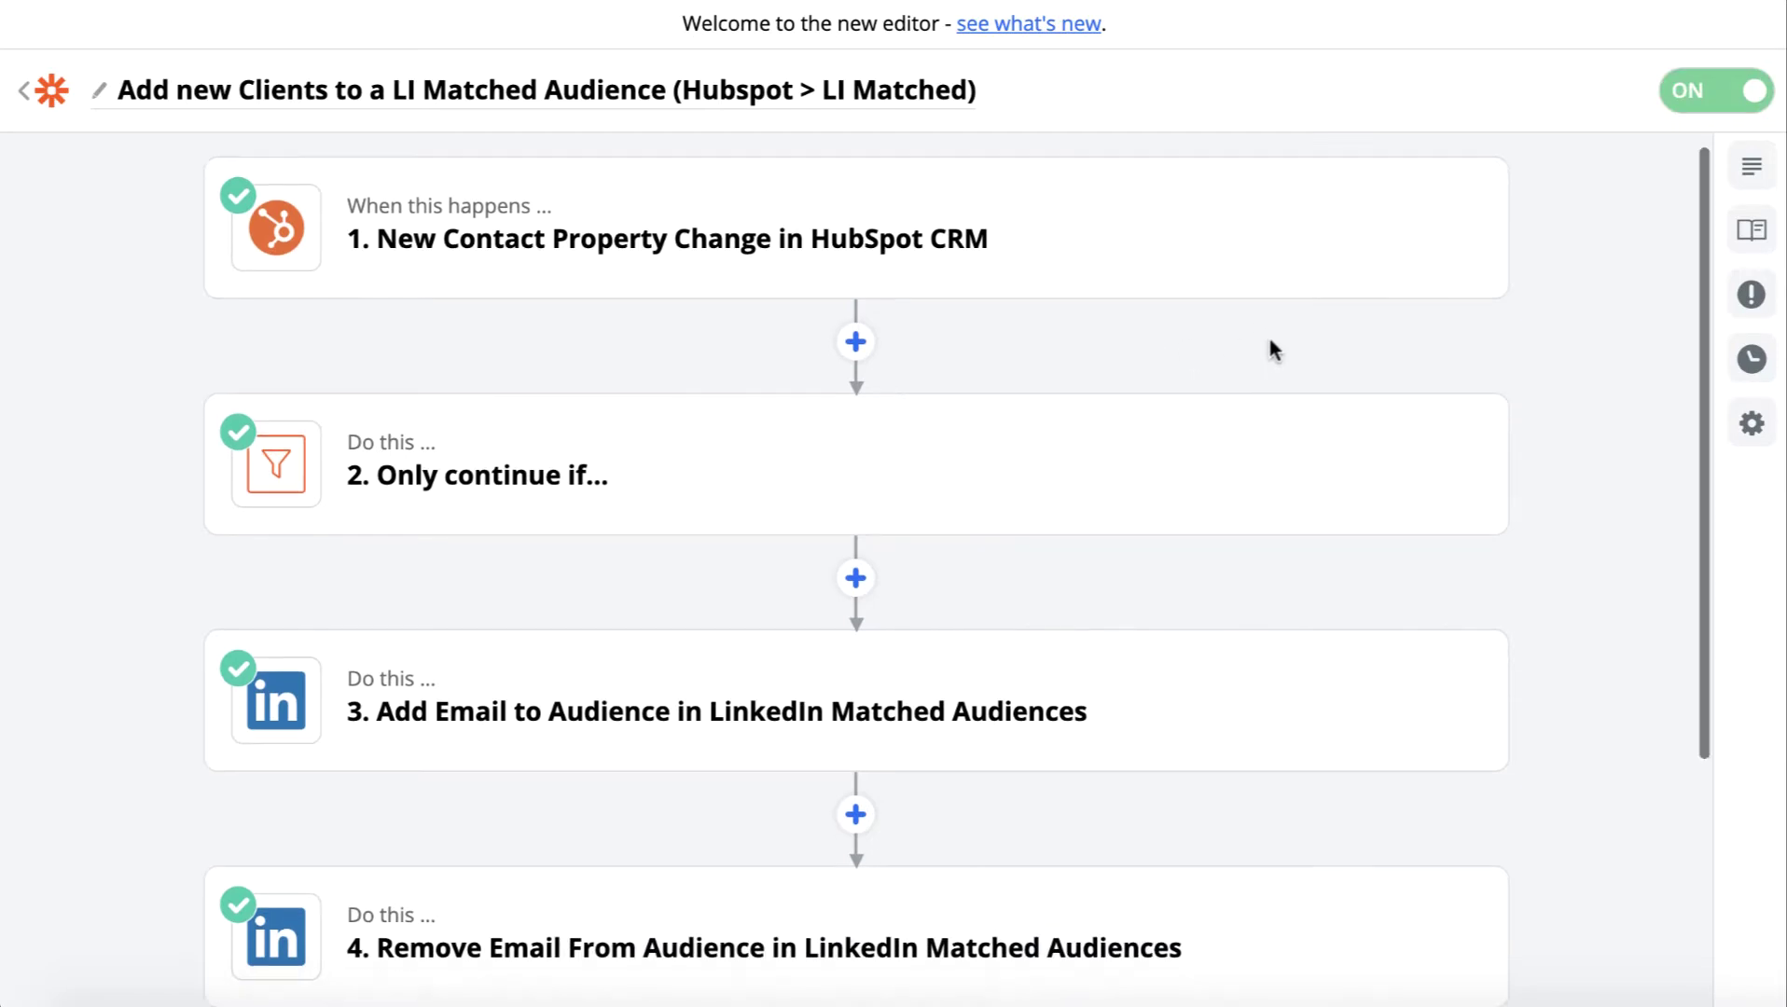
left_click(1754, 360)
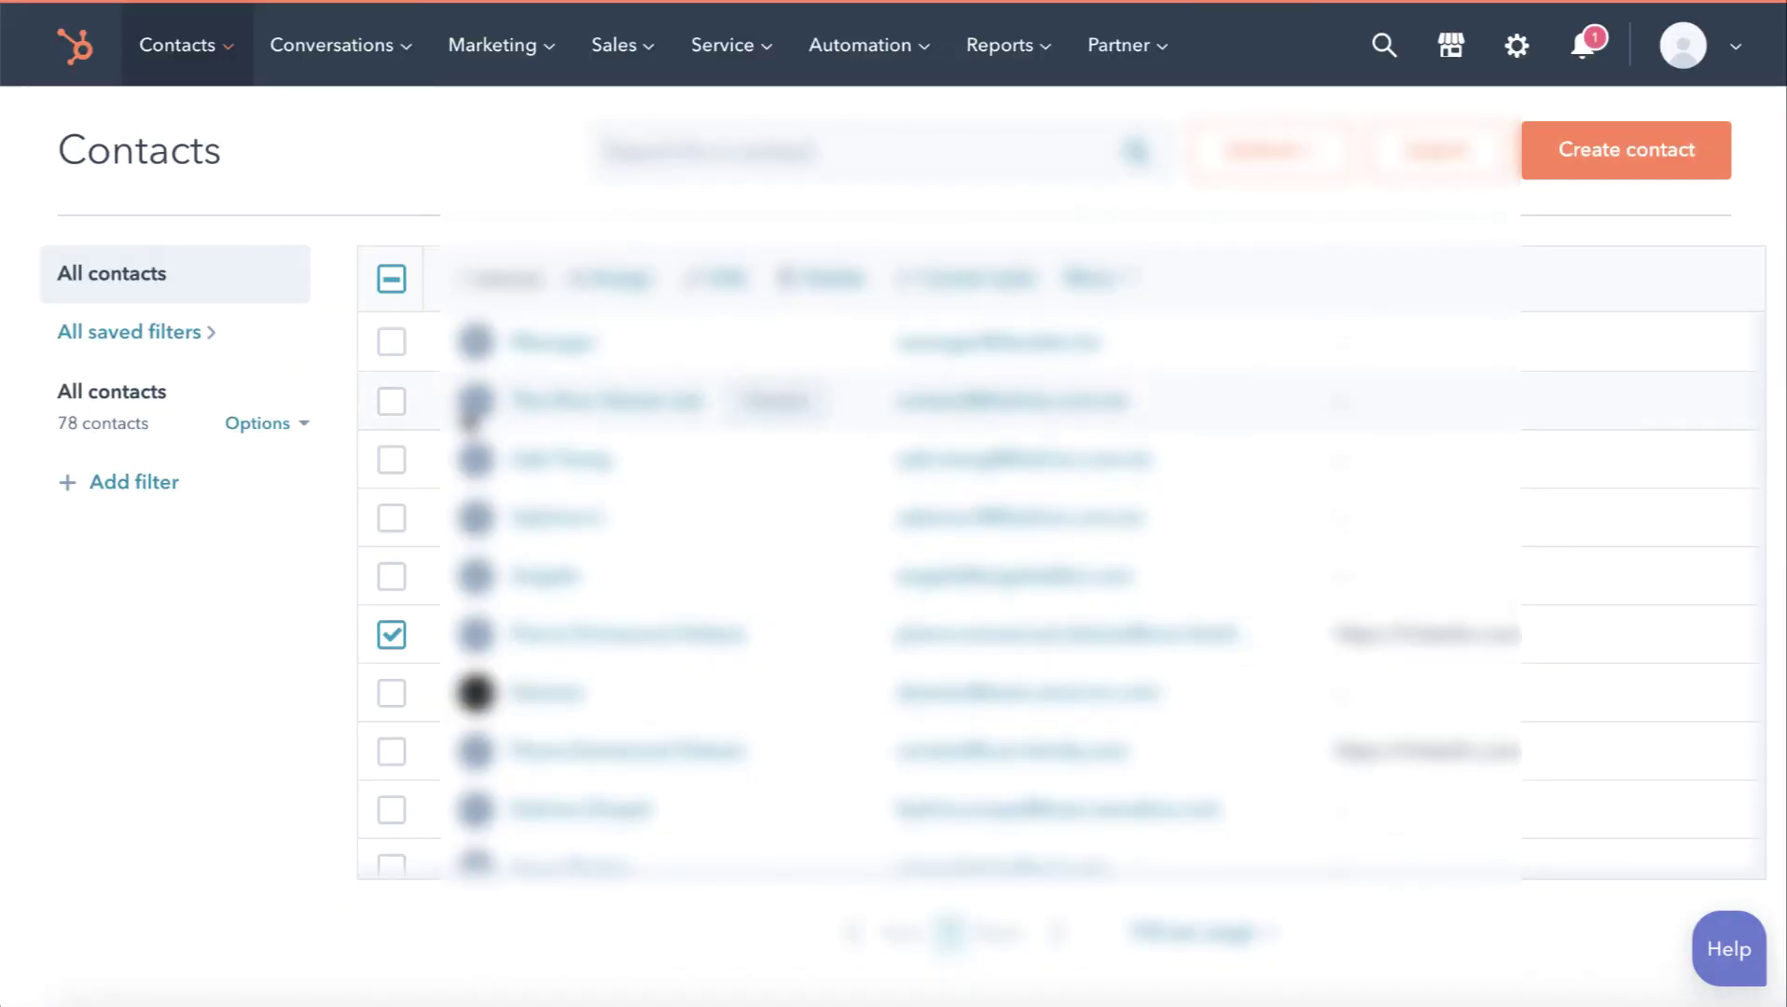
Switch to HubSpot Contacts and select one more contact further down the list, keeping the already selected one.
scroll(705, 522, "down", 5)
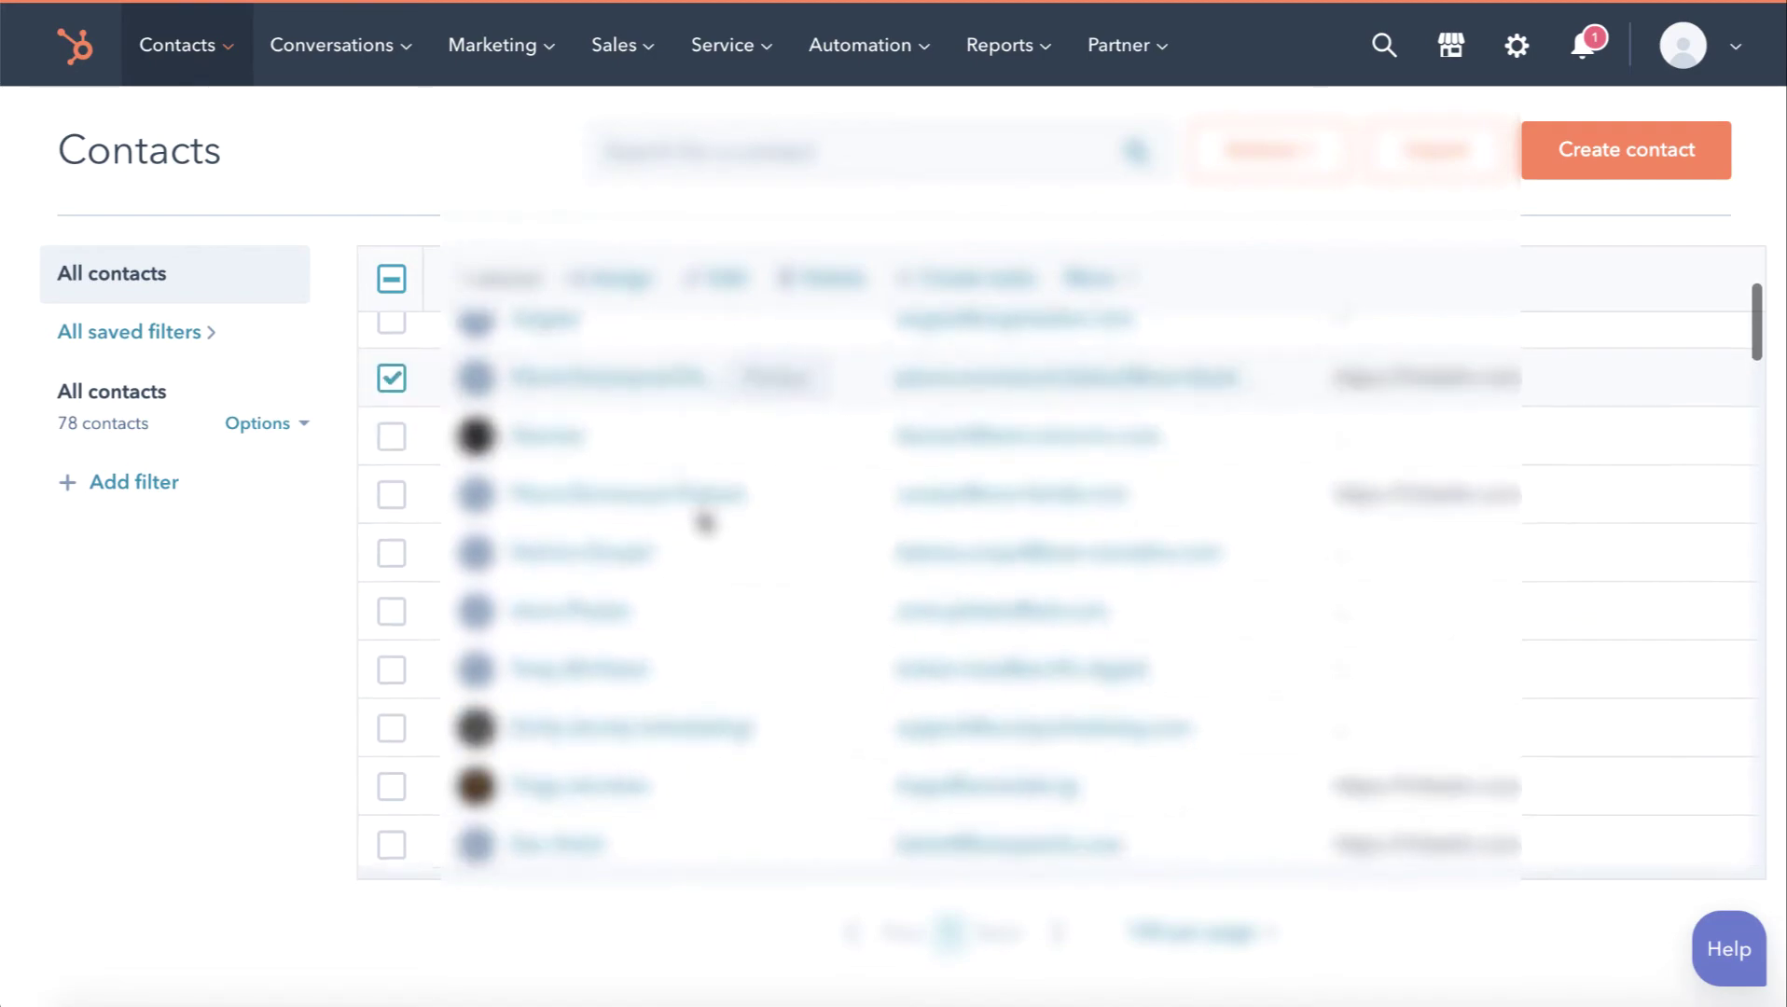
scroll(578, 597, "down", 5)
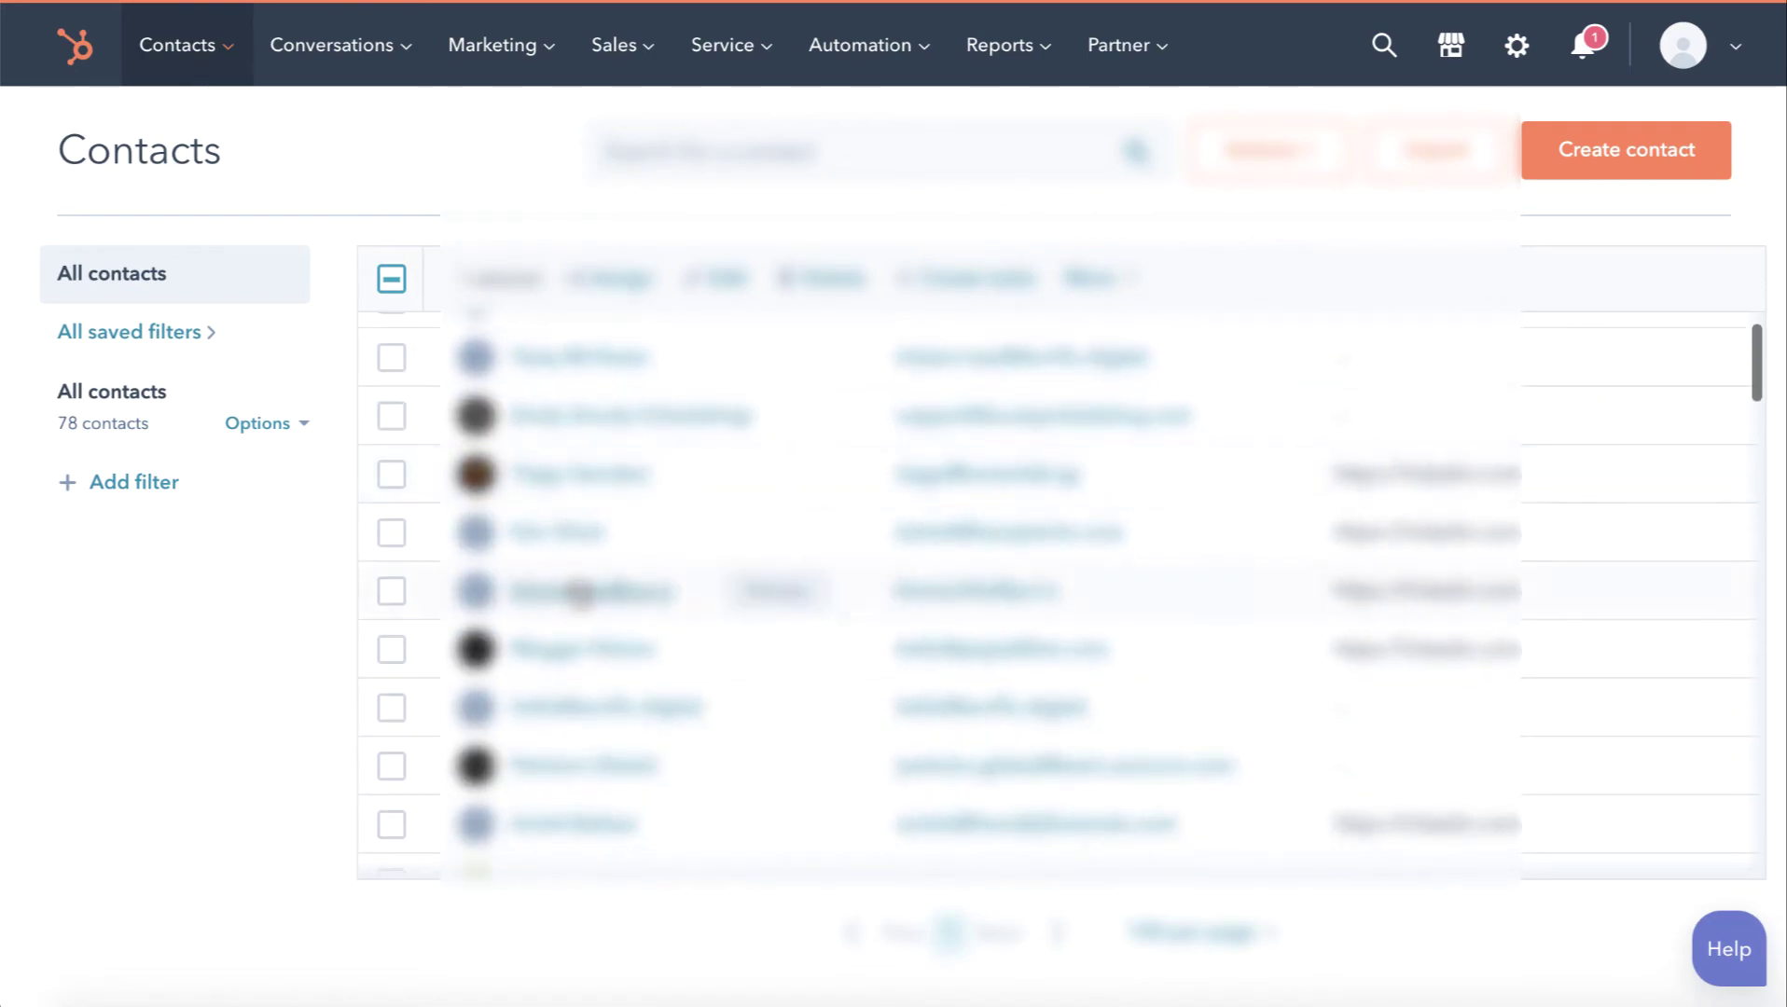
scroll(578, 593, "down", 1)
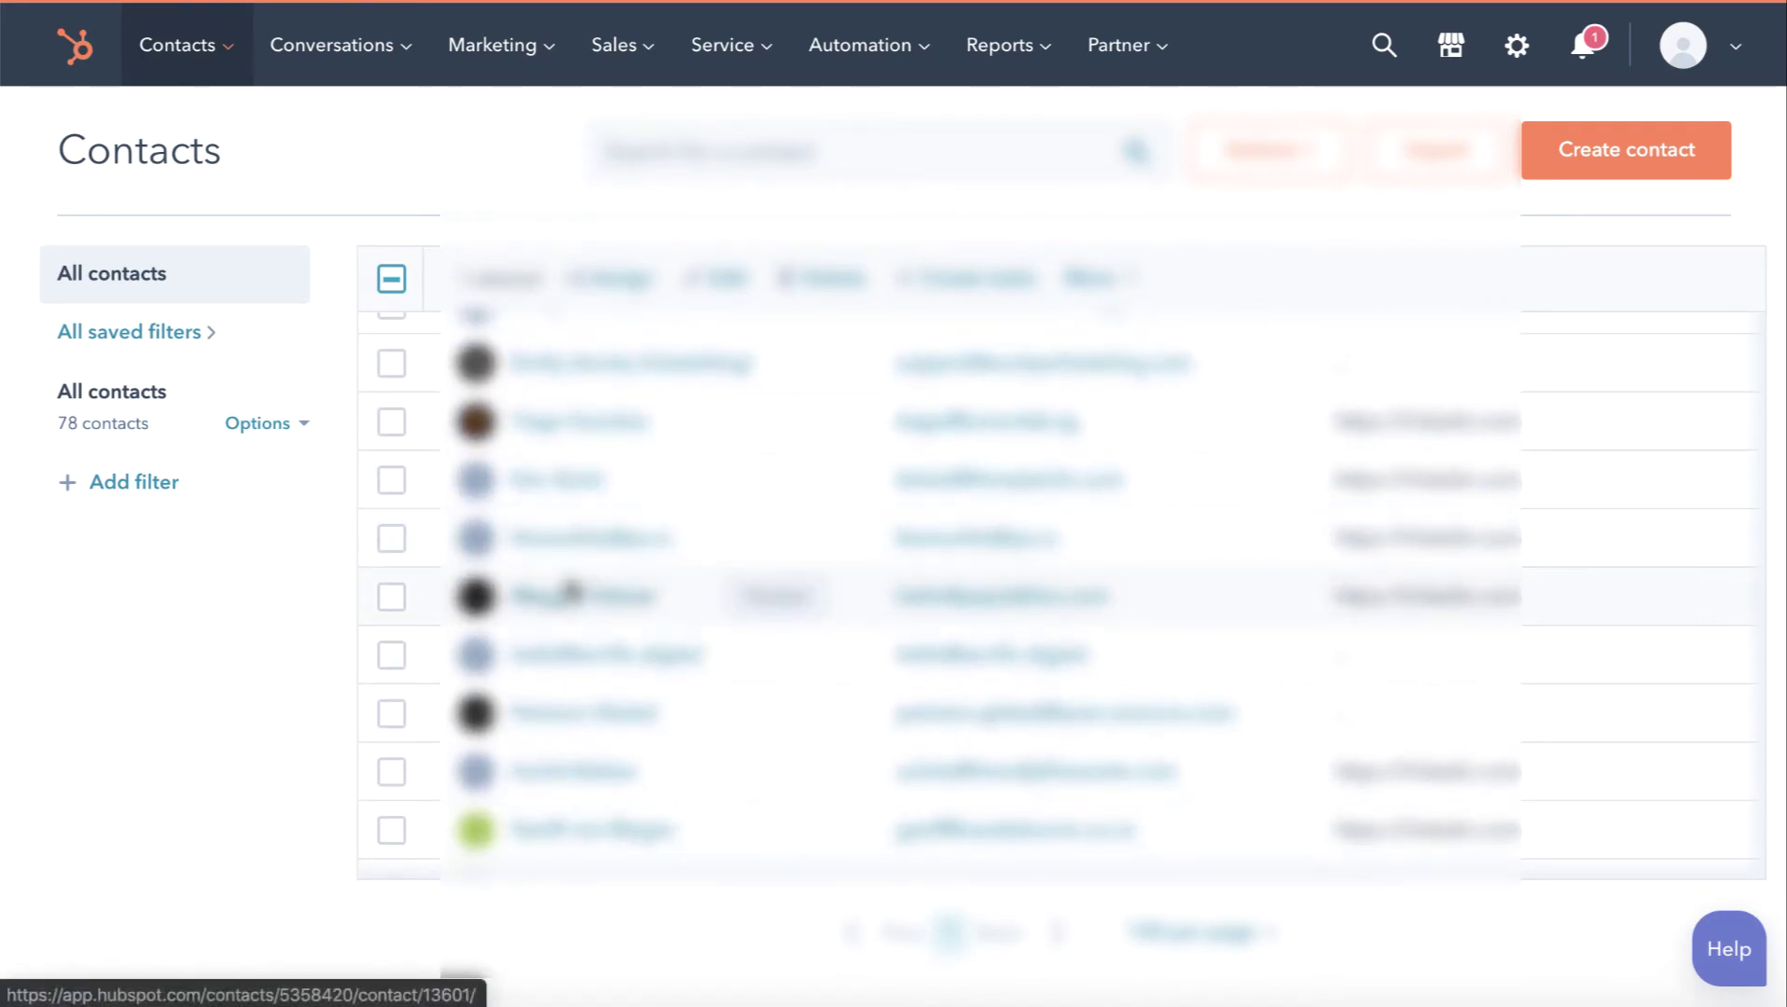
left_click(396, 604)
Bulk edit the two selected contacts, setting their Lifecycle stage to Customer, and save the change.
left_click(731, 279)
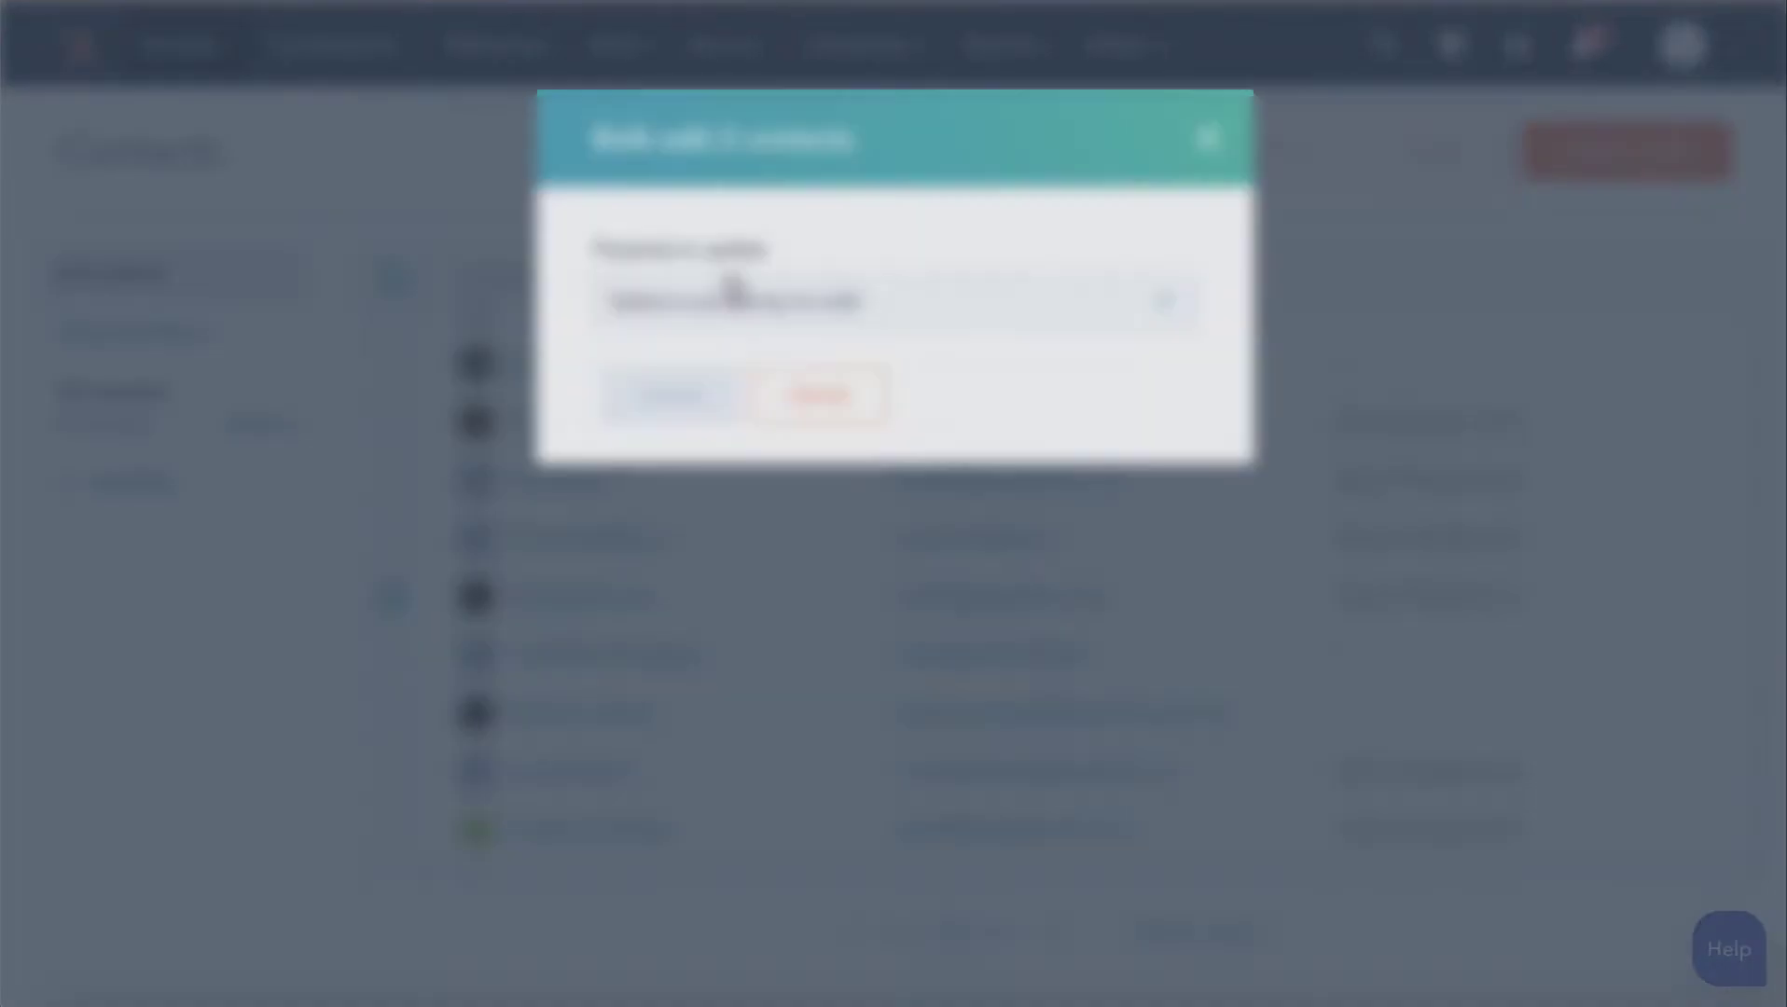
left_click(787, 304)
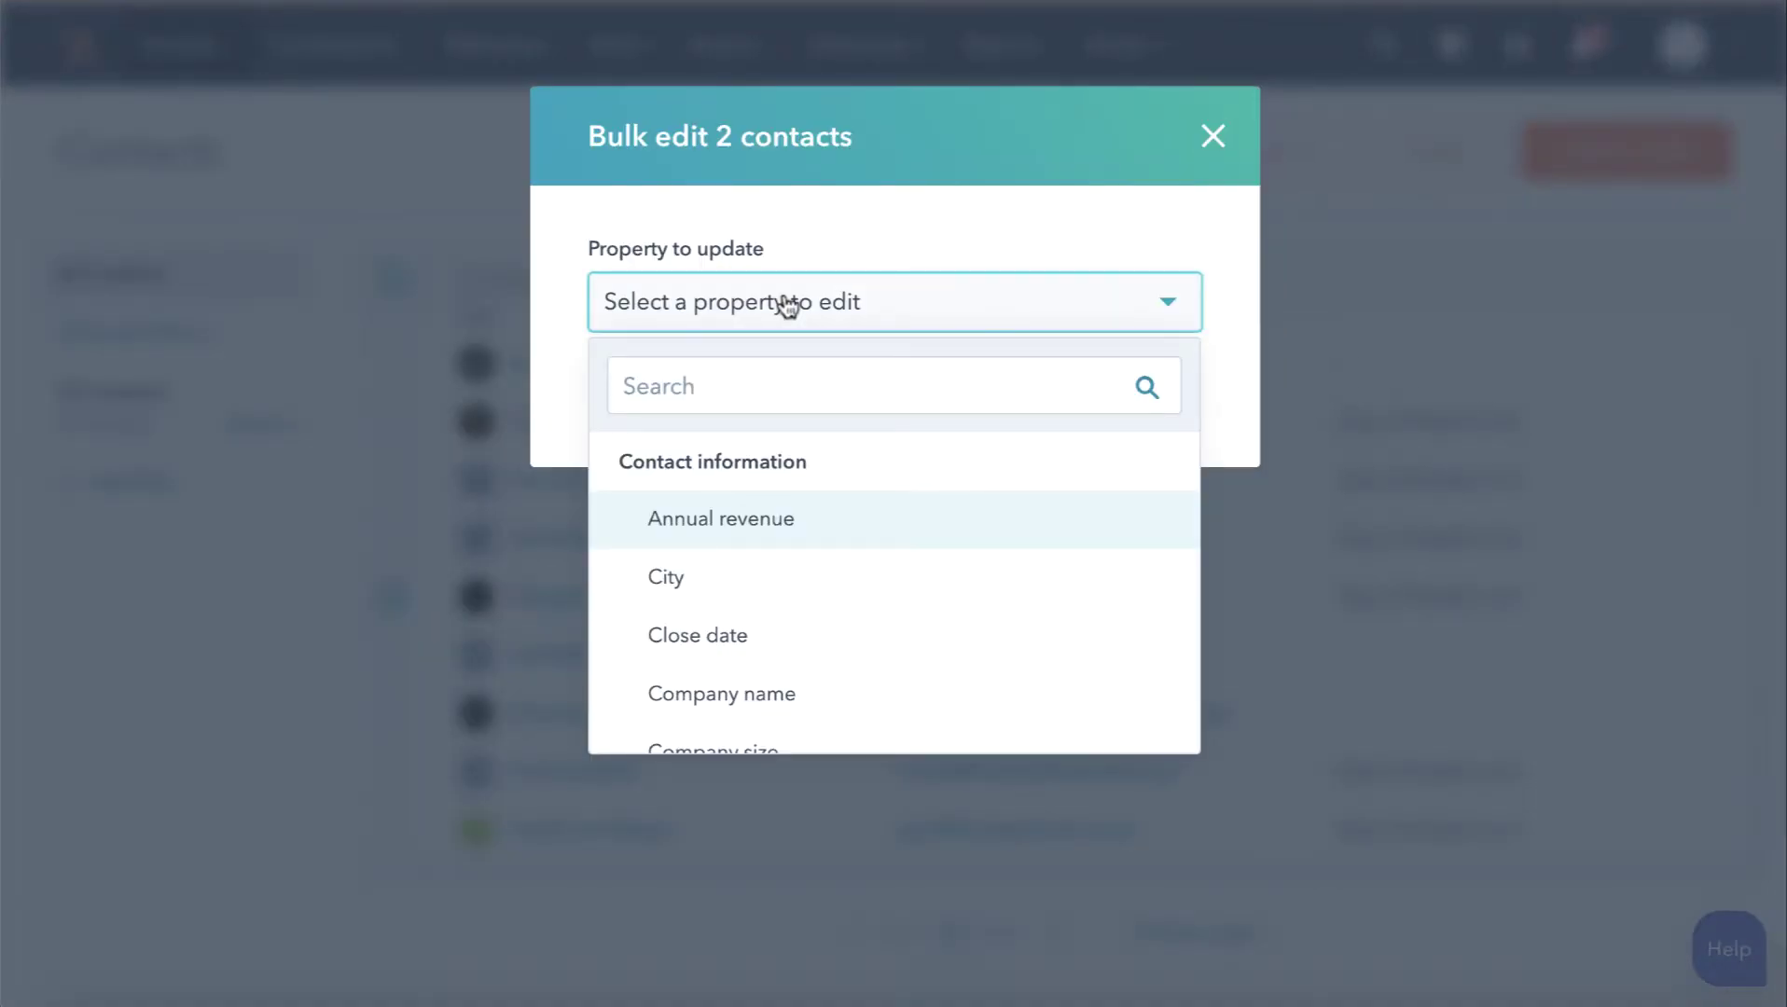
left_click(761, 386)
type("life")
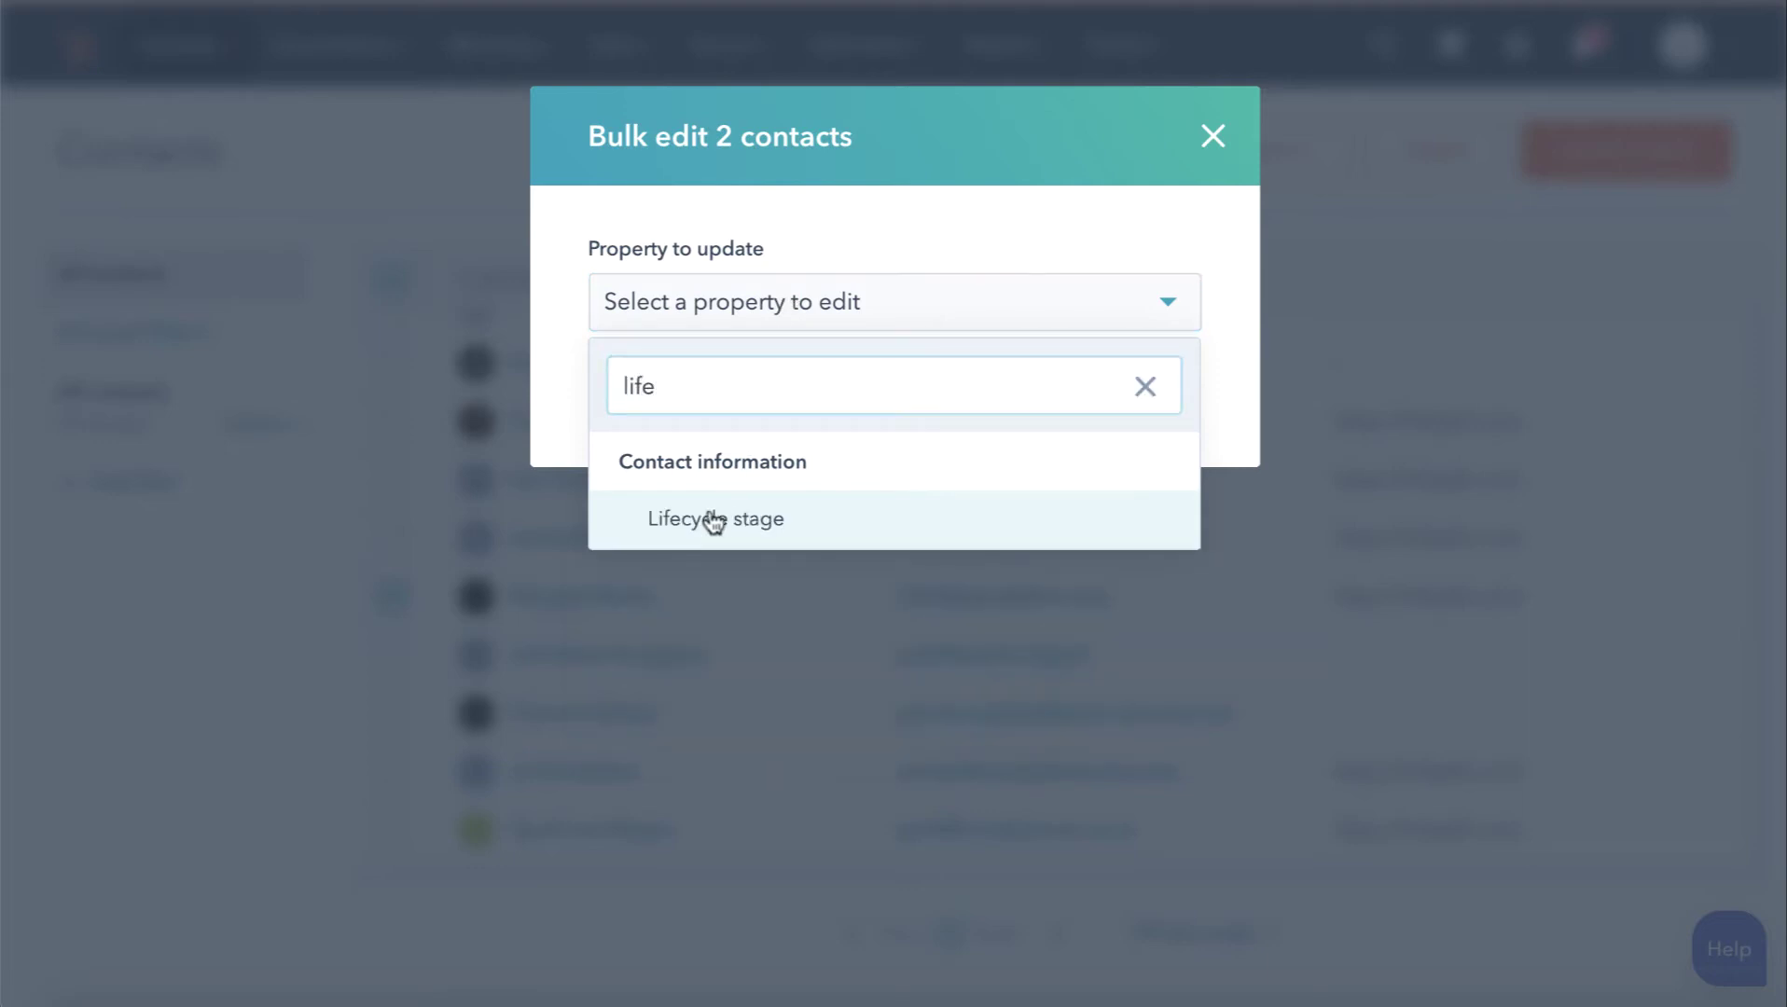
left_click(714, 520)
left_click(810, 452)
scroll(778, 734, "down", 2)
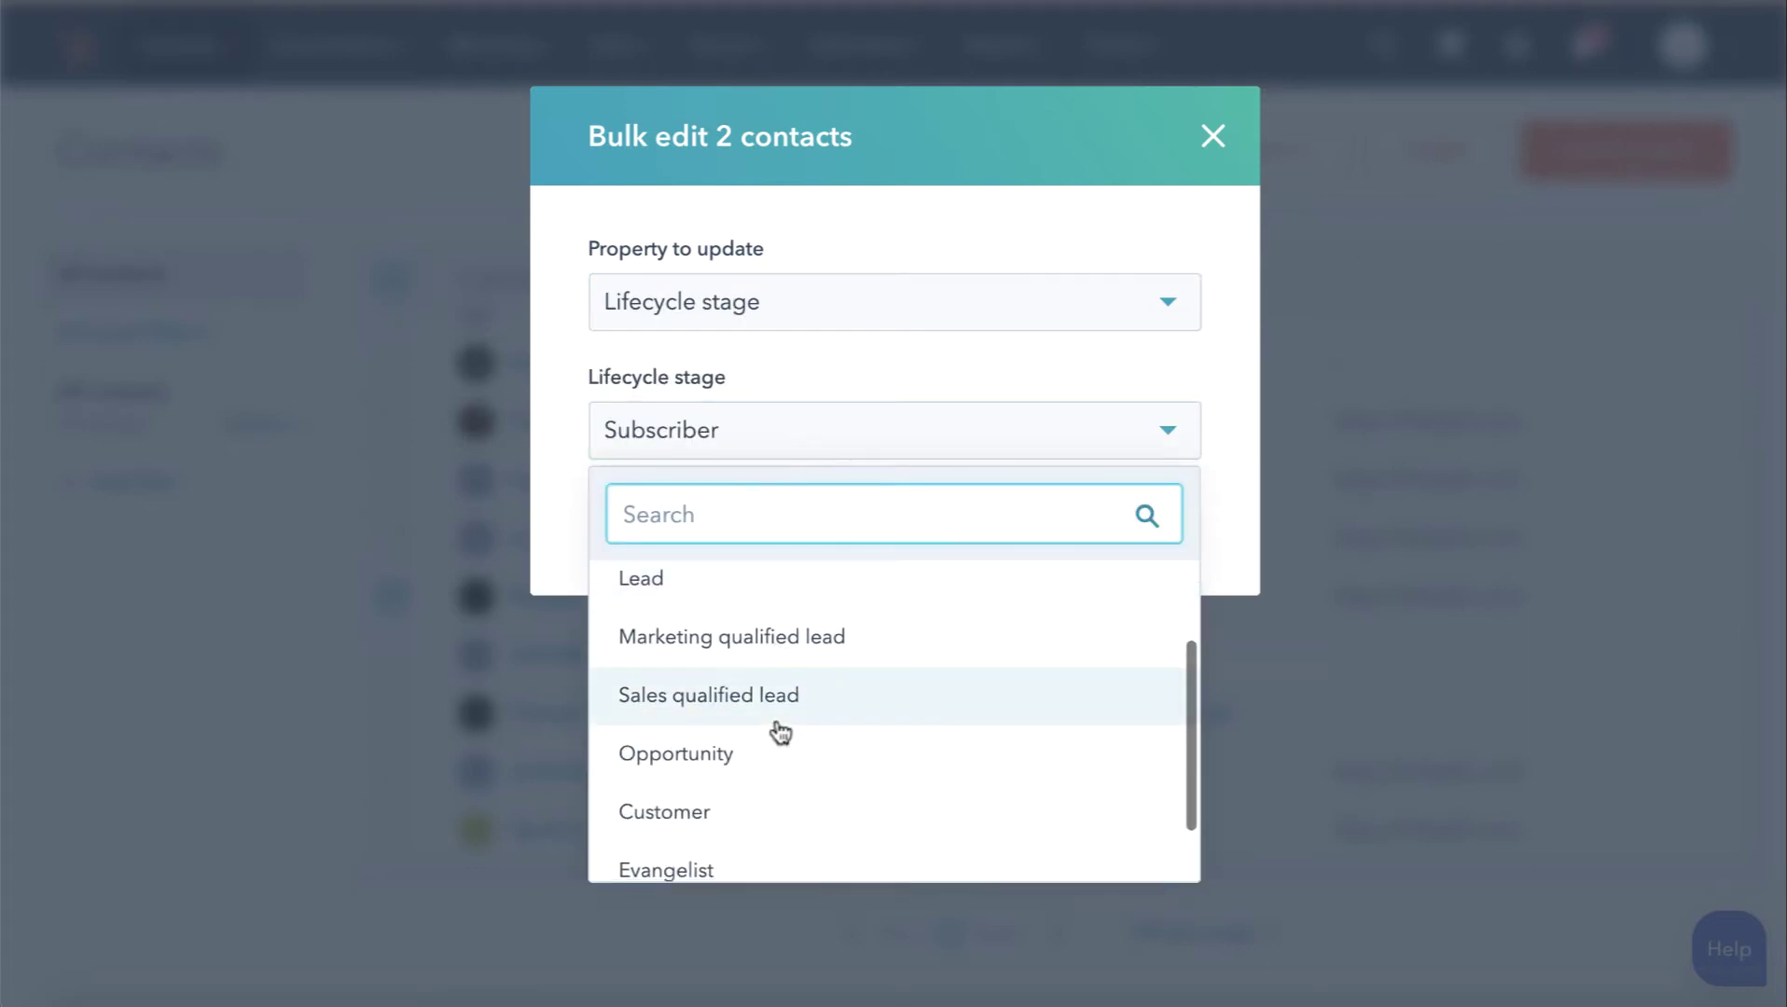
left_click(707, 808)
left_click(686, 543)
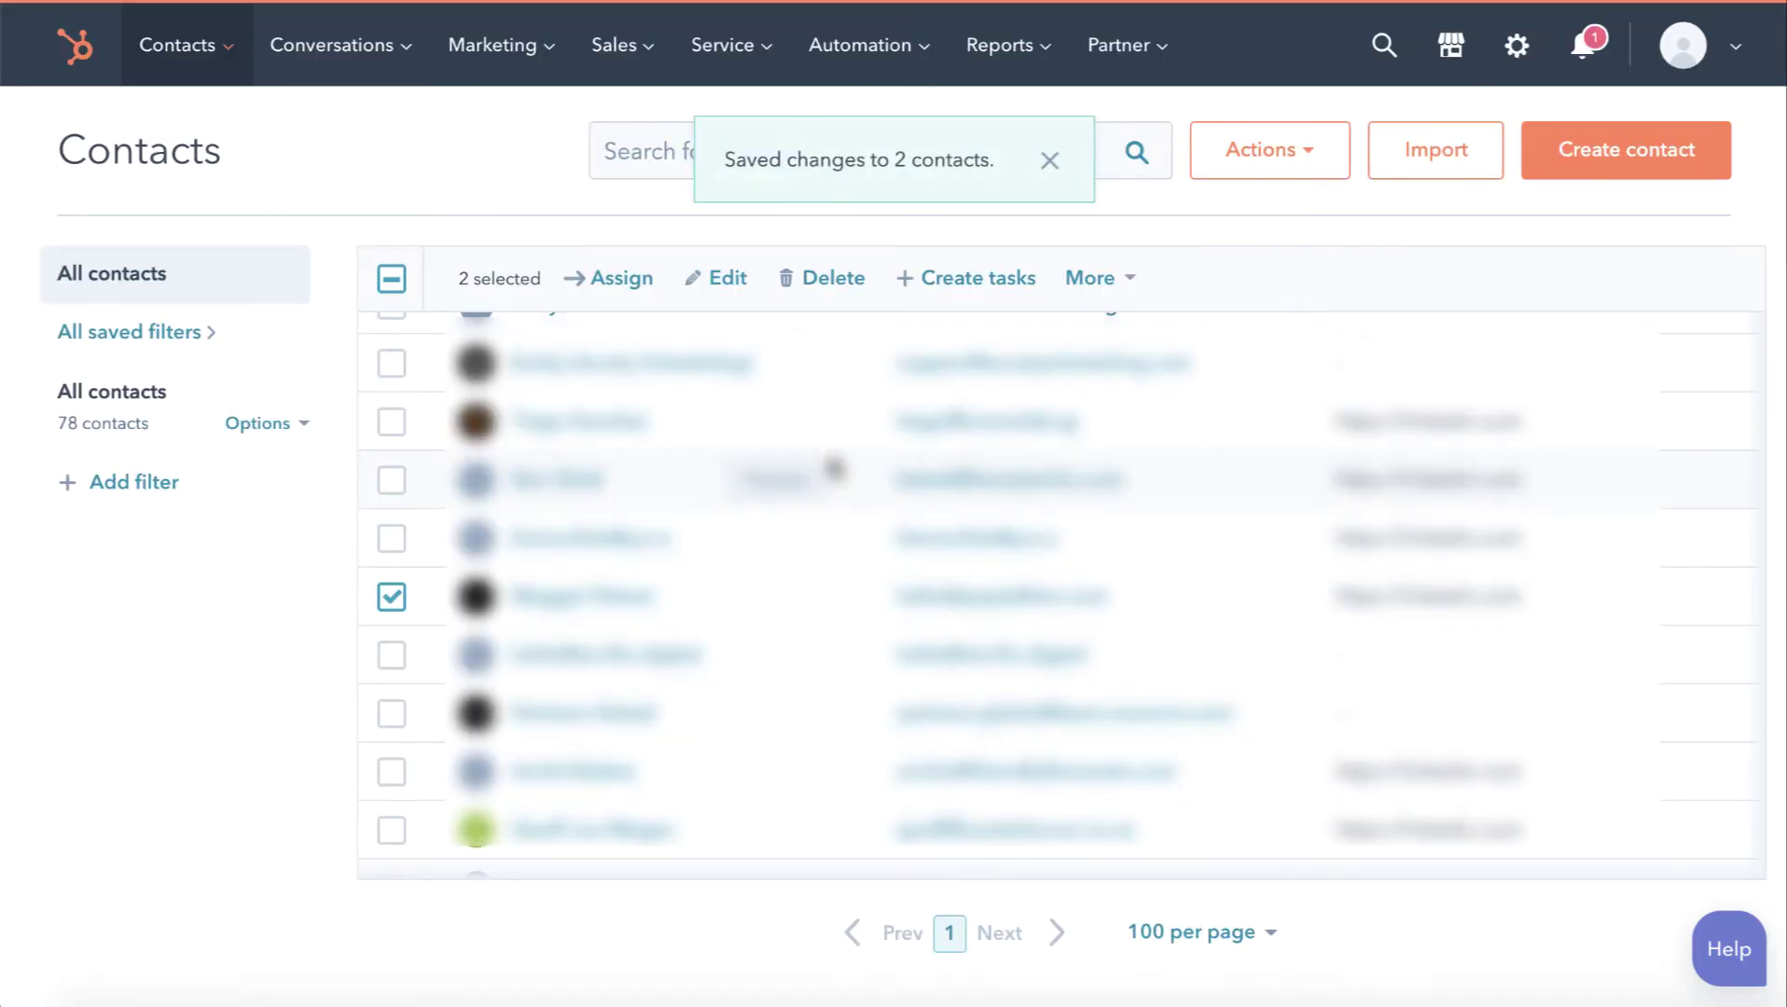
left_click(1048, 162)
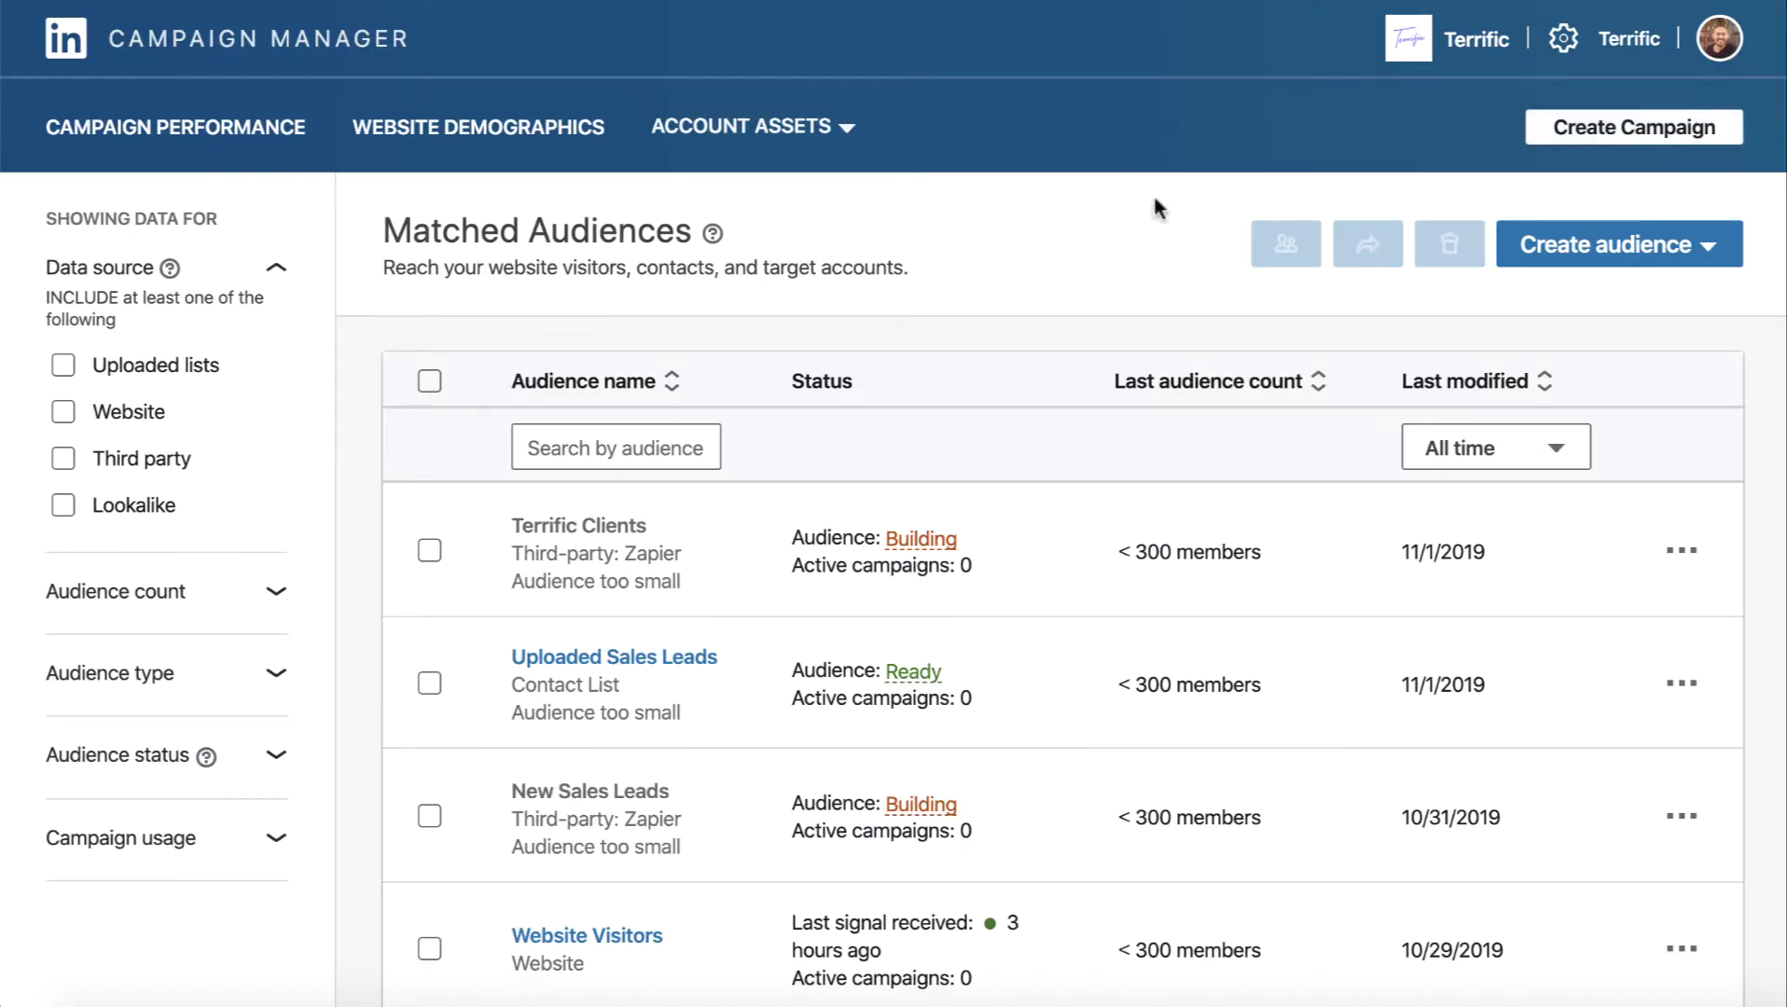
Switch to LinkedIn Campaign Manager and create a new campaign with the Engagement objective.
left_click(1612, 136)
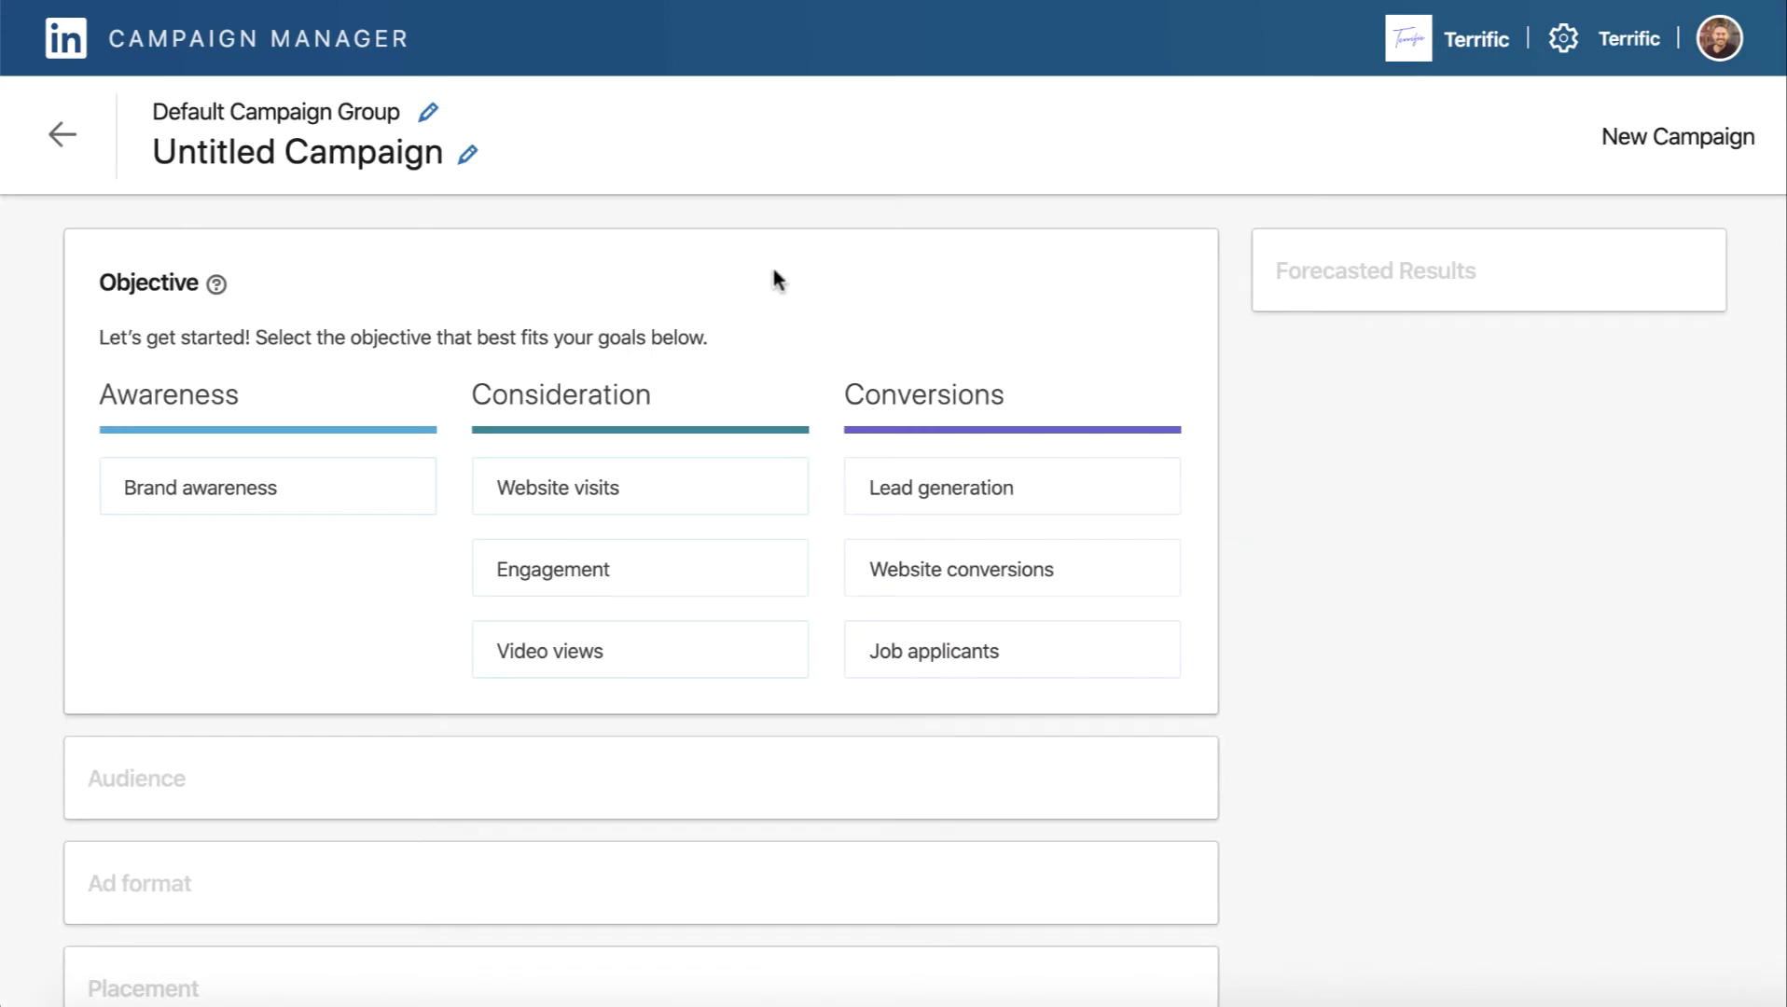
scroll(789, 318, "down", 1)
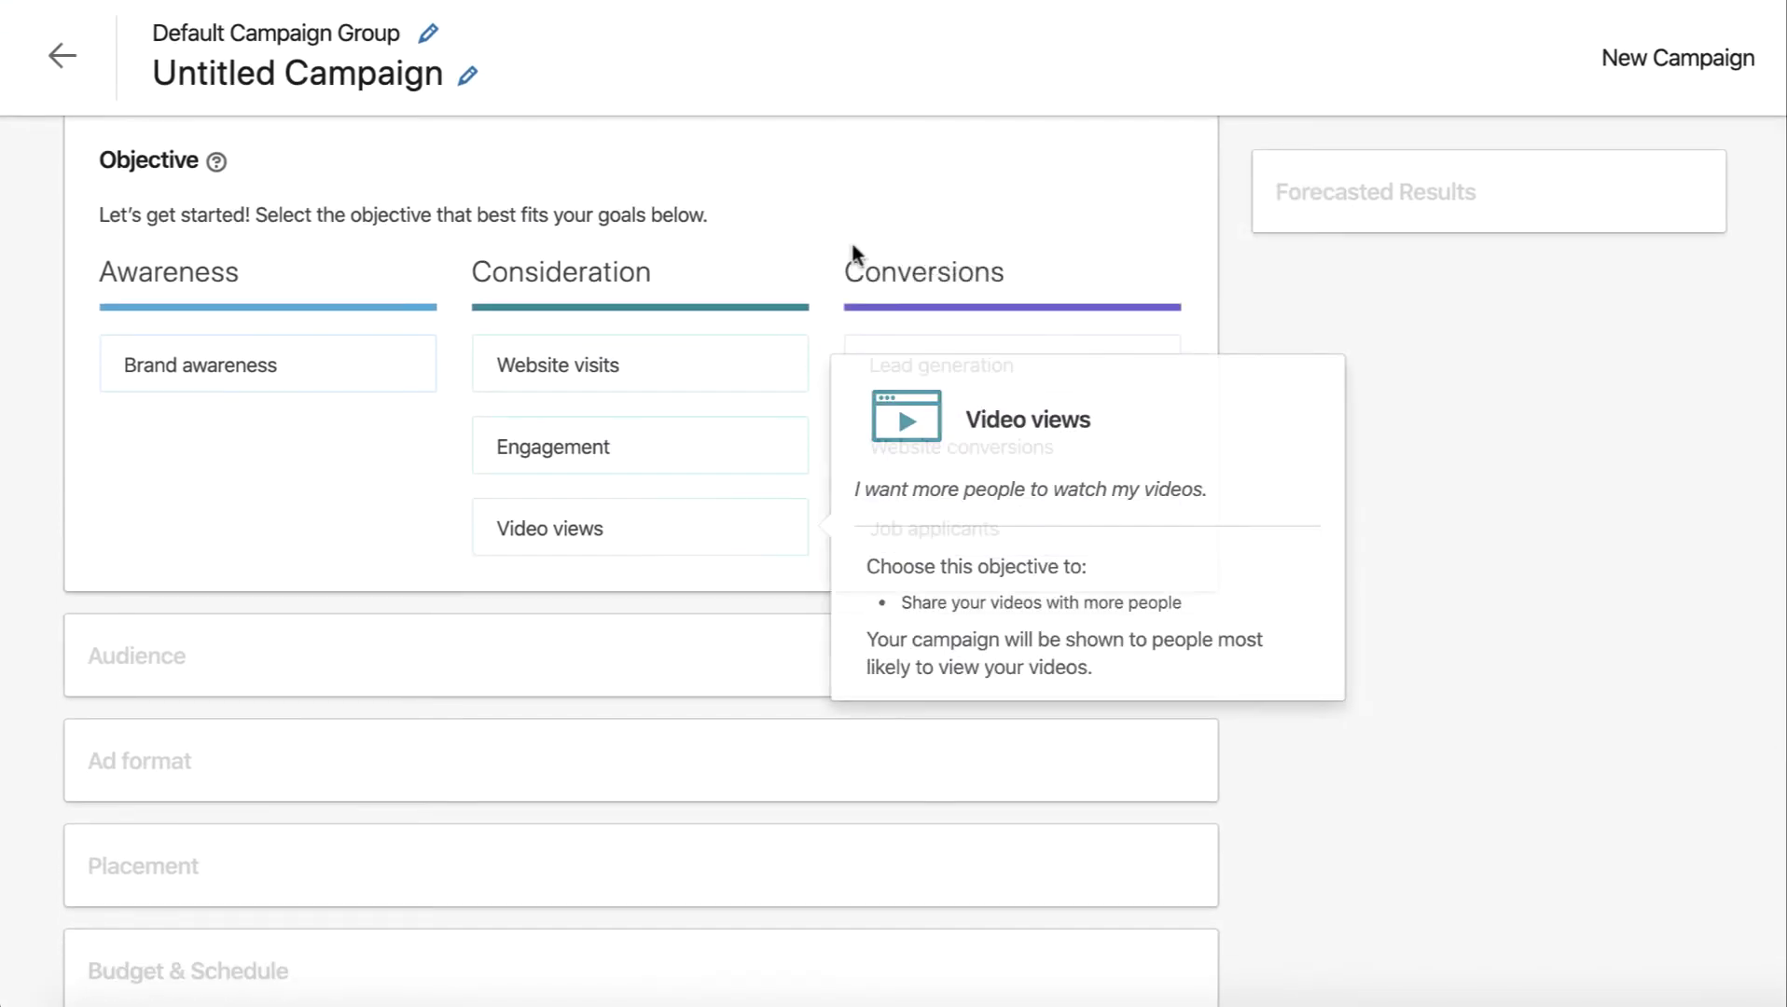
scroll(810, 256, "down", 1)
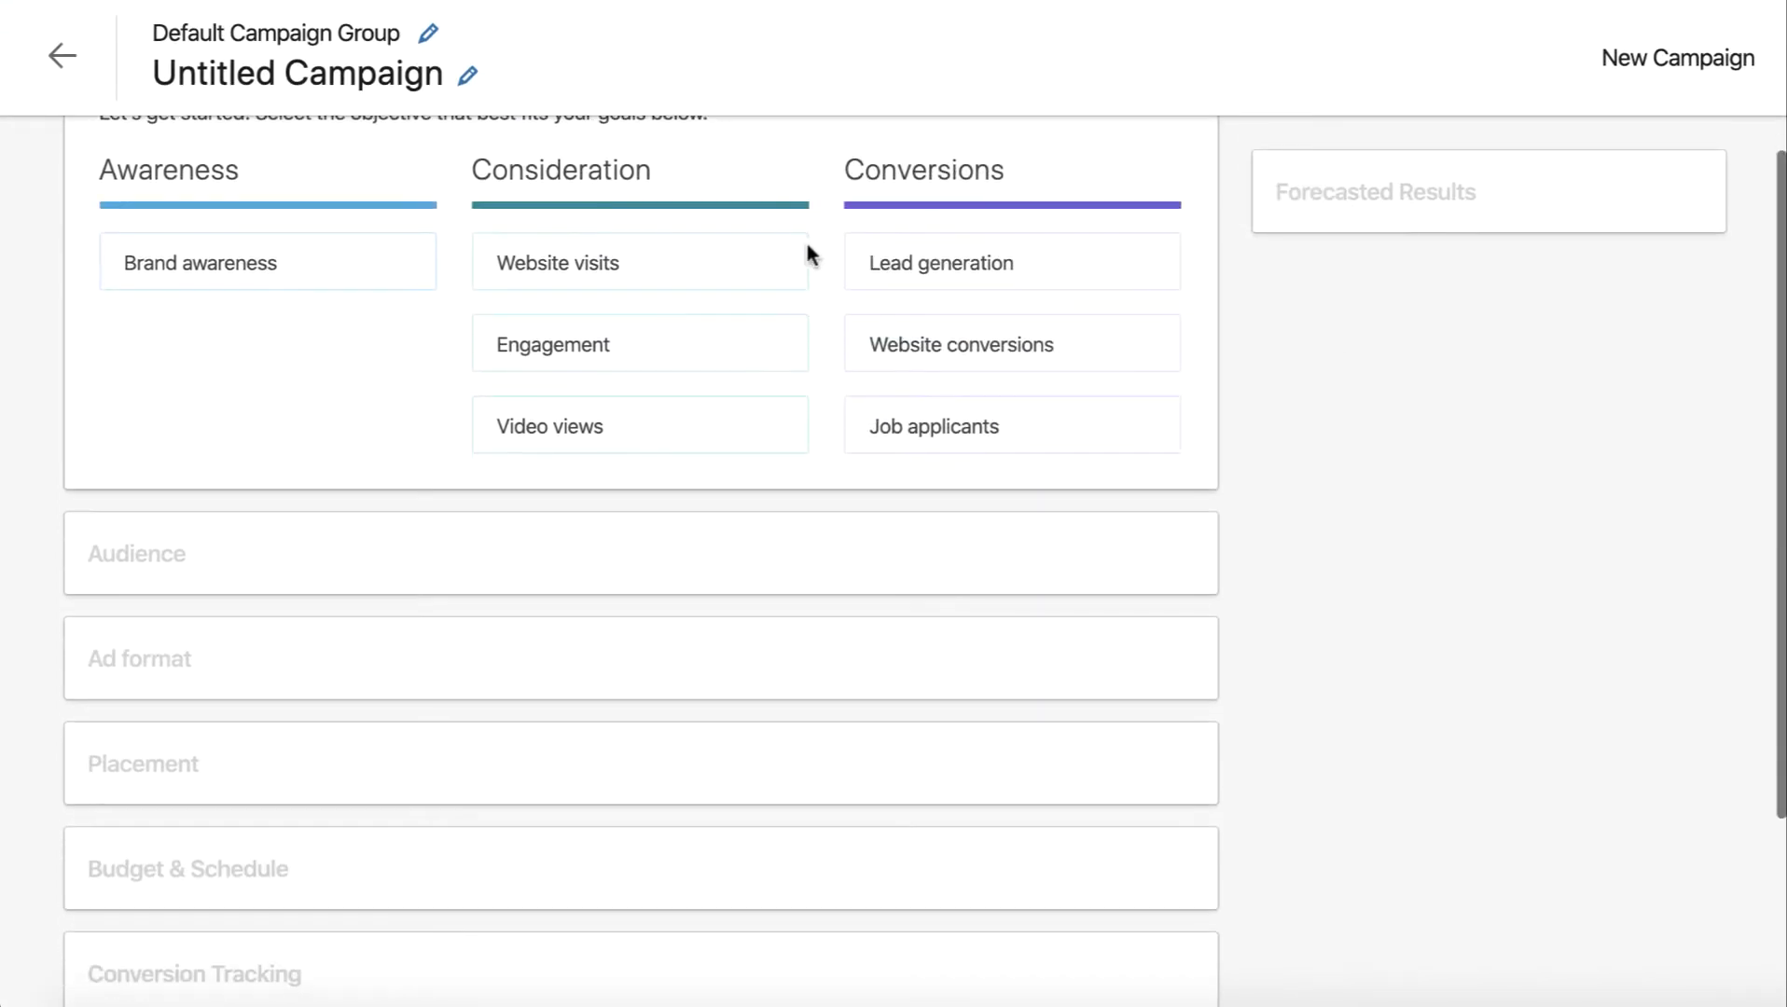
left_click(607, 344)
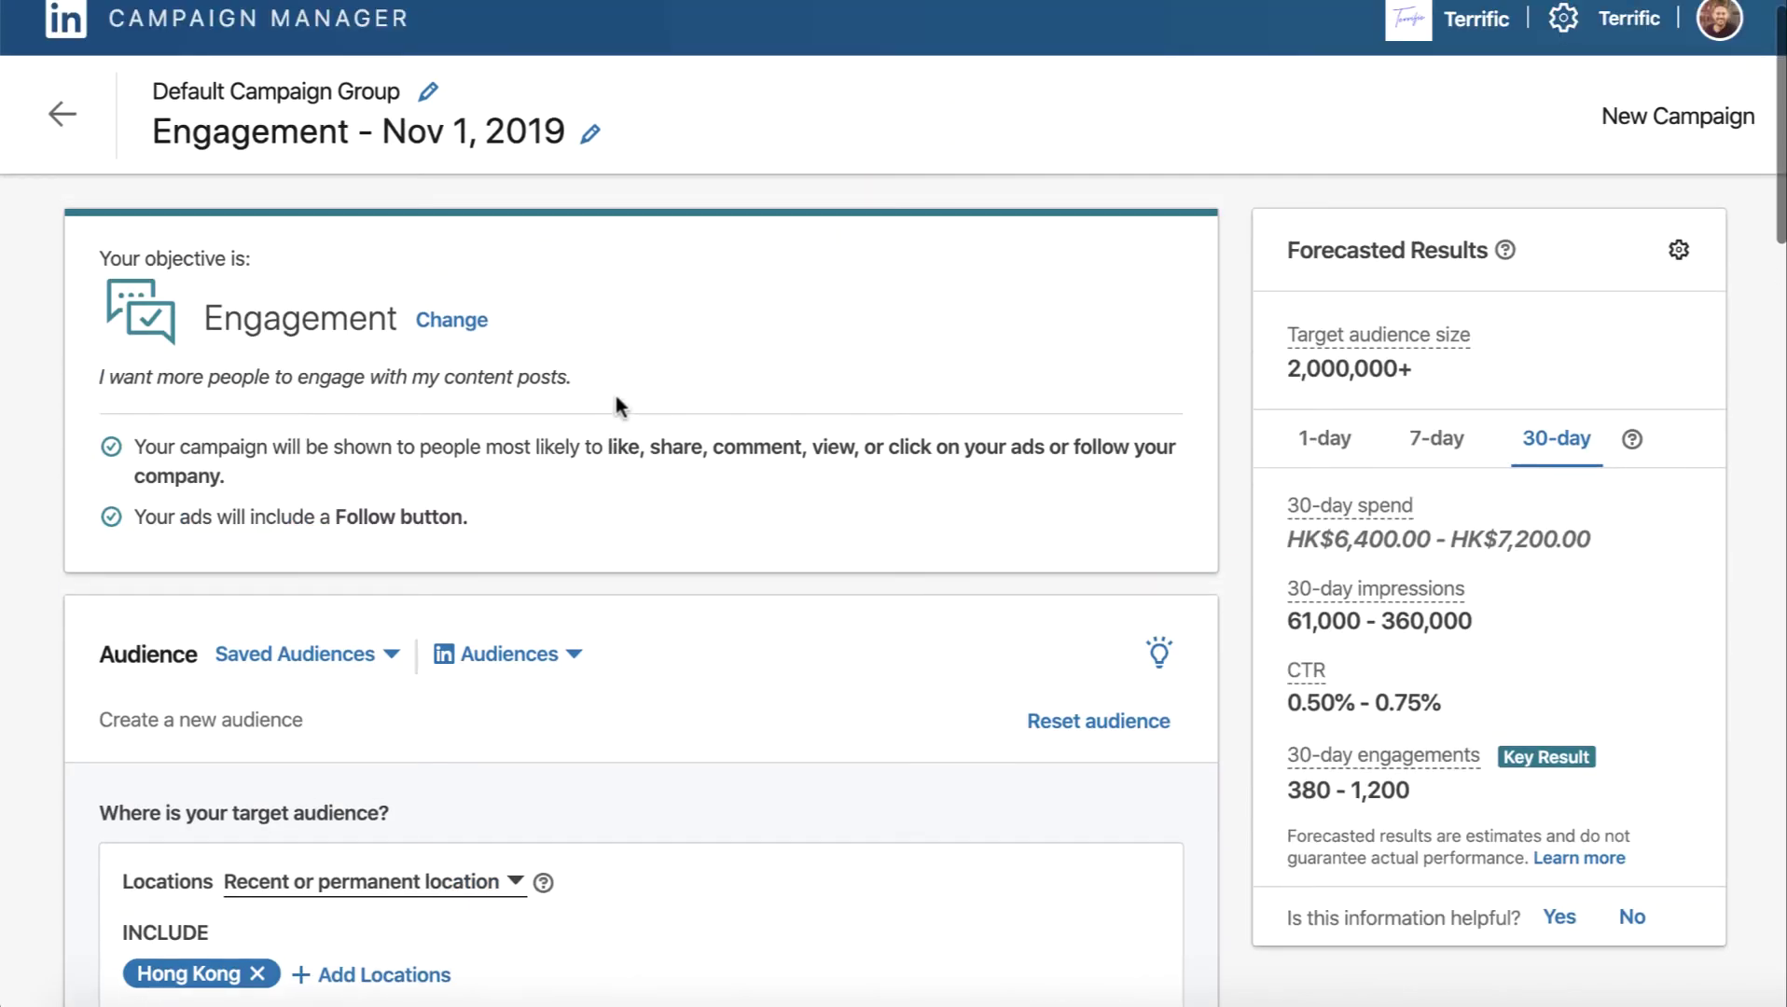
Set the campaign audience's included locations to all of Asia, Europe, North America and Oceania.
scroll(706, 452, "down", 1)
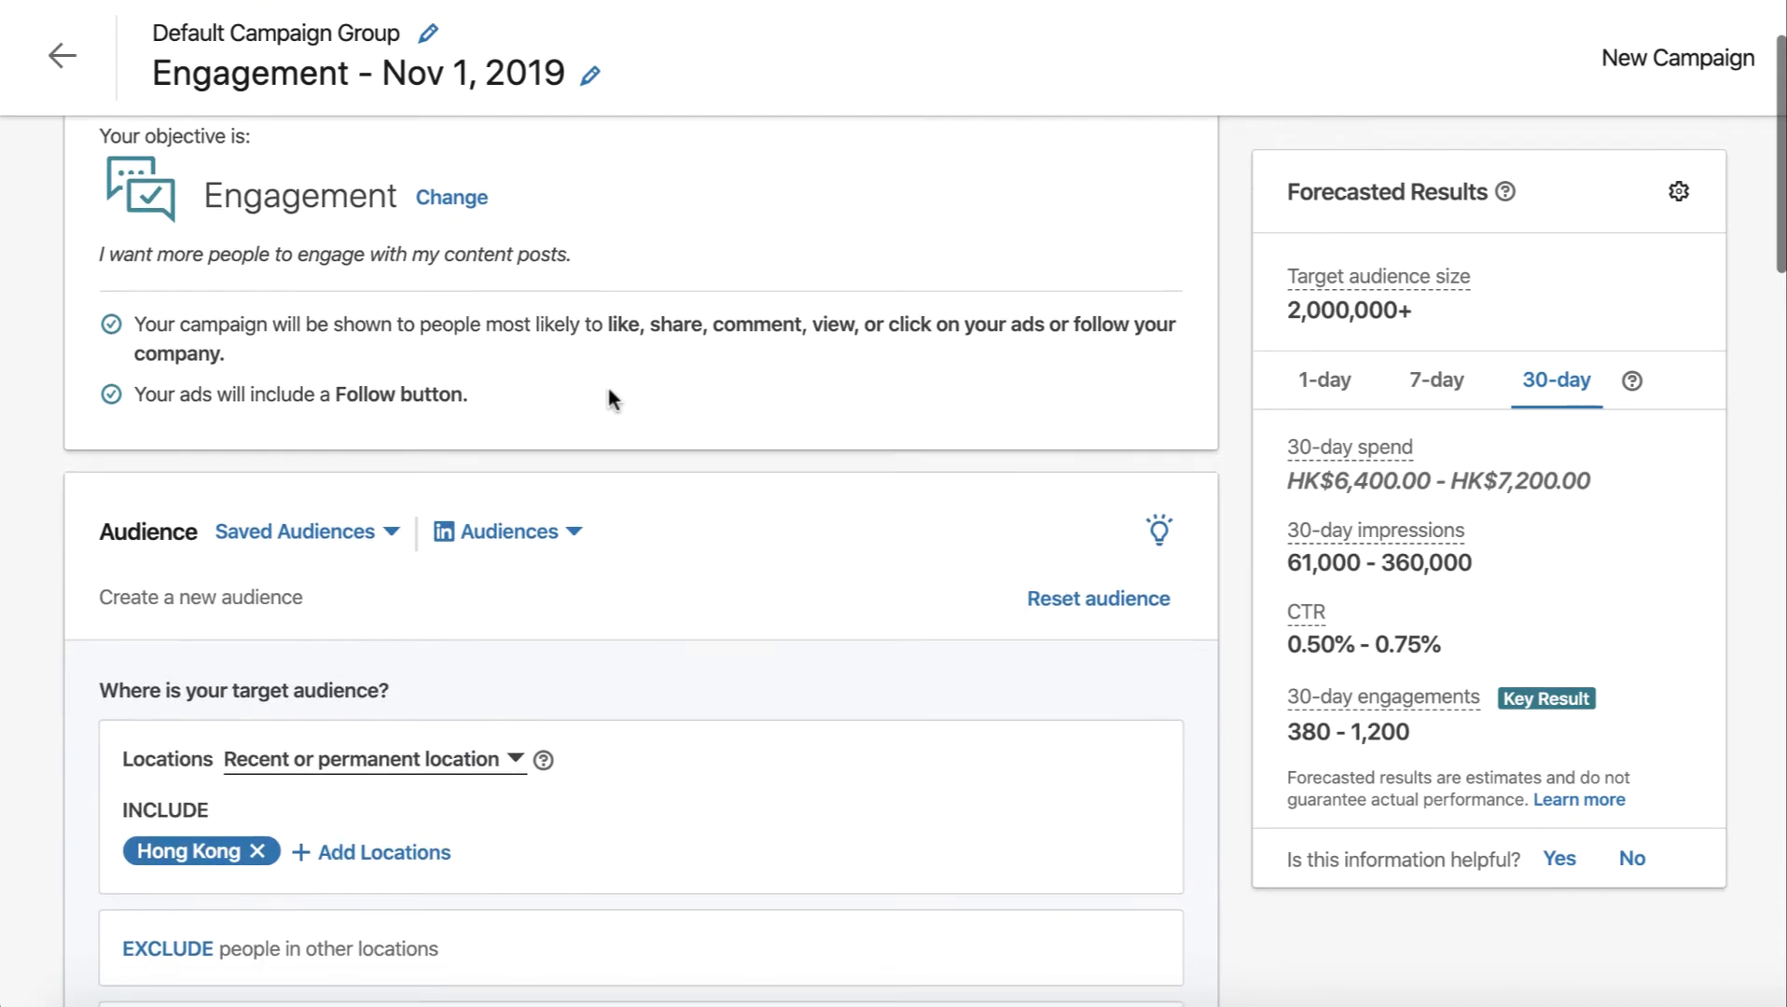
scroll(719, 359, "down", 1)
scroll(719, 363, "down", 2)
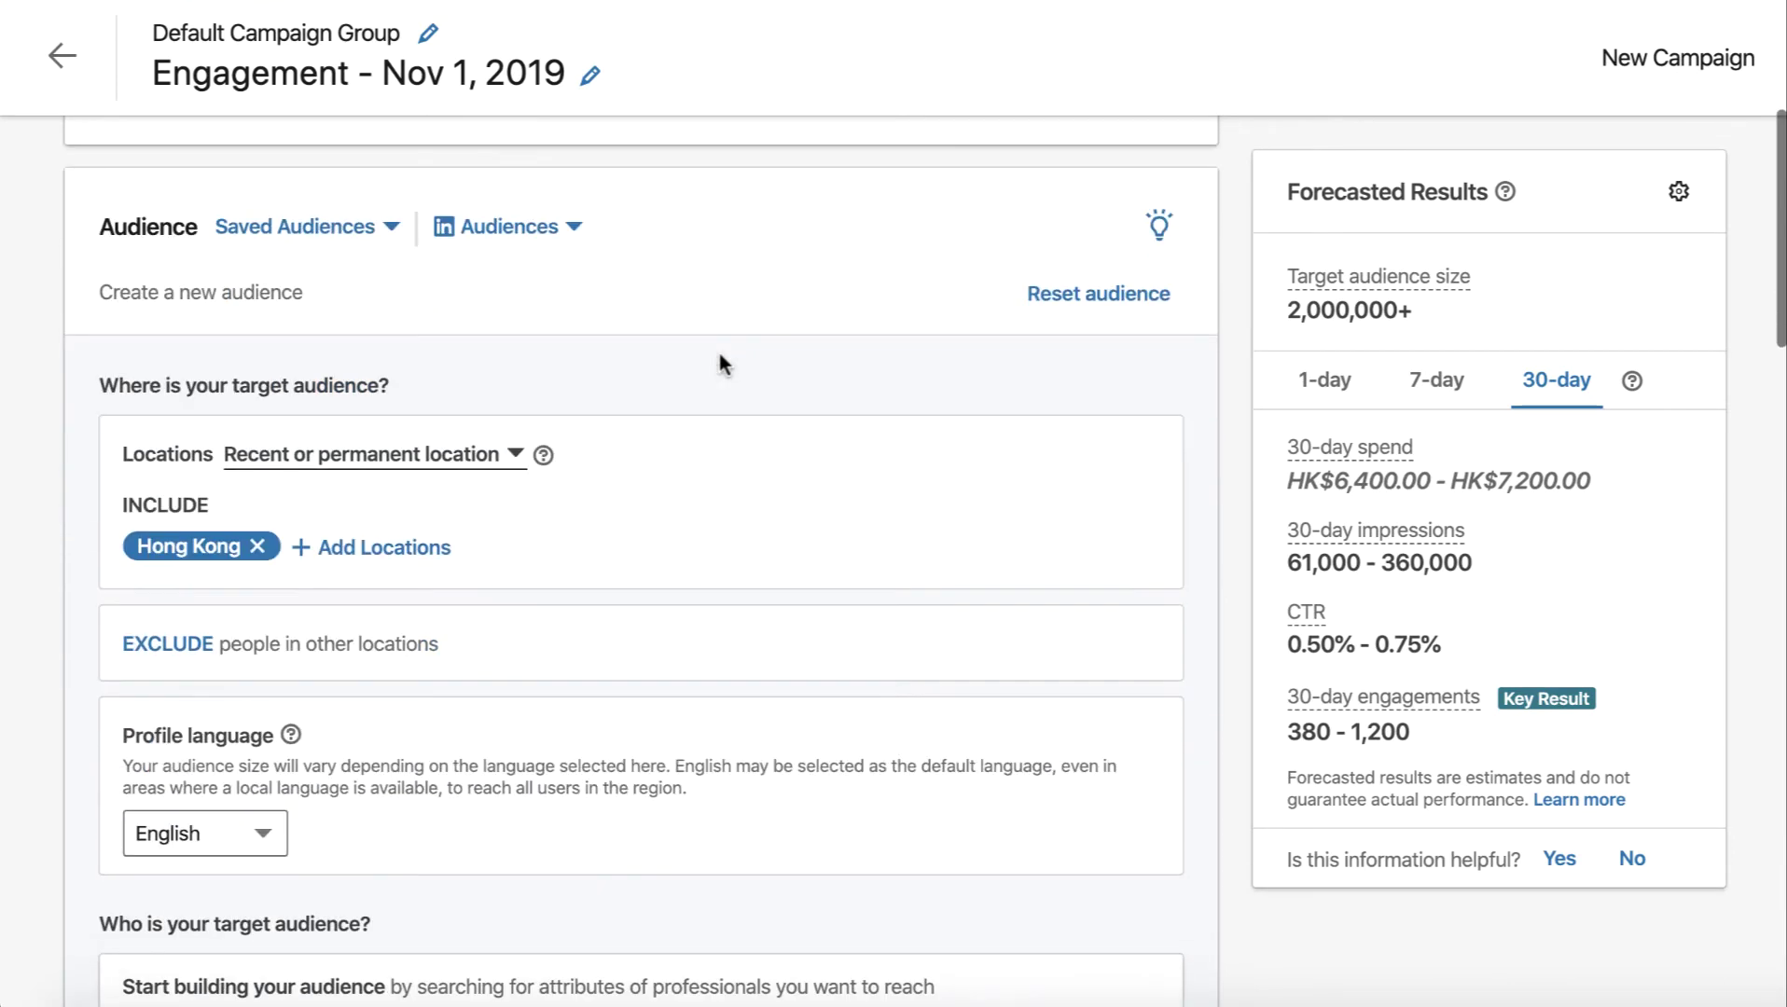
scroll(660, 373, "down", 2)
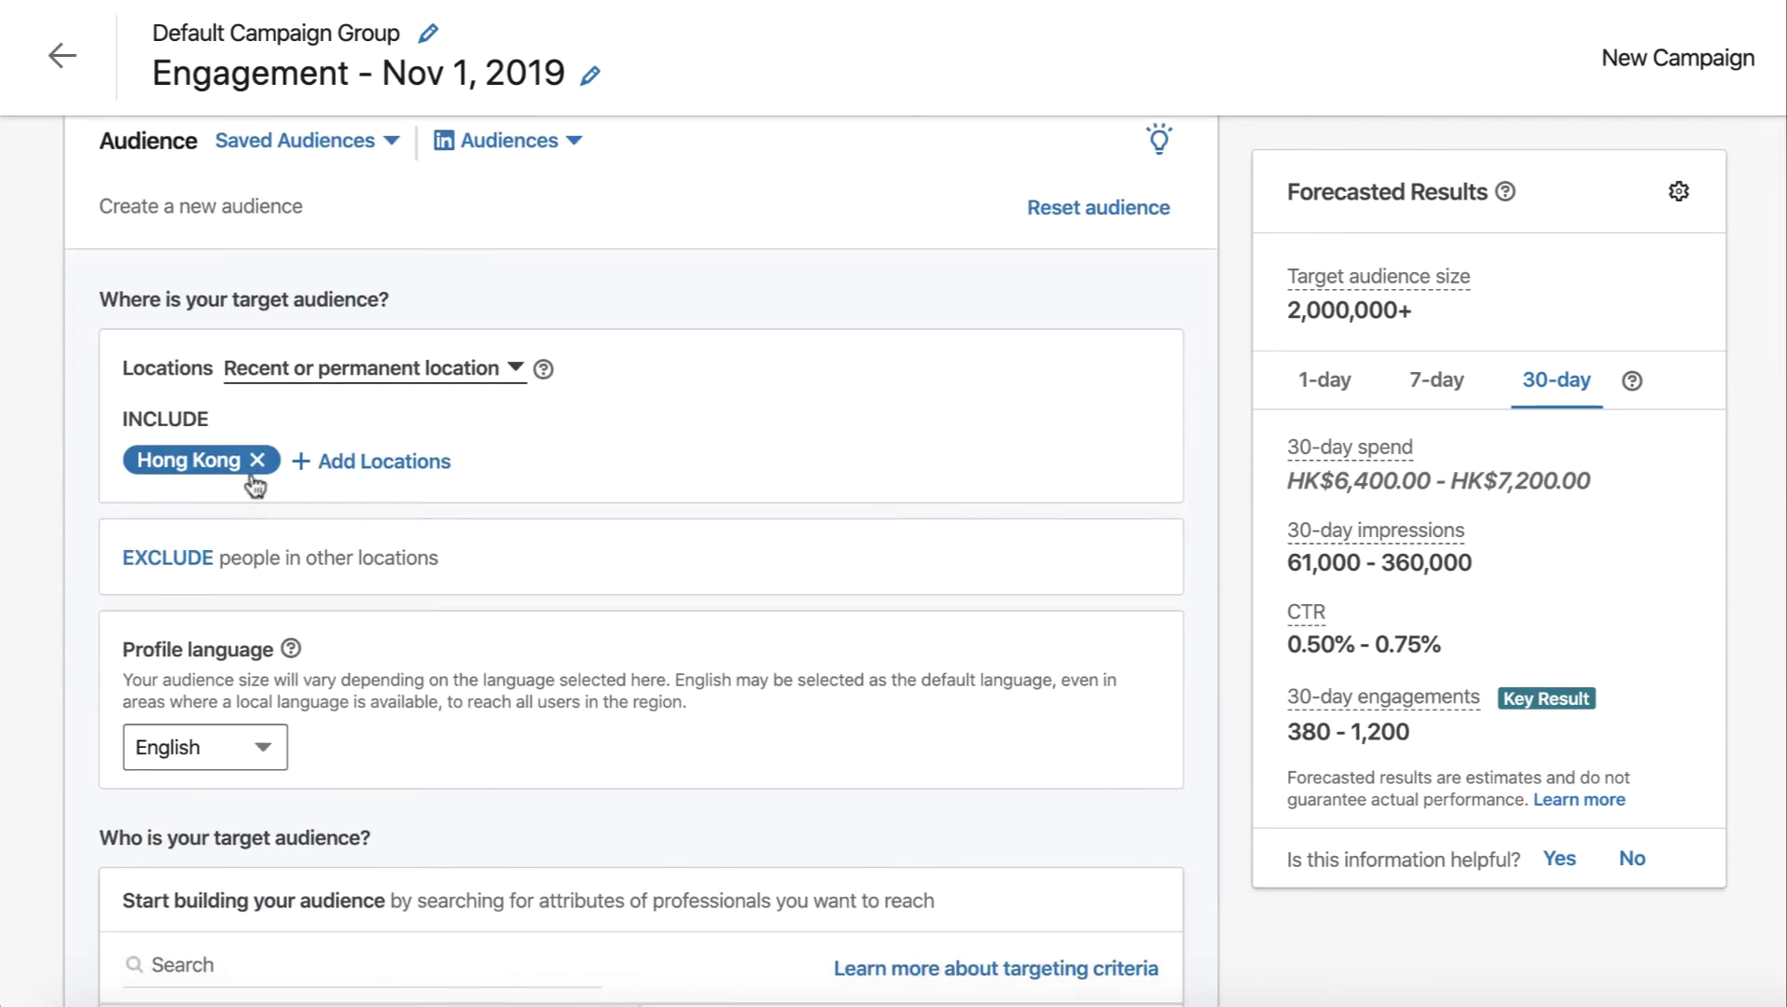
left_click(364, 463)
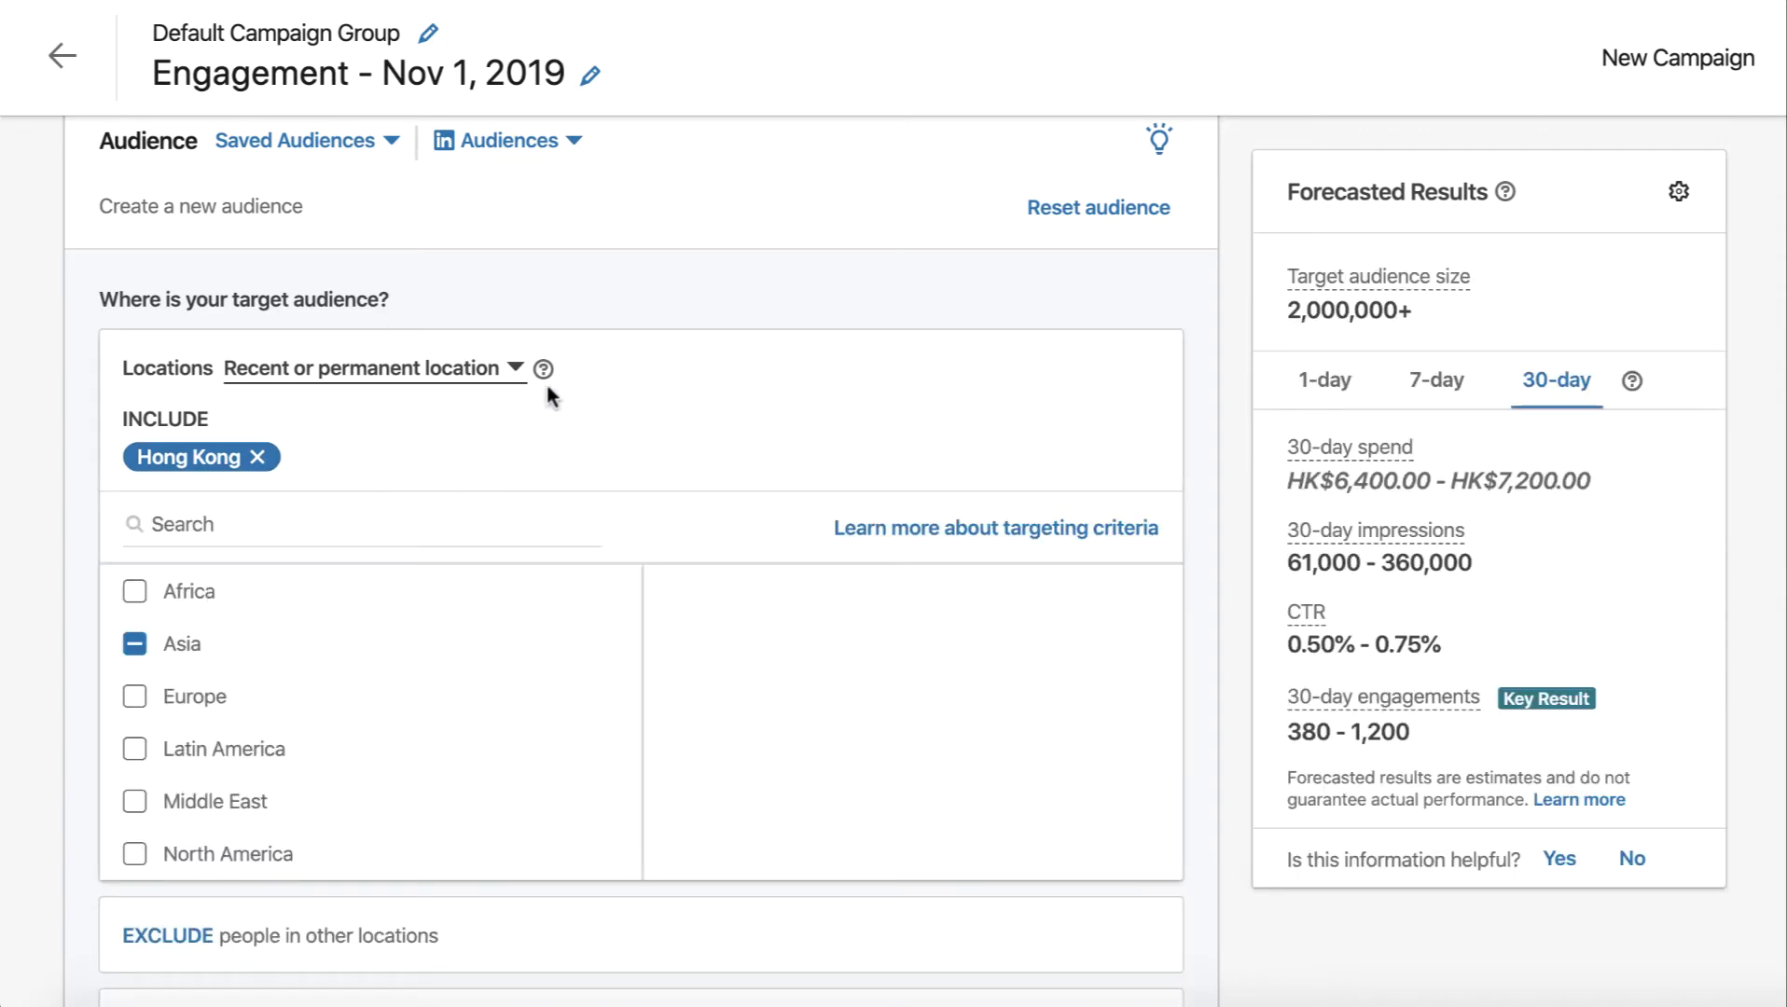
left_click(393, 145)
left_click(392, 144)
scroll(770, 343, "down", 2)
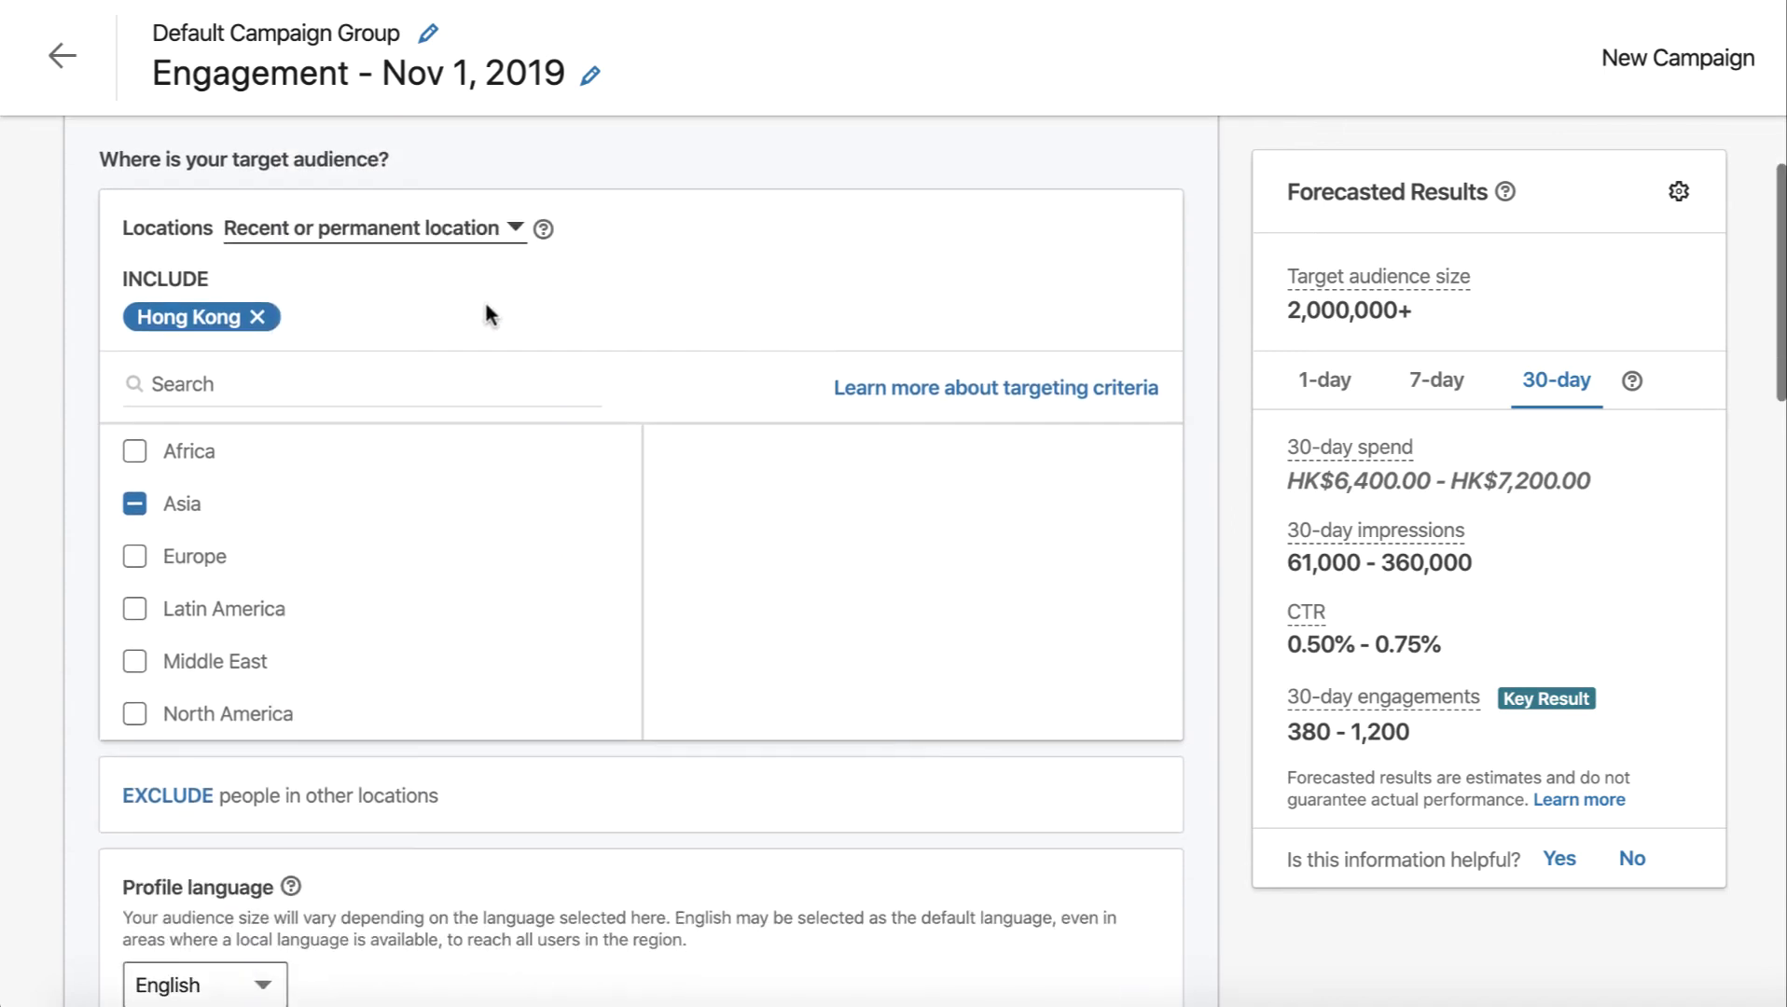
scroll(400, 314, "down", 1)
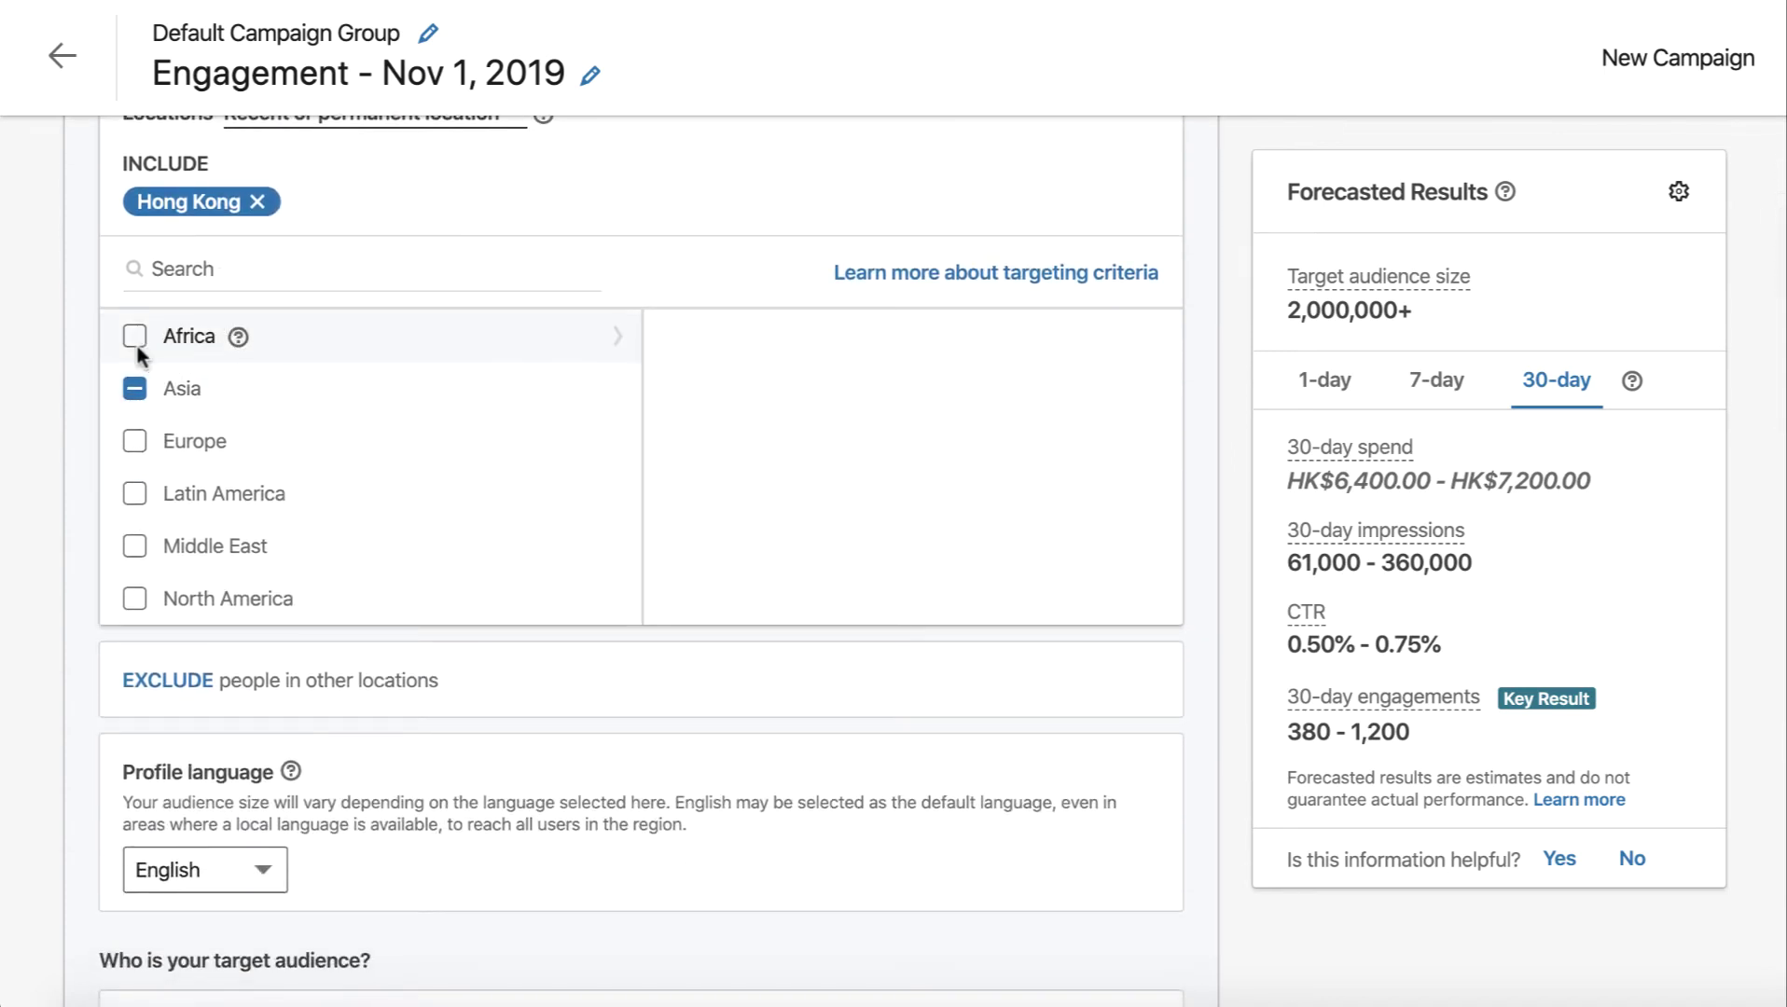
left_click(136, 442)
left_click(136, 602)
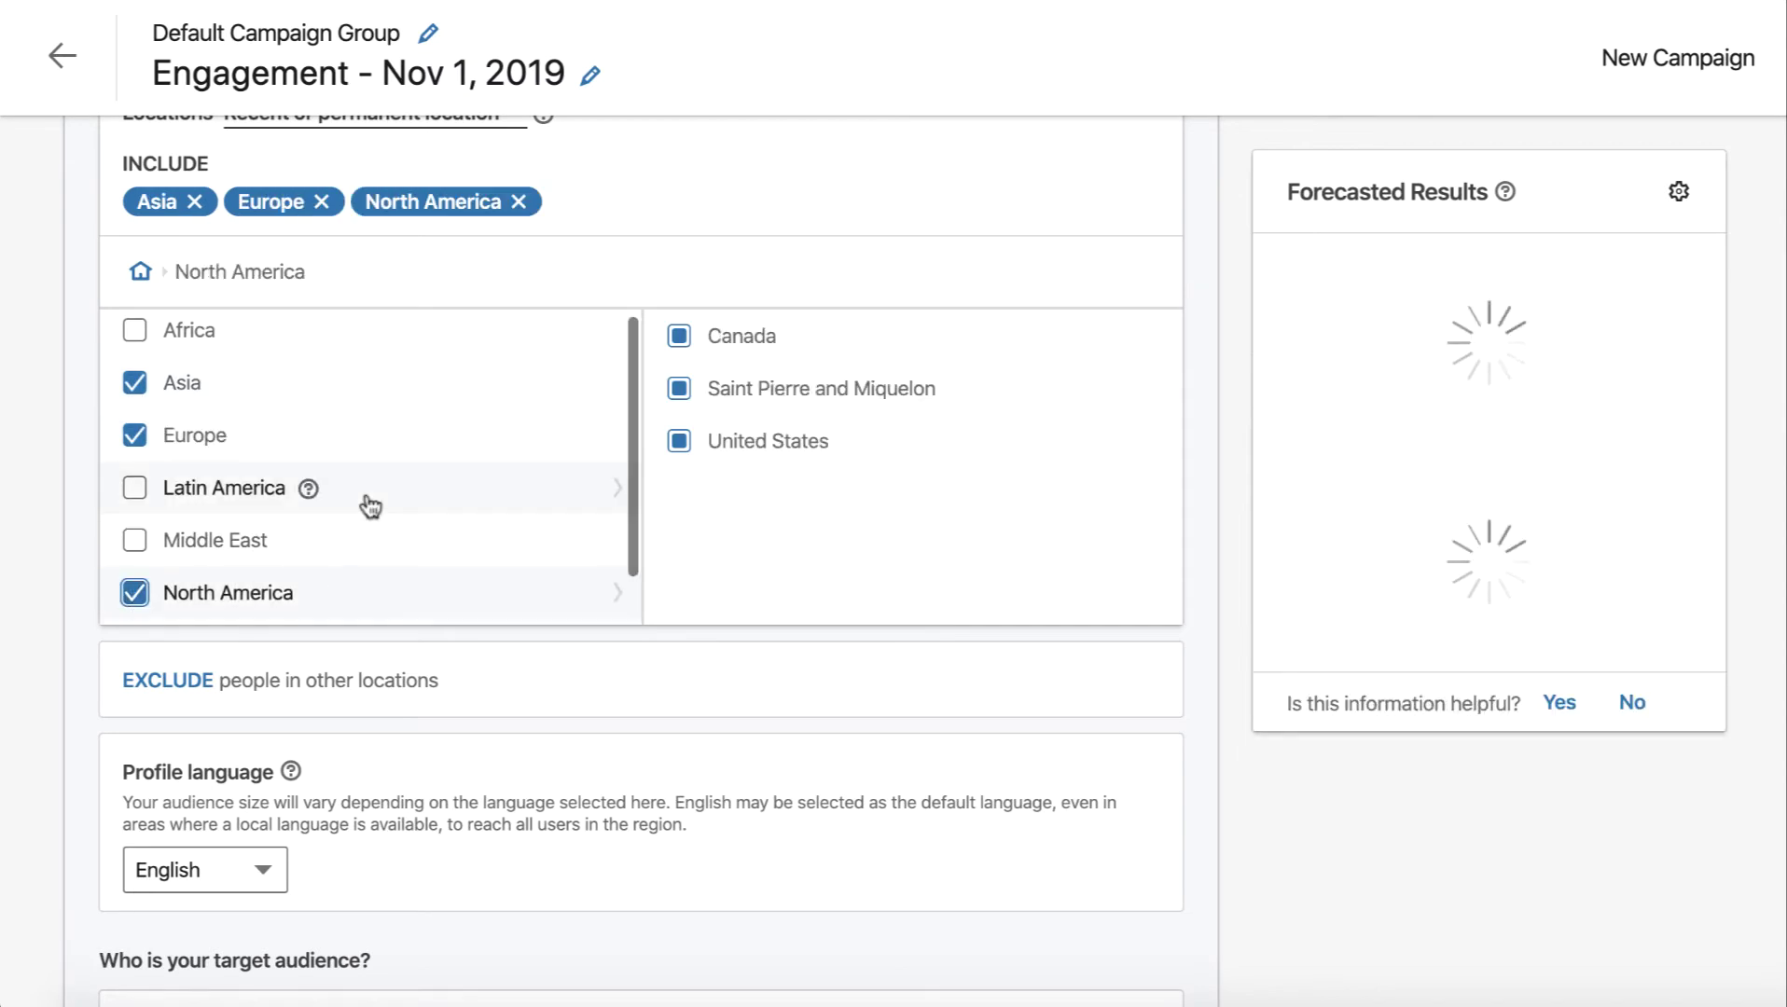
scroll(363, 502, "down", 1)
scroll(434, 712, "down", 2)
scroll(435, 713, "down", 1)
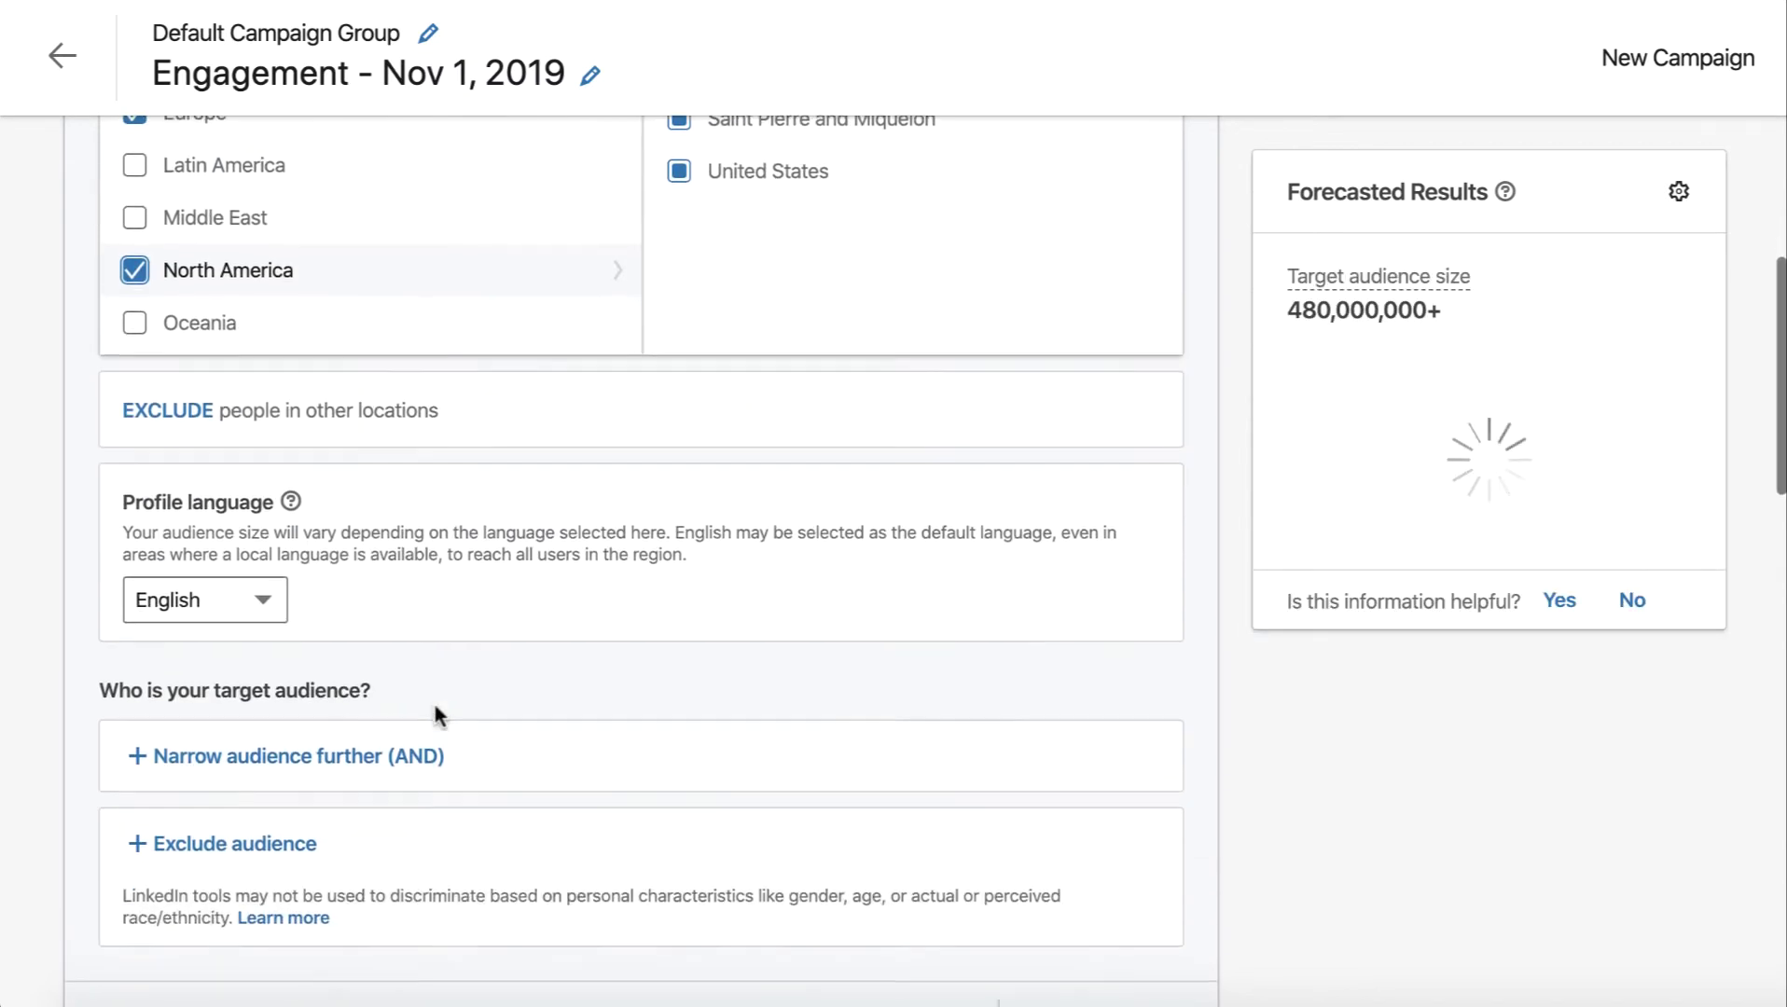
left_click(135, 302)
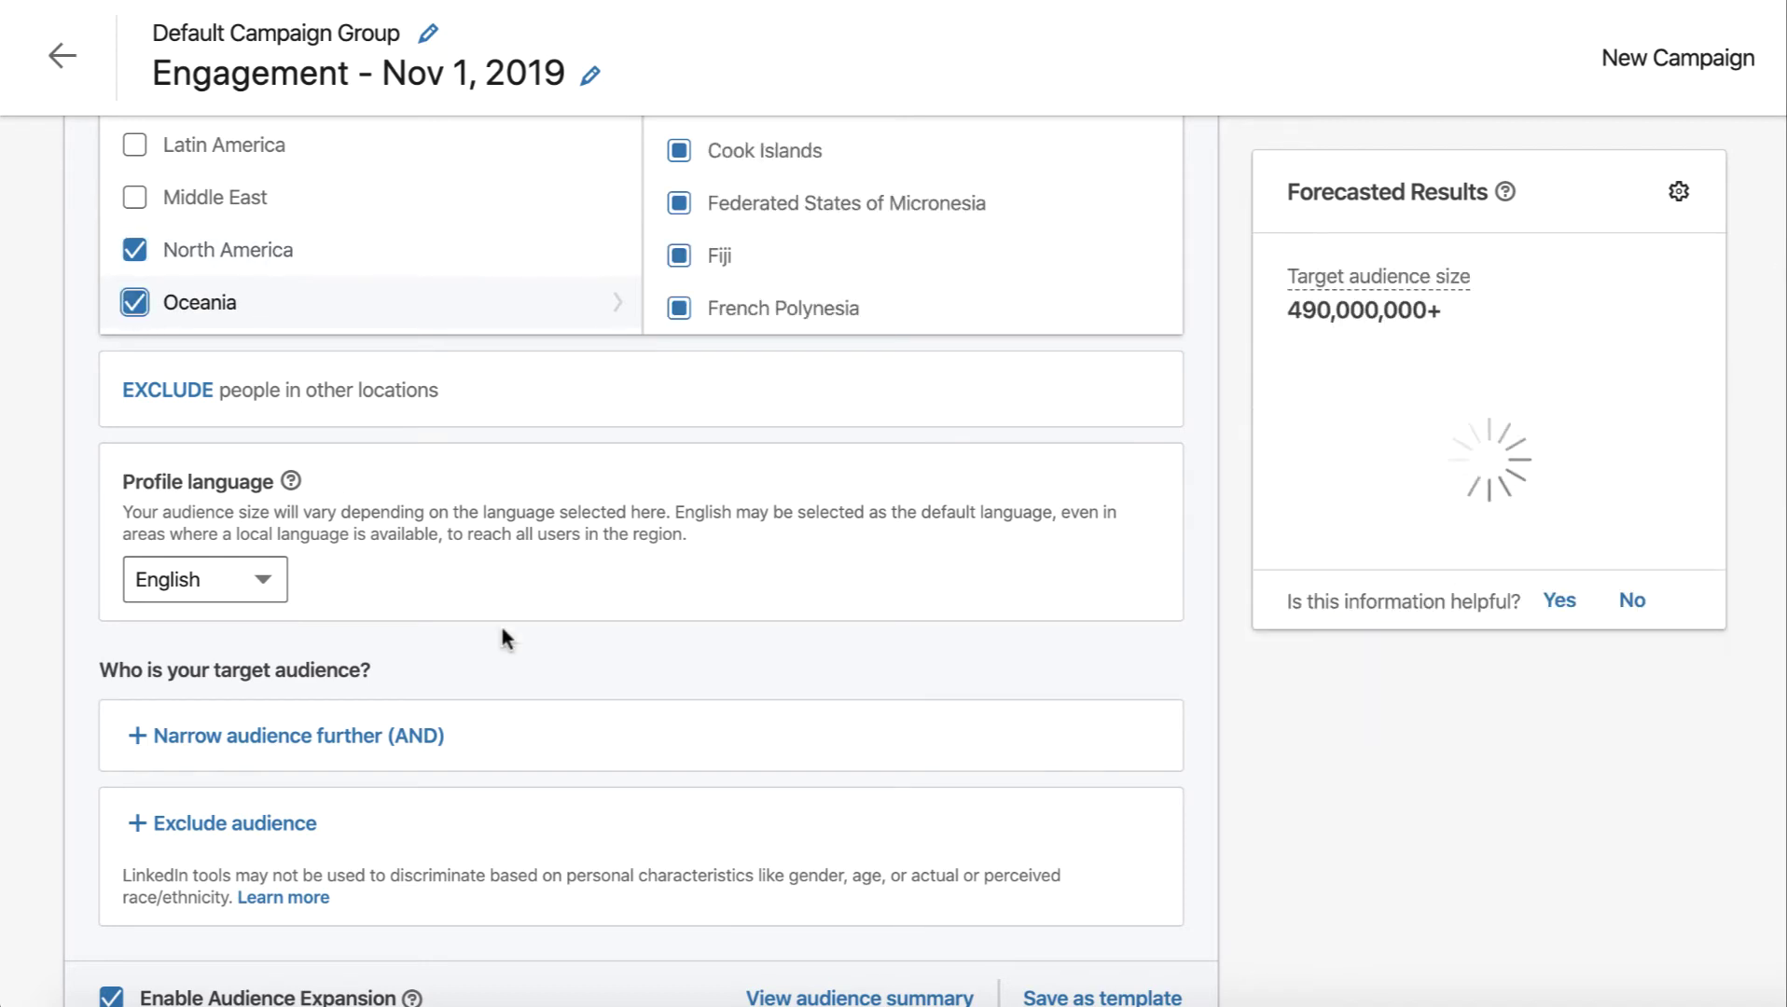
Narrow the target audience to the Terrific Clients matched audience from the uploaded lists.
scroll(500, 623, "down", 1)
scroll(590, 466, "down", 2)
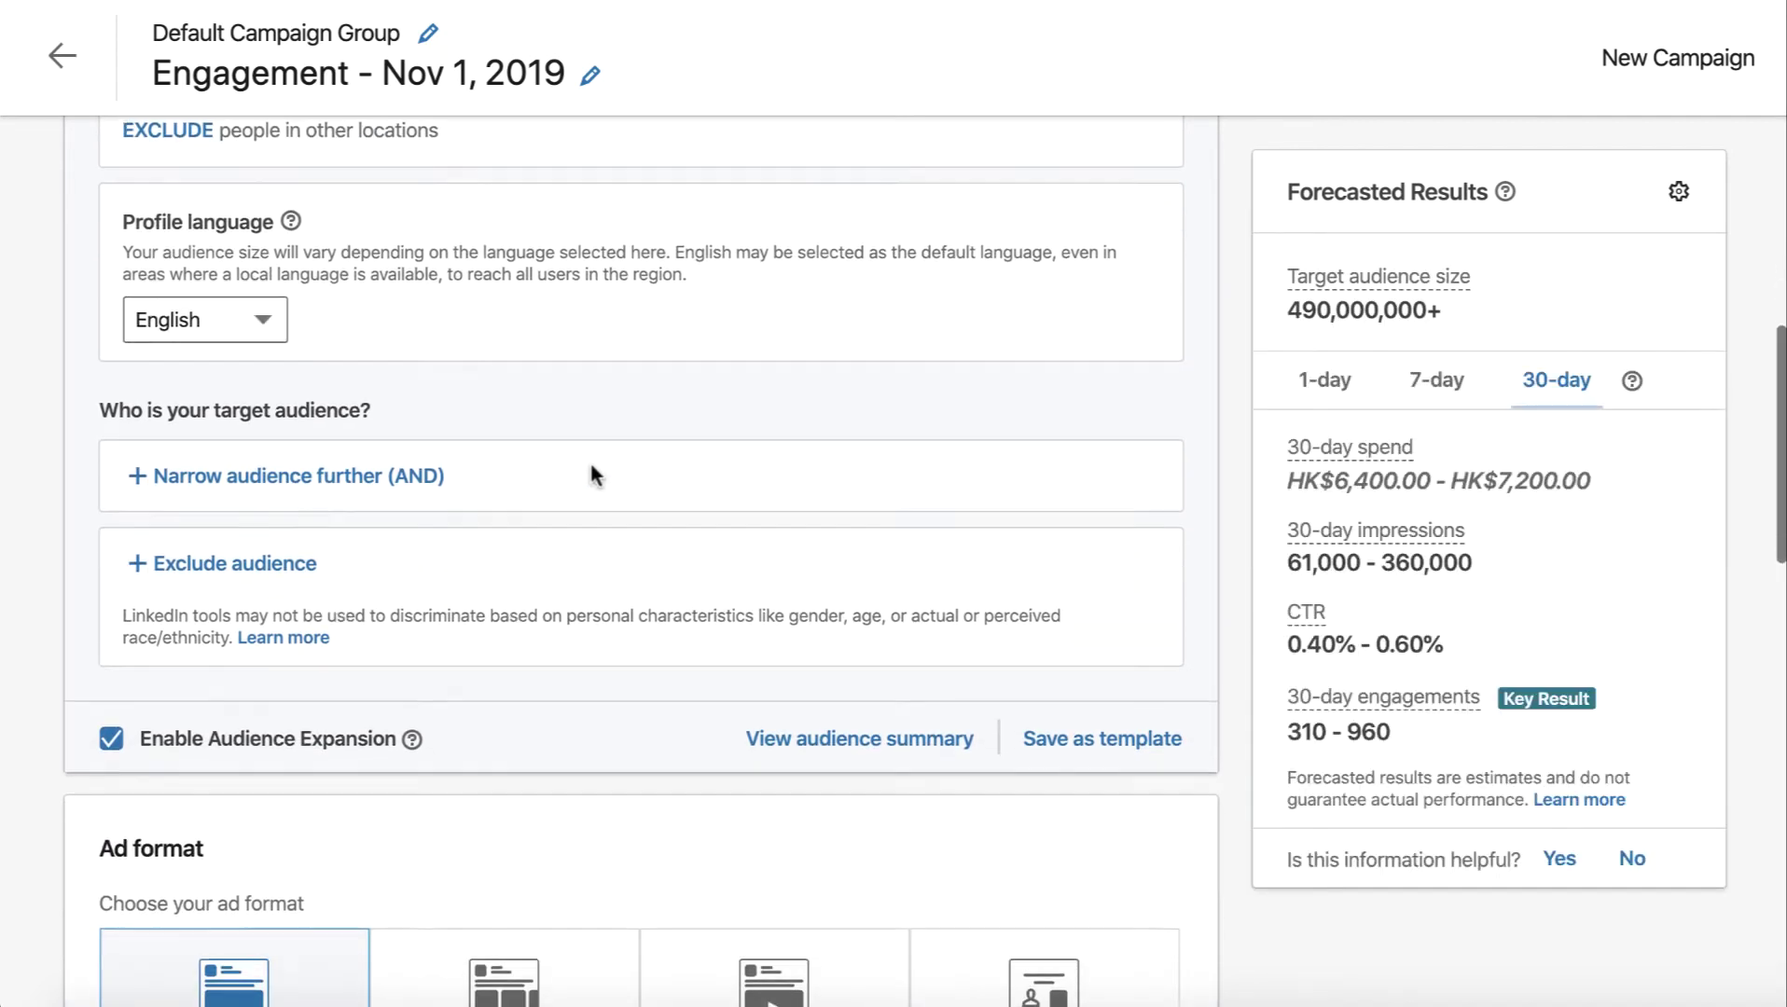
scroll(591, 467, "down", 1)
left_click(377, 460)
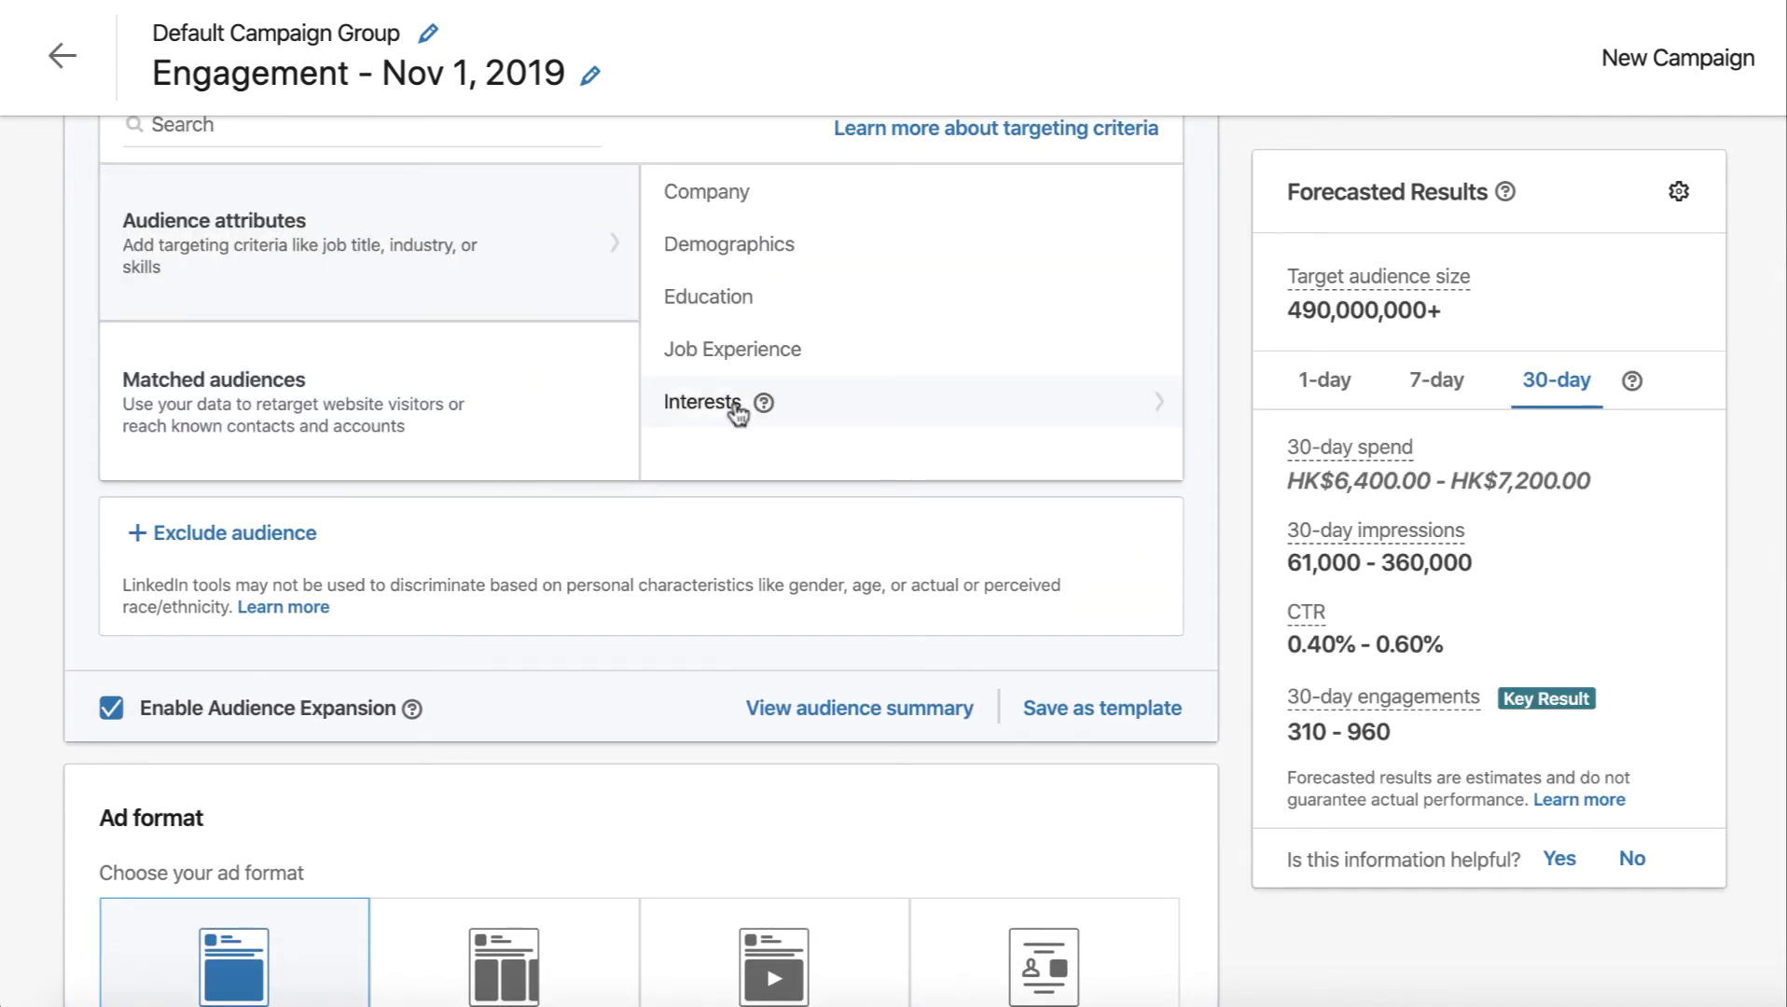
left_click(408, 529)
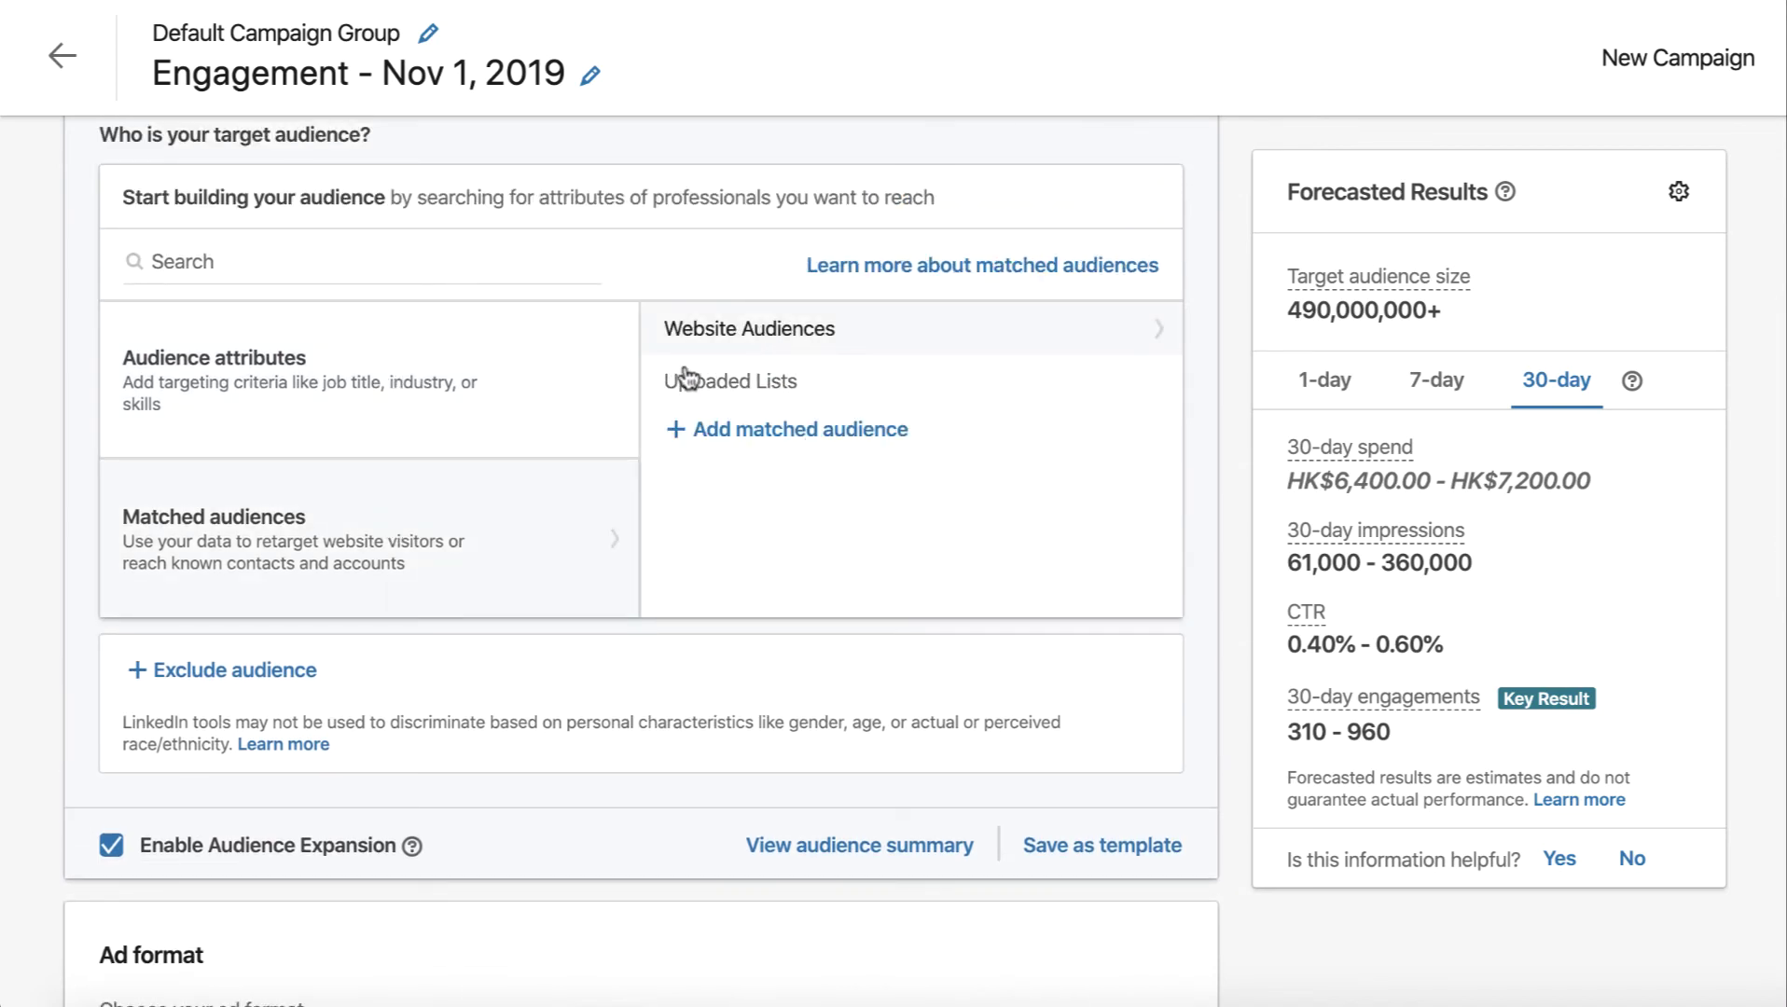
left_click(782, 390)
scroll(366, 396, "up", 1)
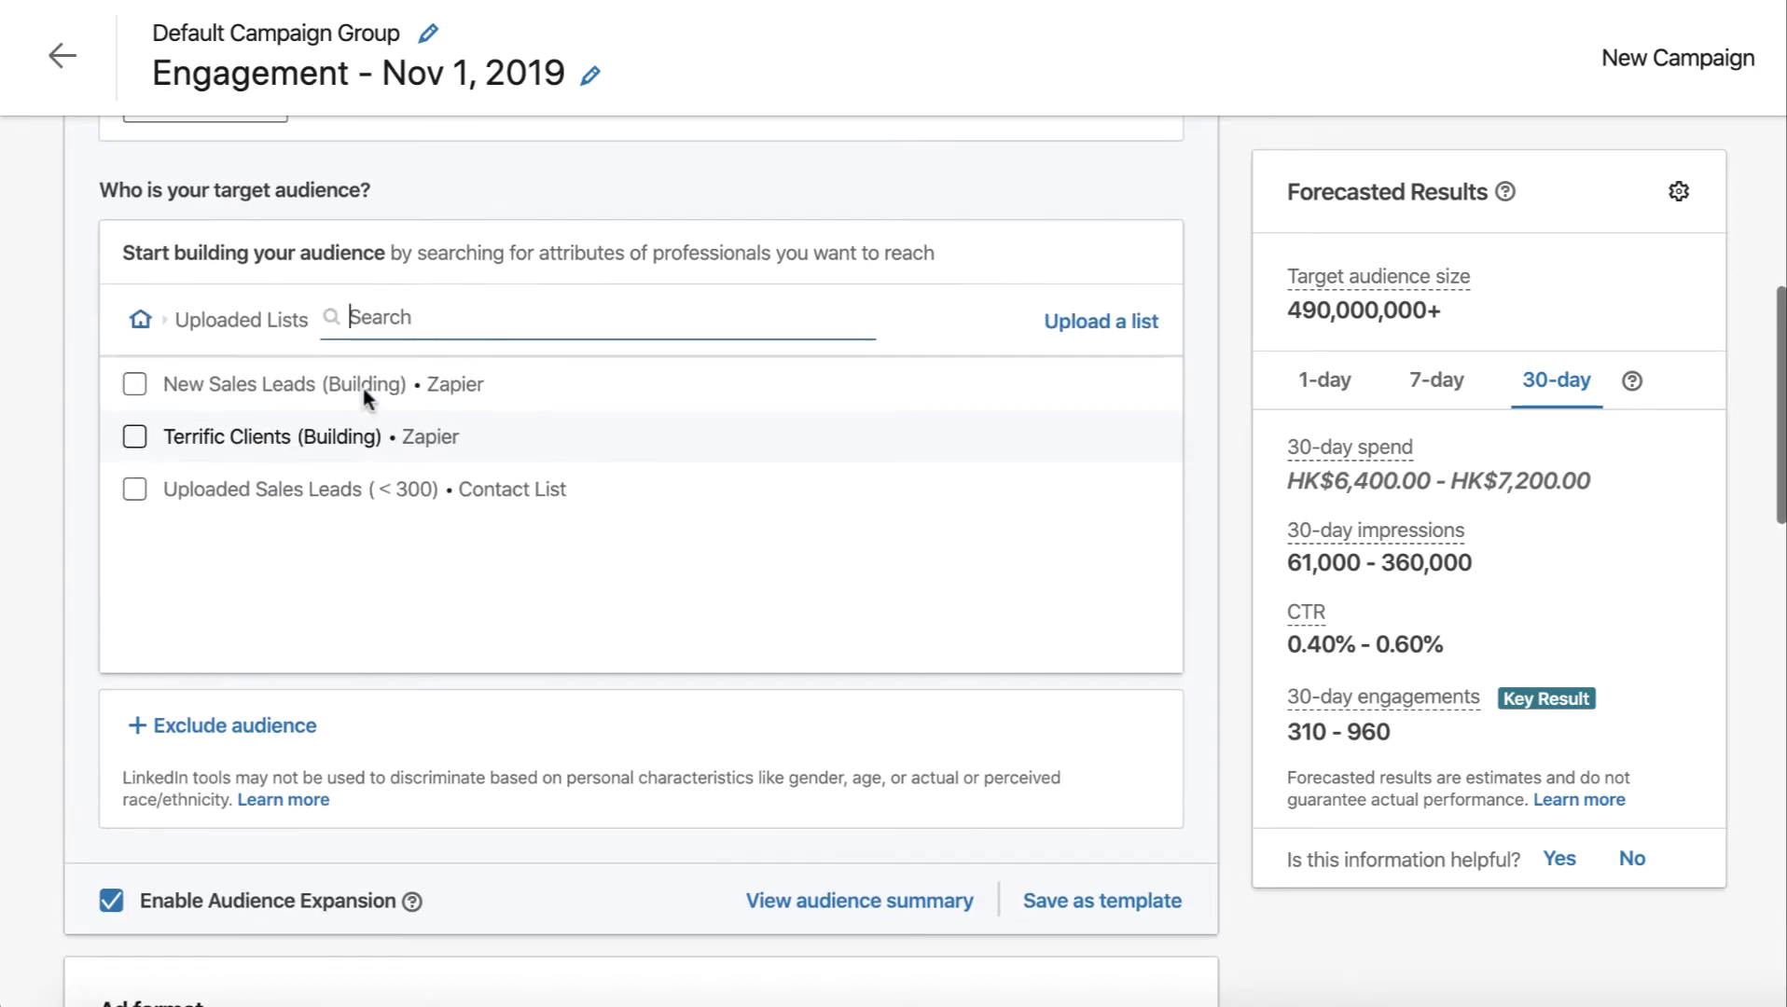
left_click(140, 437)
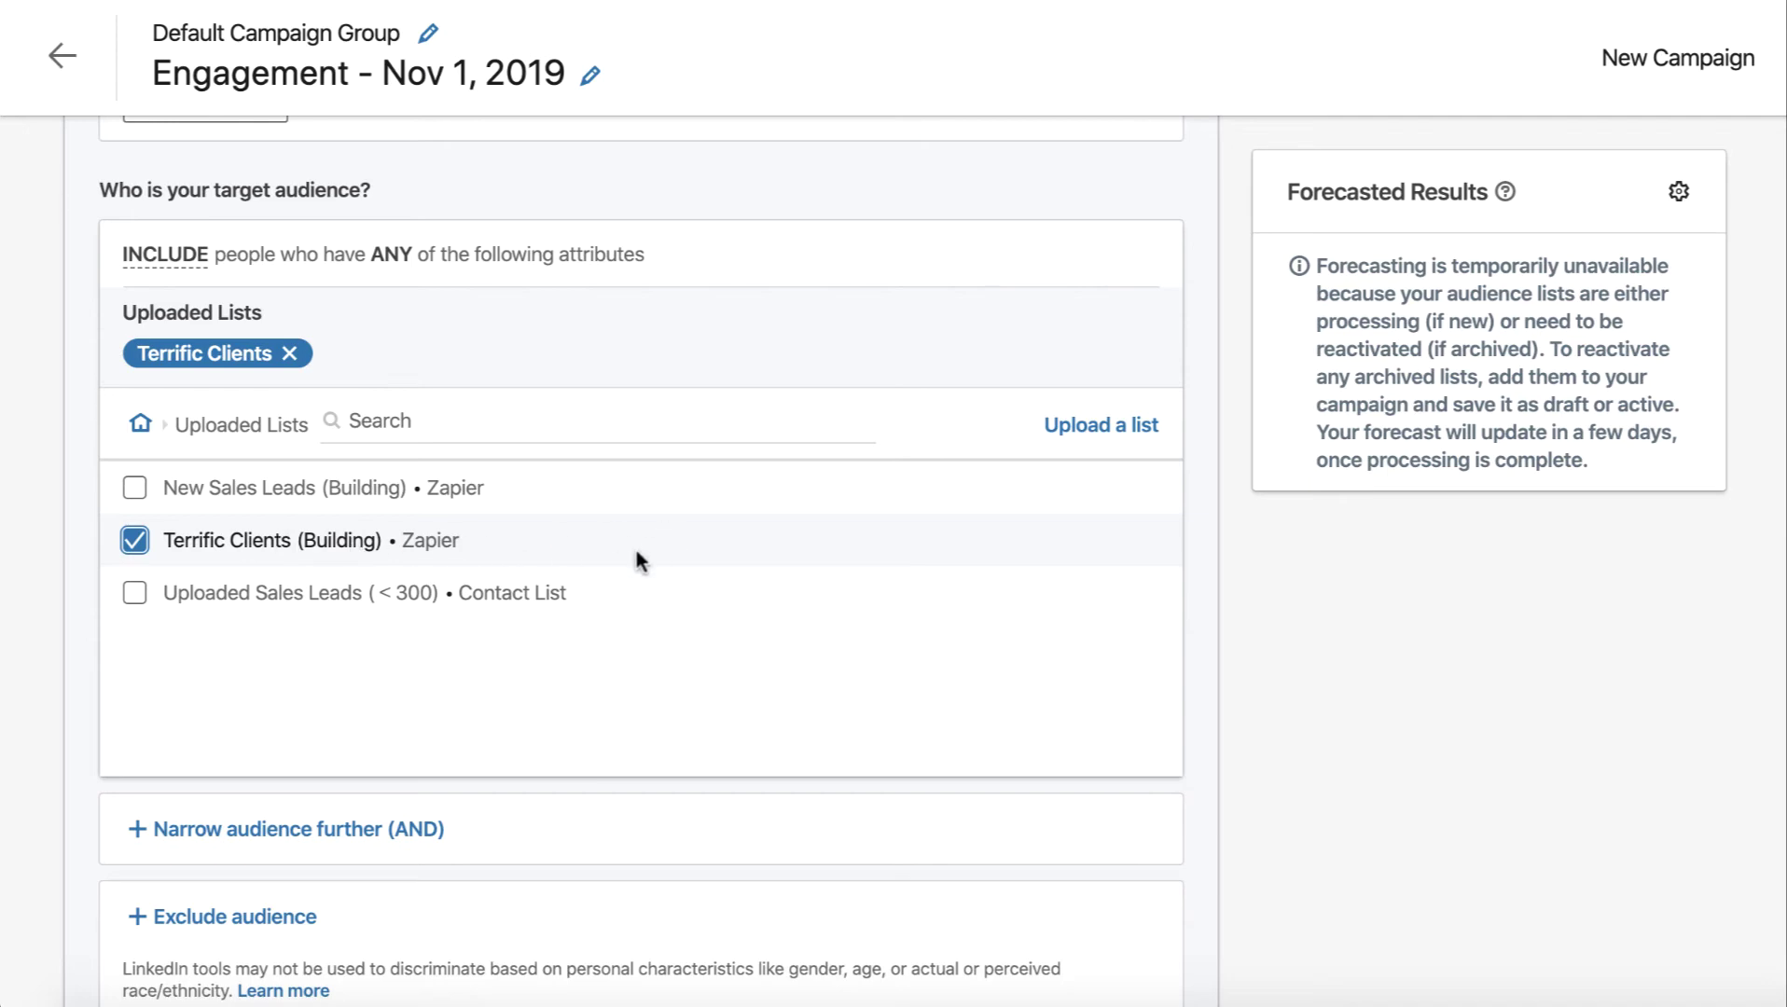
Review the campaign's audience expansion, ad format, placement, budget, schedule, bid type and conversion tracking settings.
scroll(638, 558, "down", 3)
scroll(703, 752, "down", 7)
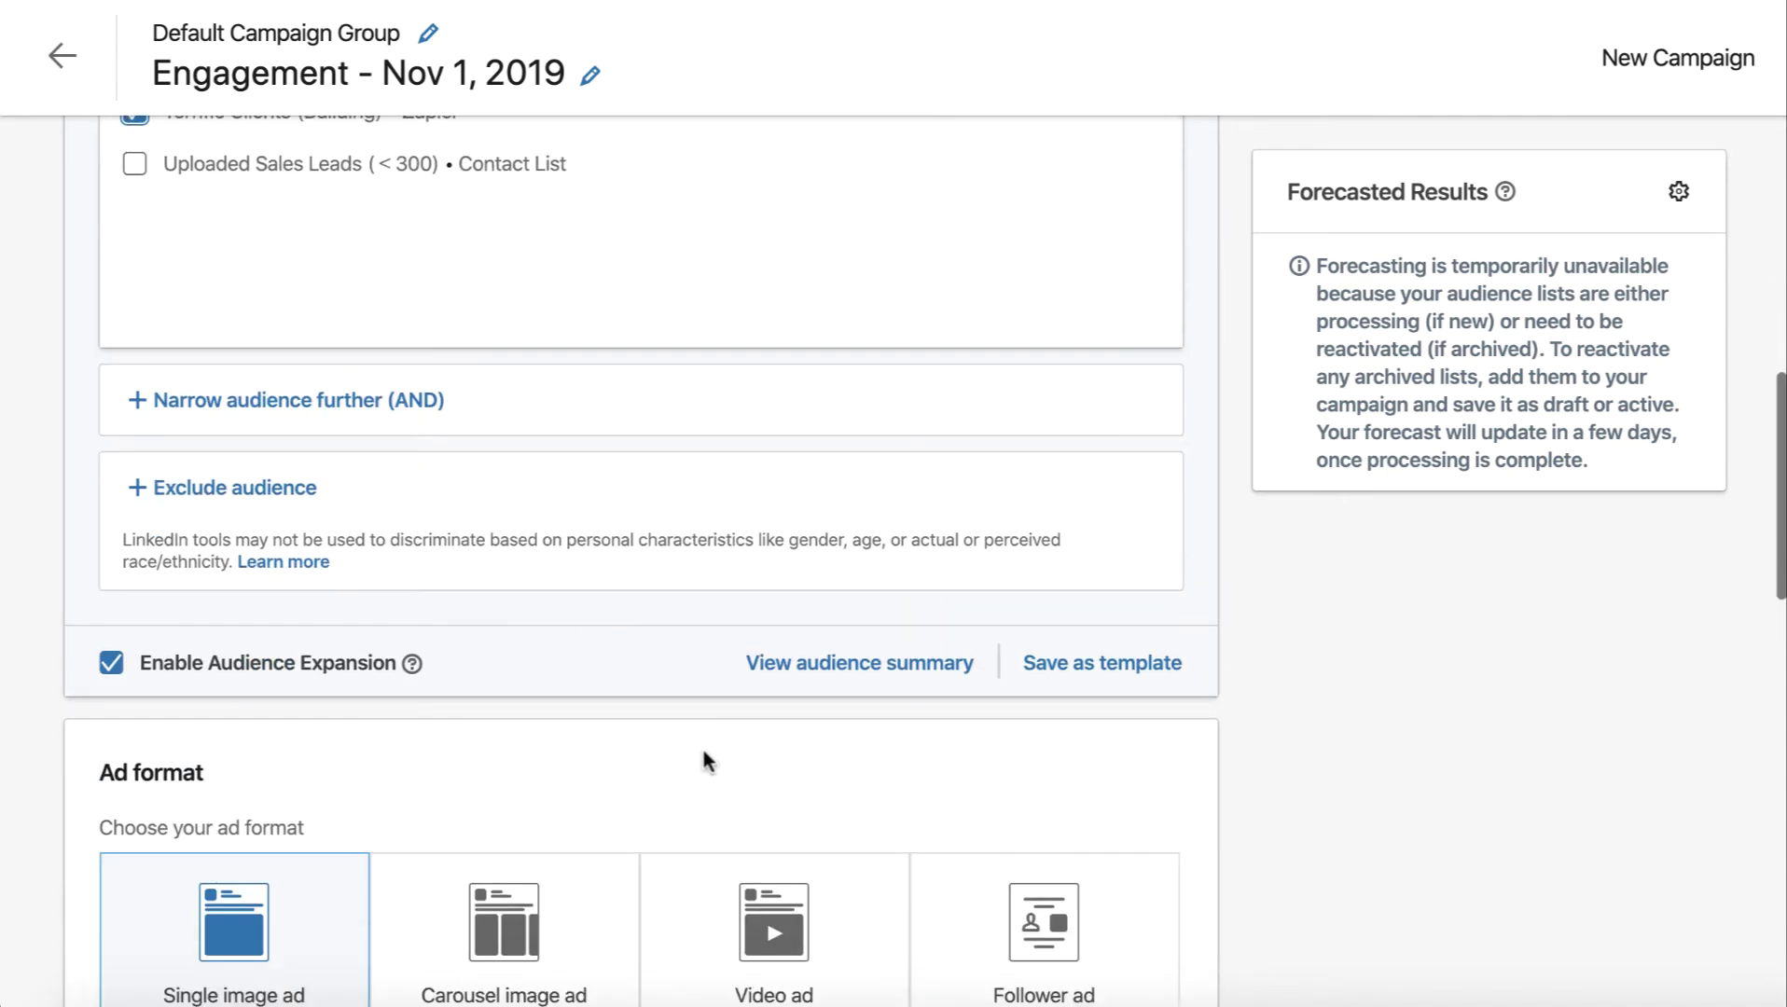
scroll(704, 752, "down", 1)
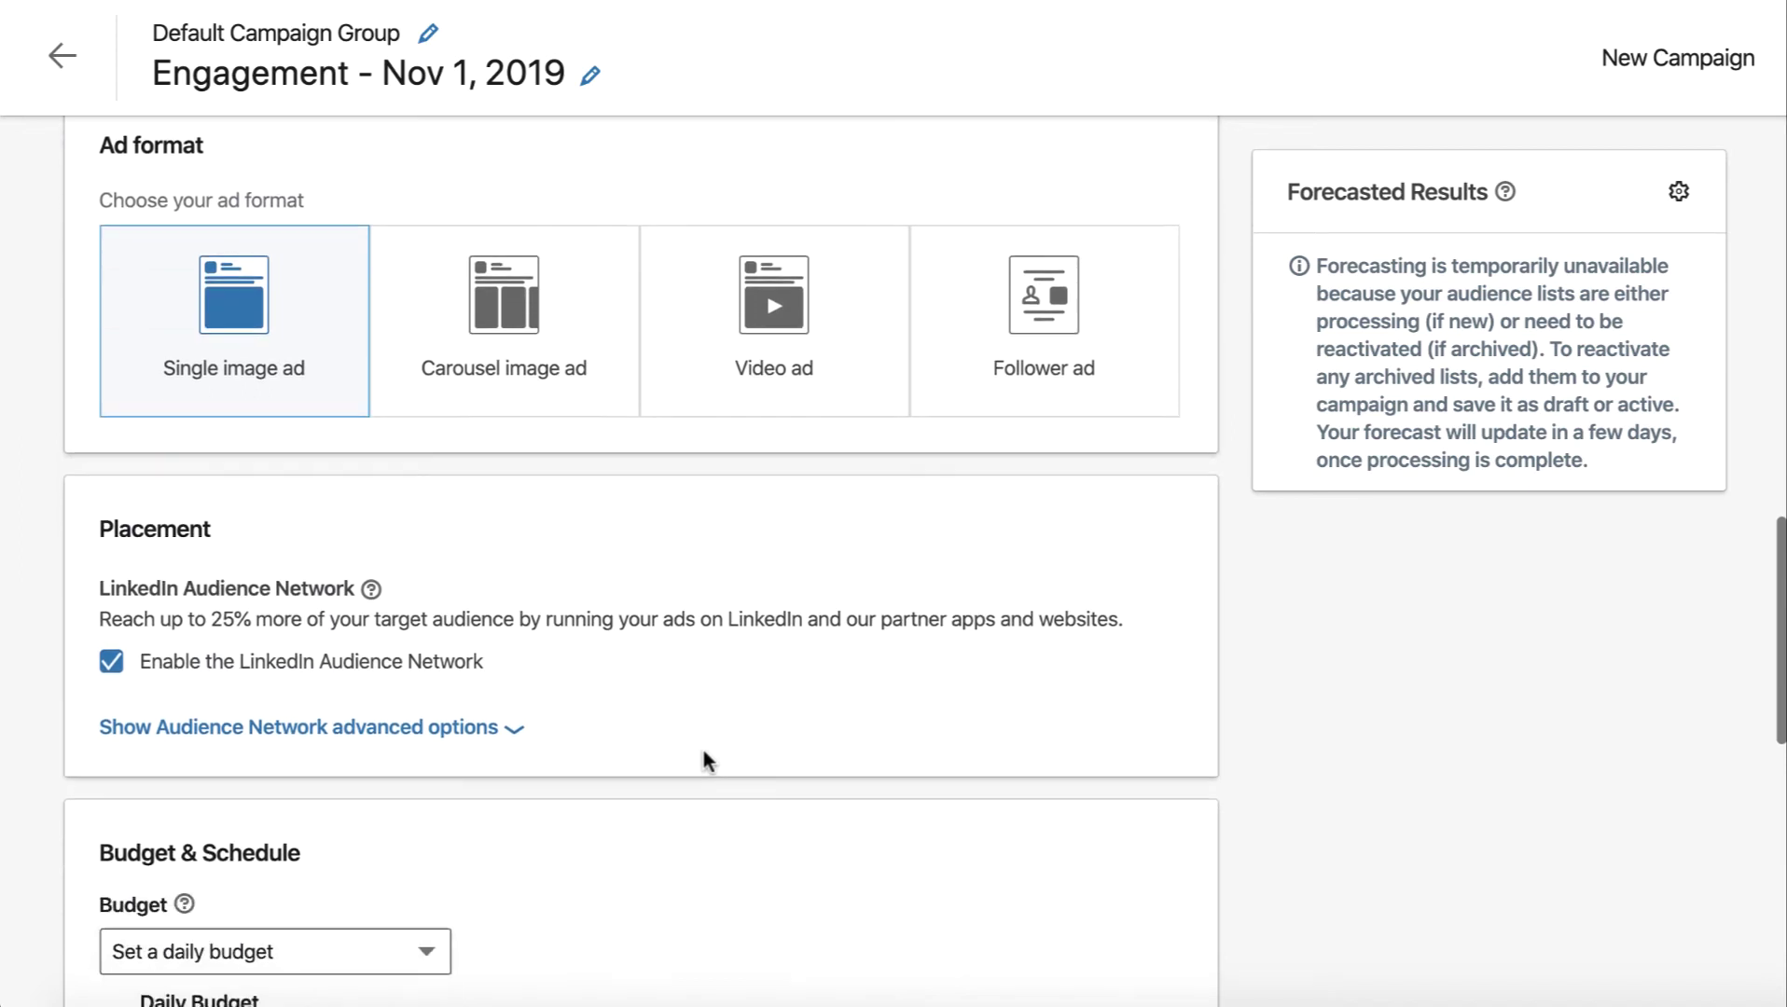
scroll(258, 353, "up", 1)
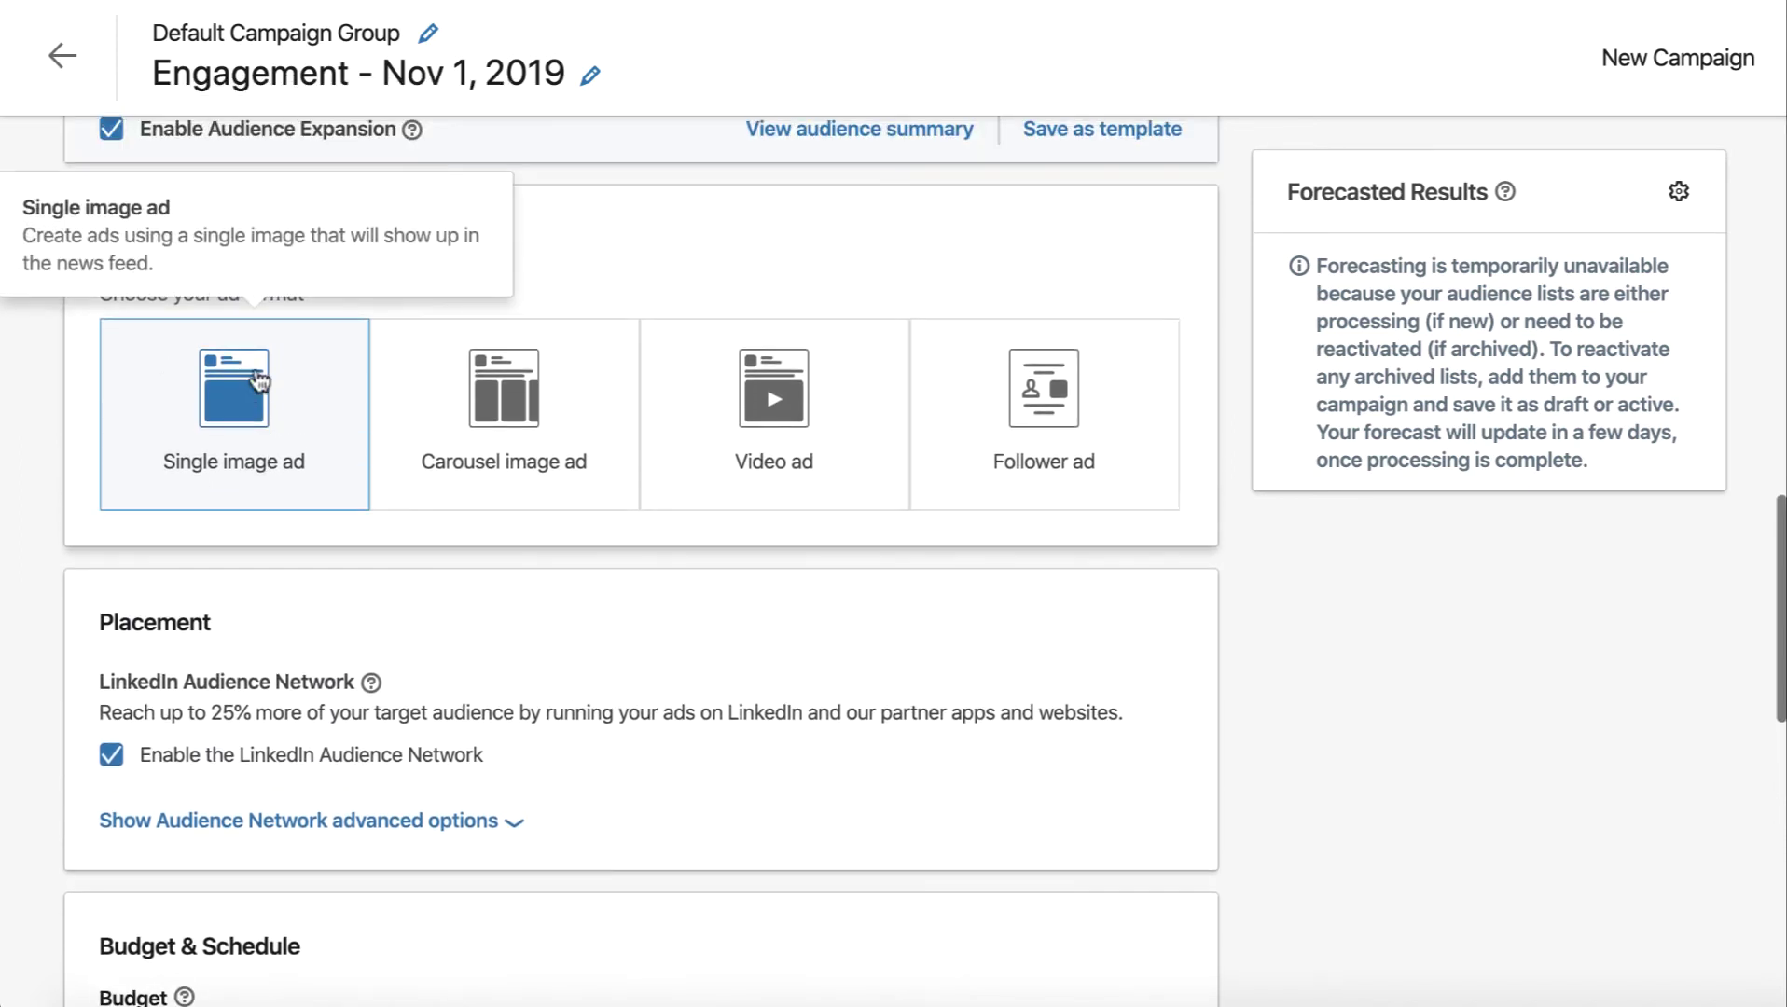
scroll(258, 583, "down", 2)
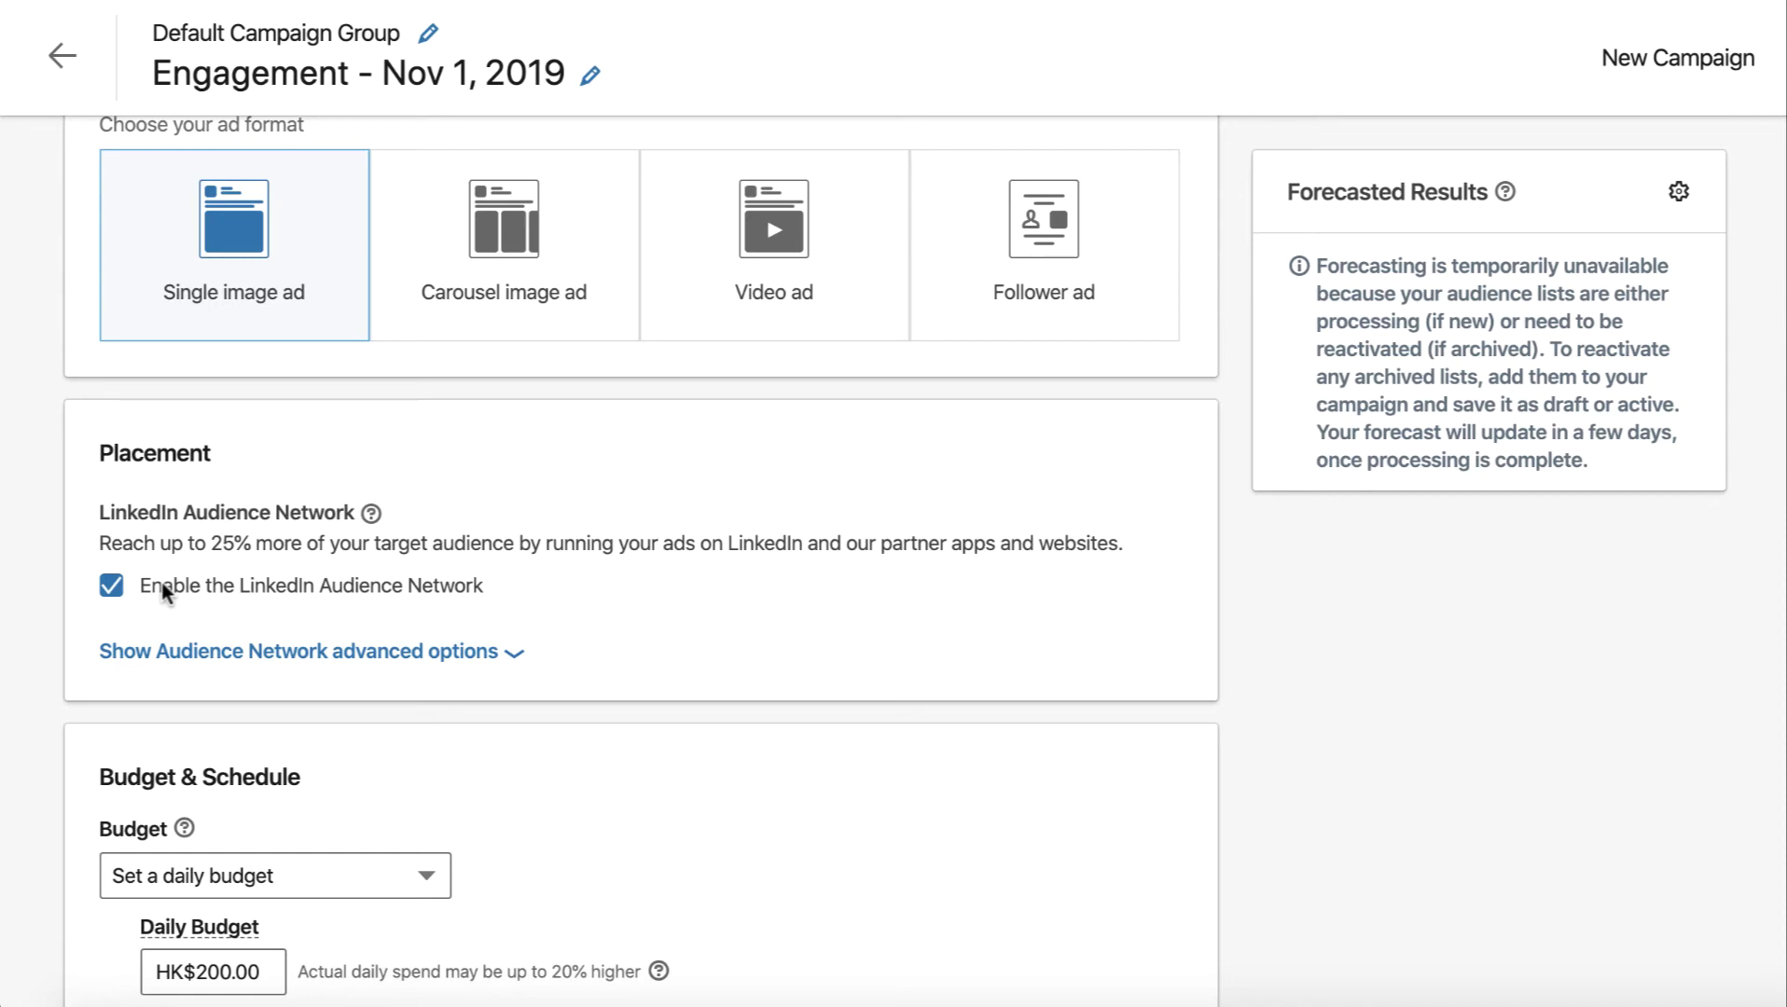
scroll(563, 657, "down", 4)
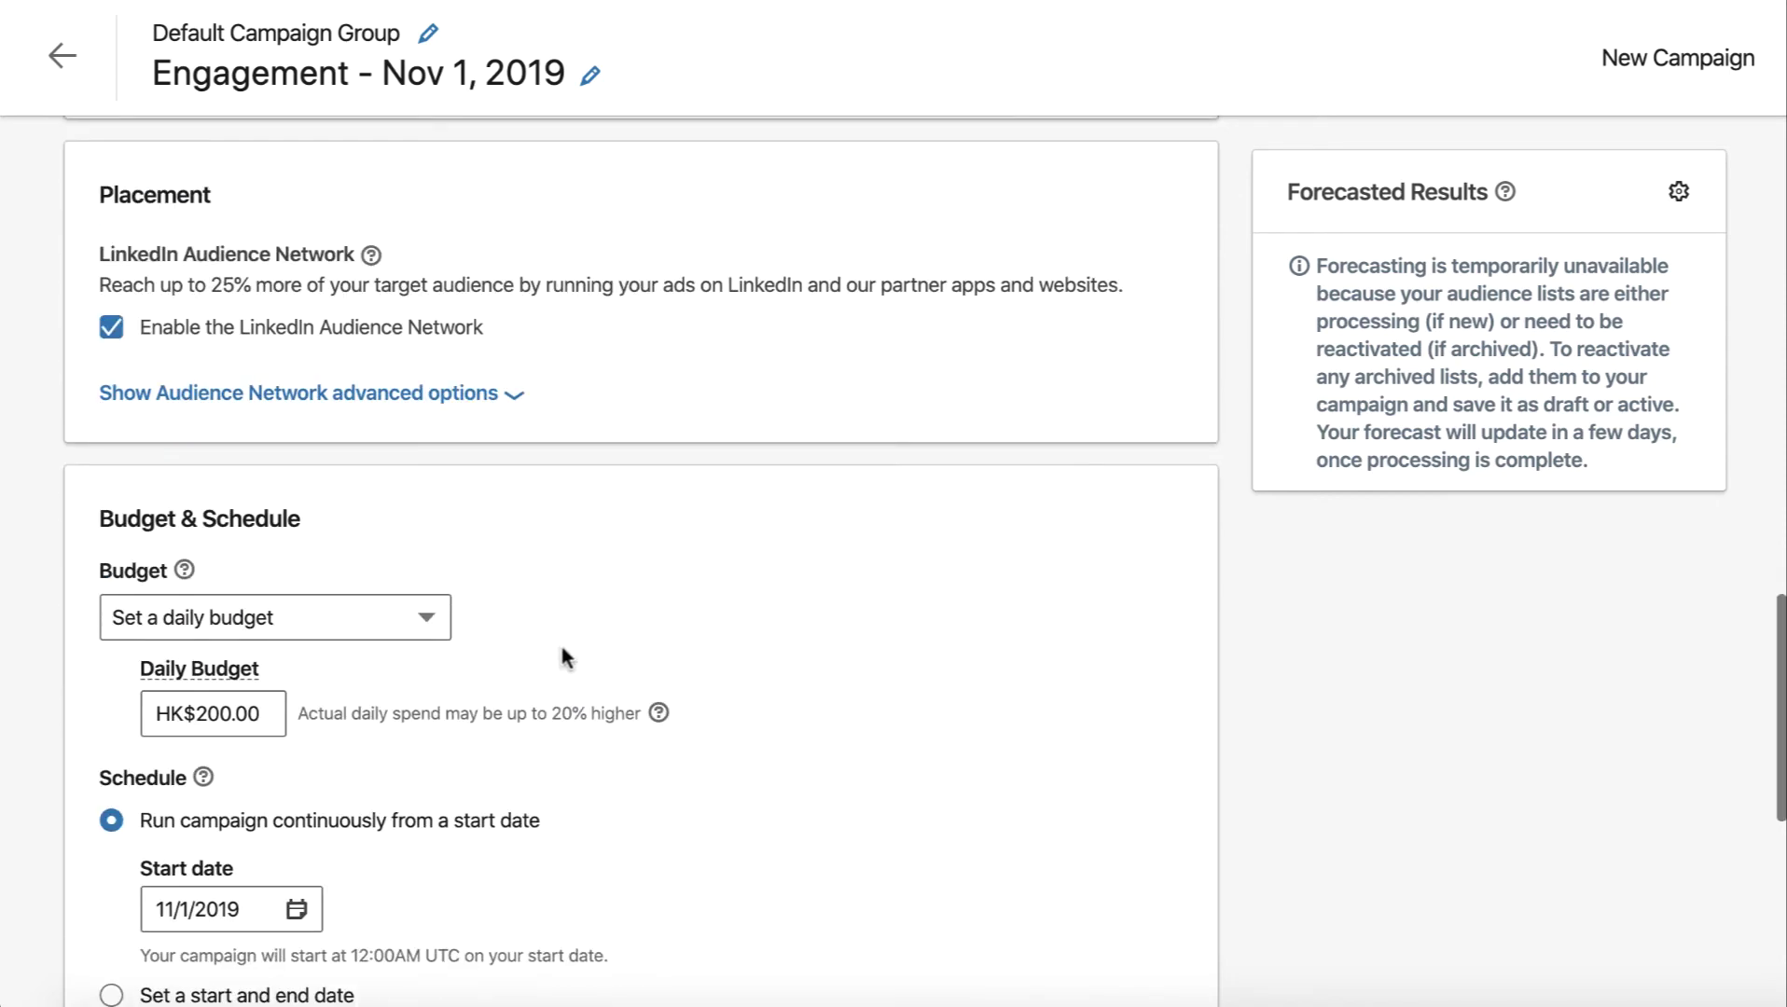
mouse_move(225, 514)
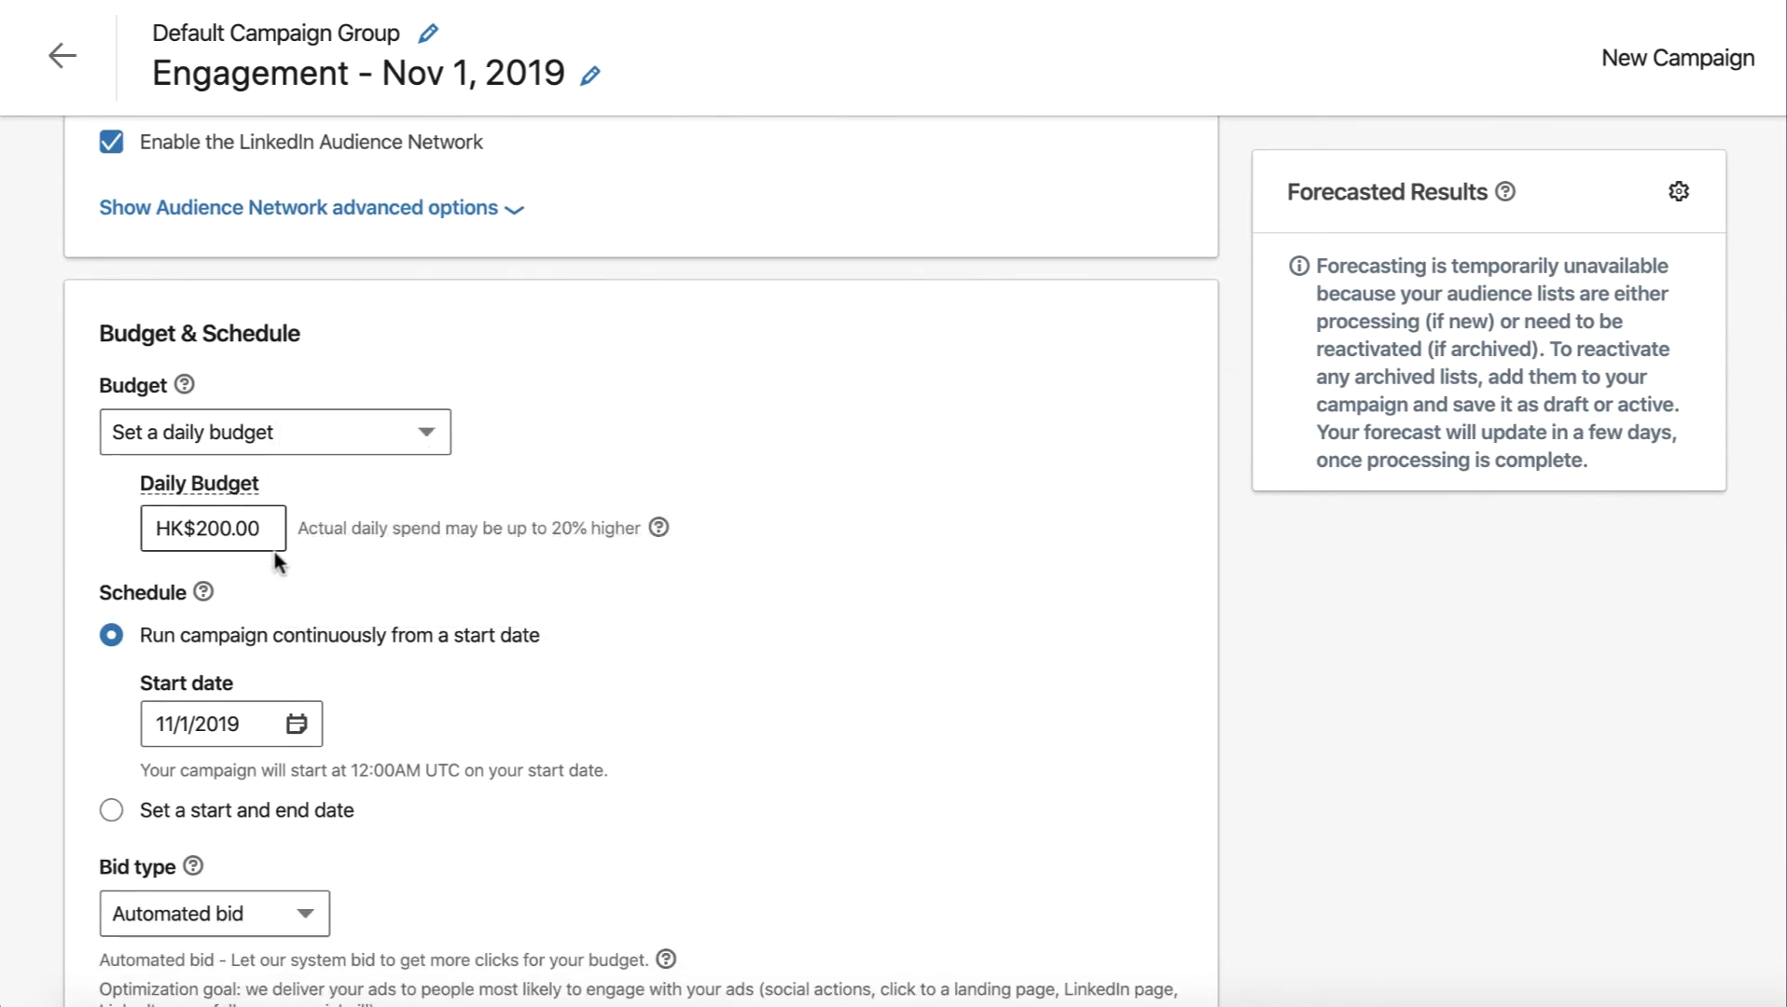
scroll(274, 558, "down", 1)
scroll(247, 664, "down", 2)
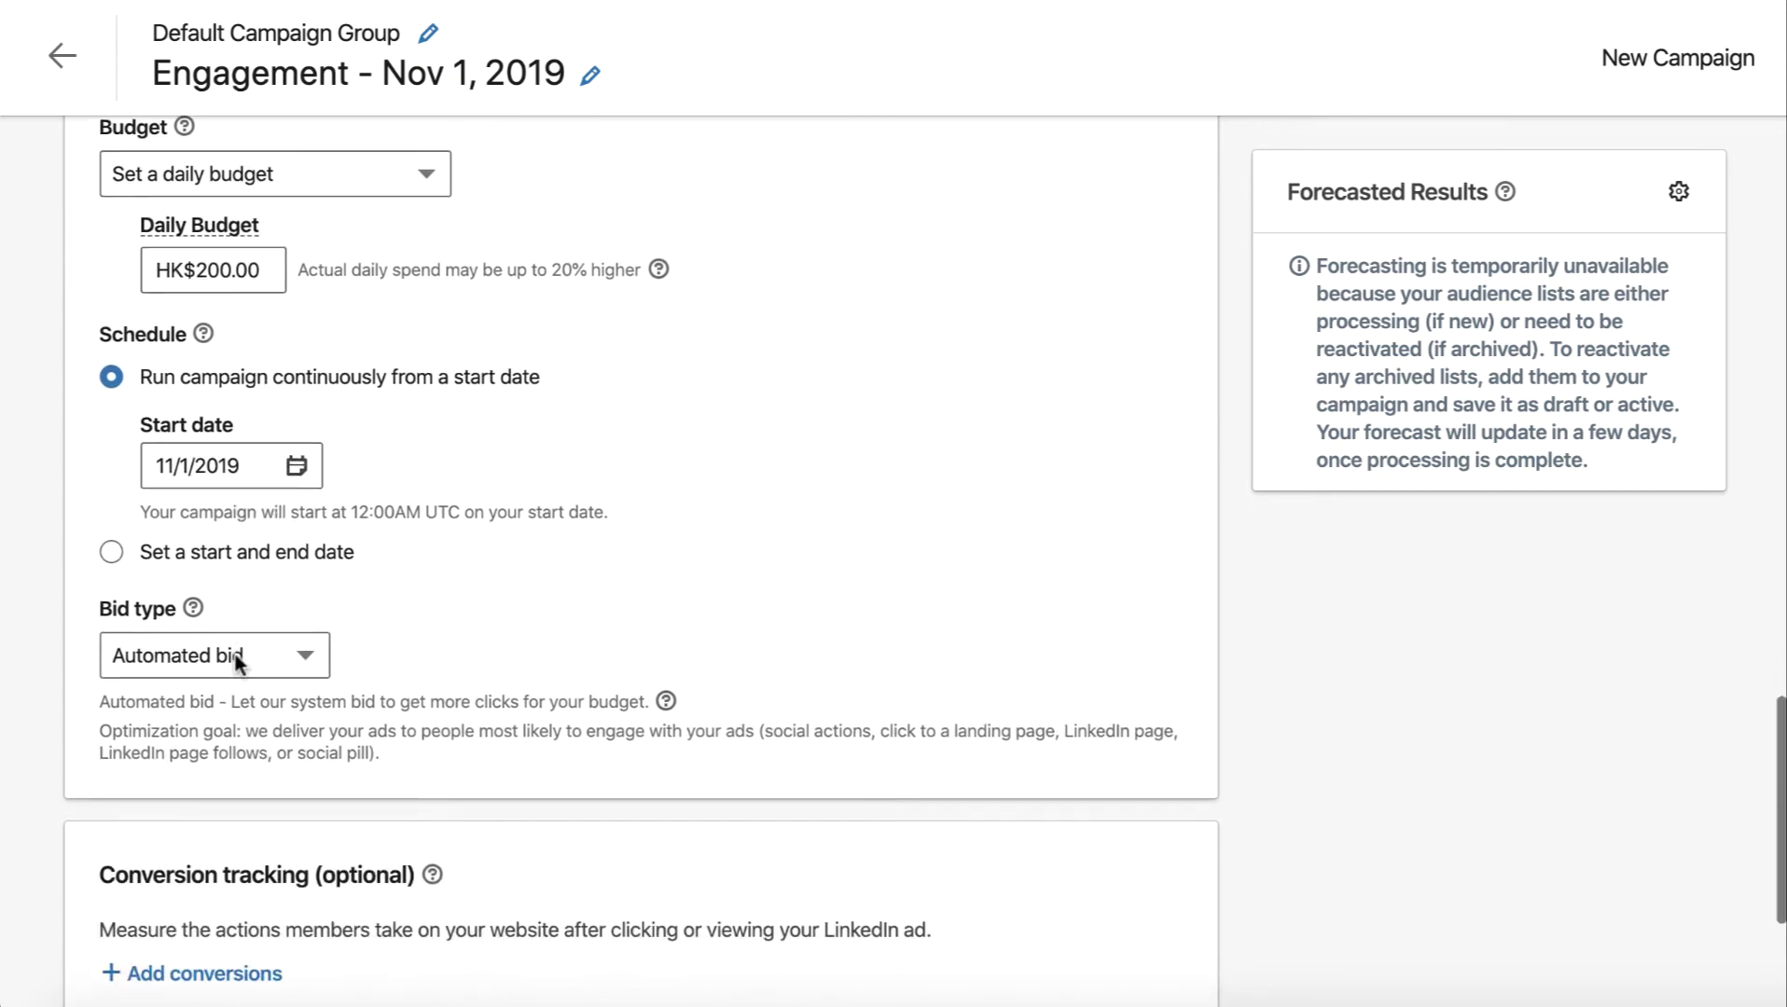
scroll(653, 615, "down", 2)
scroll(625, 457, "up", 2)
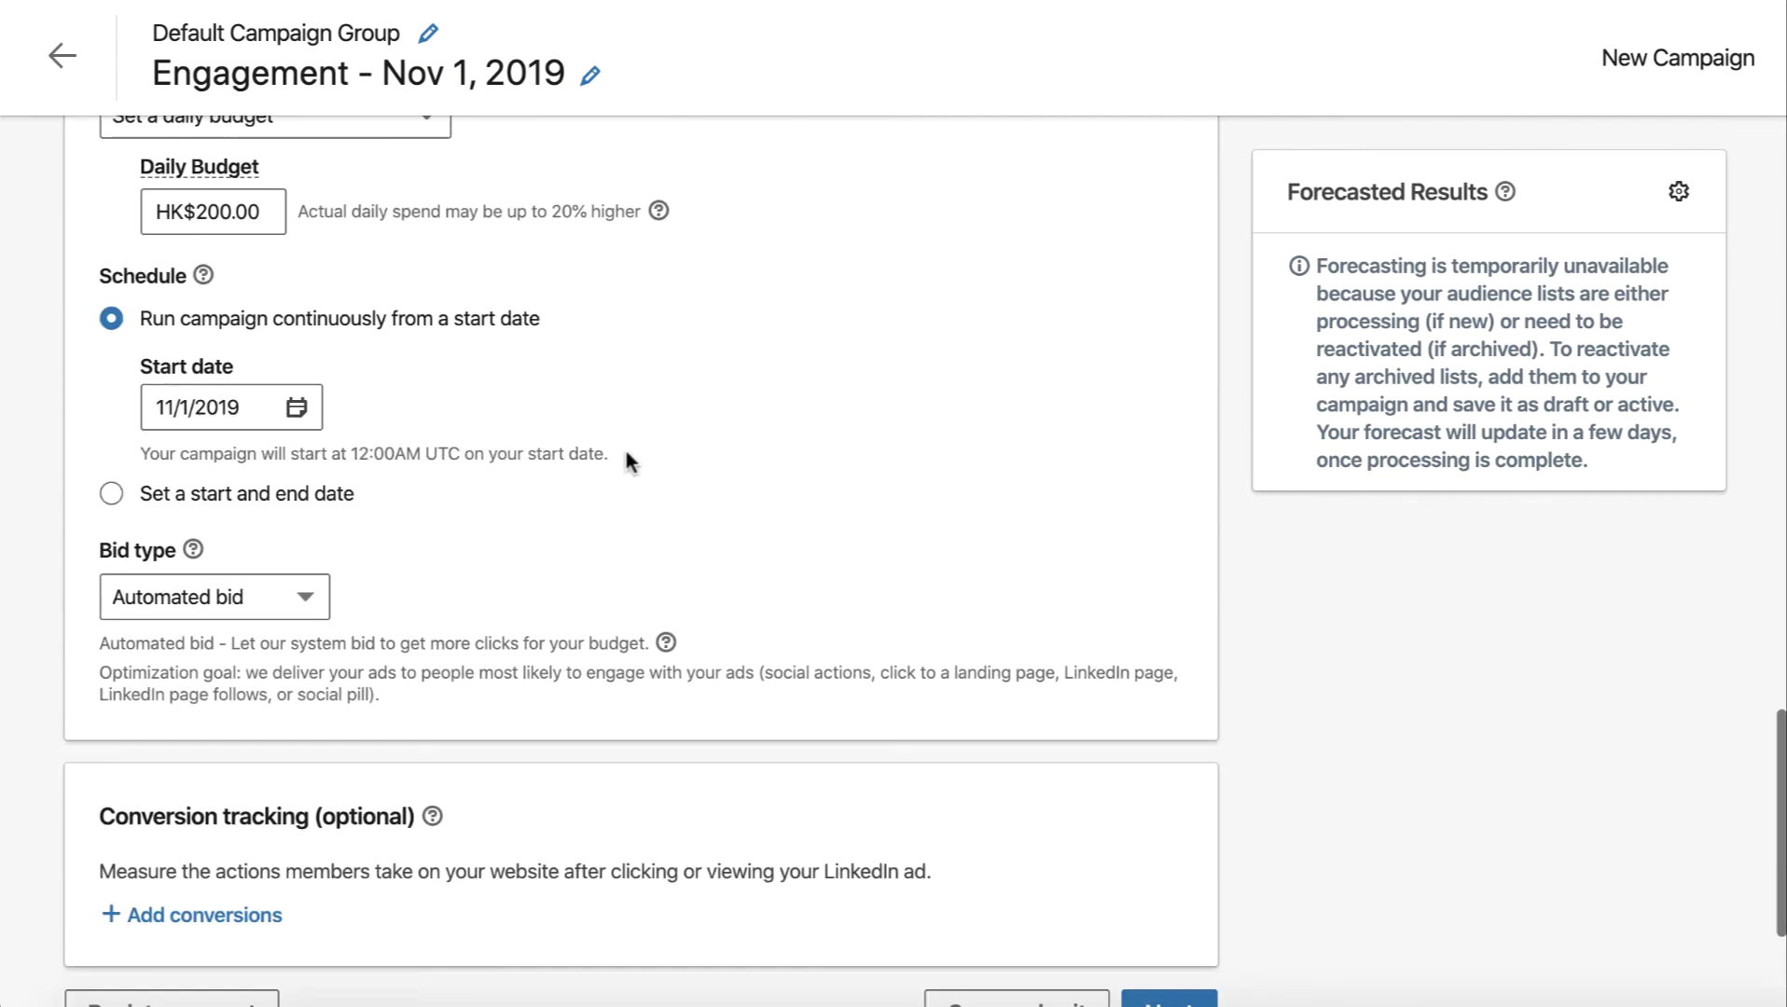
scroll(626, 457, "down", 2)
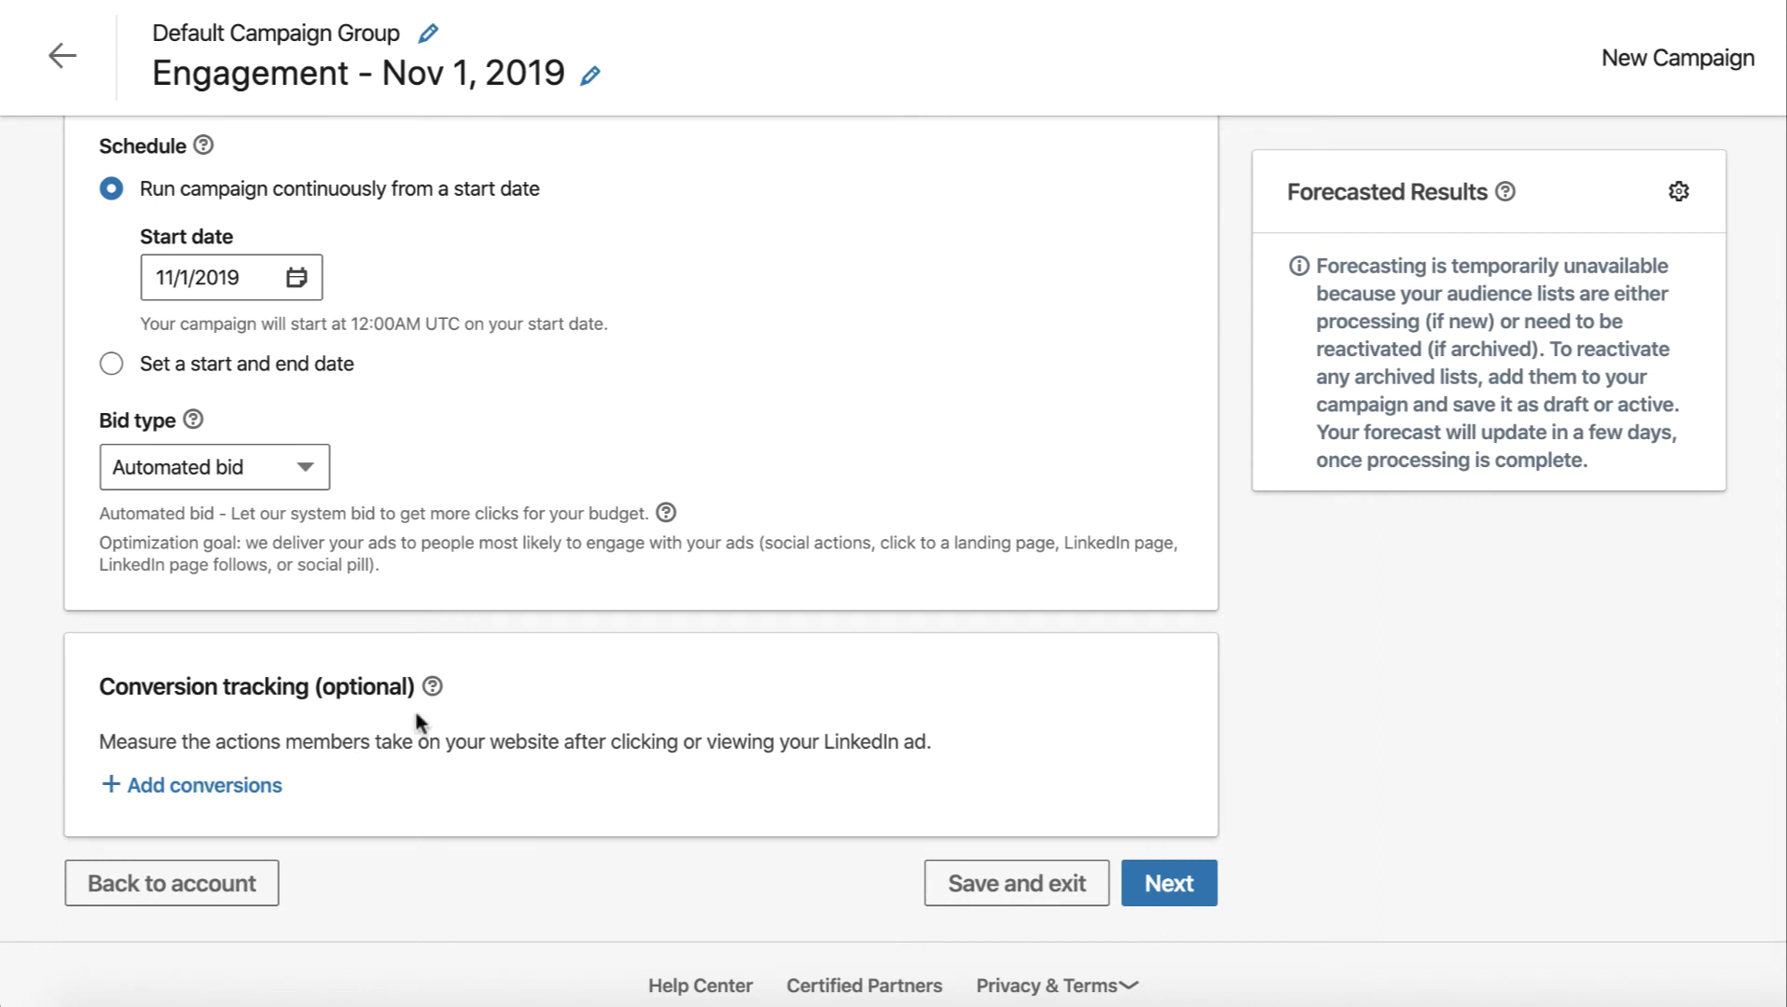
scroll(800, 615, "up", 2)
scroll(800, 612, "down", 3)
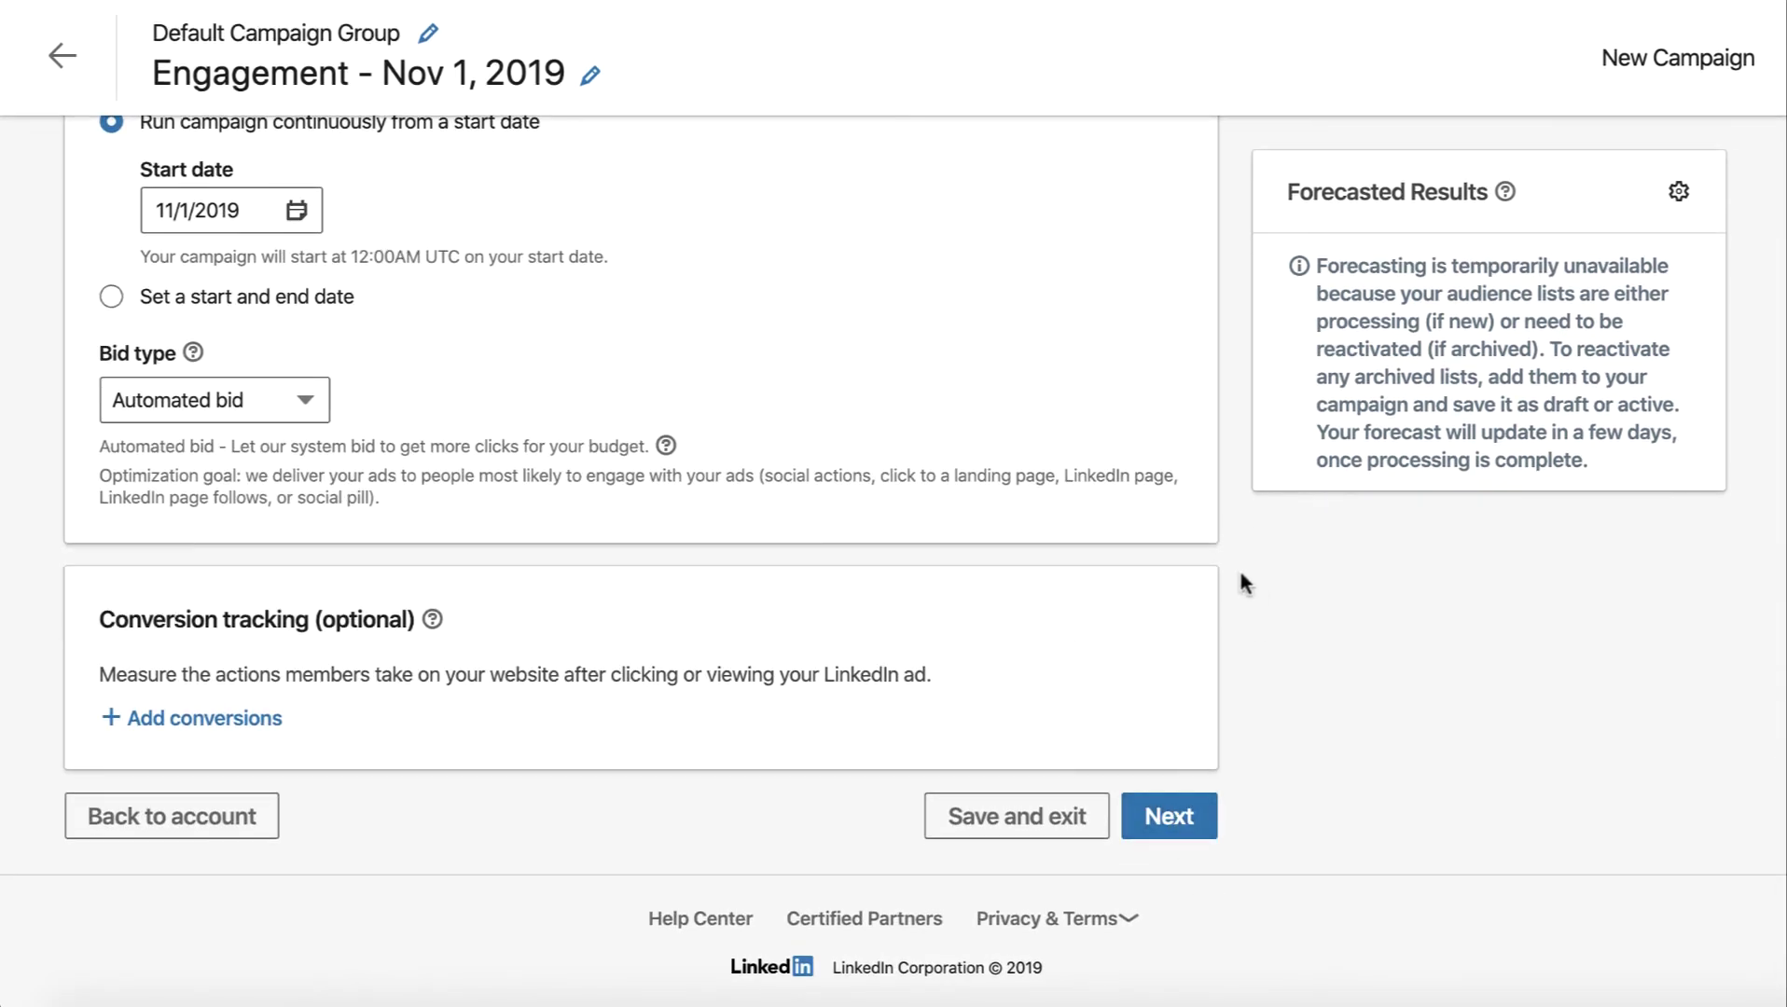
Recheck the campaign's profile language and the Terrific Clients list in its target audience.
scroll(1138, 507, "up", 6)
scroll(1022, 590, "up", 10)
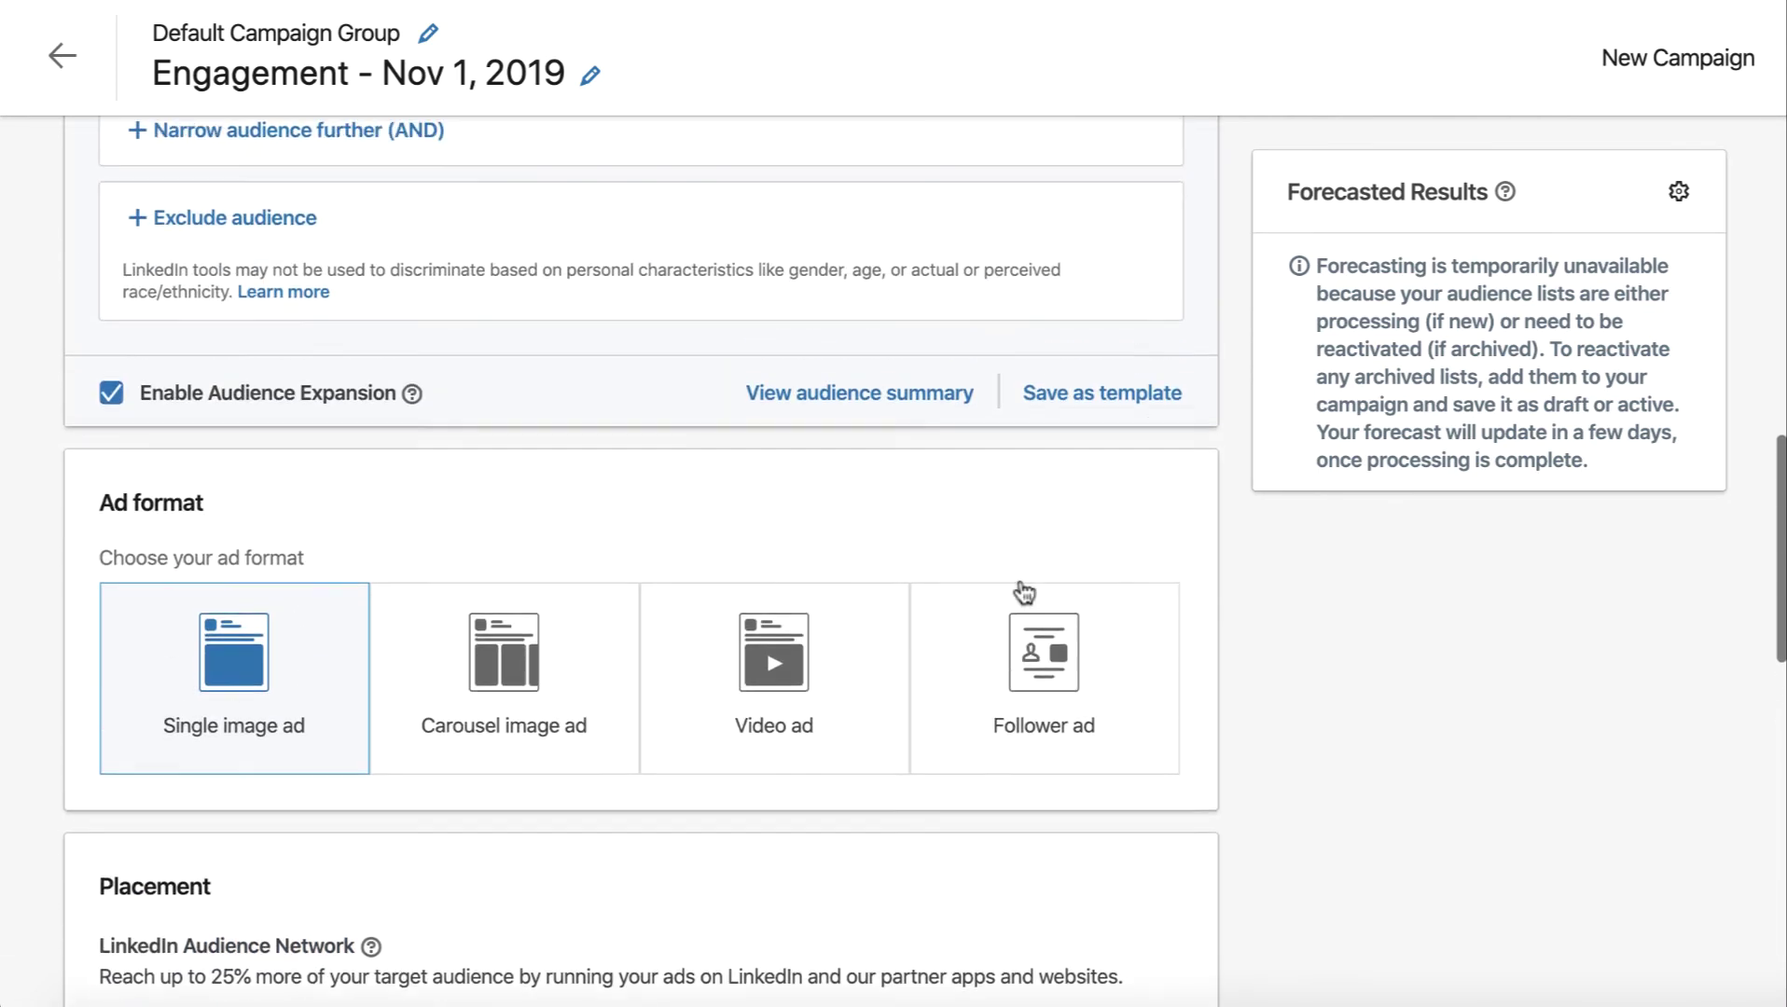
scroll(903, 616, "up", 5)
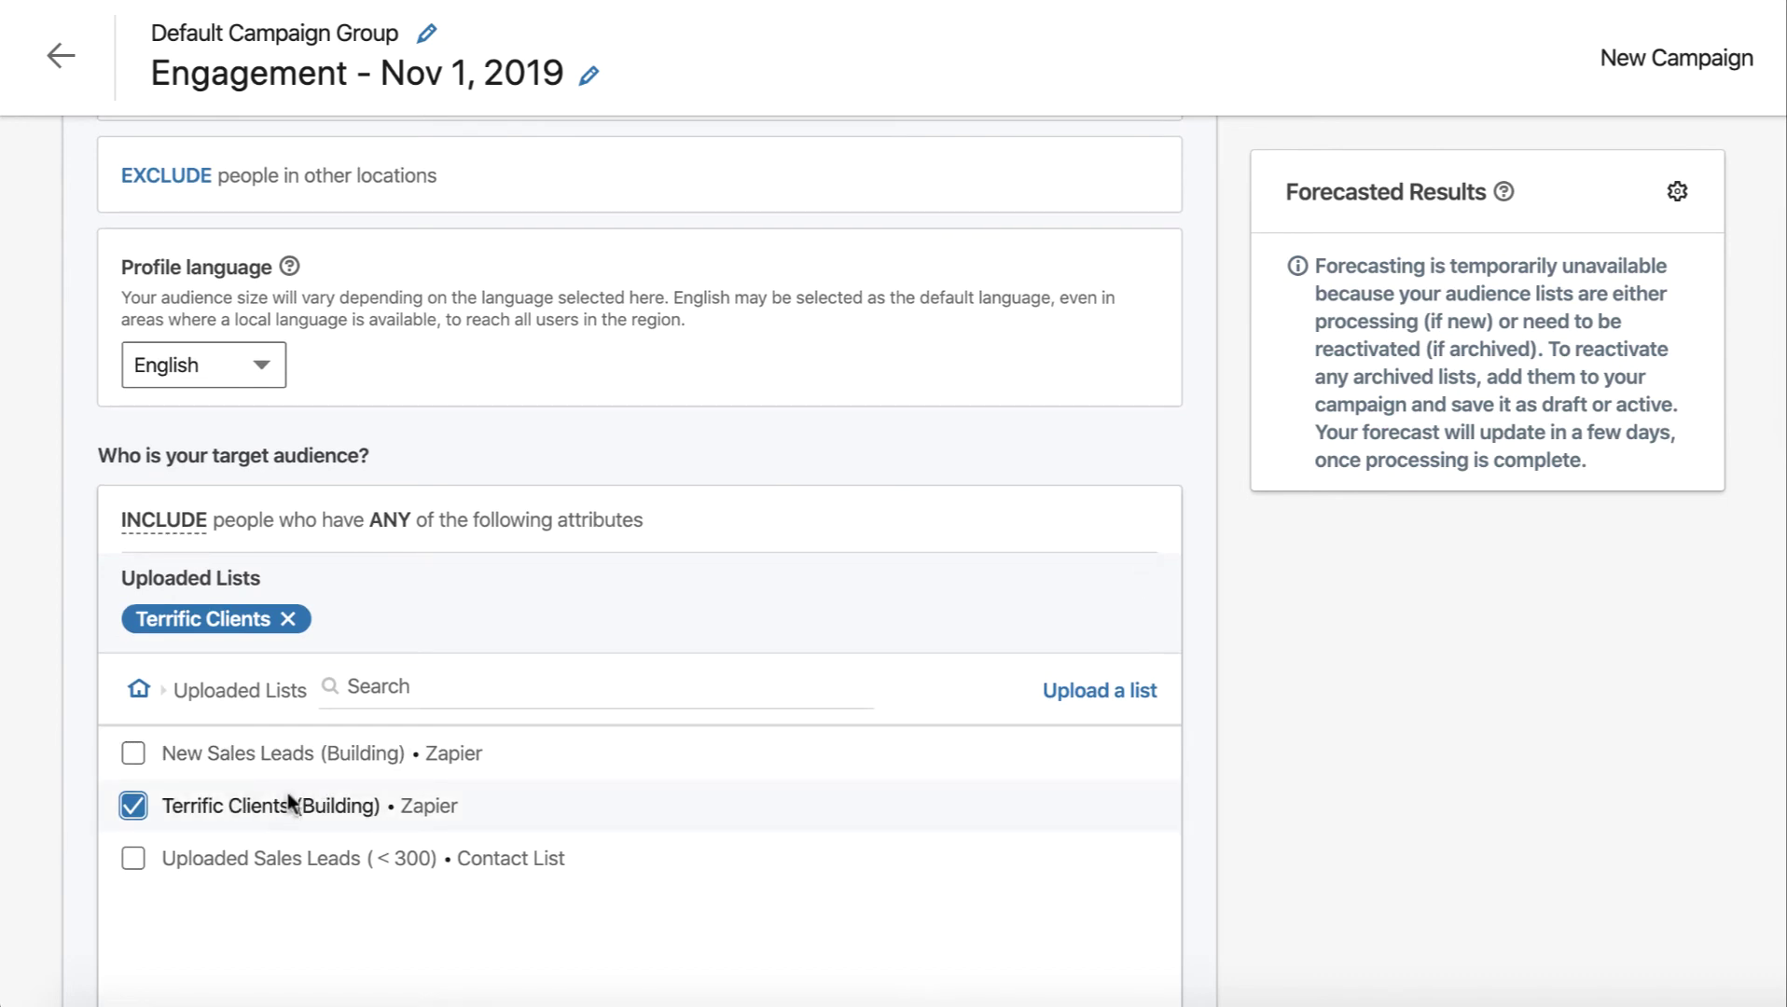
scroll(279, 807, "up", 1)
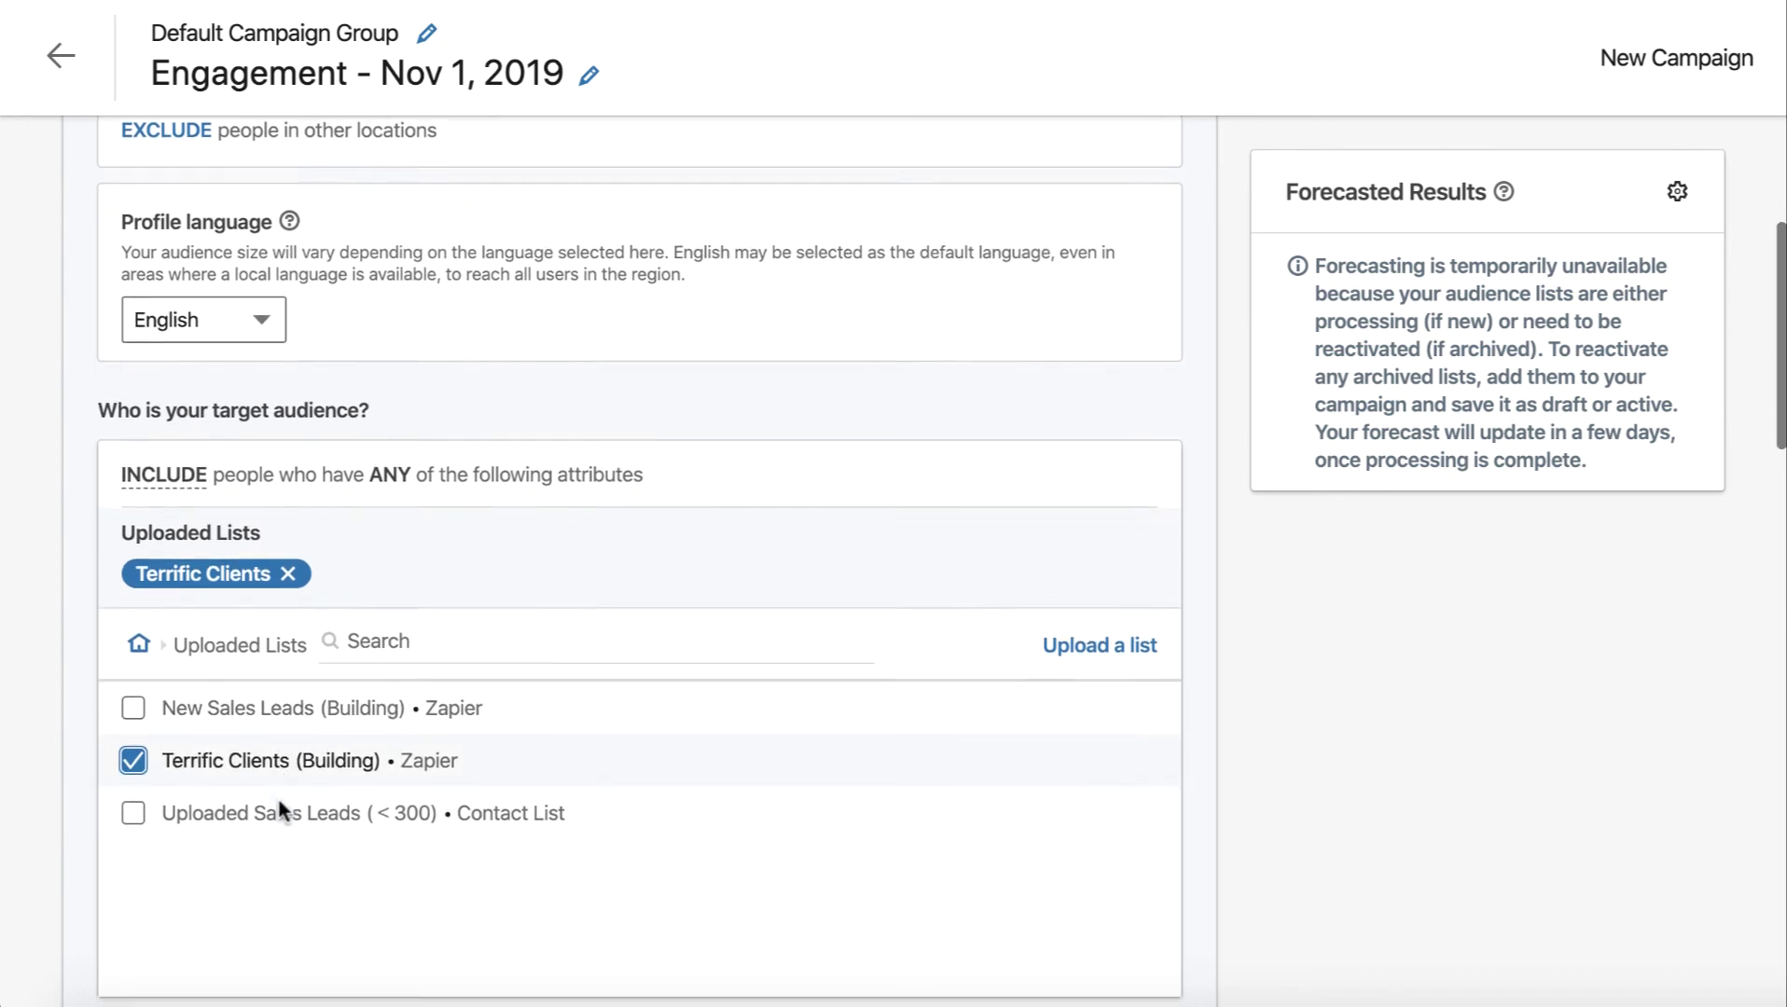
scroll(427, 599, "up", 10)
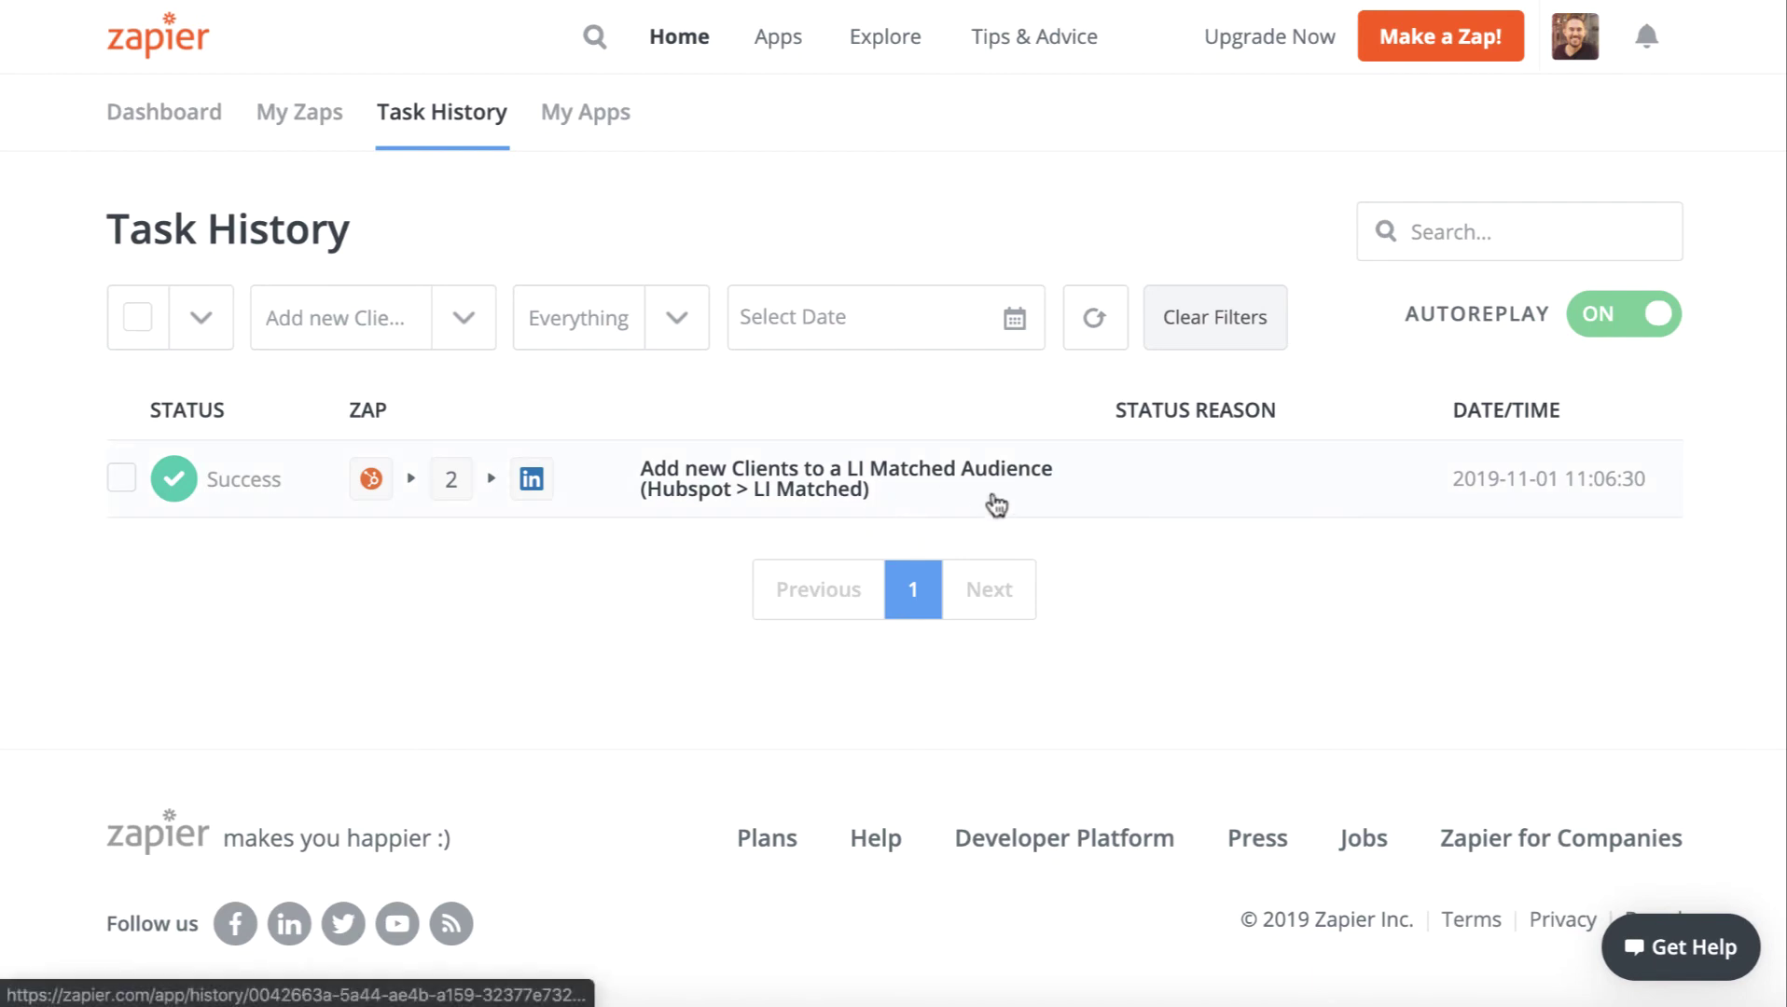
In Zapier's task history, open the run of the Add new Clients zap and examine its HubSpot trigger and filter steps.
left_click(800, 481)
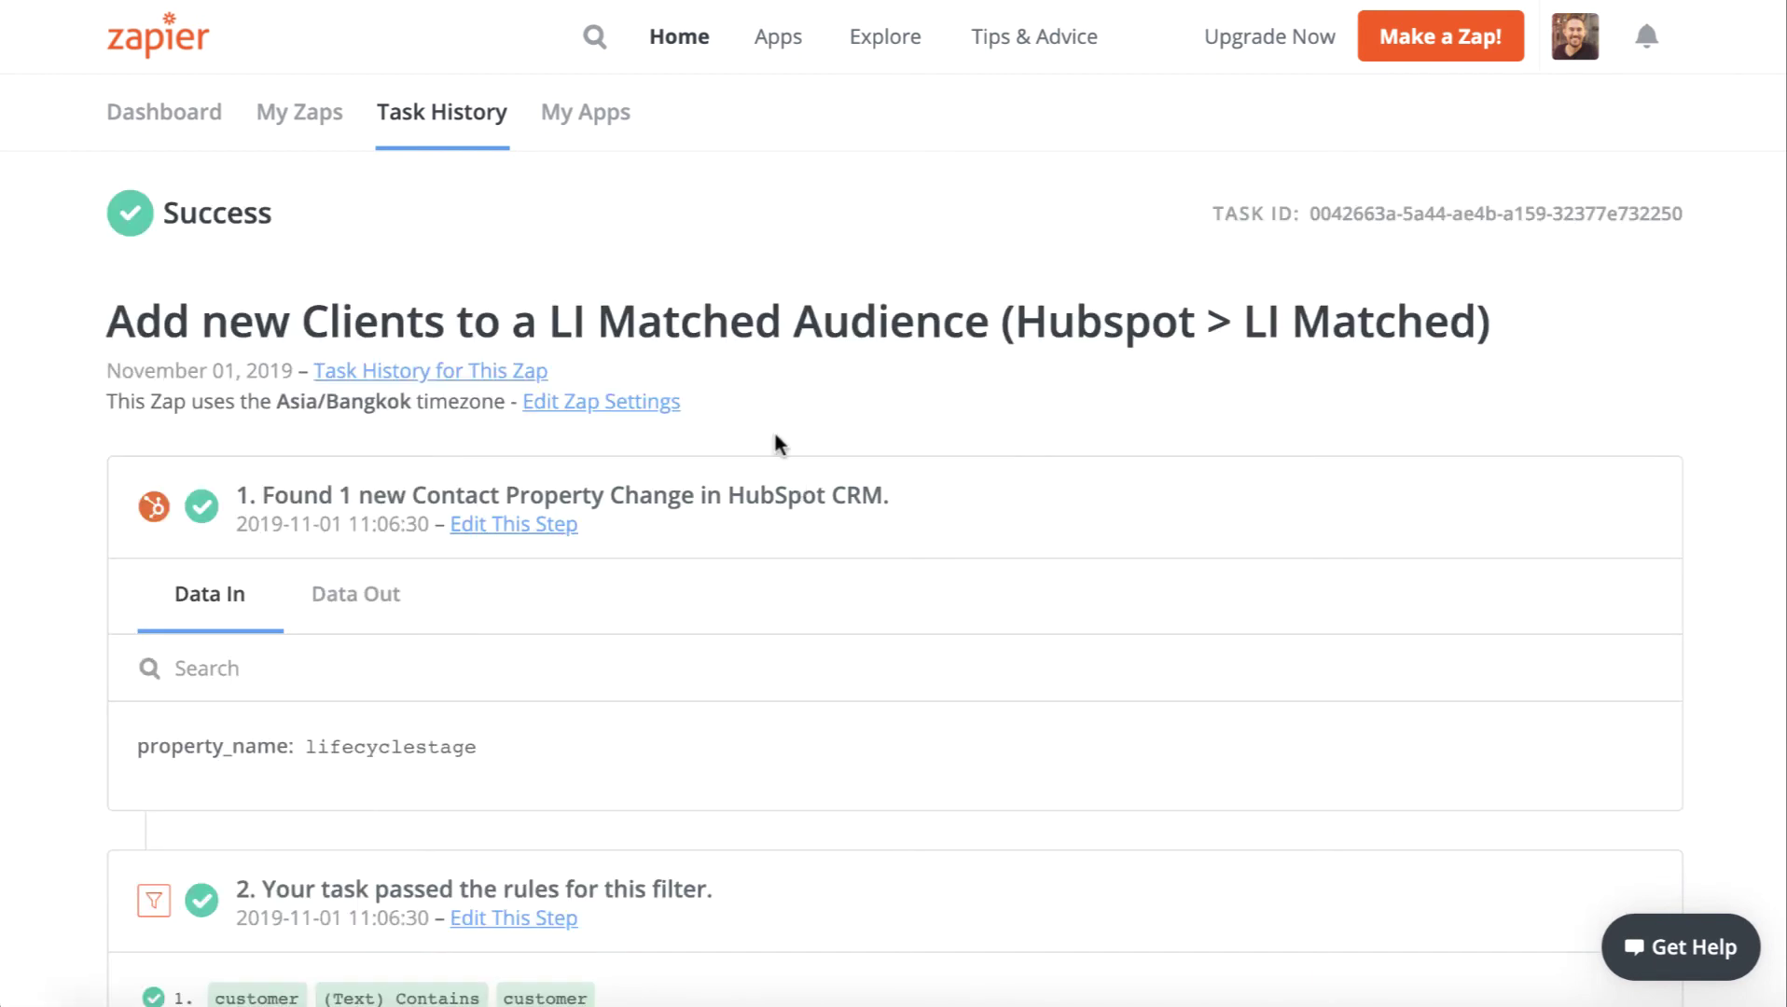
scroll(741, 491, "down", 2)
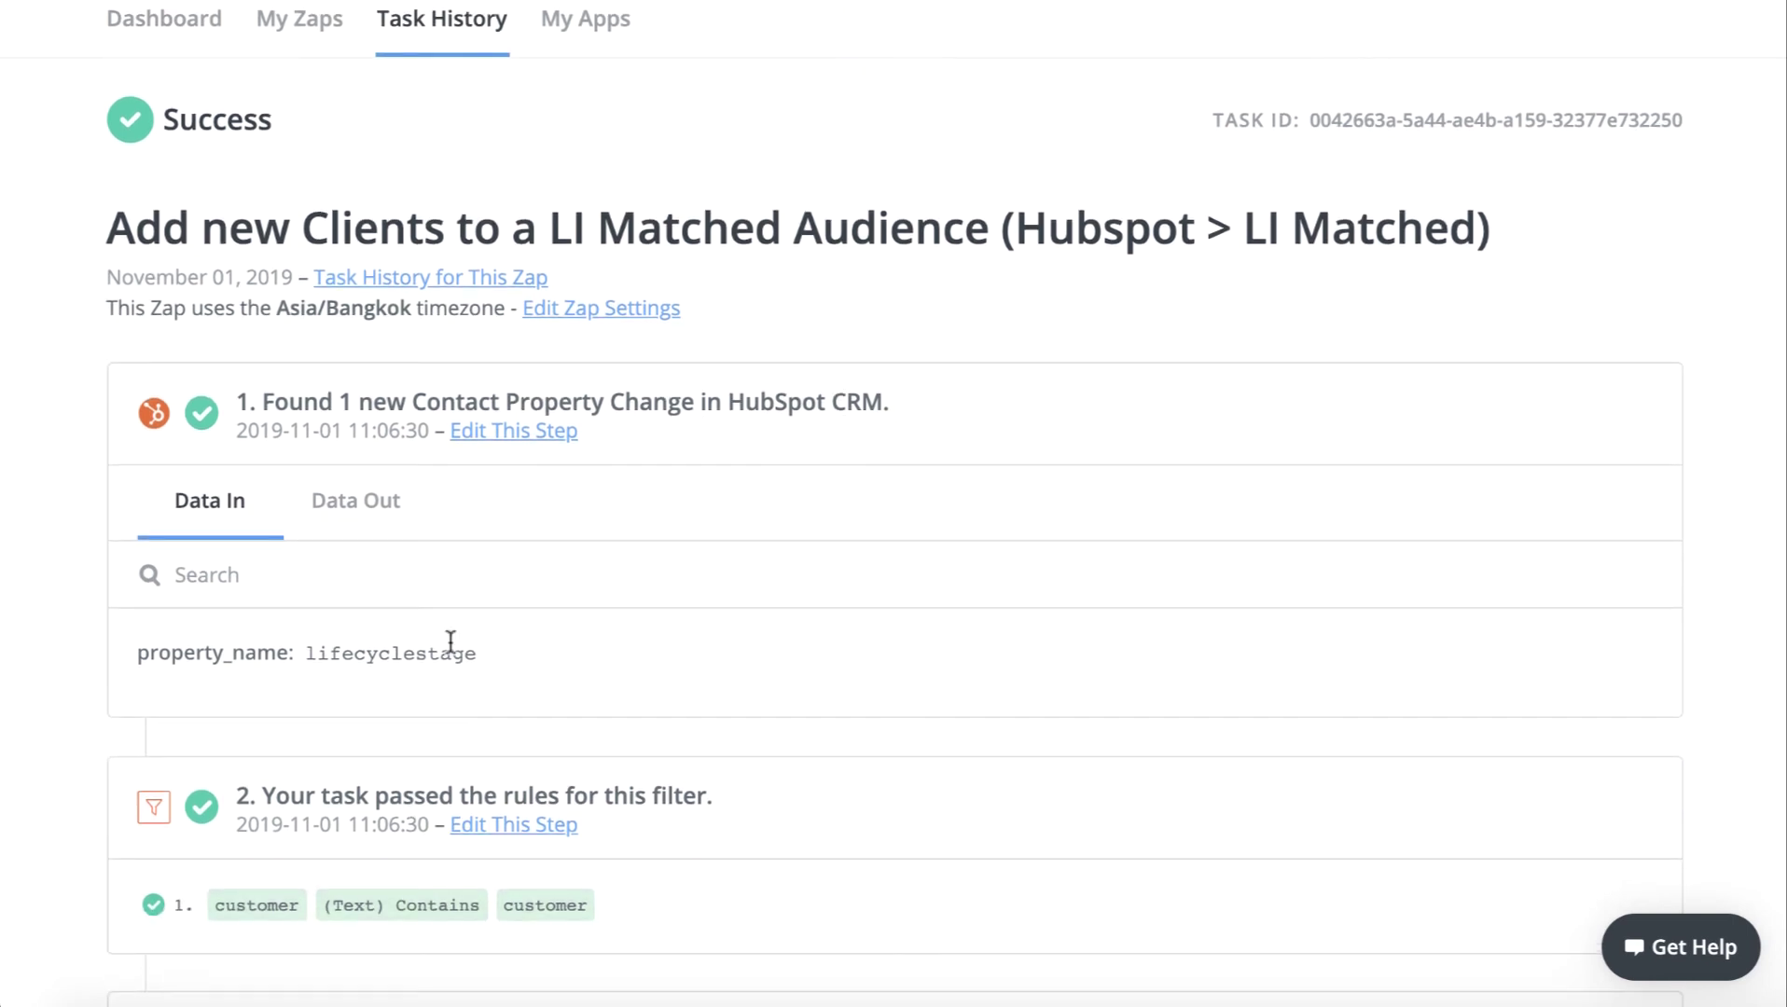
scroll(450, 642, "down", 1)
scroll(451, 642, "down", 1)
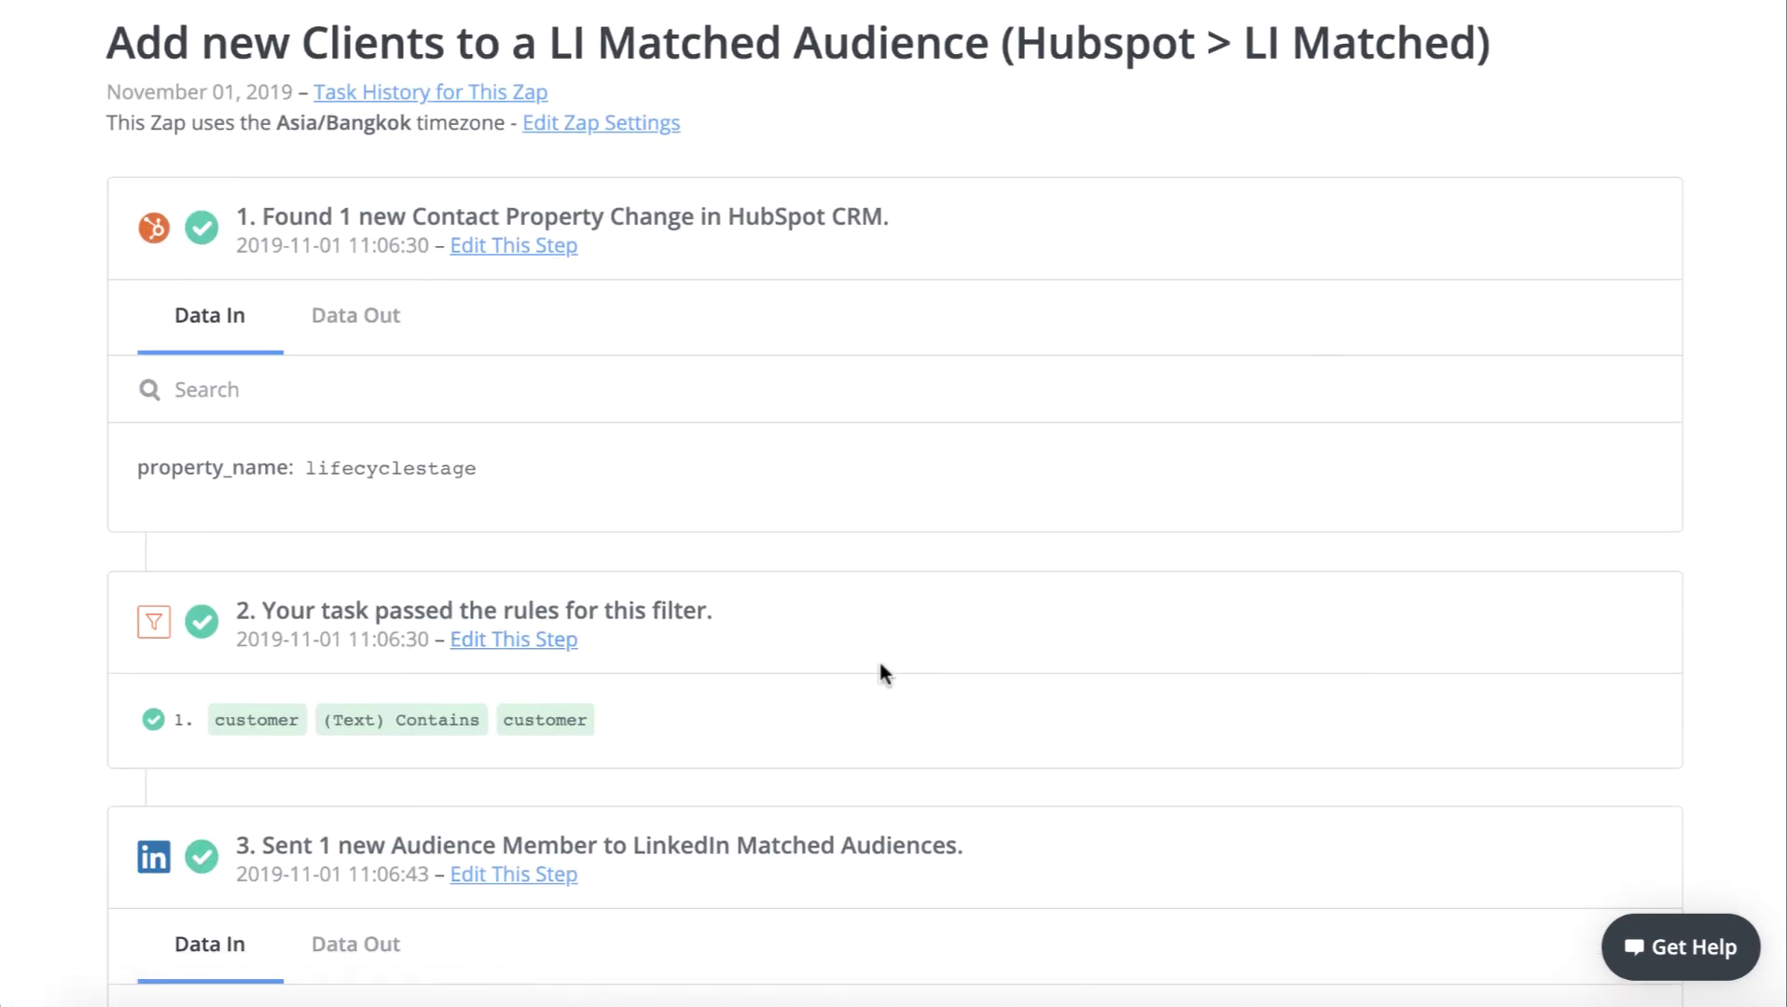
Examine the run's LinkedIn Matched Audiences steps that add and remove the audience member.
scroll(878, 659, "down", 8)
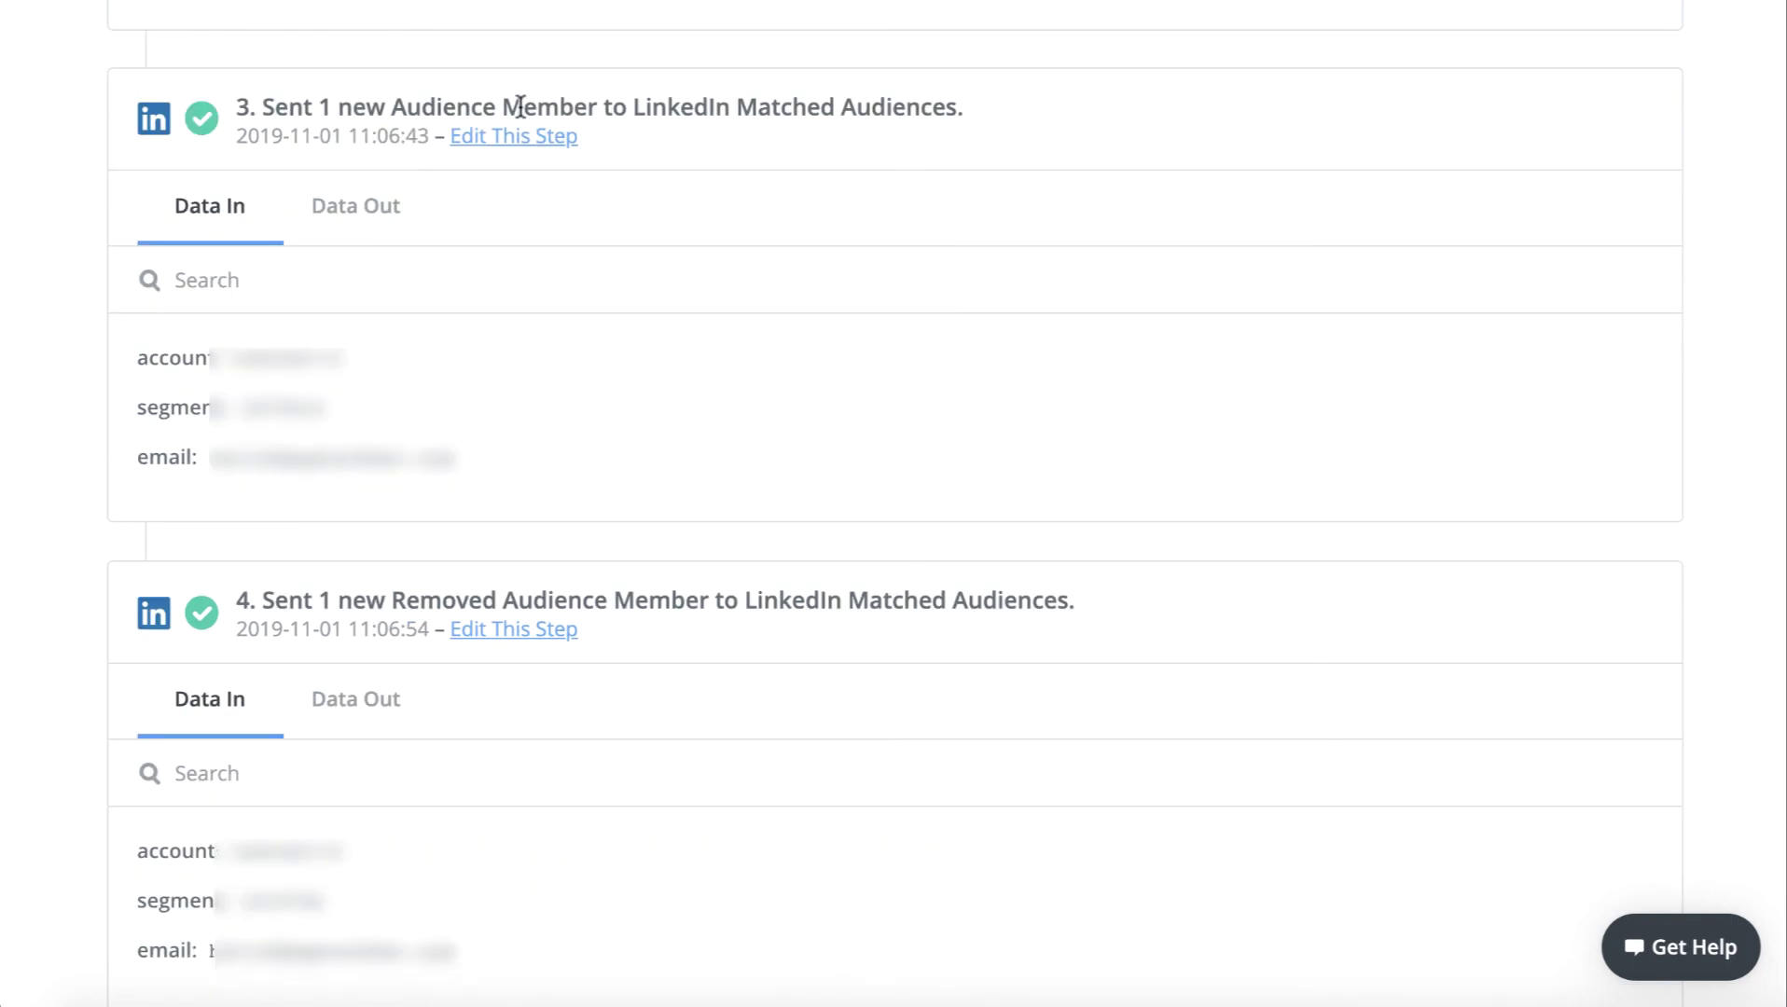
double_click(423, 110)
left_click_drag(423, 110, 846, 111)
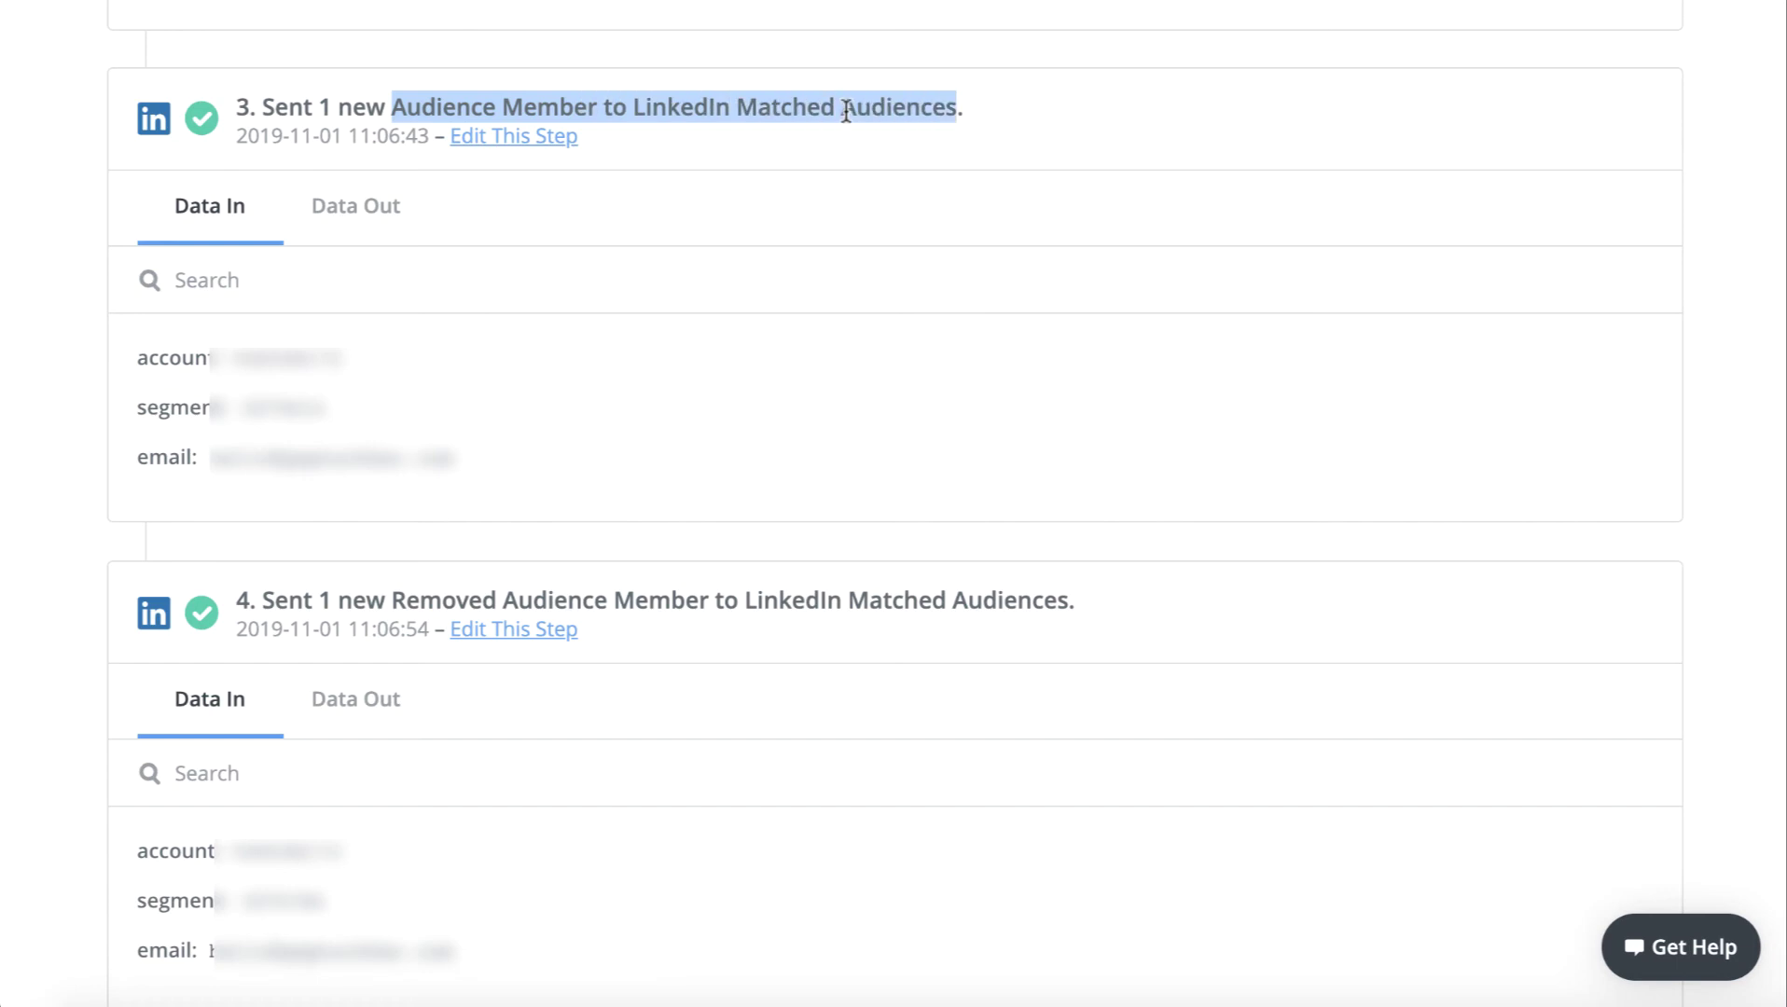
left_click(436, 602)
double_click(436, 602)
left_click_drag(435, 601, 626, 598)
left_click(626, 598)
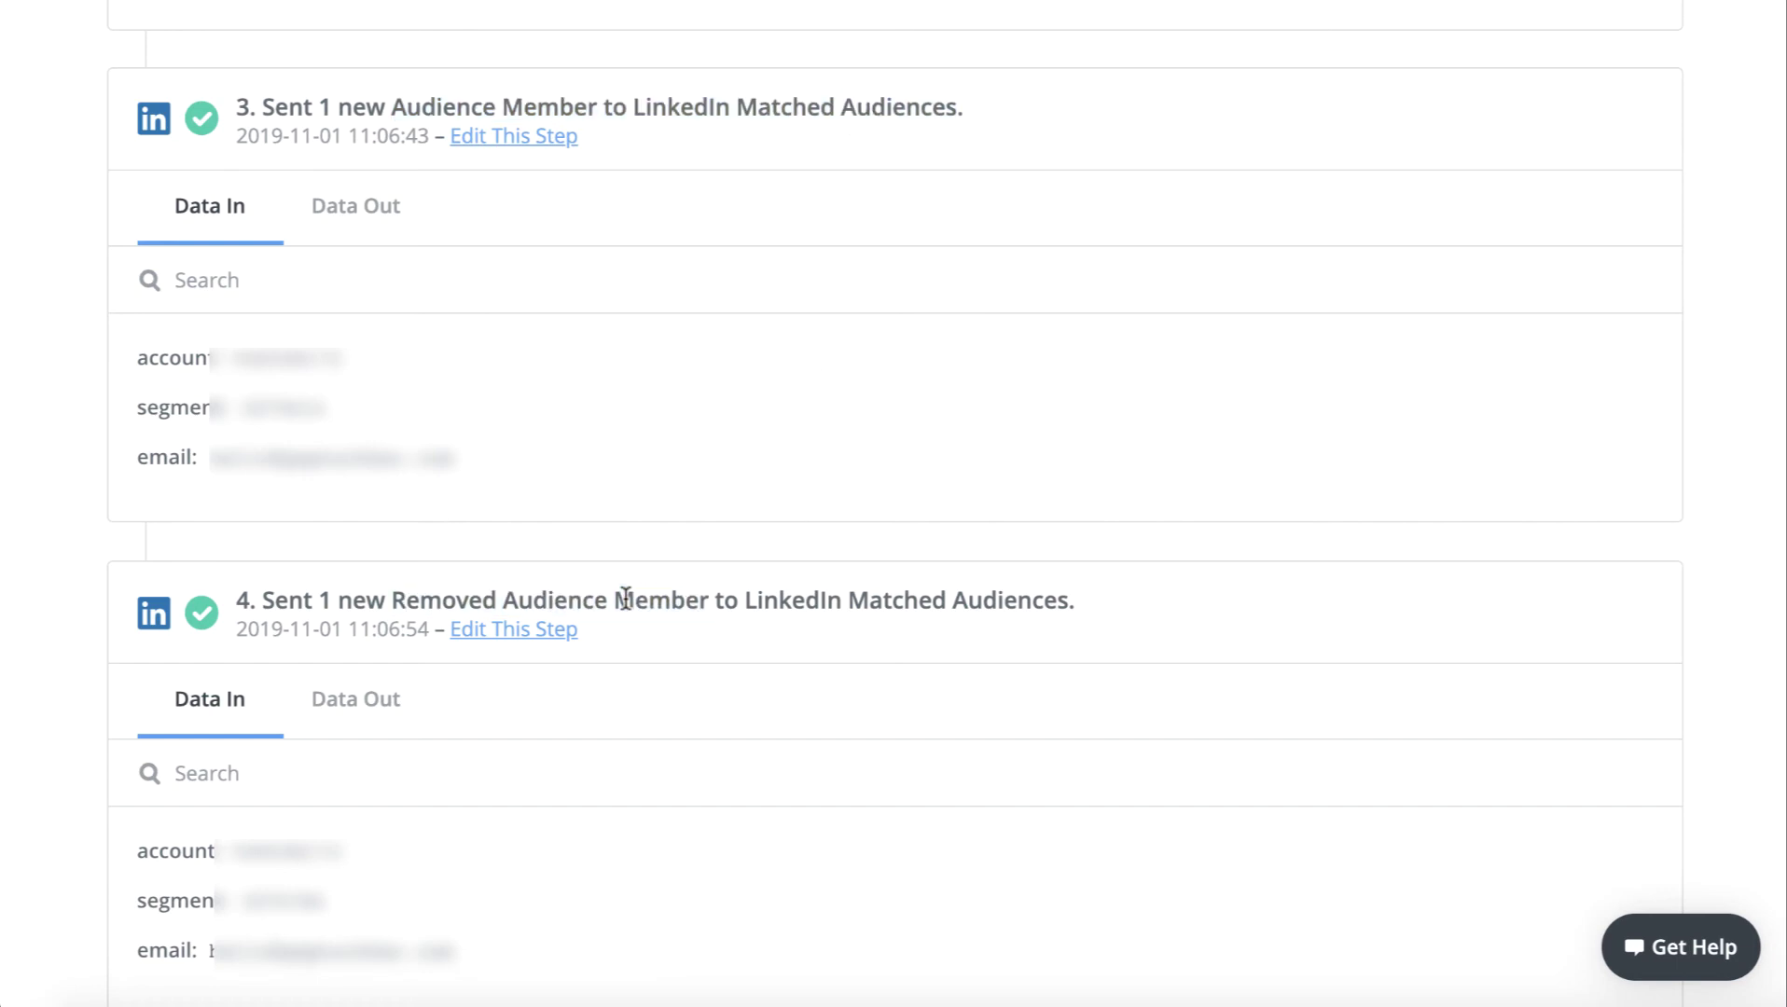
scroll(702, 612, "down", 3)
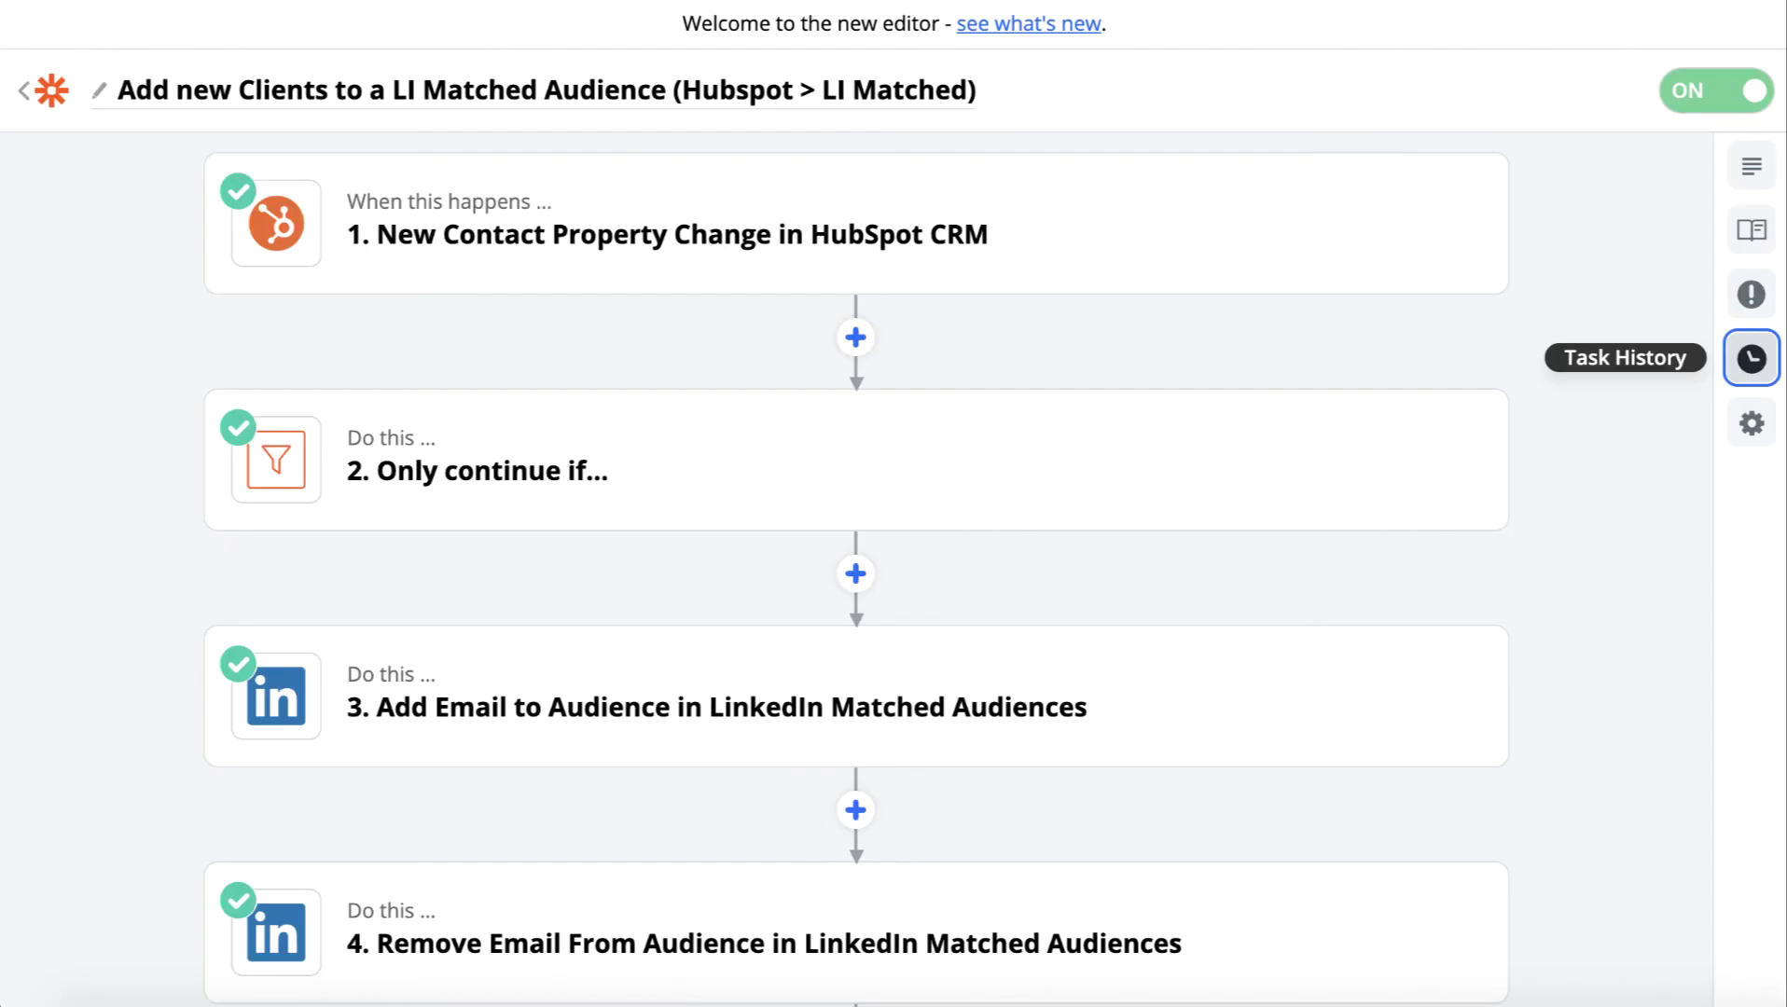
In the zap editor, open the HubSpot CRM trigger's app and event settings and look at the available trigger apps.
scroll(159, 378, "down", 2)
scroll(159, 378, "up", 3)
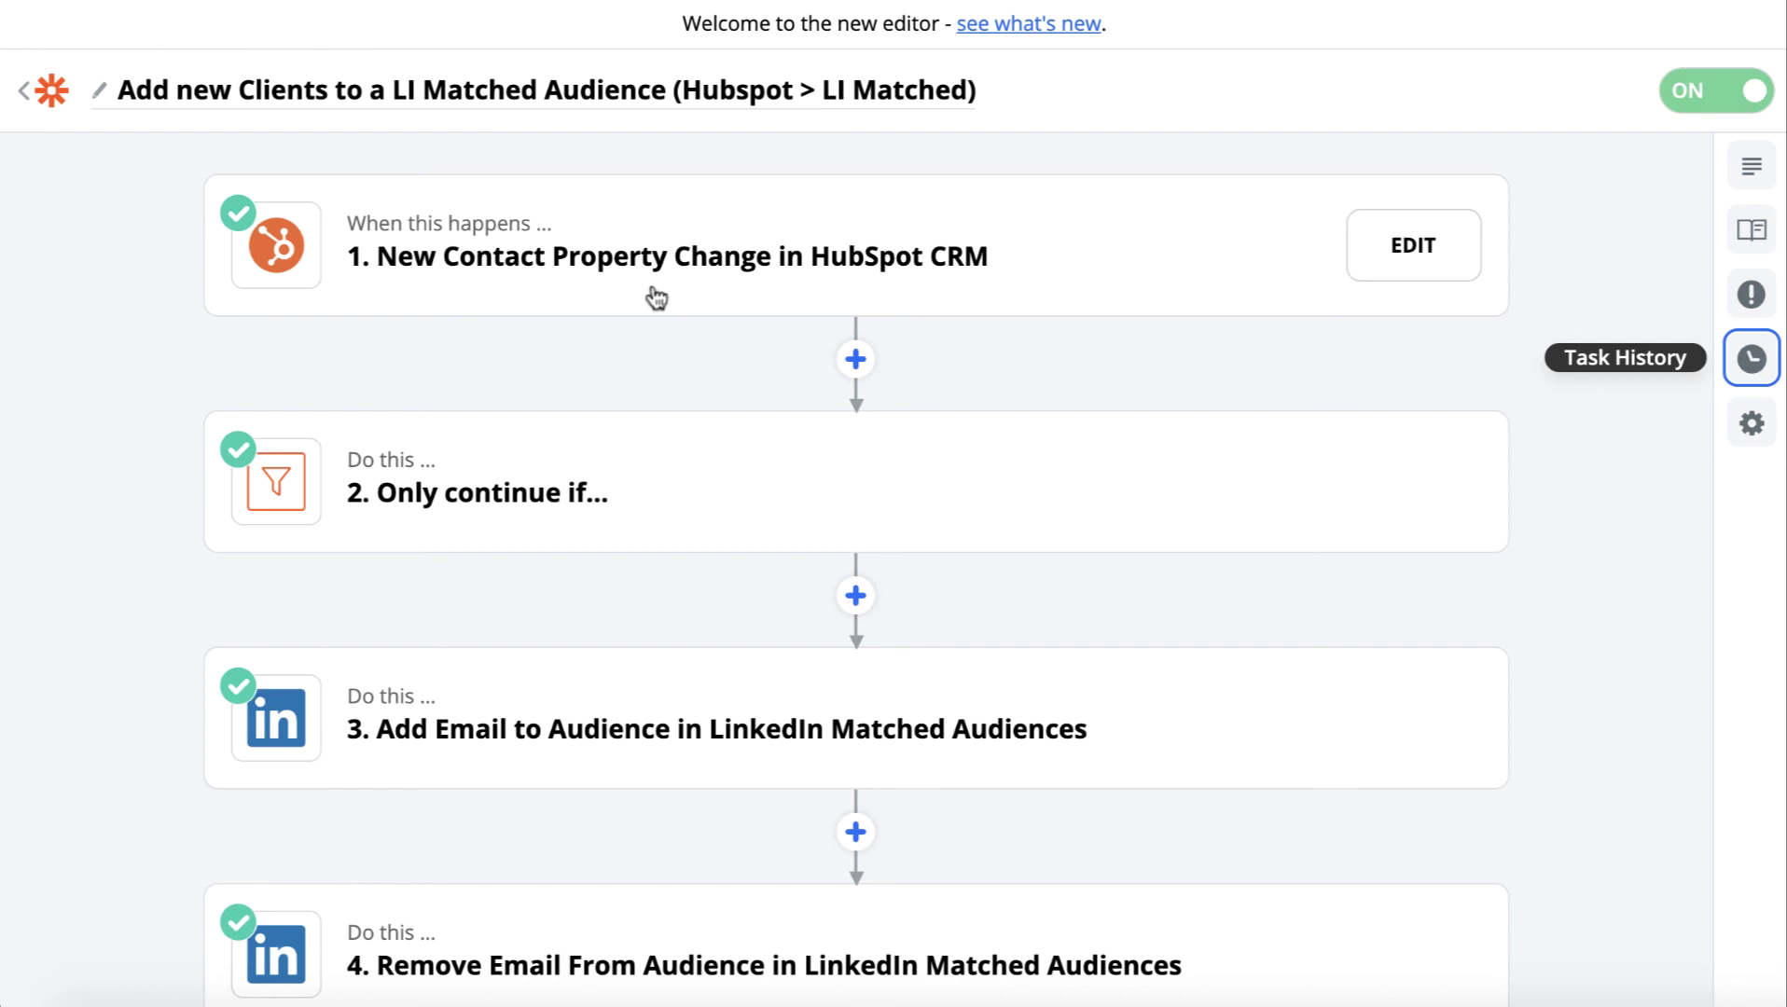
left_click(961, 276)
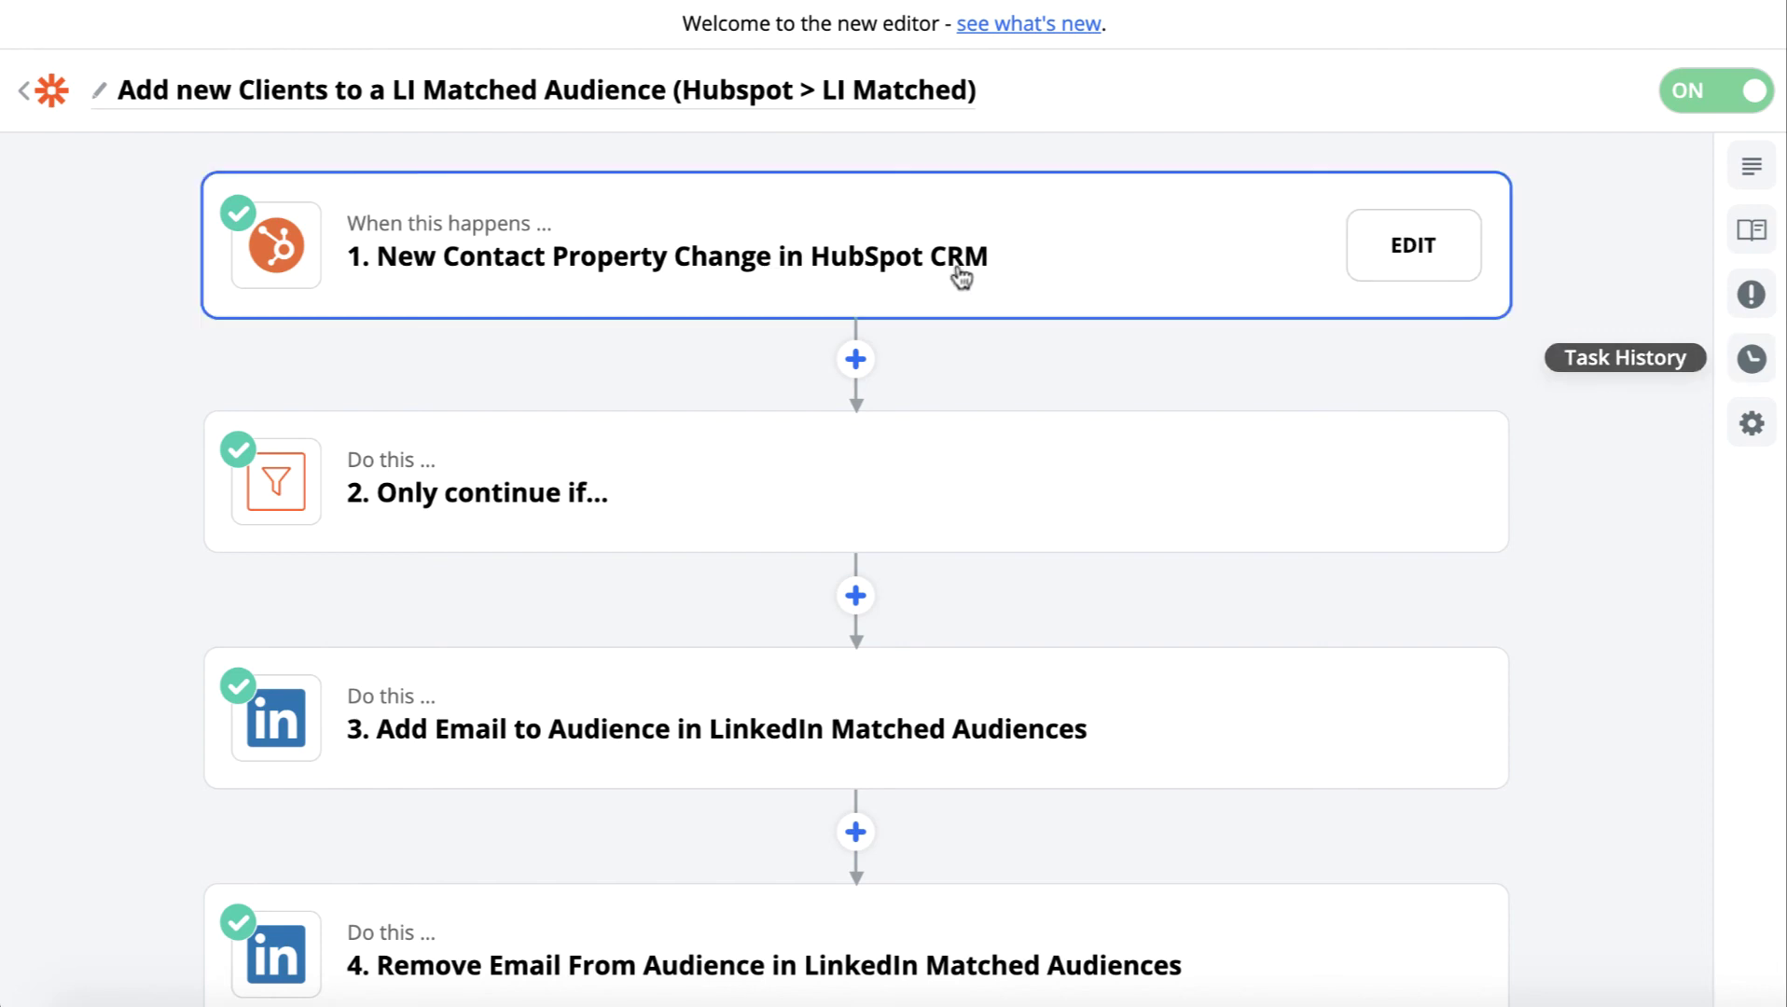
left_click(757, 325)
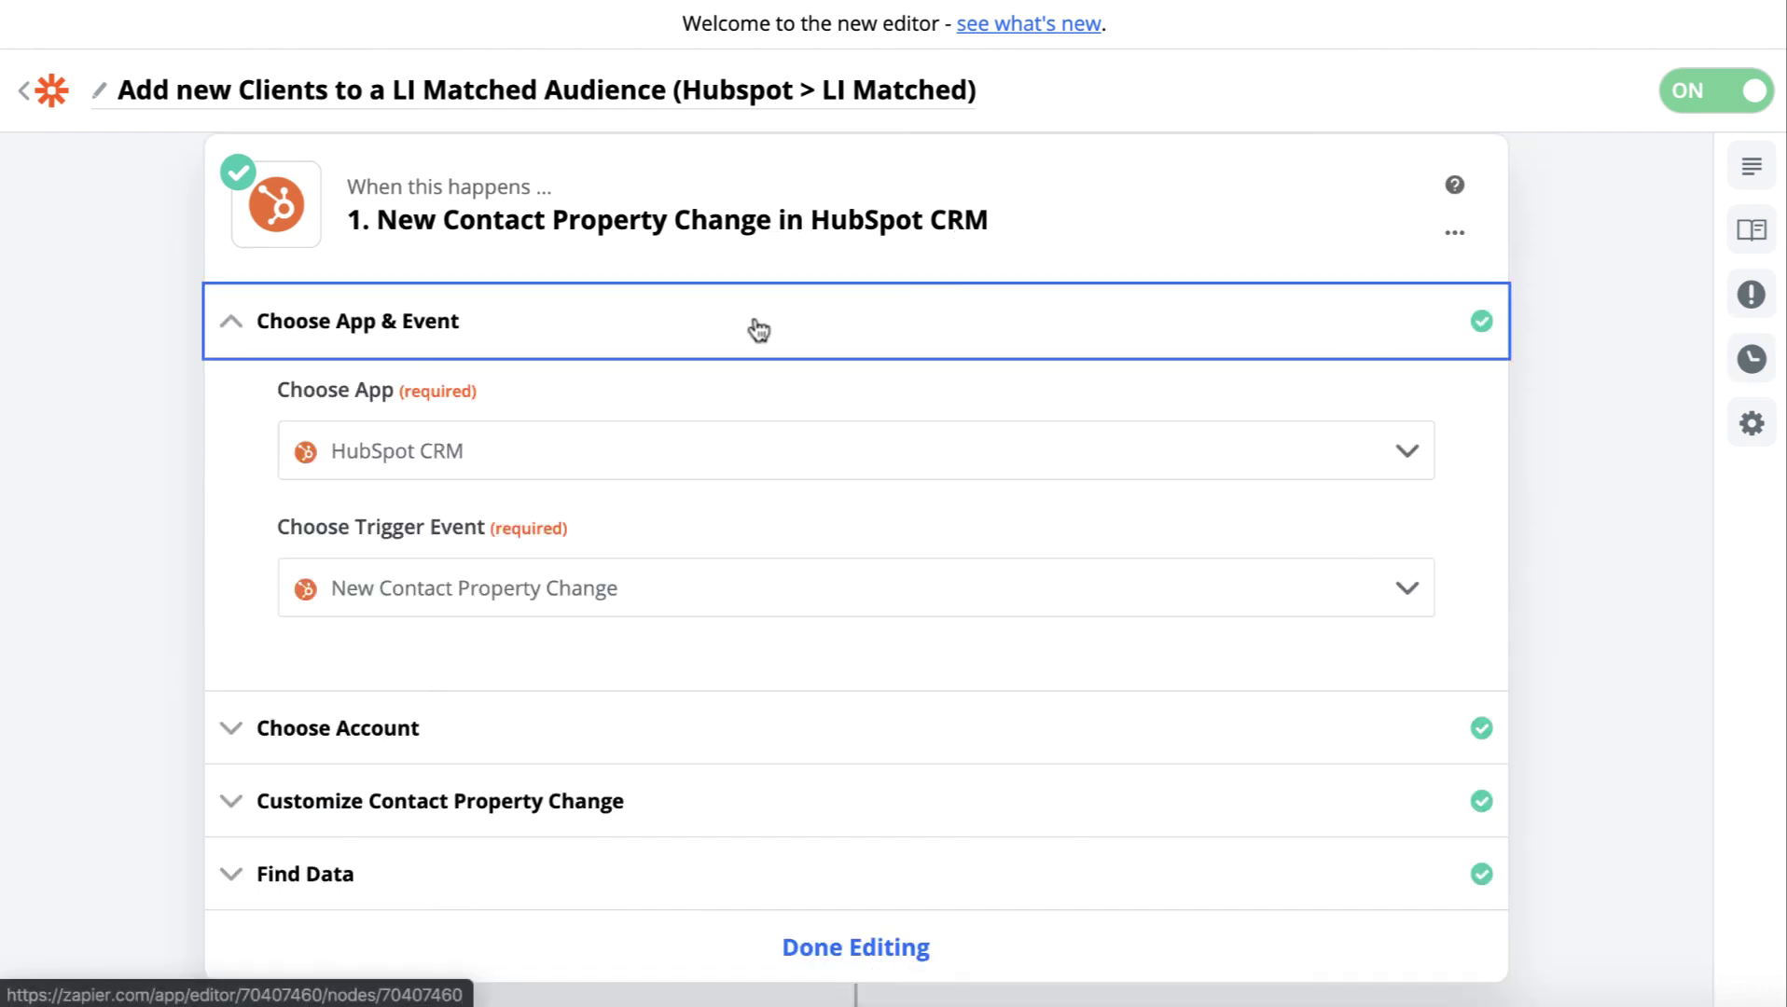
left_click(687, 439)
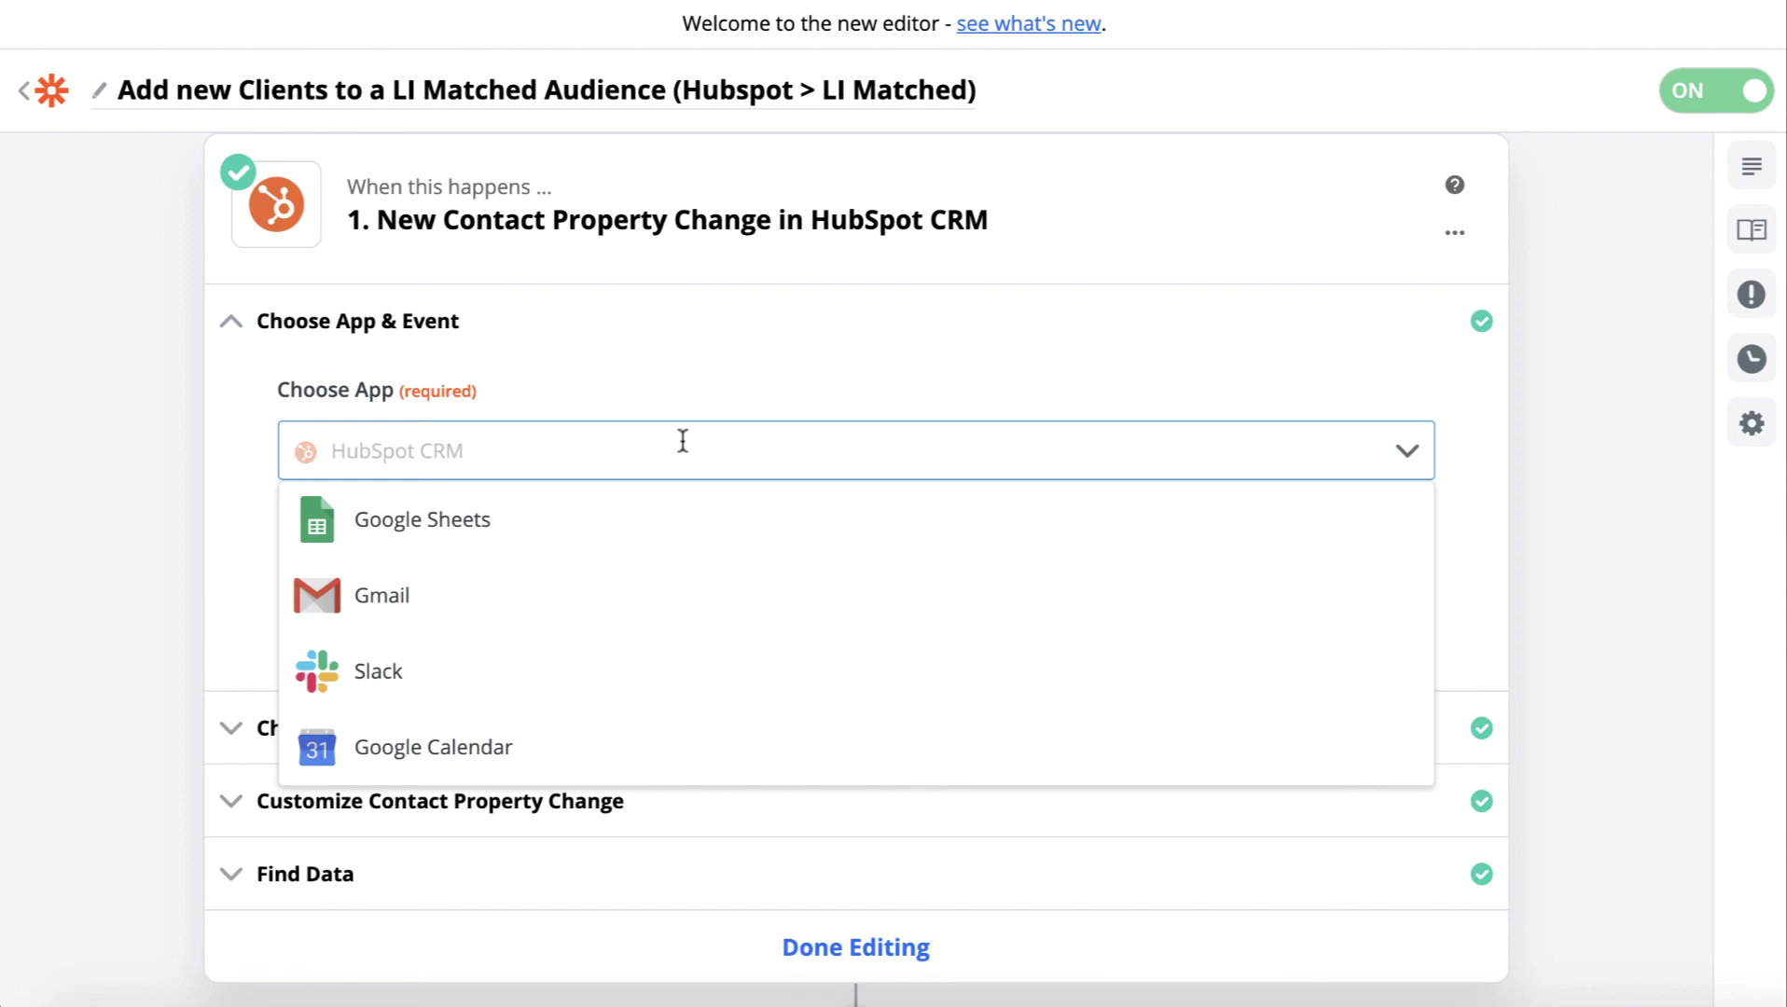
left_click(1585, 424)
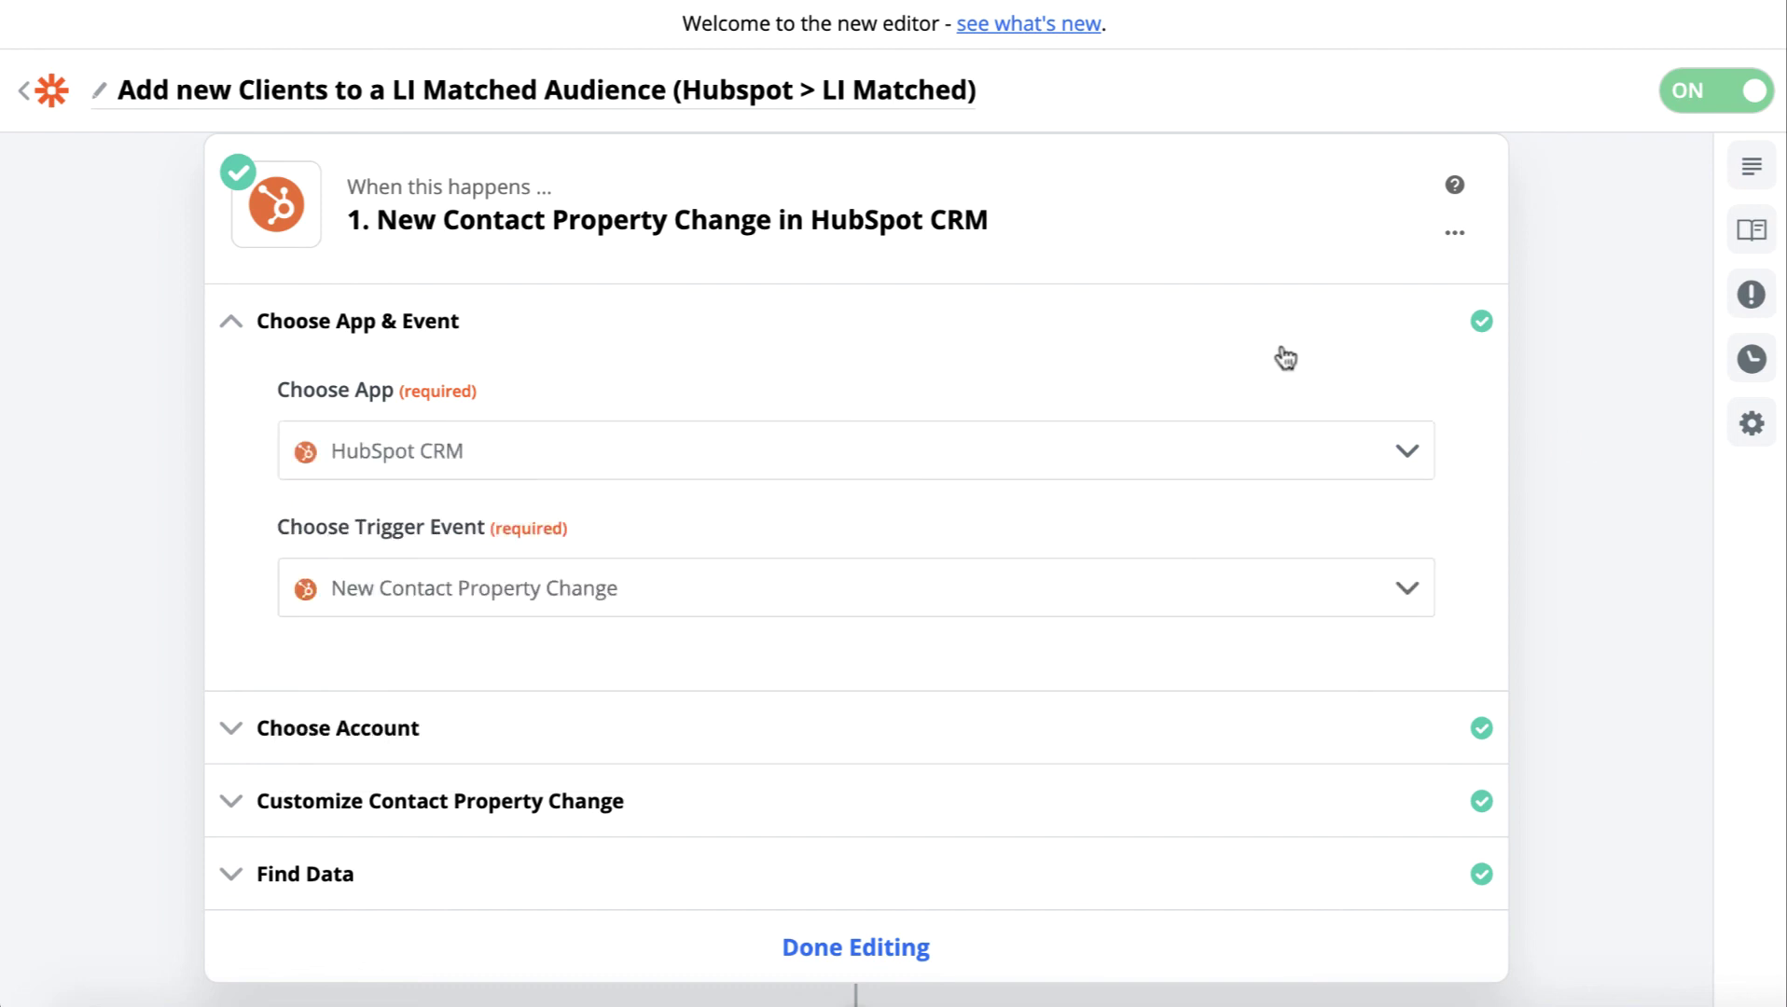